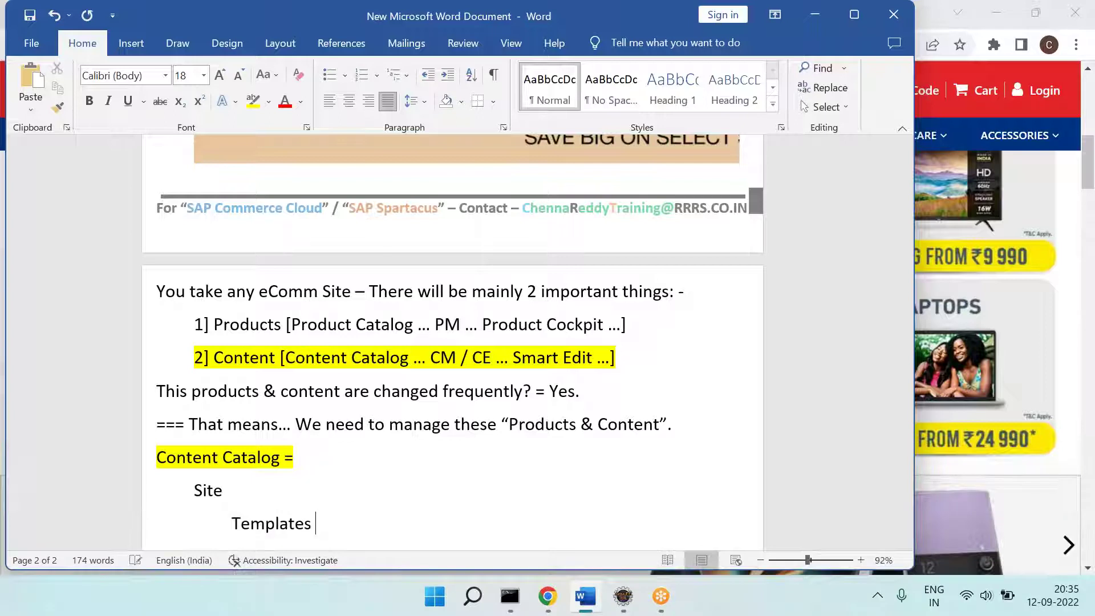
Step: Add the Pages and 'Content Slots ... Content Slot Names' lines, each indented one level deeper
type("Pages ...")
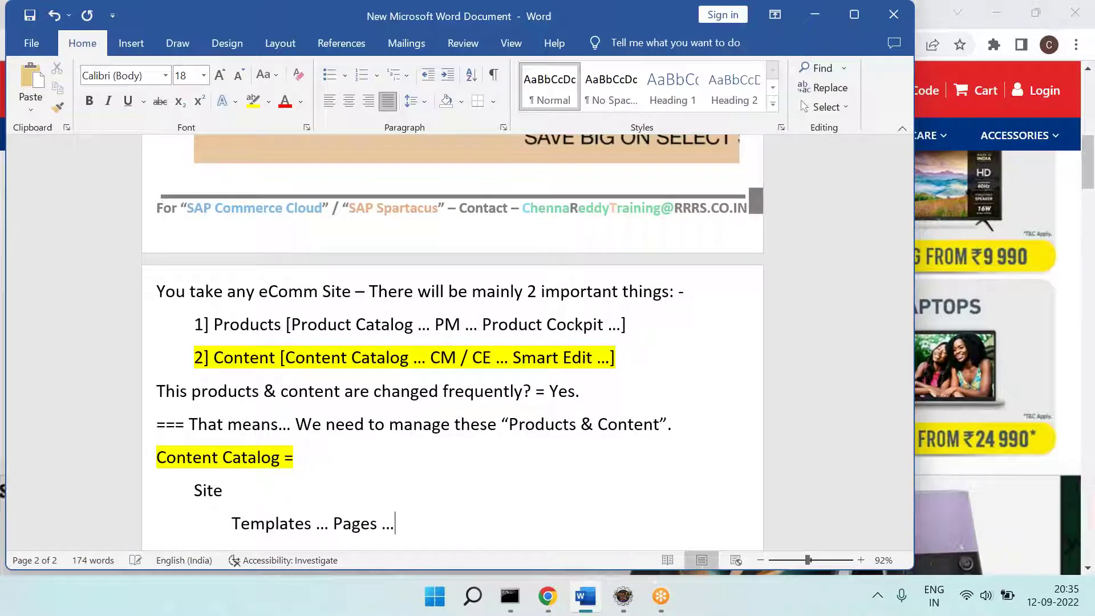
key("Return")
key("Tab")
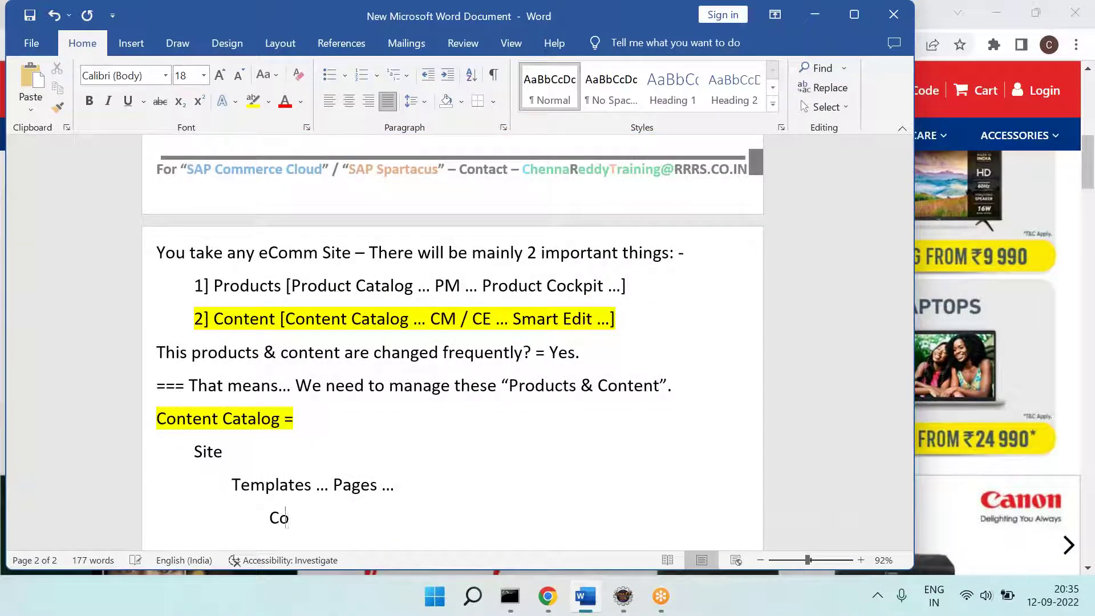
type("Content Slots .")
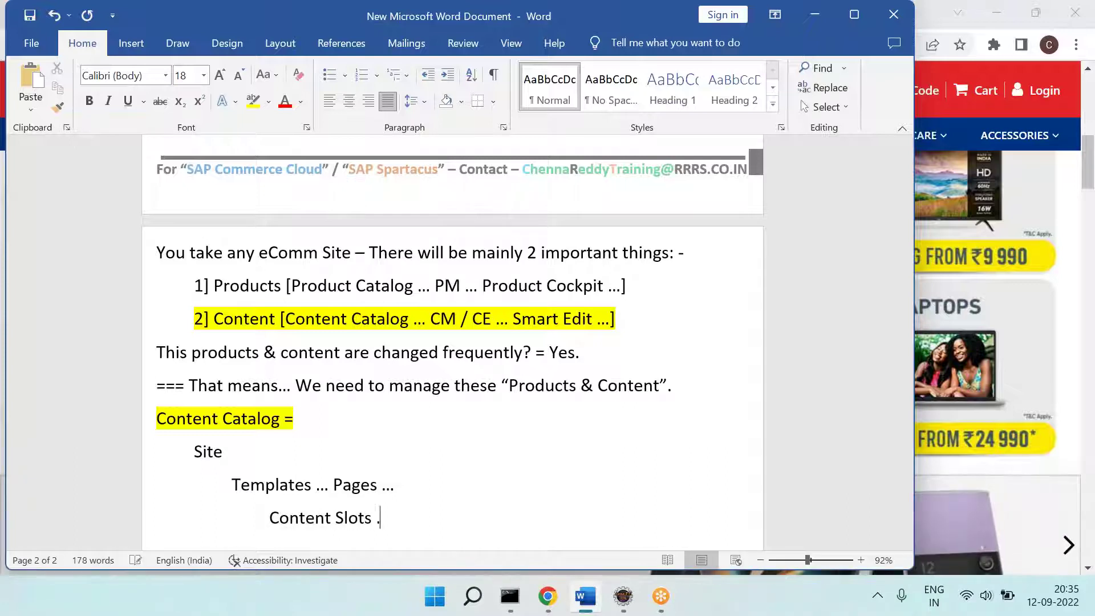
type(".. Content Sl")
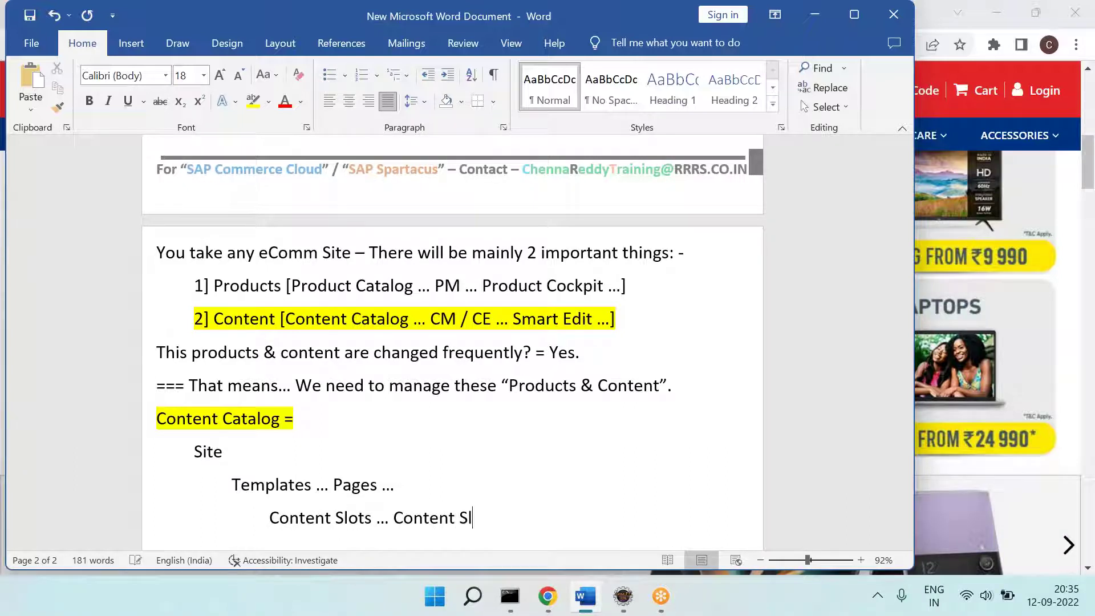
type("ot Names ...")
key("Return")
key("Tab")
Step: Add the 'Components [Link ... Button ... Logo ...]' line and review the Site-to-Components outline
type("Compo")
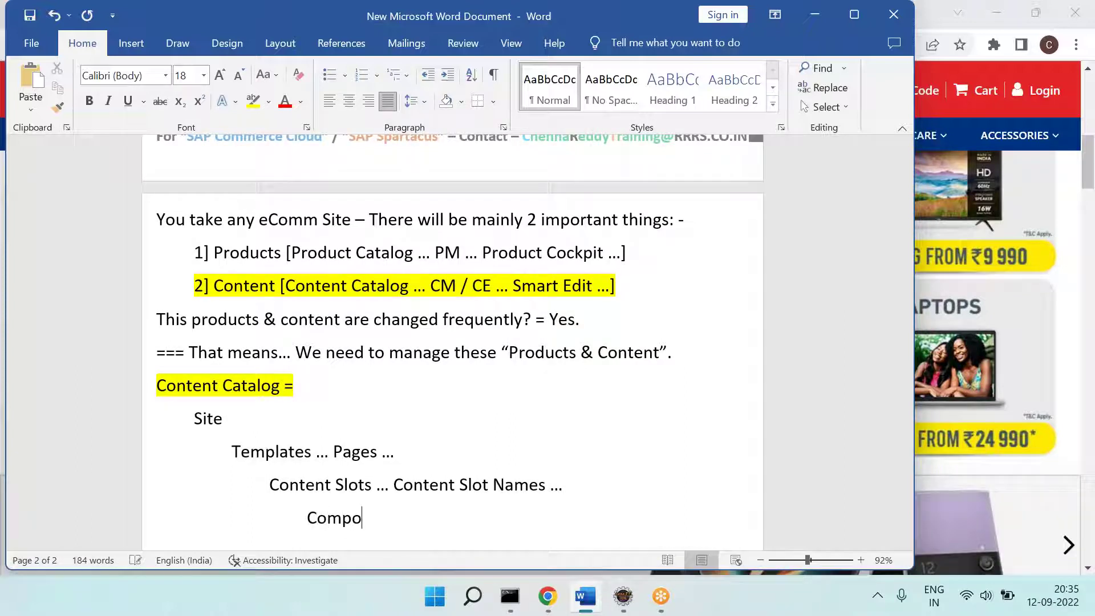
type("nents [Link ...")
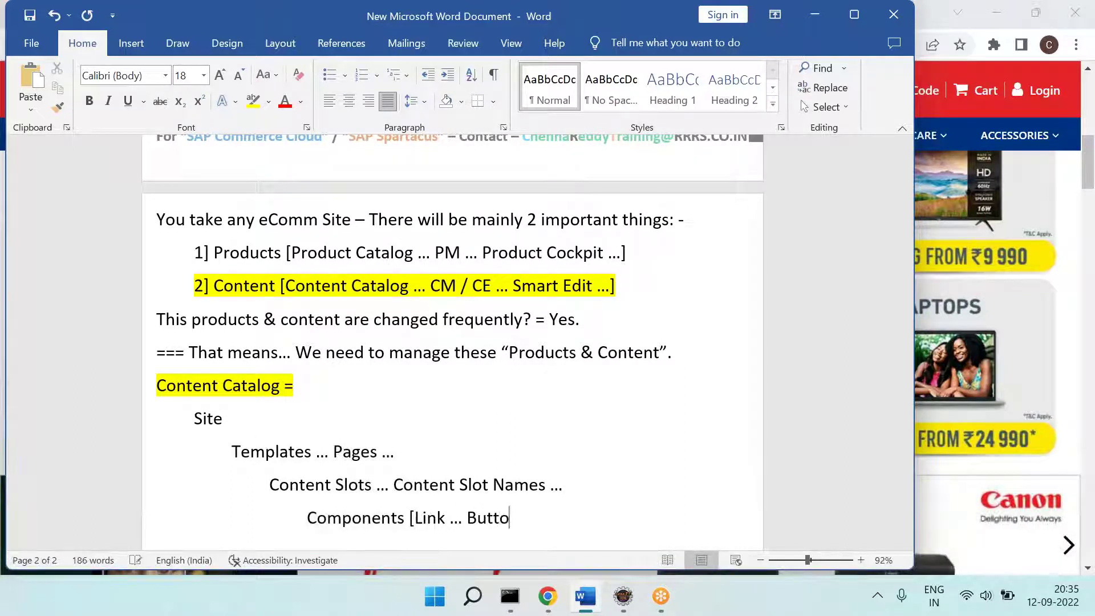
type(" Button ... Logo ...]")
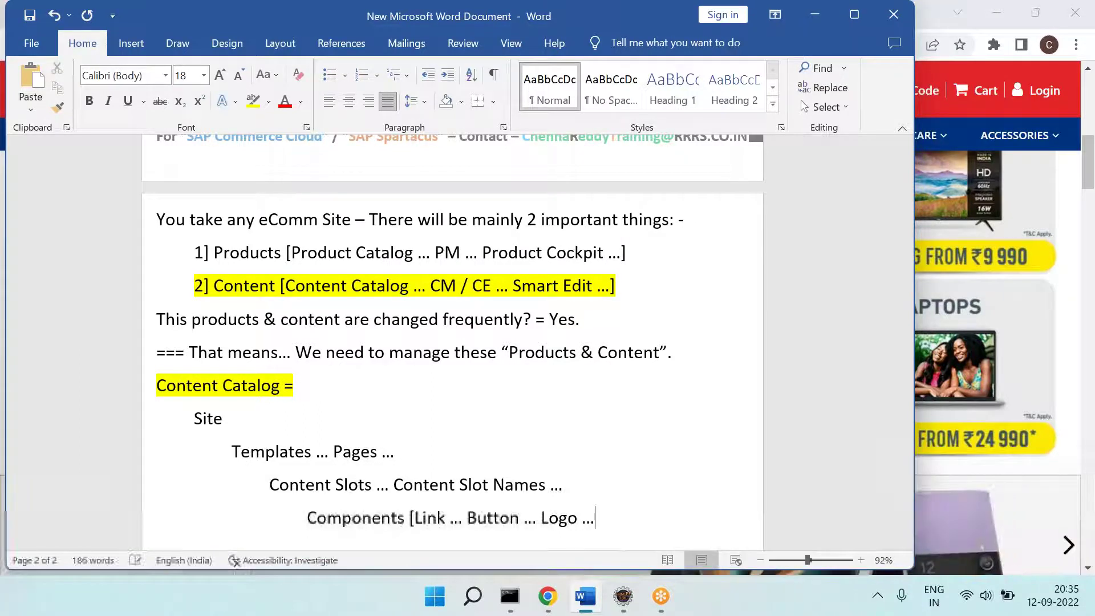
key("Return")
left_click_drag(195, 385, 620, 496)
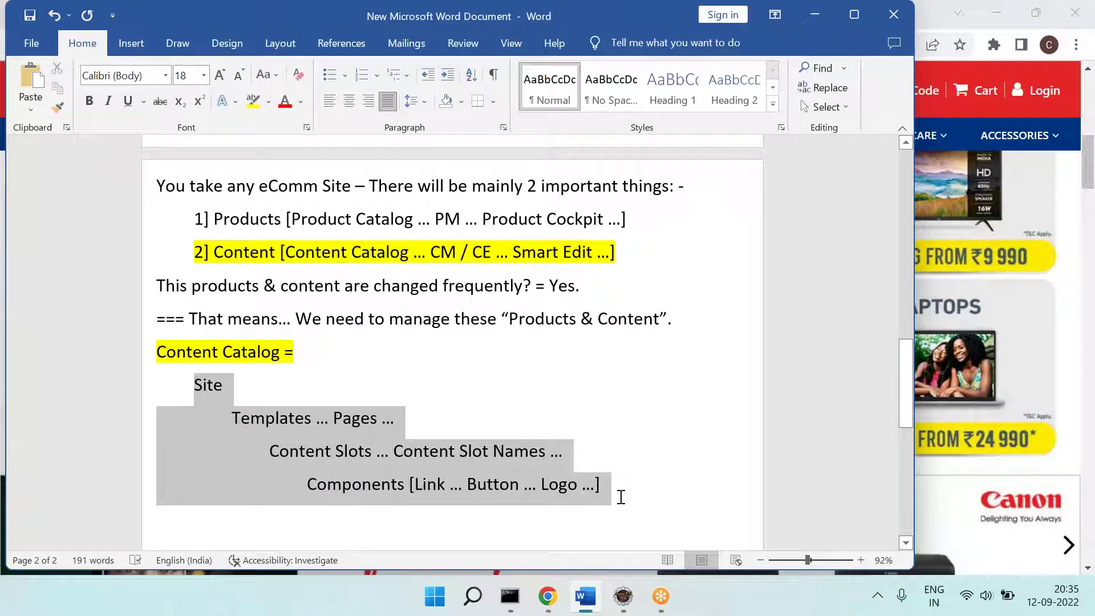
left_click(399, 516)
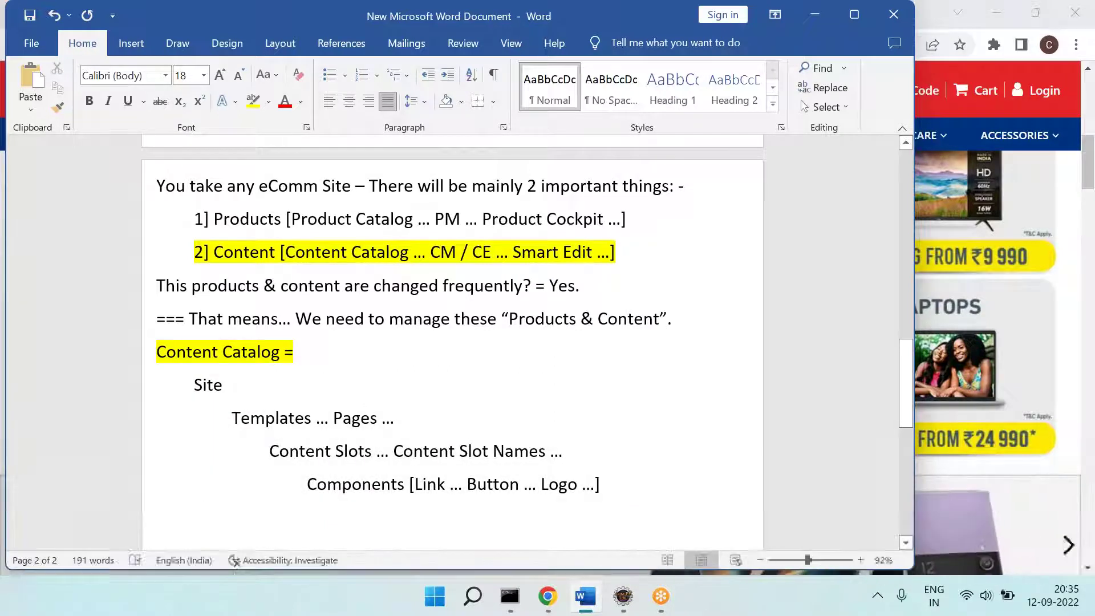
key("alt+Tab")
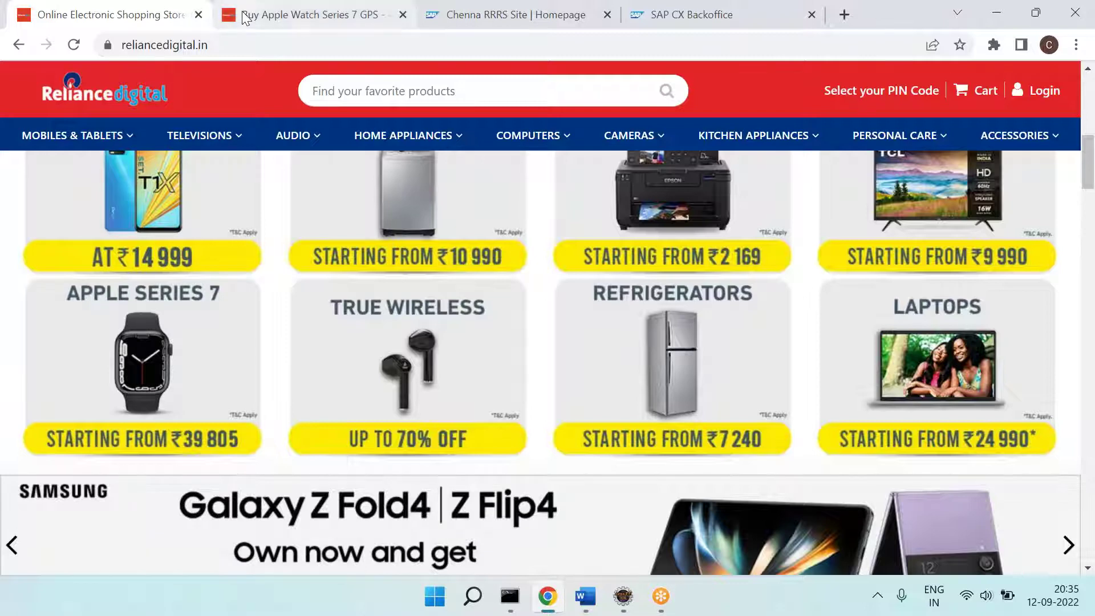
Step: Close the Apple Watch and Online Electronic Shopping Store tabs, then start a new 'Ap' line in Word
left_click(248, 16)
right_click(249, 17)
left_click(282, 216)
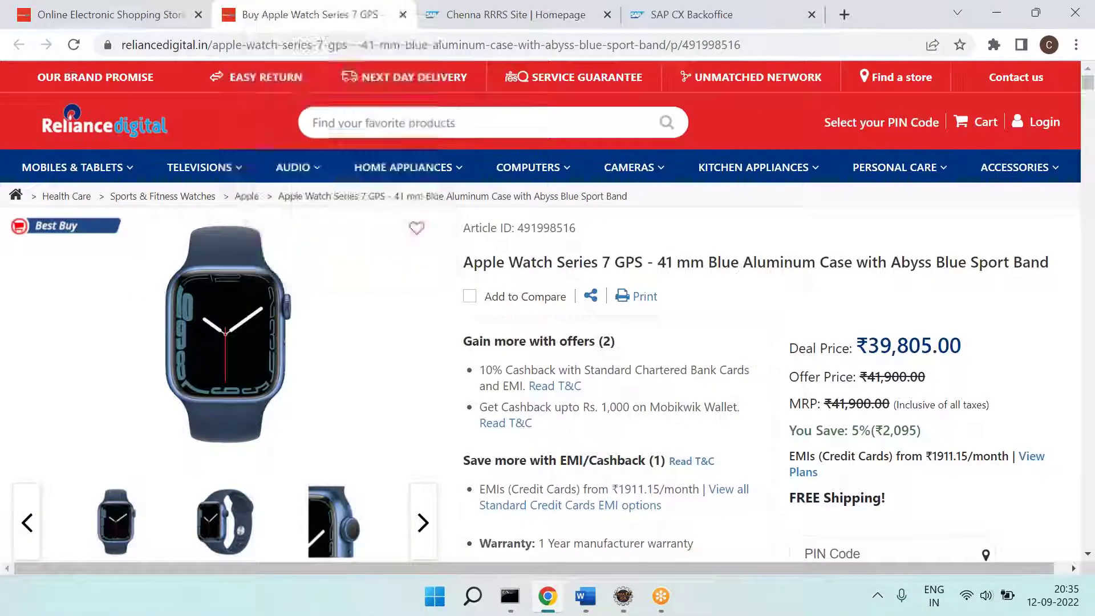
left_click(198, 14)
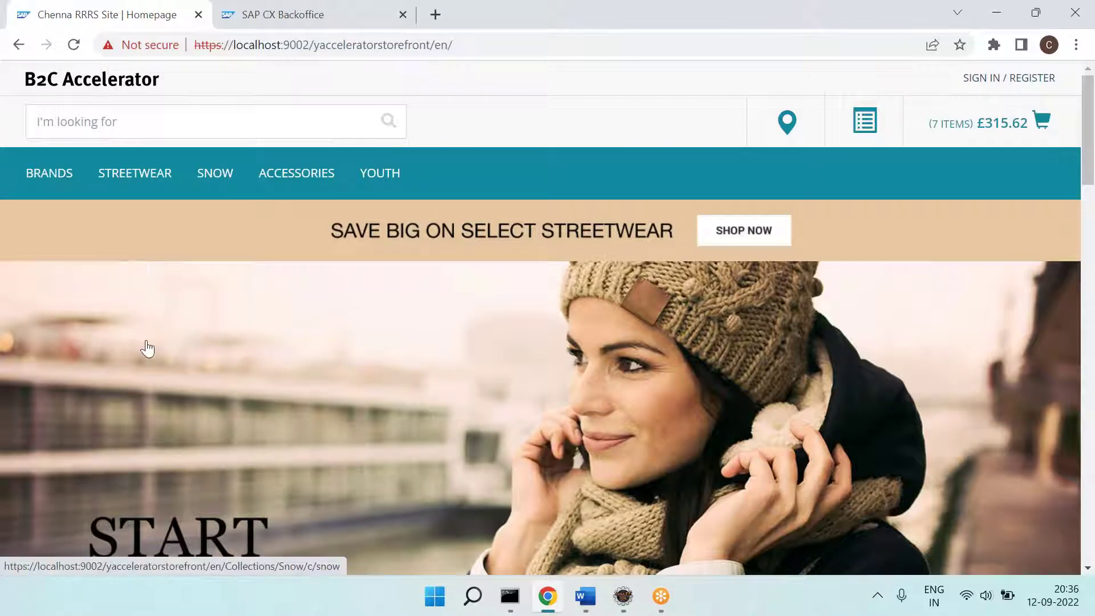
key("alt+Tab")
type("Ap")
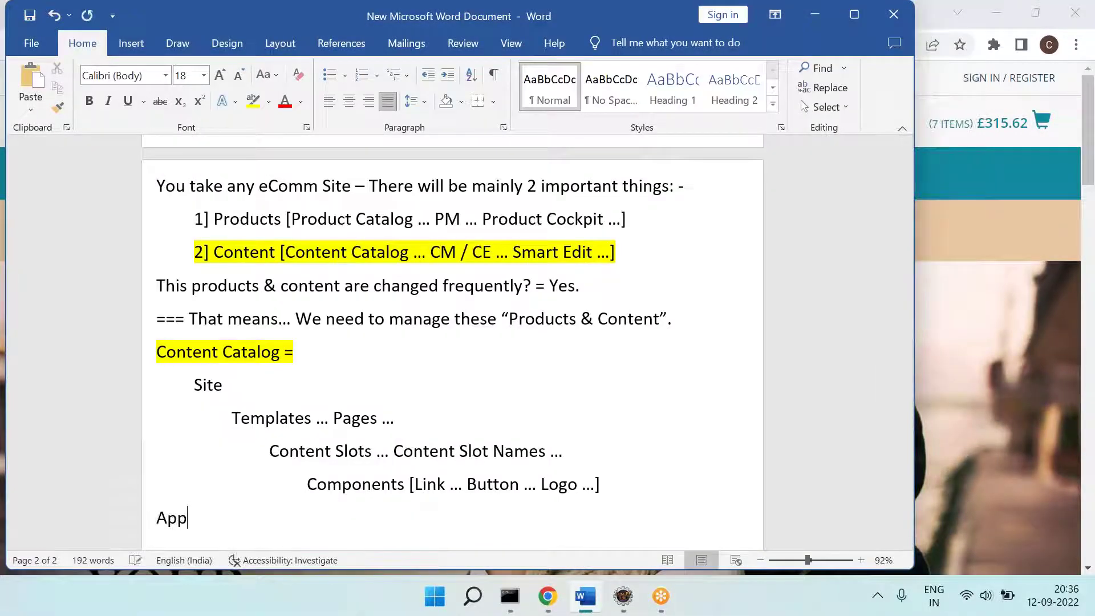
Step: Complete the 'Apparel UK Site' line and add an indented 'Base Store' line beneath it
key("BackSpace")
key("BackSpace")
key("BackSpace")
key("BackSpace")
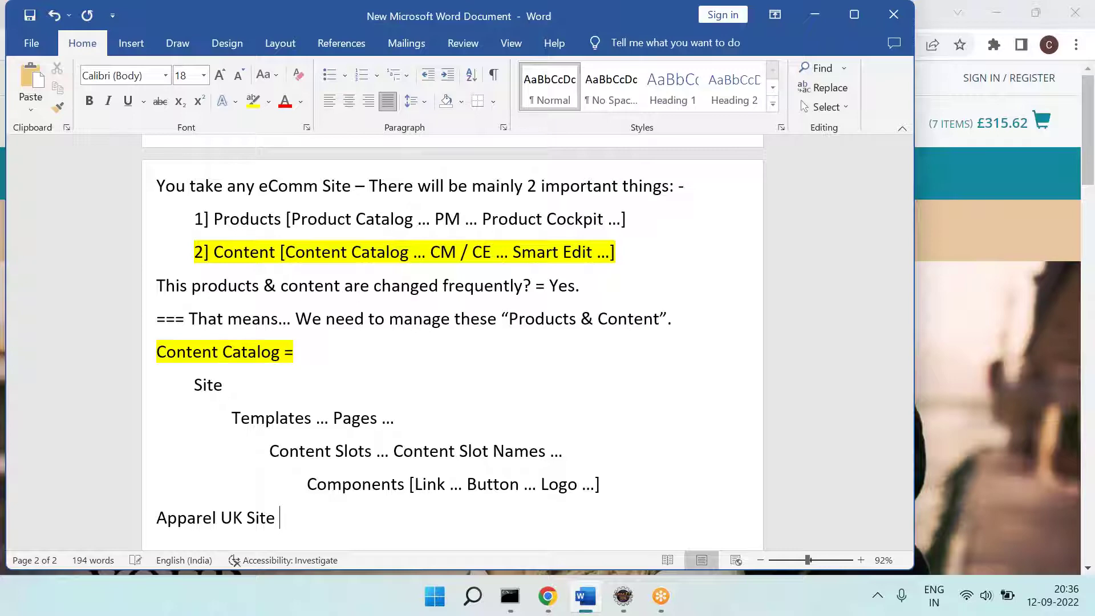
key("Return")
key("Tab")
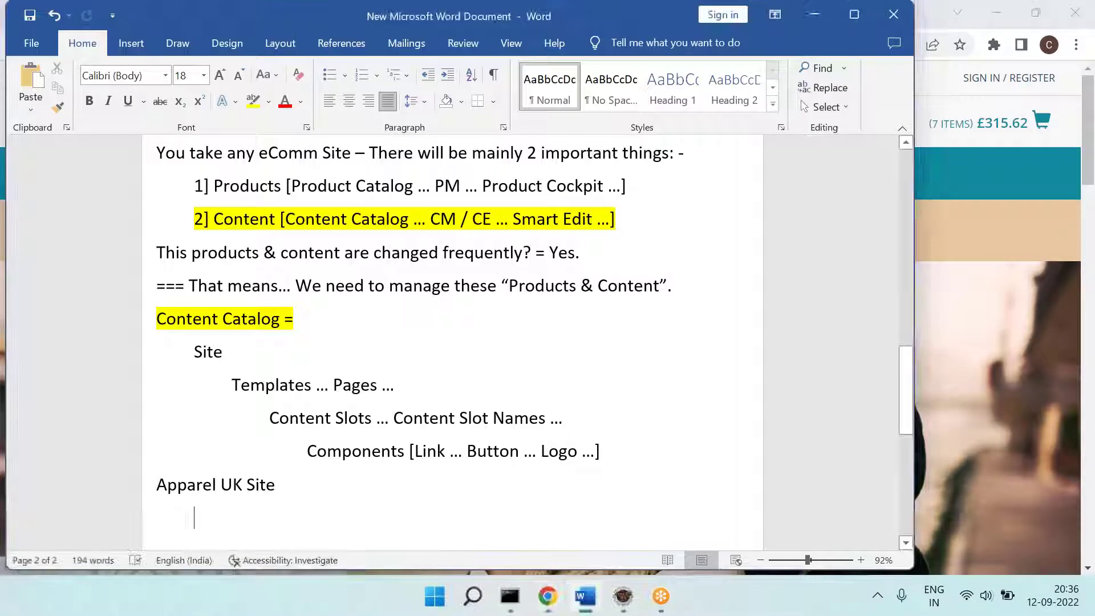
type("Base ")
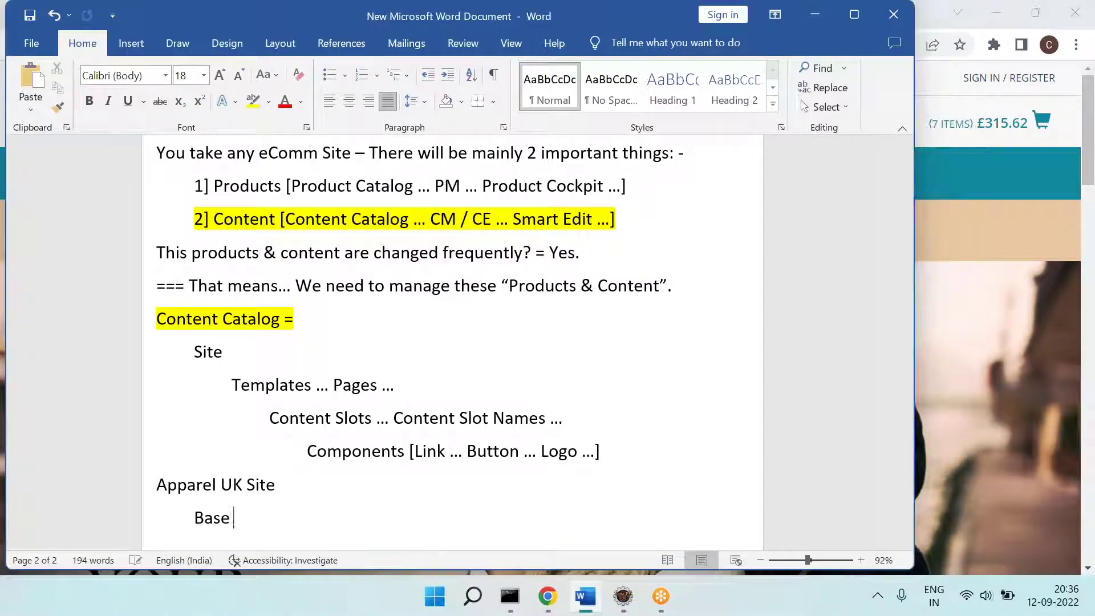
type("Store")
key("Return")
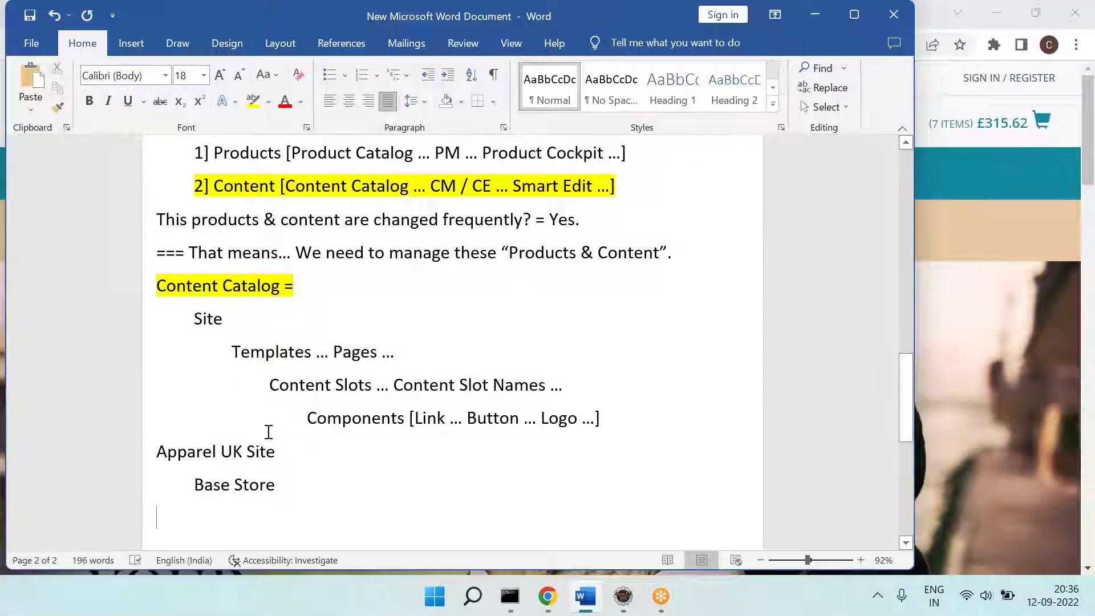
key("alt+Tab")
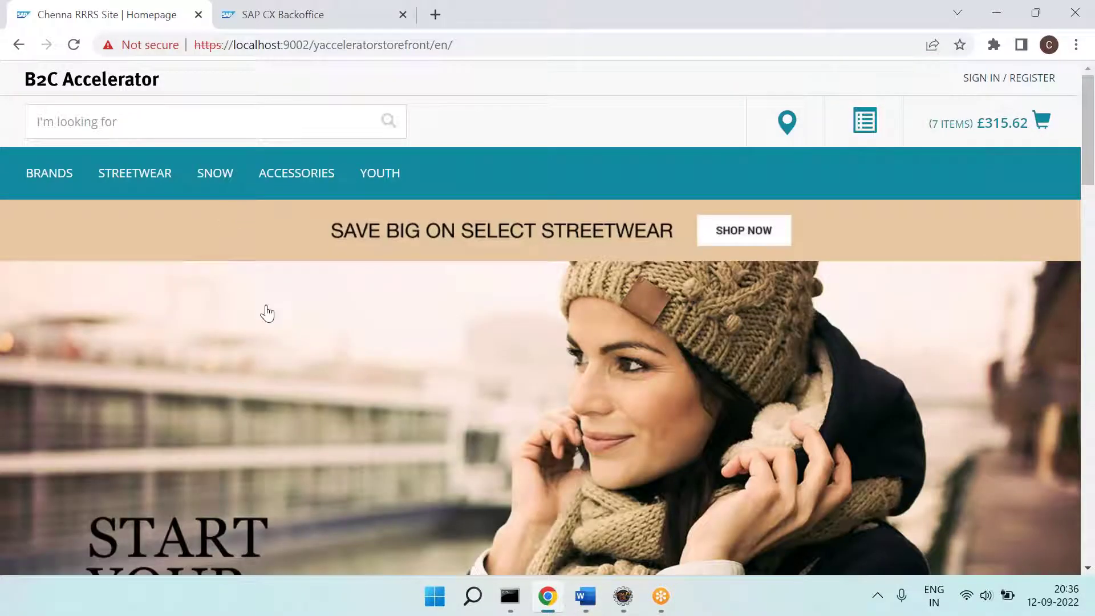
Step: In SAP CX Backoffice, expand the WCMS section of the navigation tree
left_click(275, 21)
scroll(73, 291, "down", 3)
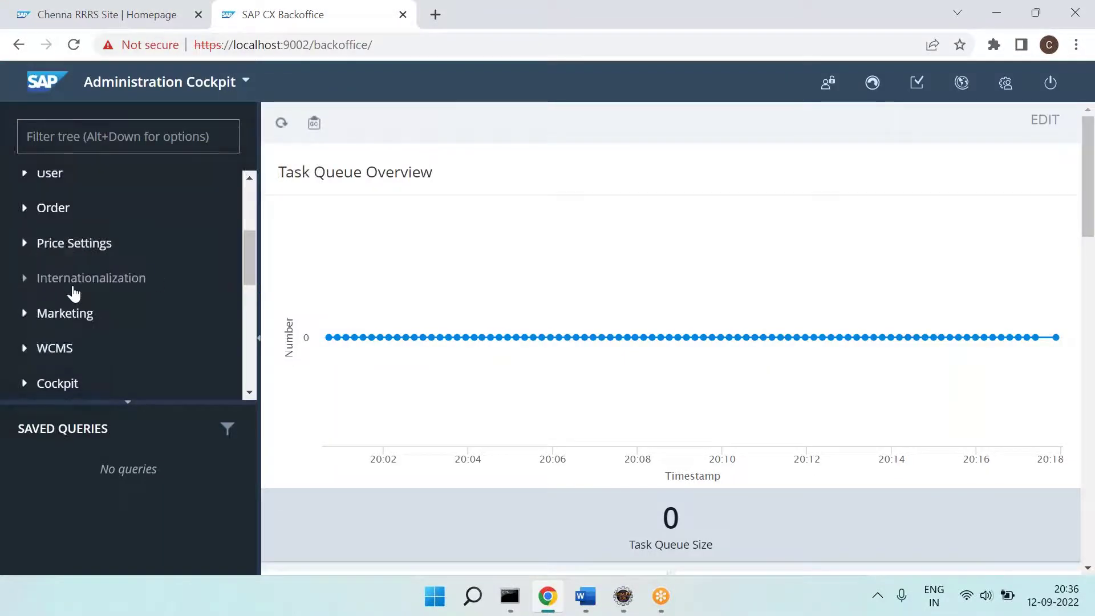
scroll(73, 292, "down", 5)
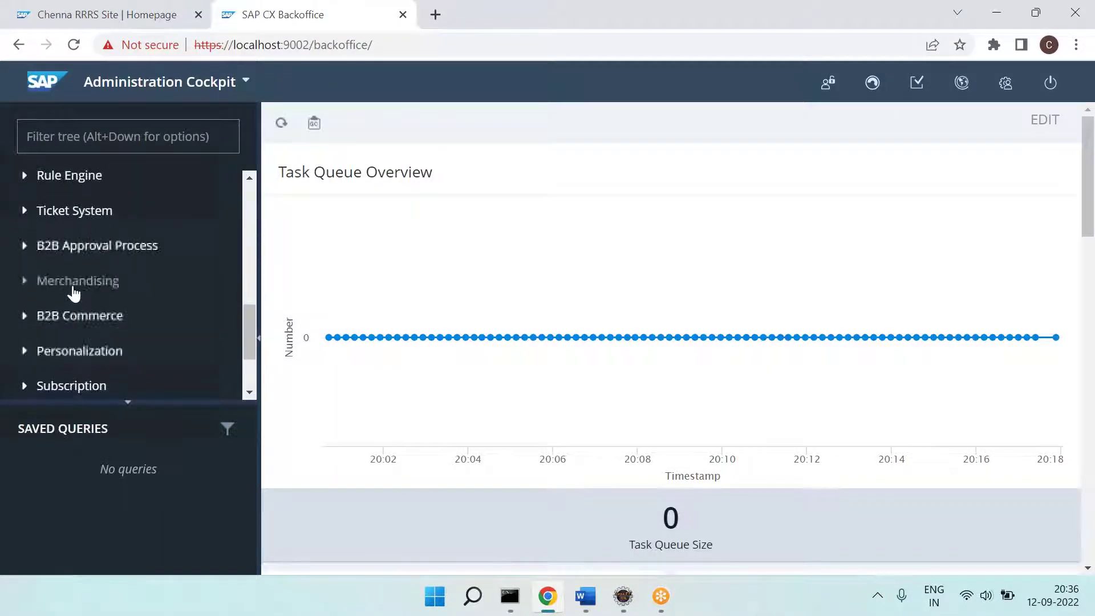
scroll(110, 313, "down", 2)
scroll(111, 315, "up", 3)
scroll(110, 312, "up", 4)
left_click(32, 261)
scroll(102, 308, "down", 2)
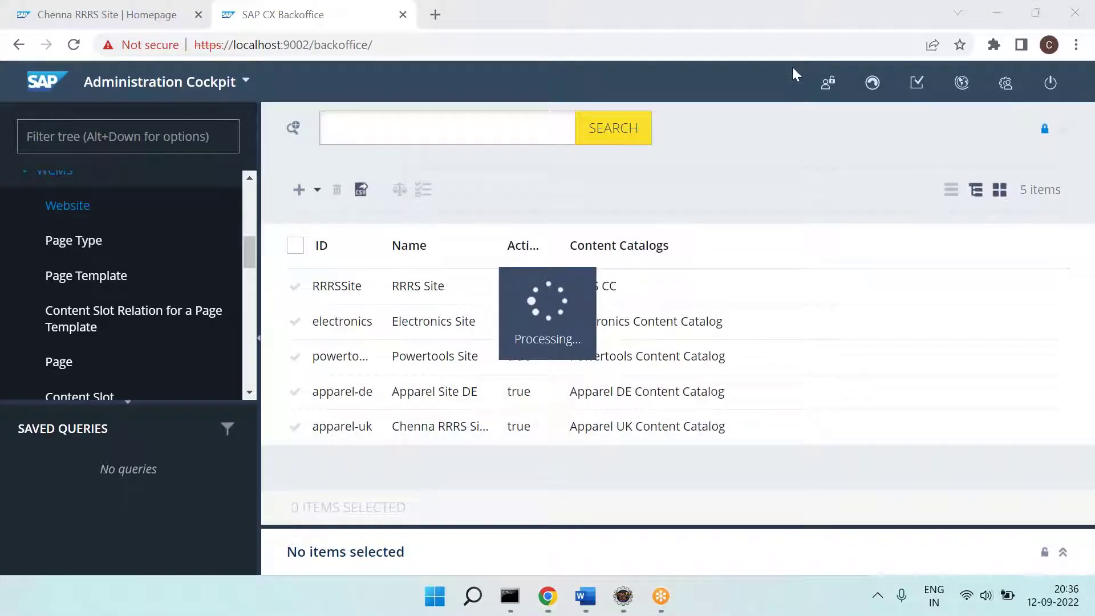
Step: Open the Chenna RRRS Site website record and check its apparel-uk base store
left_click(1064, 133)
scroll(637, 332, "down", 1)
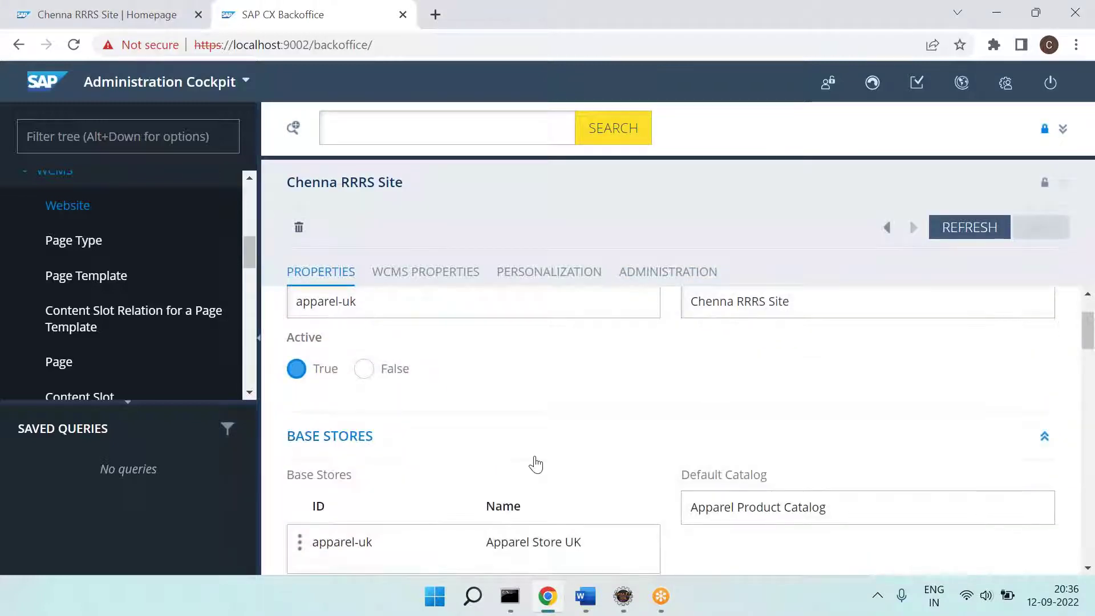
scroll(533, 462, "down", 4)
scroll(532, 462, "up", 2)
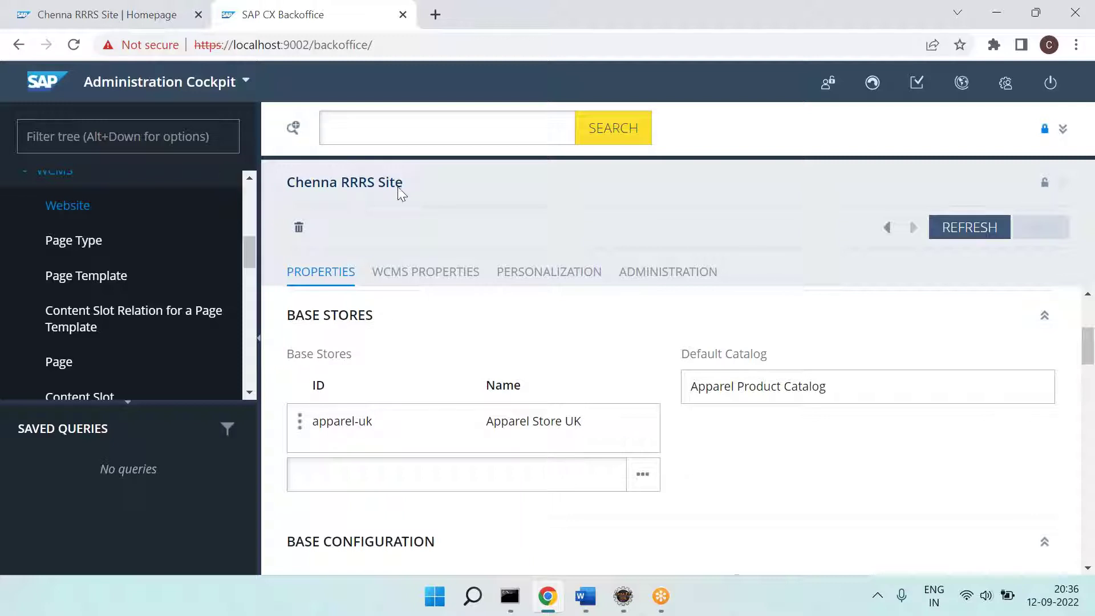
triple_click(393, 186)
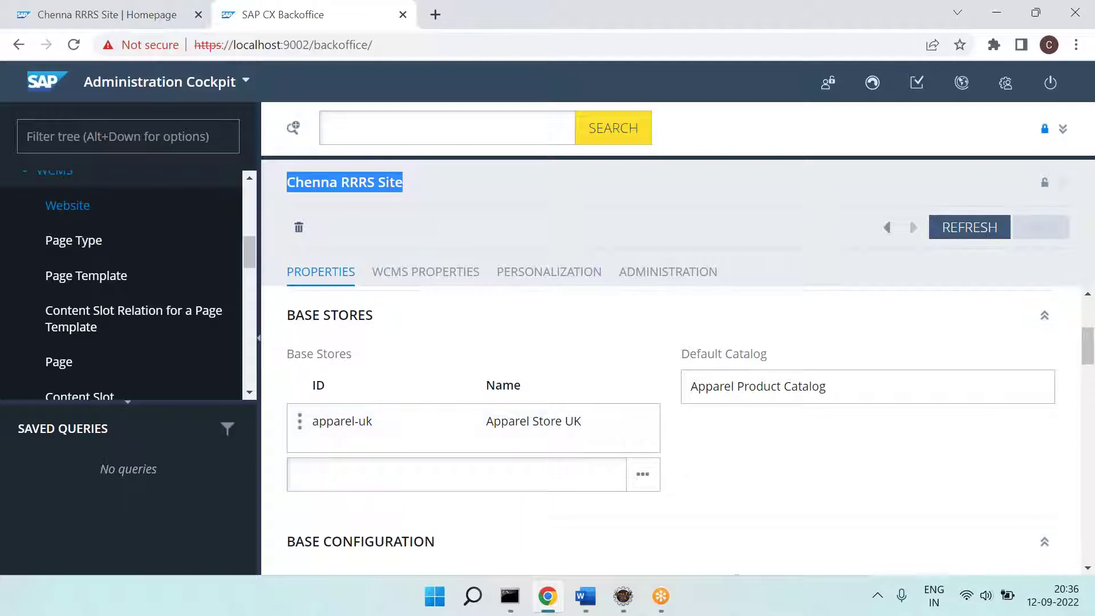
key("alt+Tab")
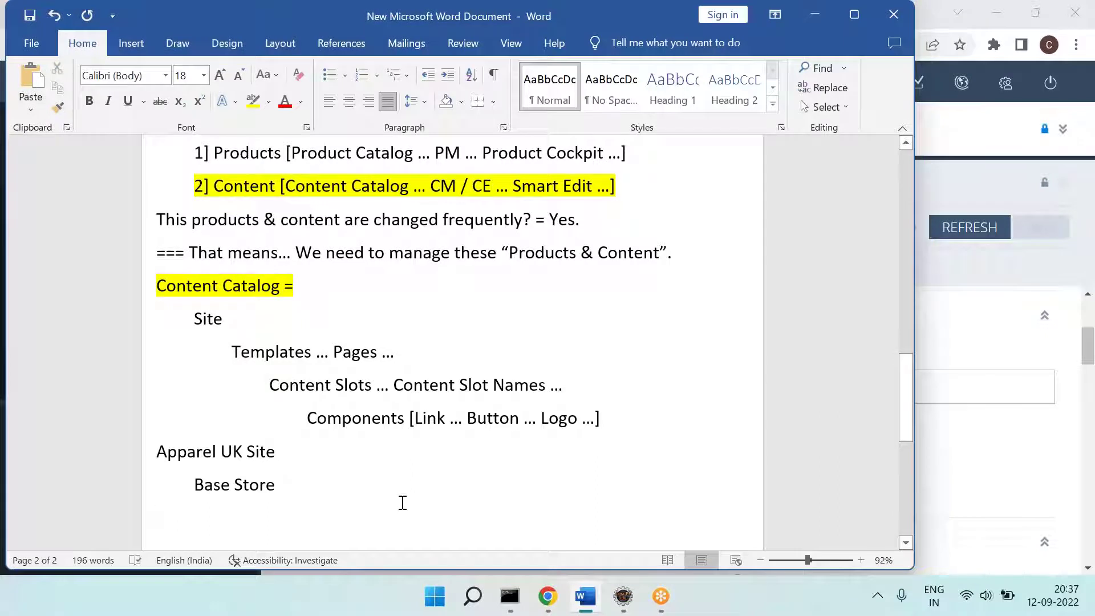
Step: Add a 'Base Store – Features' heading with an indented list starting at 1]
key("Return")
type("Bse ")
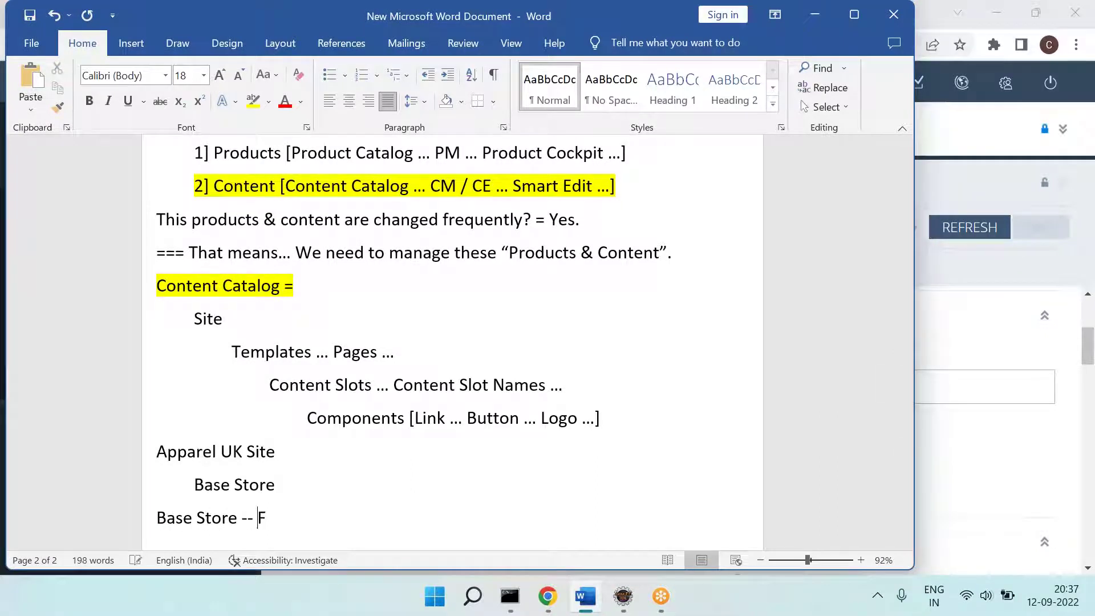
type("res")
key("Return")
key("Tab")
type("1]")
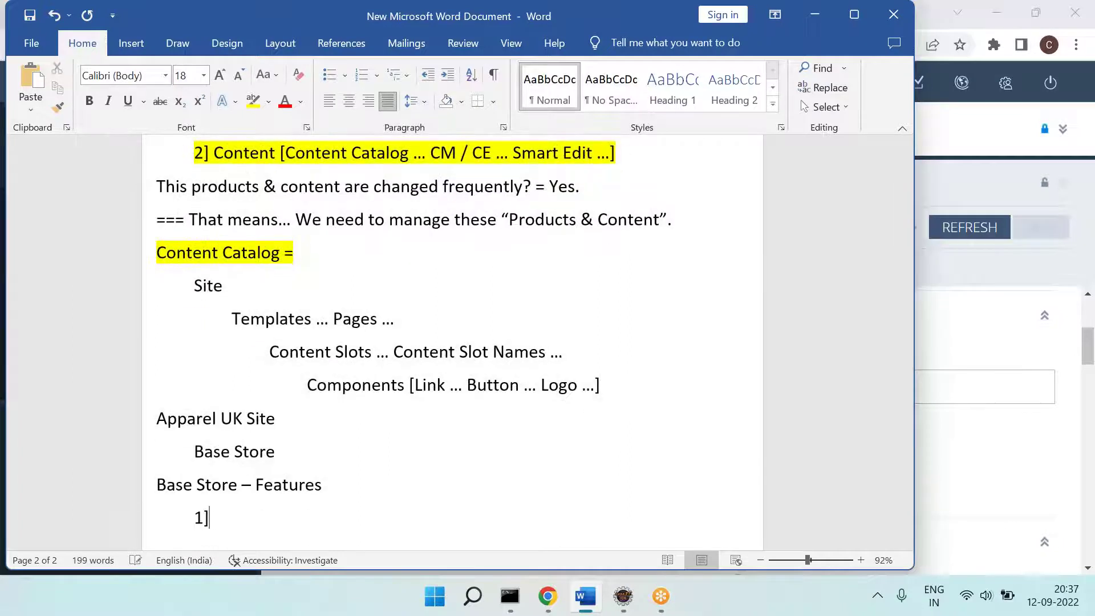
Step: Record 1] ID after checking the apparel-uk store ID in Backoffice
key("alt+Tab")
double_click(336, 422)
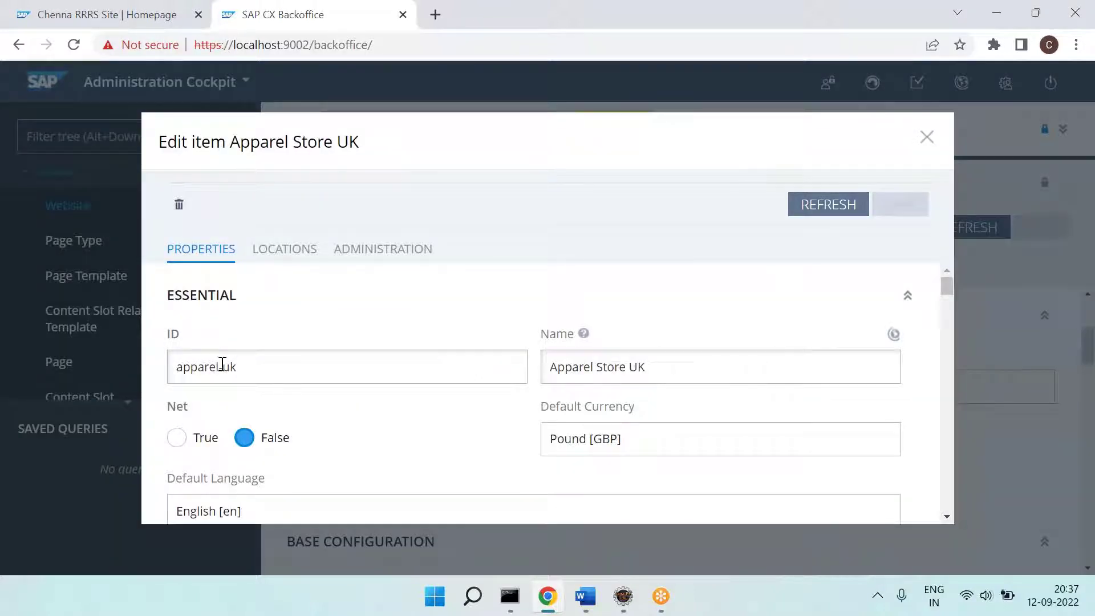
key("alt+Tab")
type("ID")
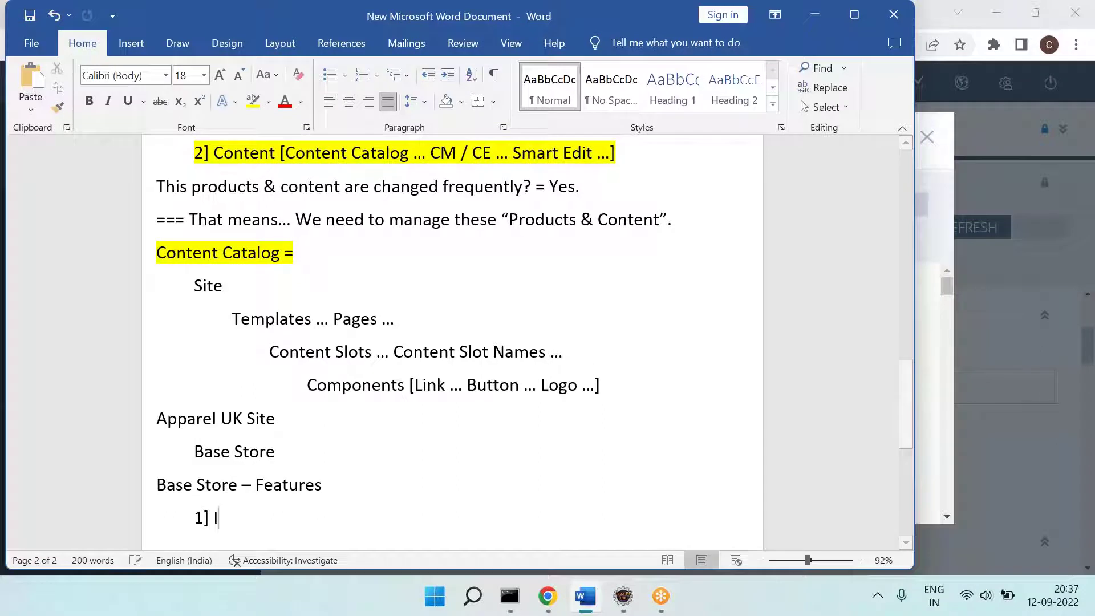
key("Return")
type("2")
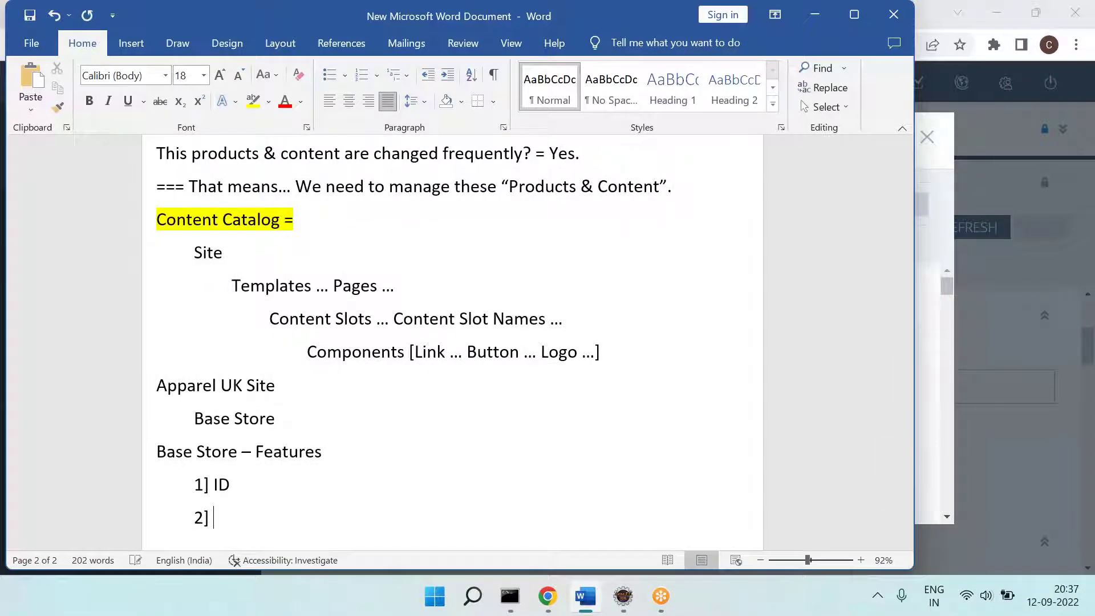
Step: Add 2] Name as the next feature and start the following item
key("alt+Tab")
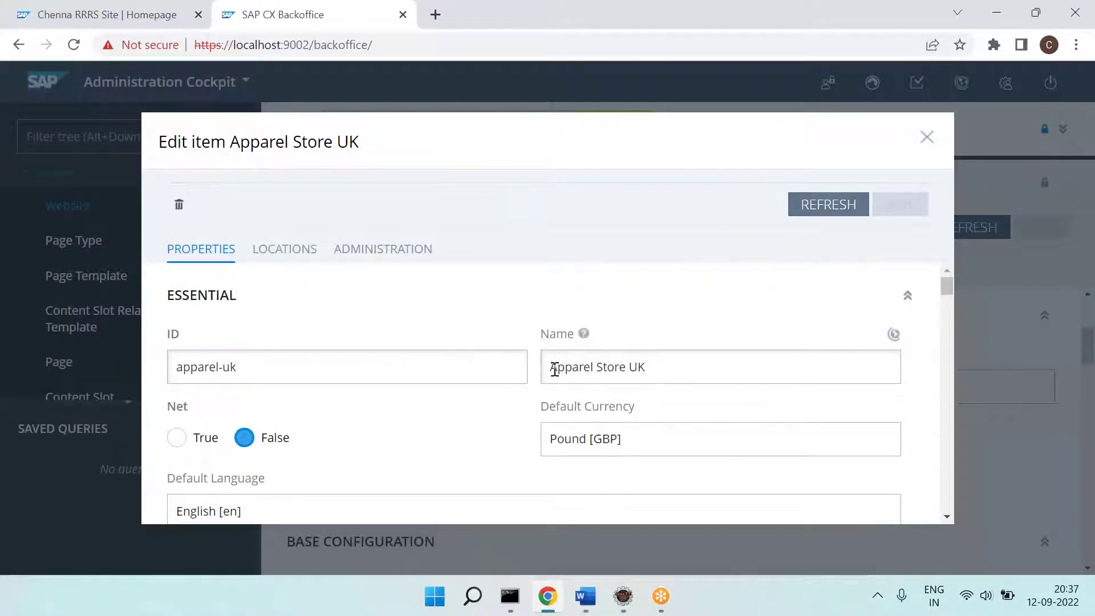
key("alt+Tab")
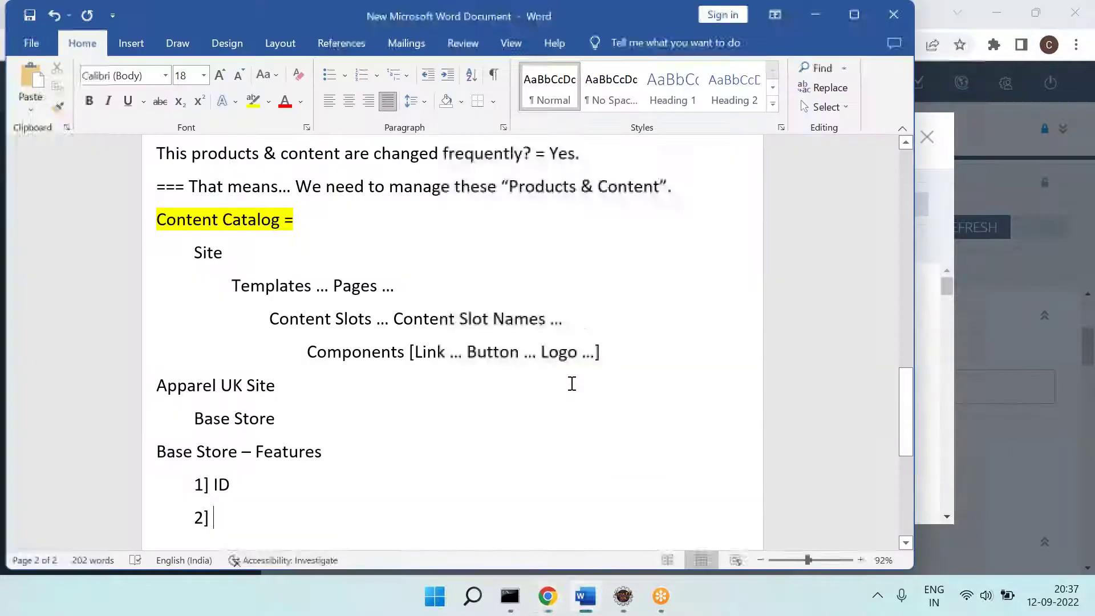
type("Dis")
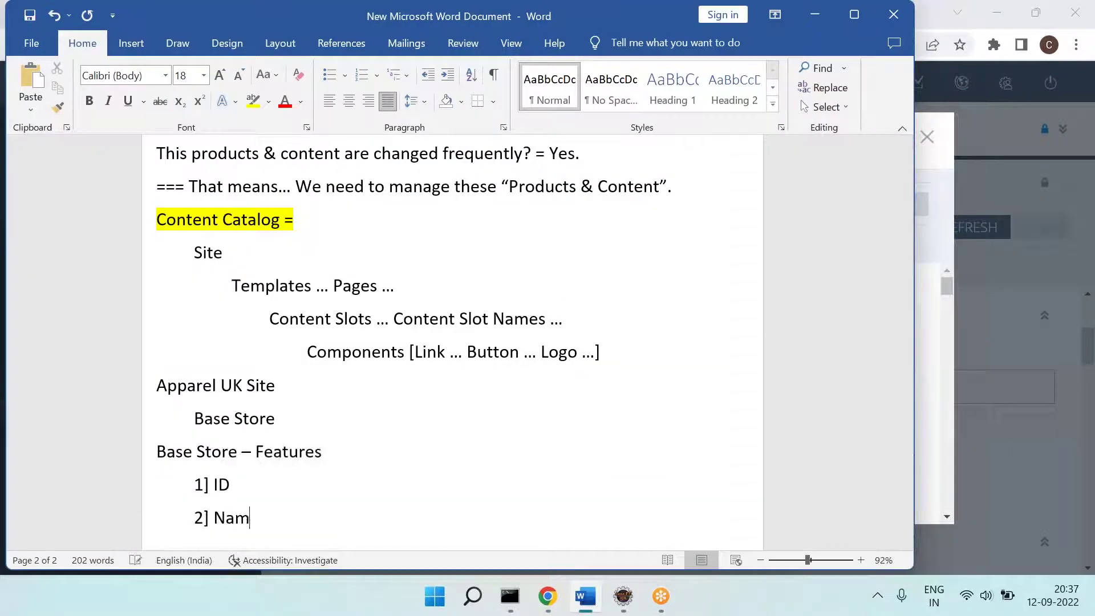
type("e")
key("Return")
type("2")
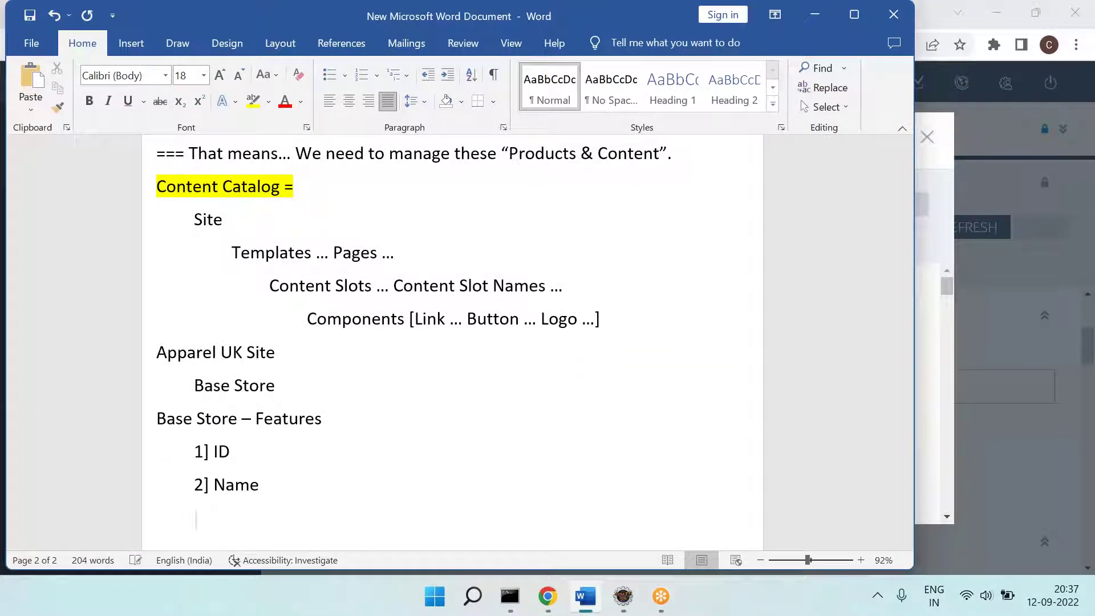
Step: Add the 3] Lang and 4] Curr features after checking the store dialog
key("alt+Tab")
scroll(684, 468, "down", 1)
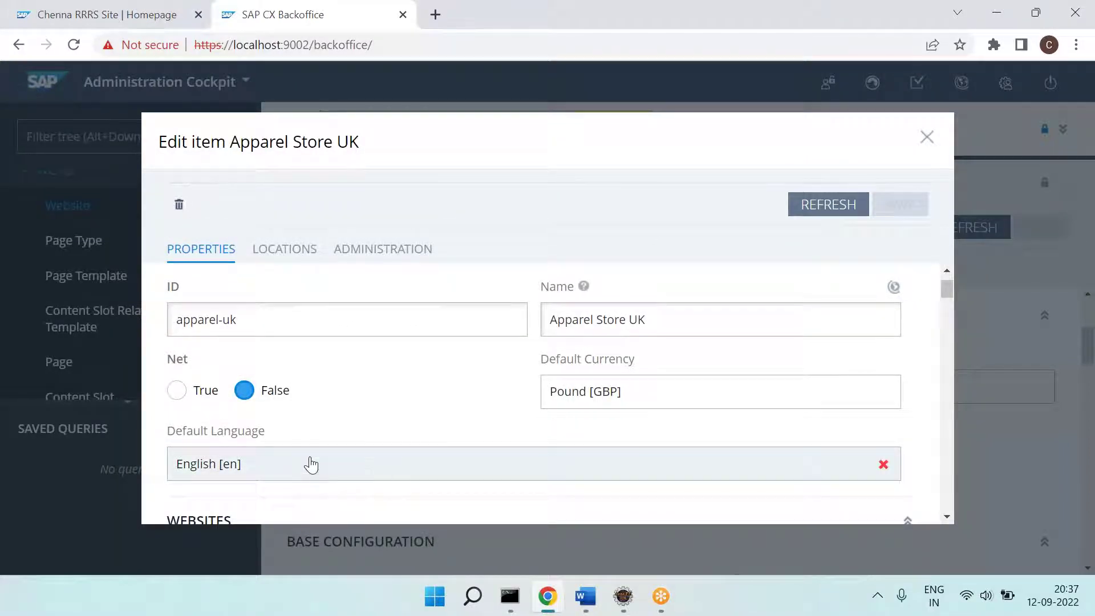
key("alt+Tab")
type("Lang")
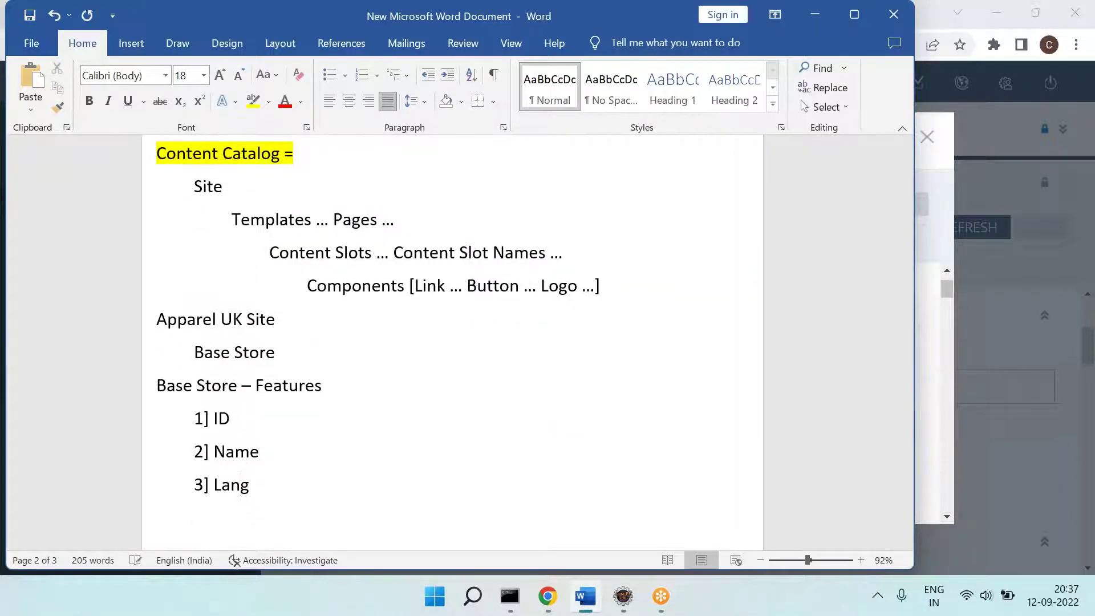
type("r")
key("Return")
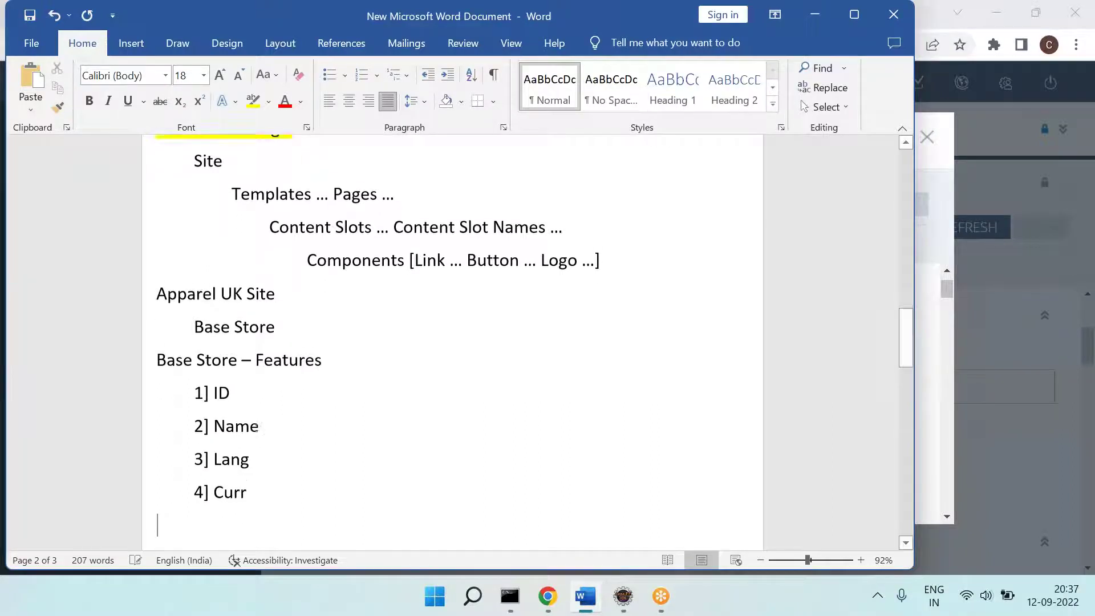
Step: Glance at the storefront homepage, then scroll the Apparel Store UK dialog to Captcha Enabled
key("alt+Tab")
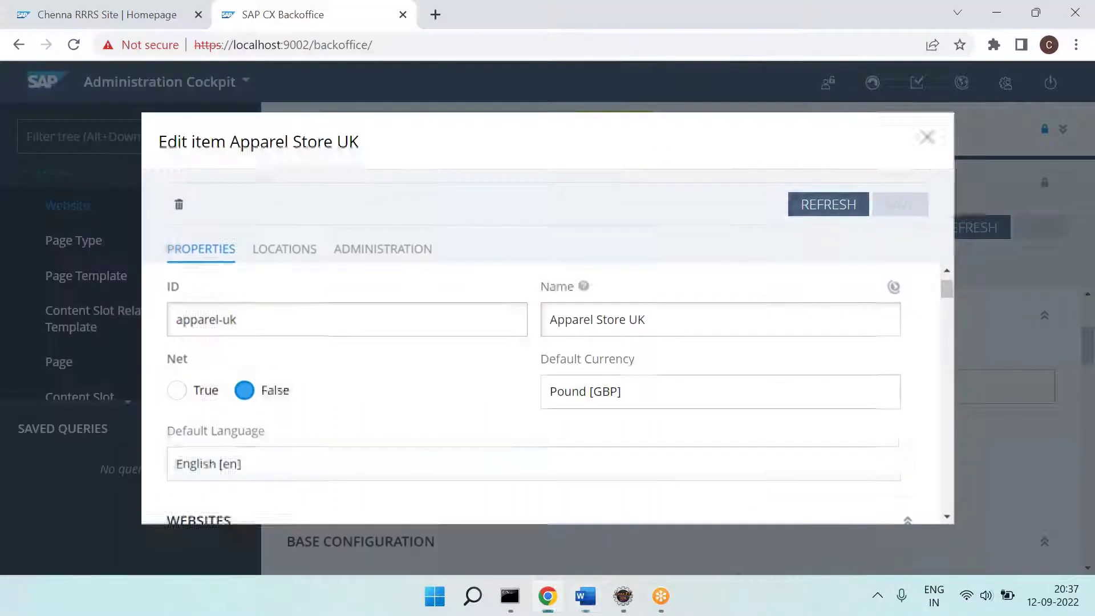
left_click(161, 13)
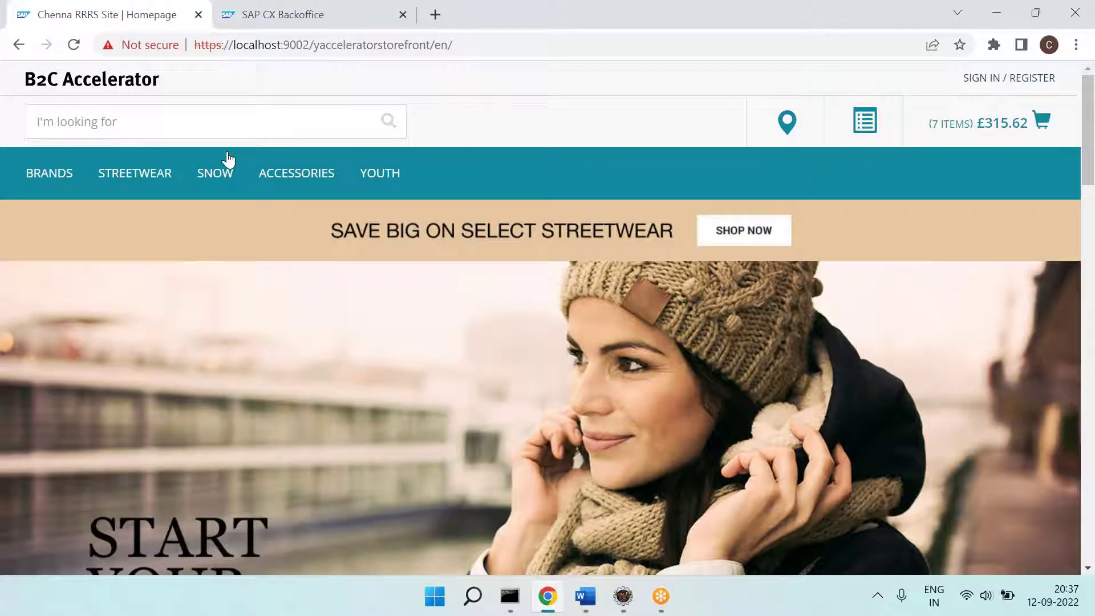
mouse_move(273, 180)
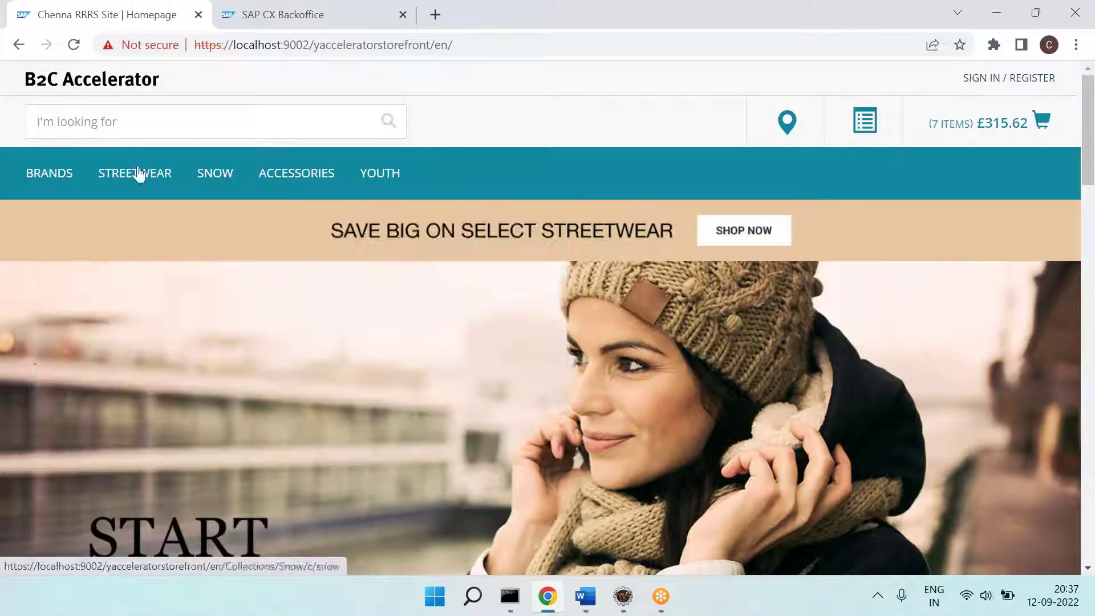
key("alt+Tab")
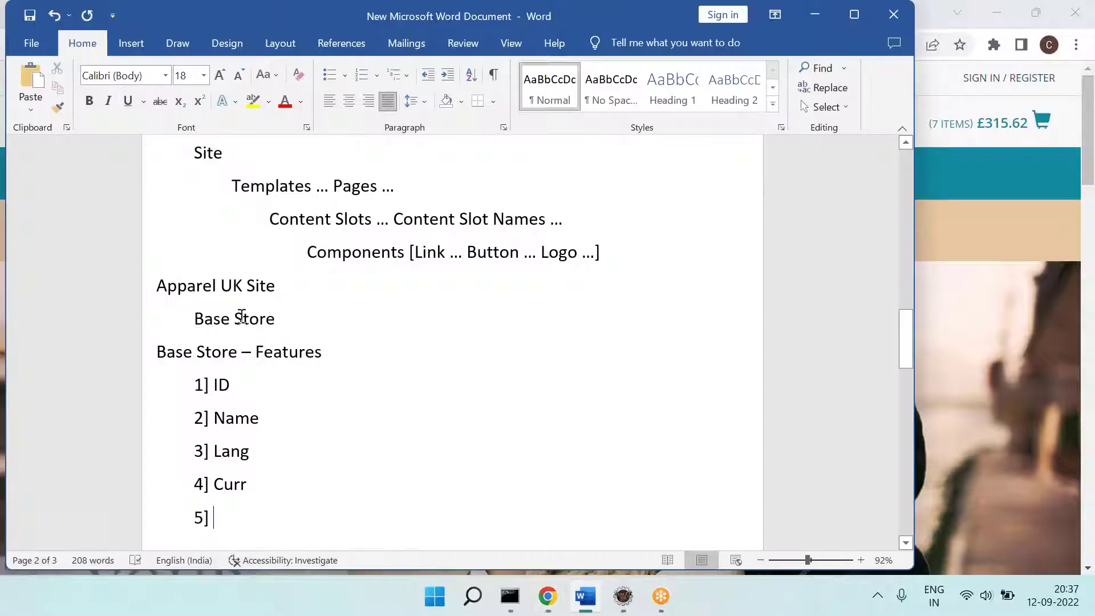
left_click(548, 595)
left_click(290, 8)
scroll(447, 405, "down", 5)
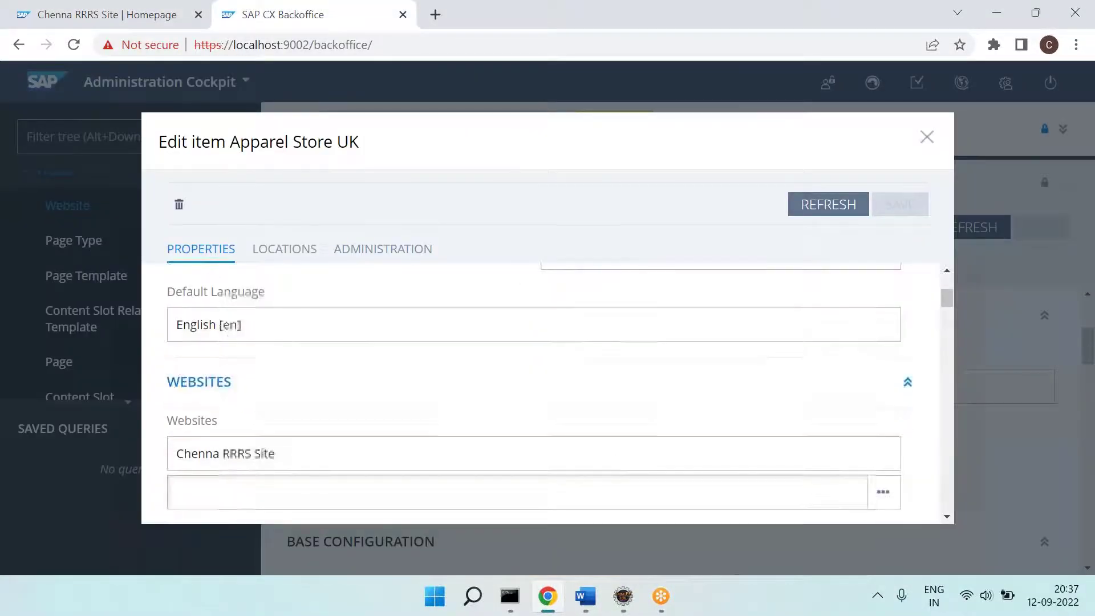
scroll(447, 405, "down", 4)
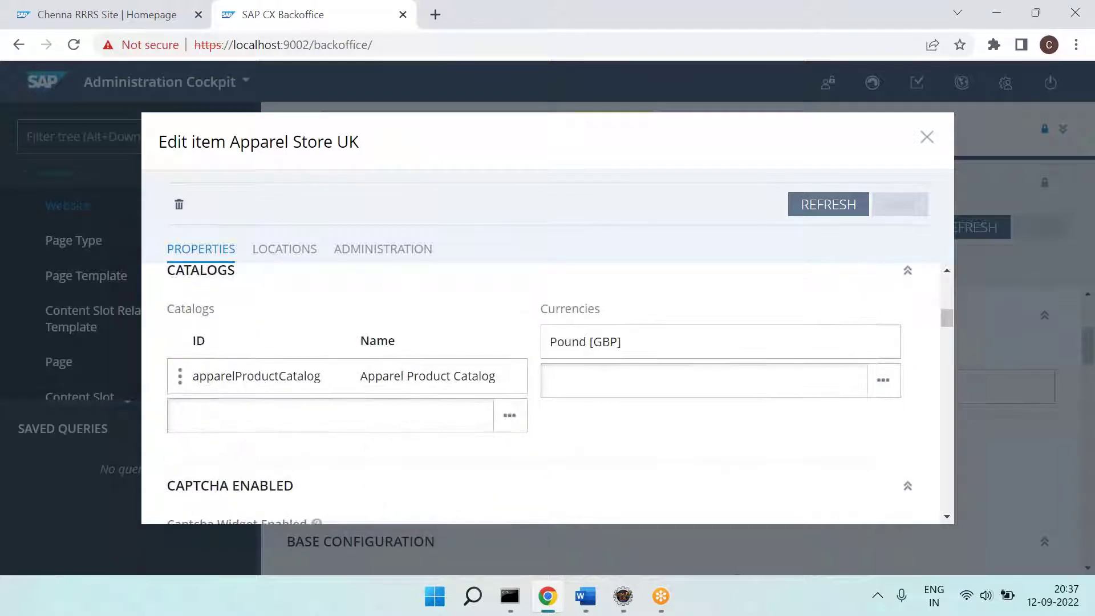
scroll(437, 399, "down", 1)
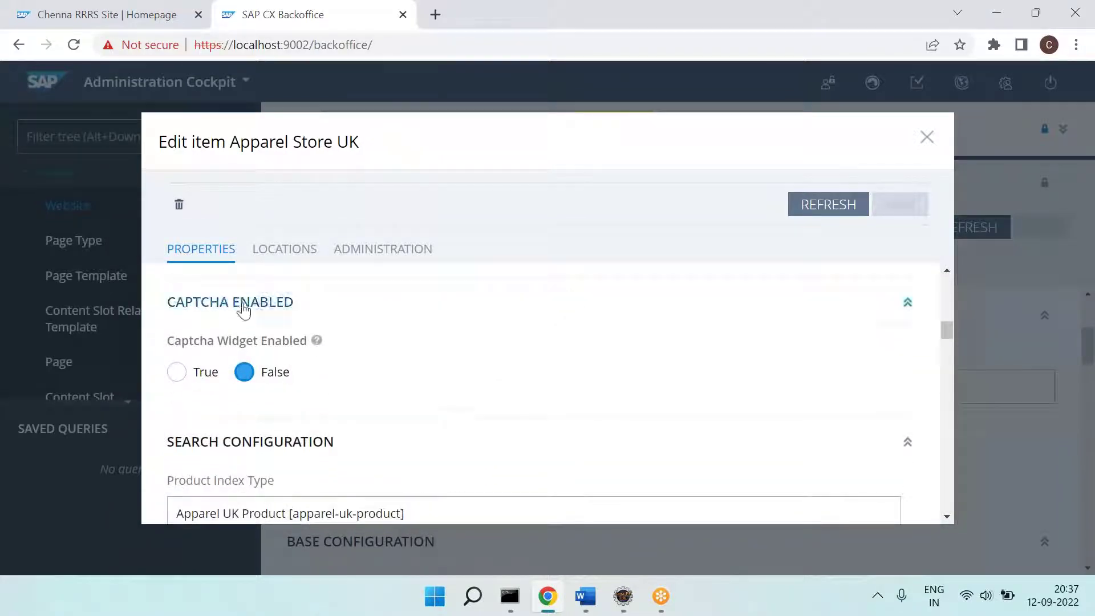
Step: Add 5] Captcha Enabled, correcting 'Catcha' to 'Captcha', and begin item 6]
key("alt+Tab")
type("Catcha ")
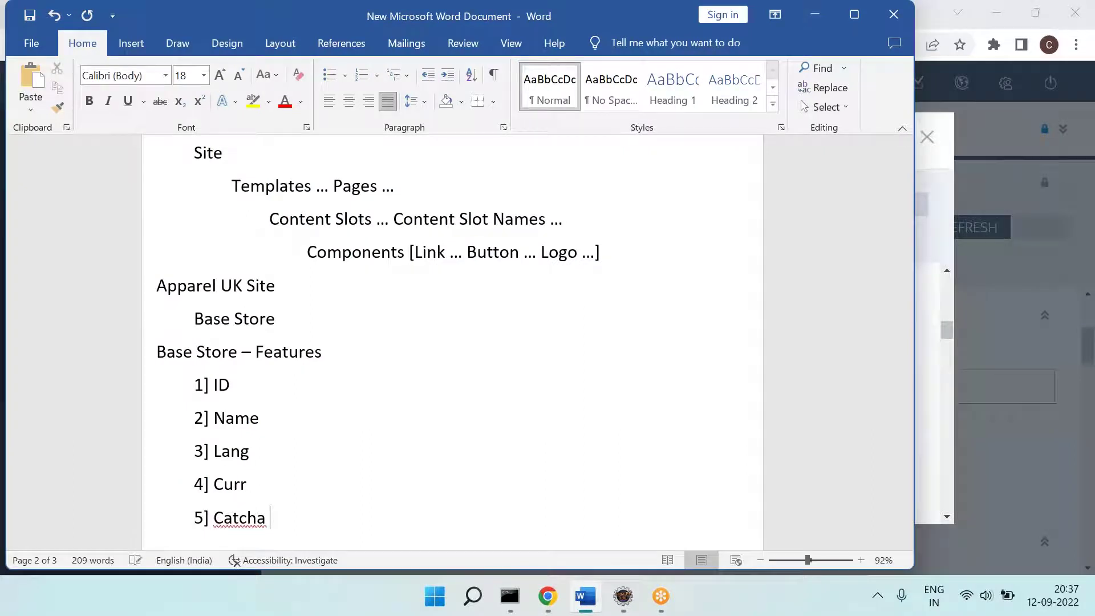
type("Enabled")
key("Return")
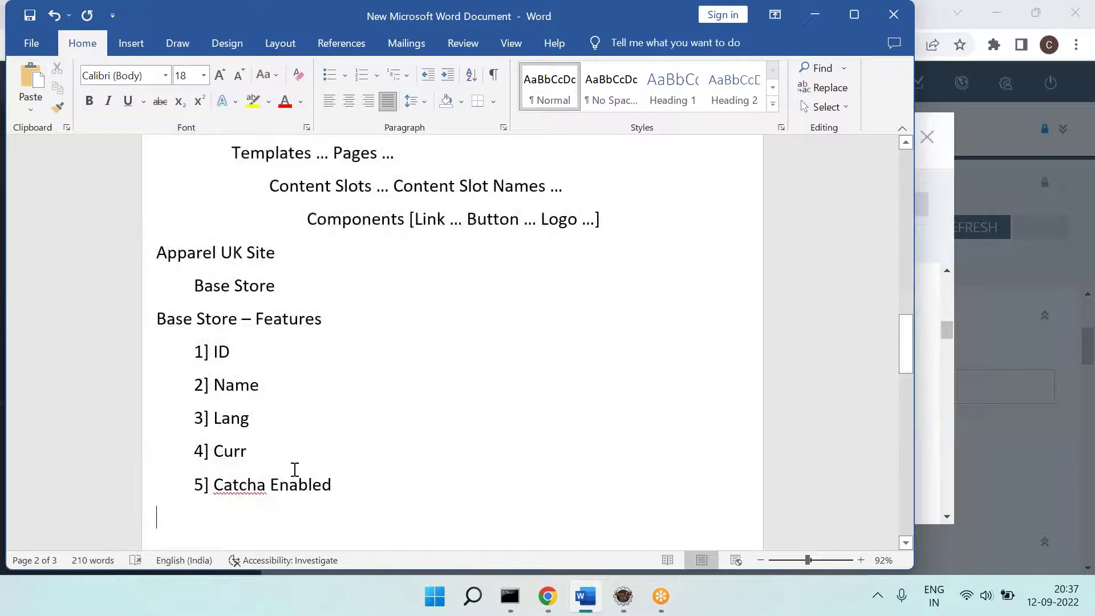
right_click(262, 485)
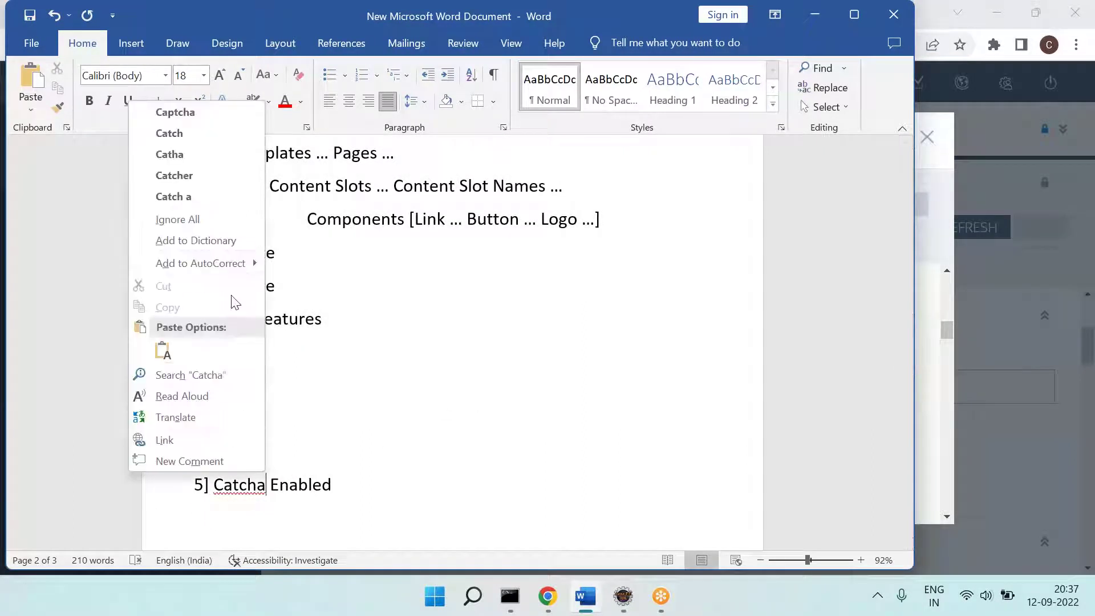
left_click(206, 112)
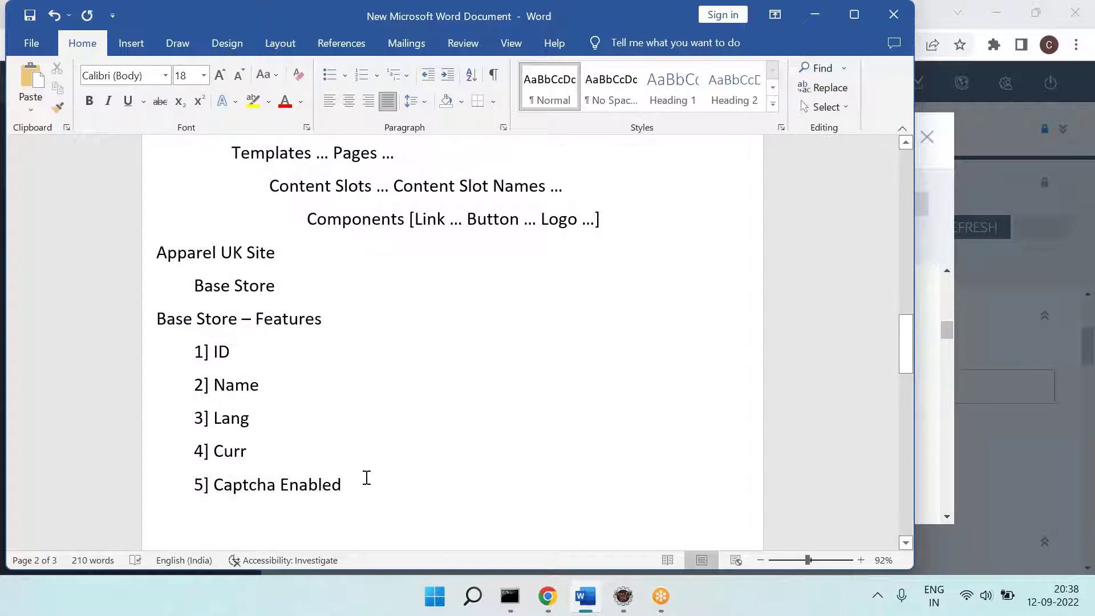
key("Down")
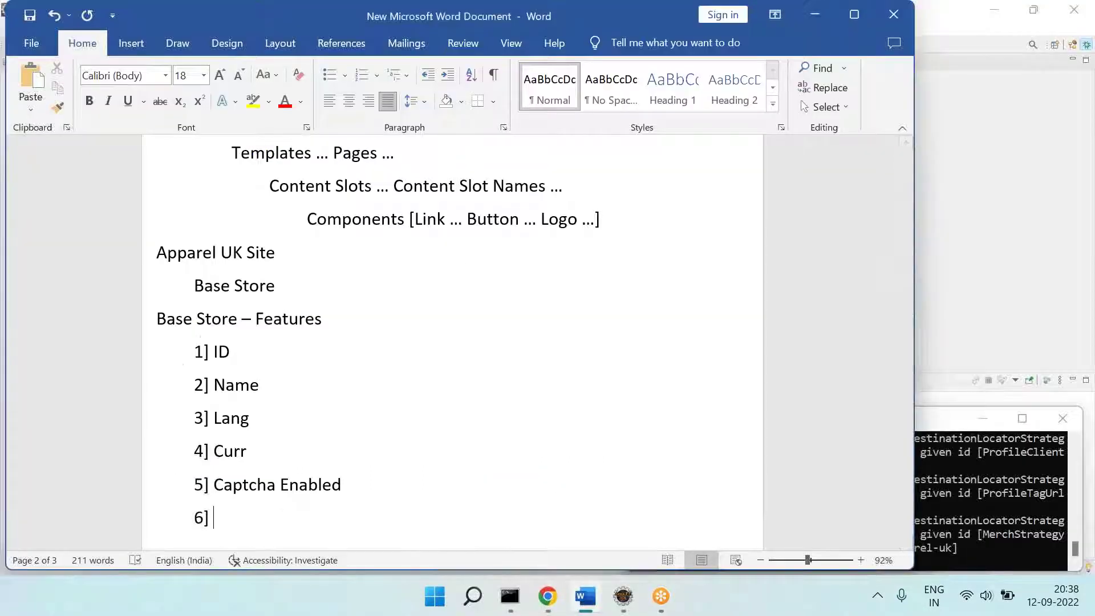
left_click(547, 596)
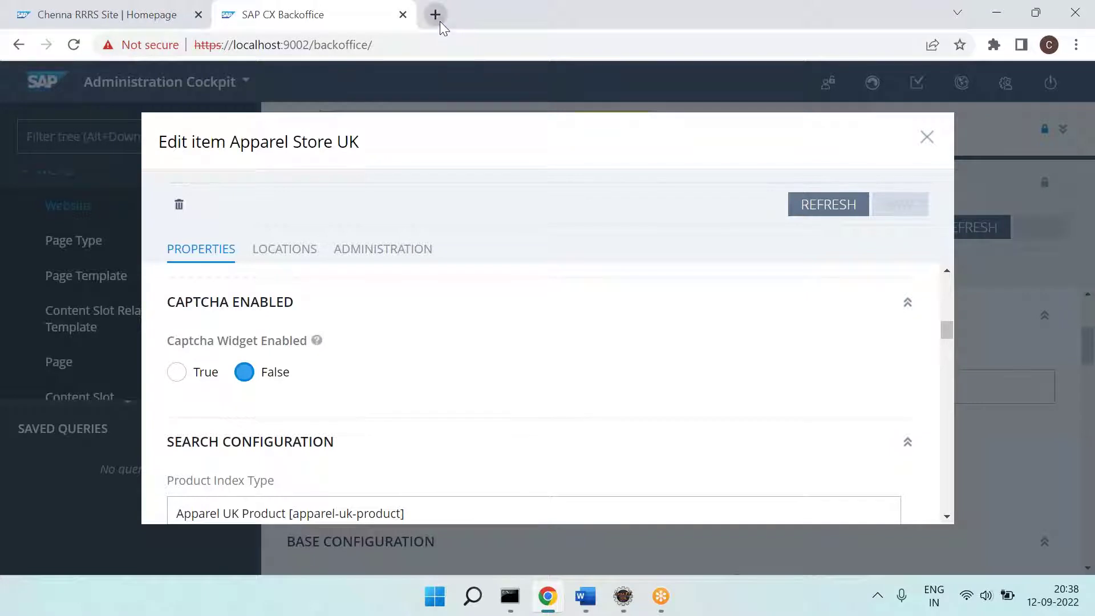
Step: Google 'recaptcha hybris implementation' in a new tab and open the captchaaddon AddOn SAP Help Portal result
left_click(440, 22)
type("go")
key("Return")
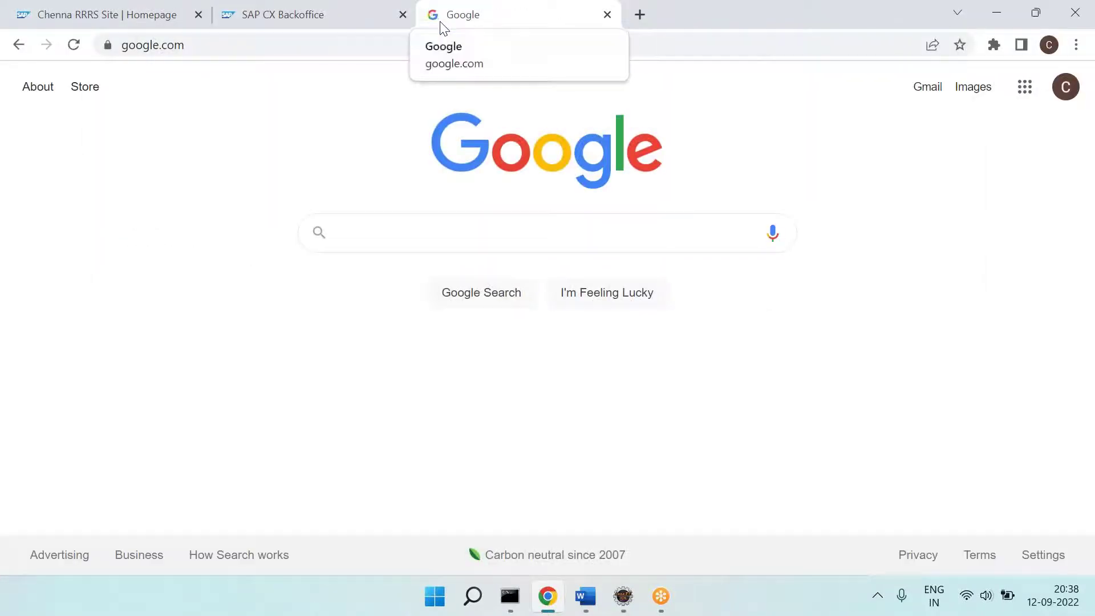
type("hybris re")
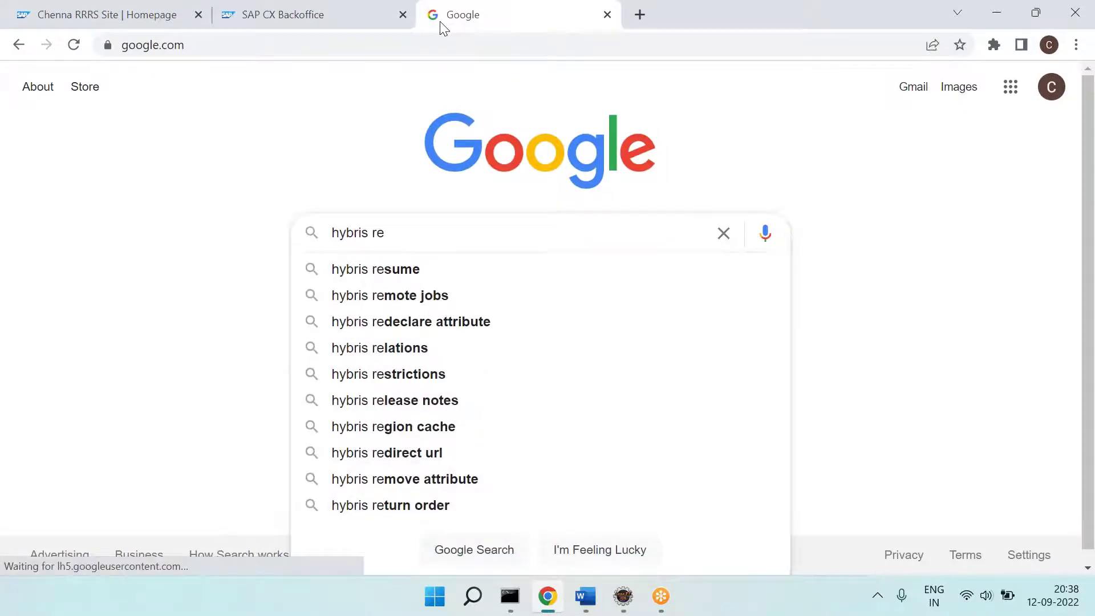
type("ca")
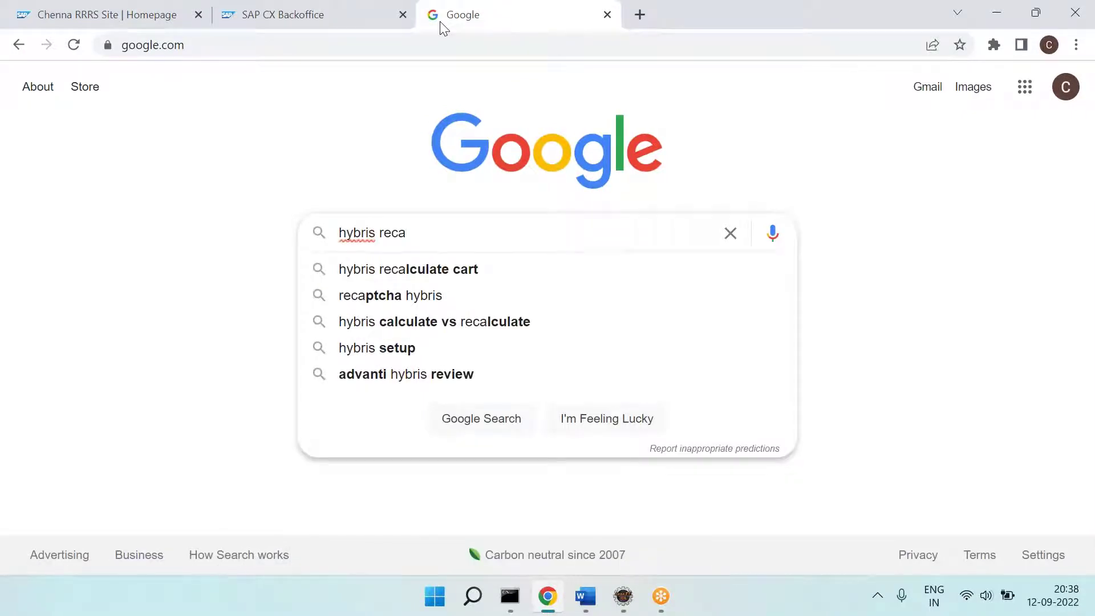
type("p")
key("Down")
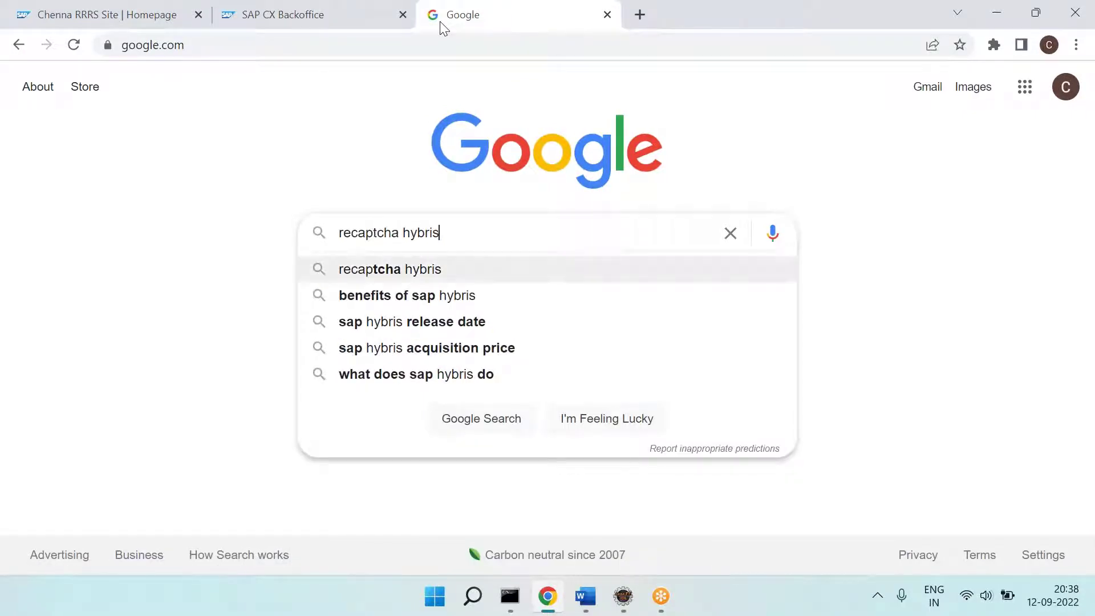
type("imp")
key("Down")
key("Return")
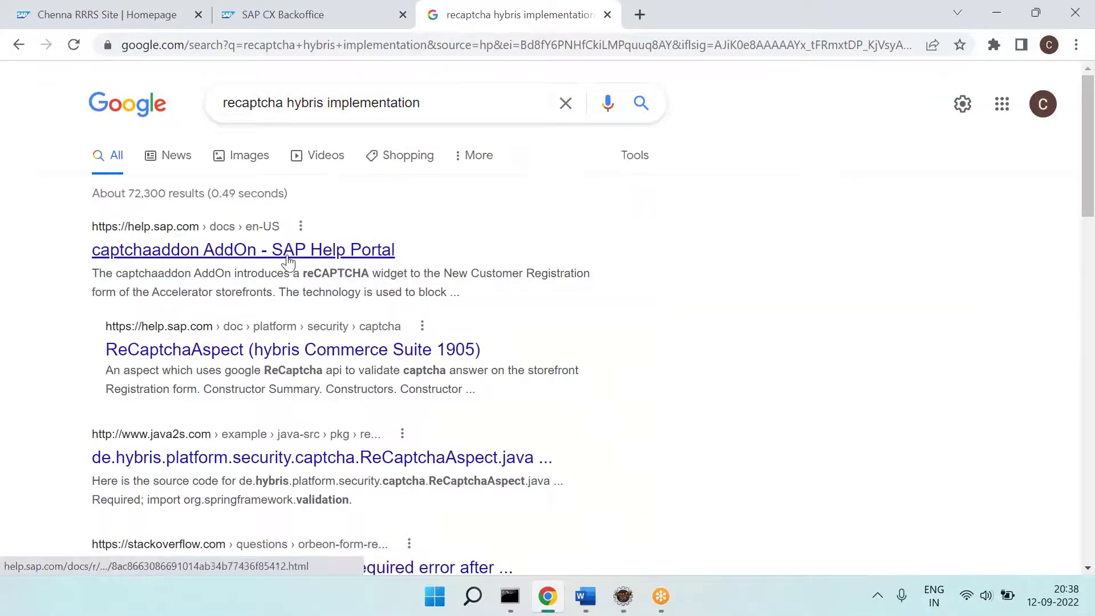
left_click(399, 313)
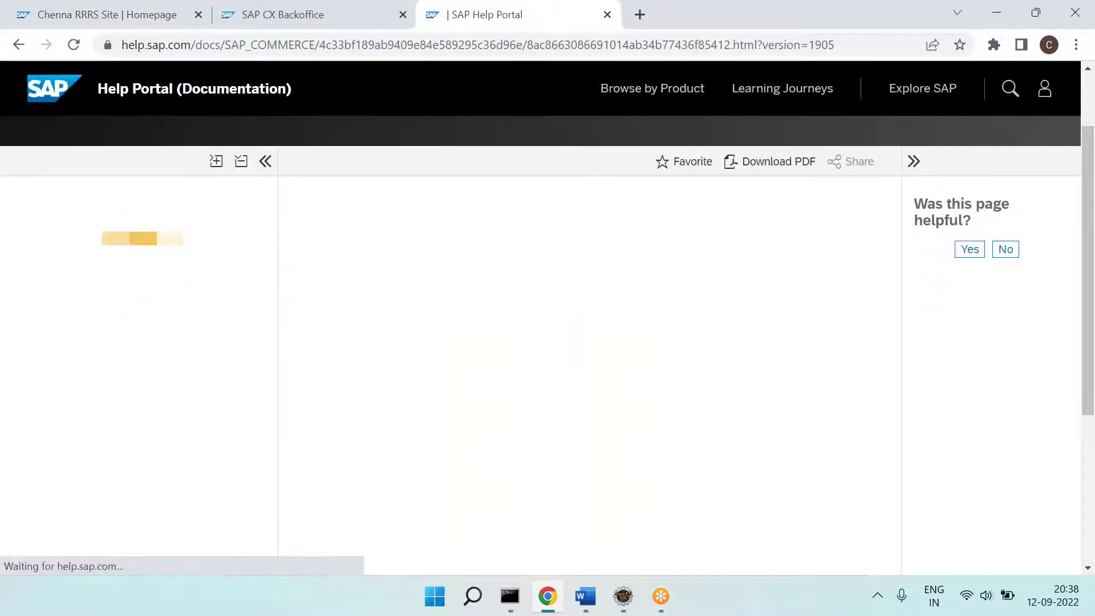
Step: Read through the captchaaddon AddOn documentation on the SAP Help Portal
scroll(593, 370, "down", 6)
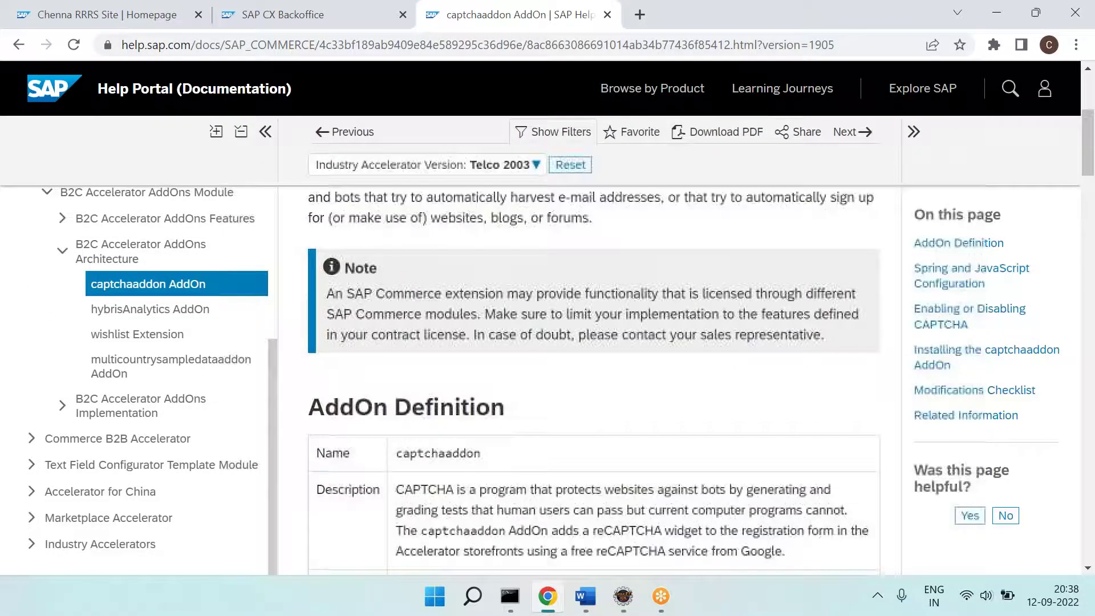
scroll(593, 376, "down", 9)
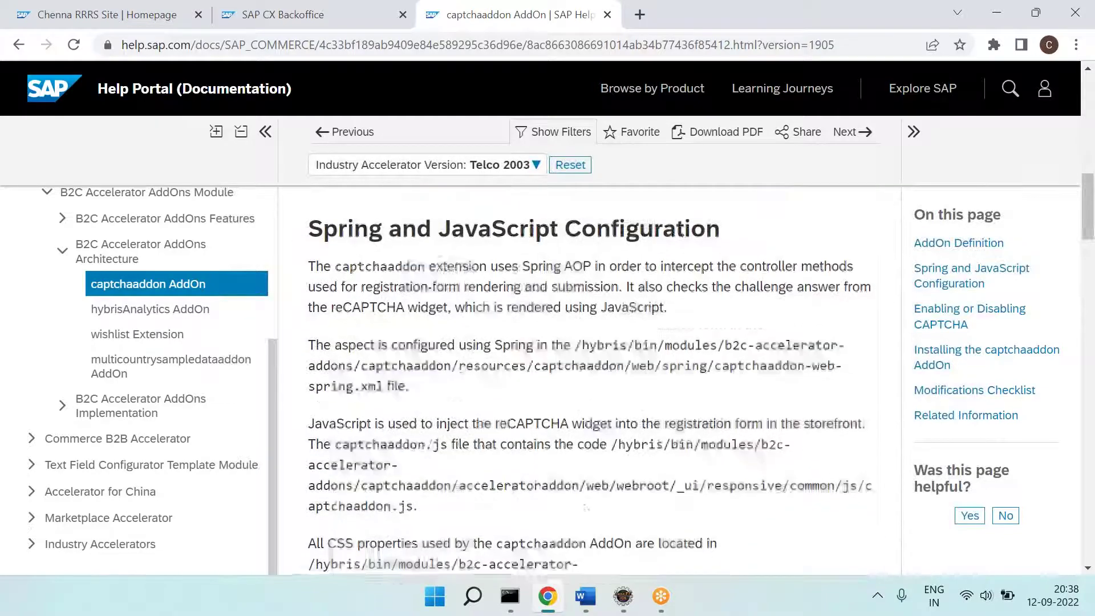
scroll(593, 376, "down", 12)
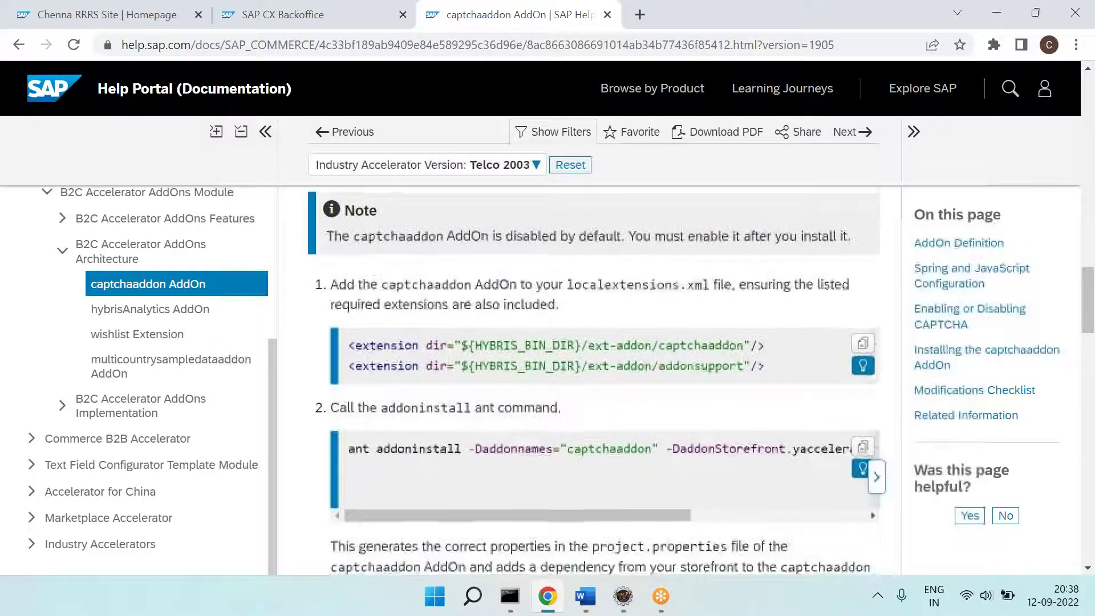
scroll(593, 376, "down", 12)
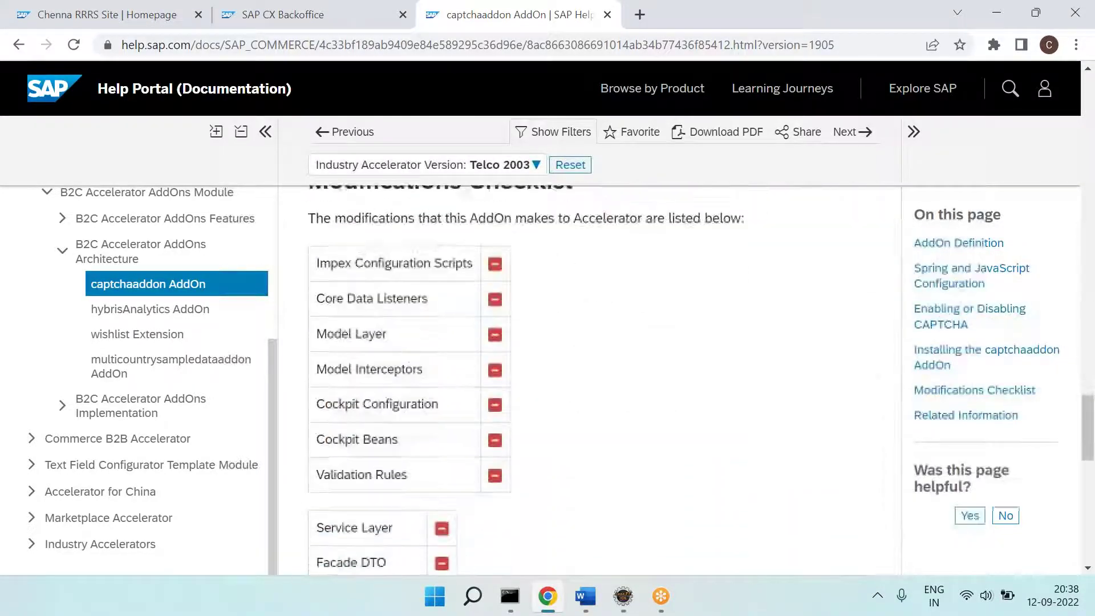
scroll(593, 376, "down", 8)
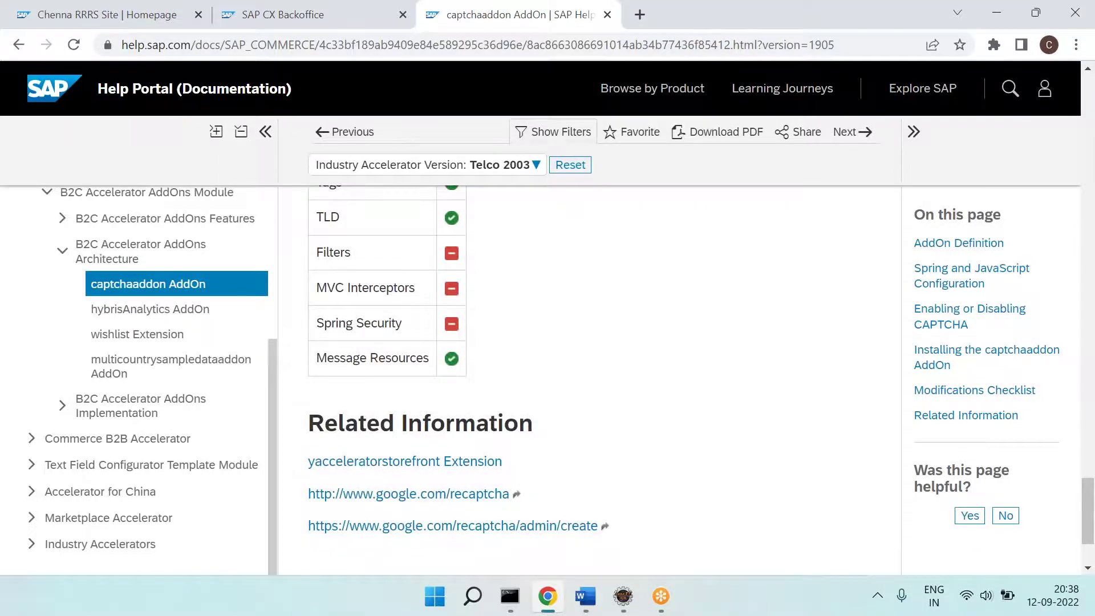
scroll(593, 376, "up", 20)
scroll(593, 376, "down", 4)
scroll(593, 376, "up", 3)
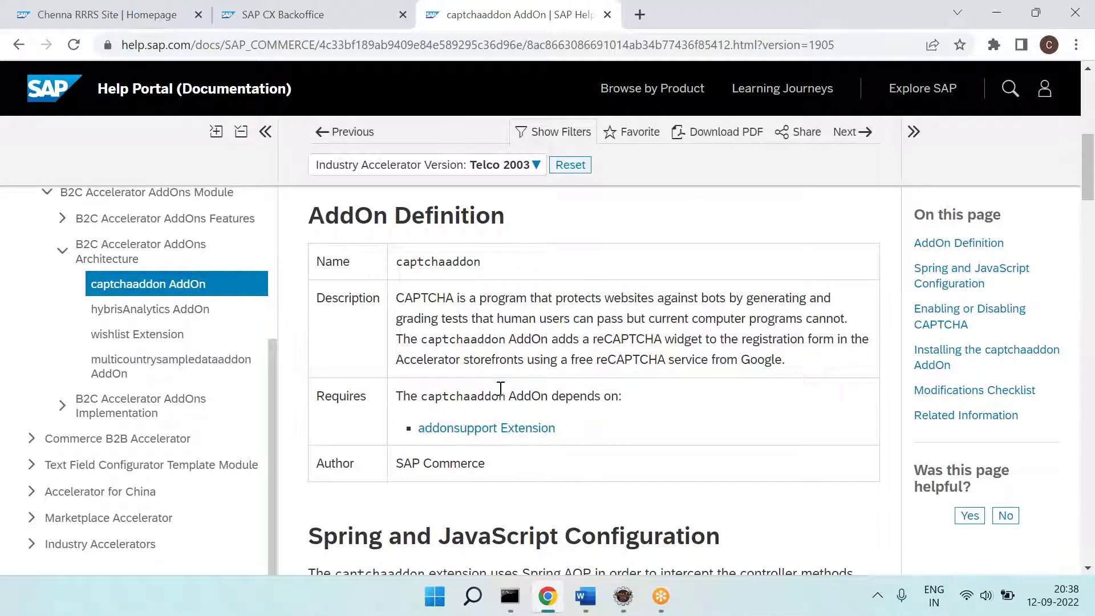
scroll(498, 394, "up", 8)
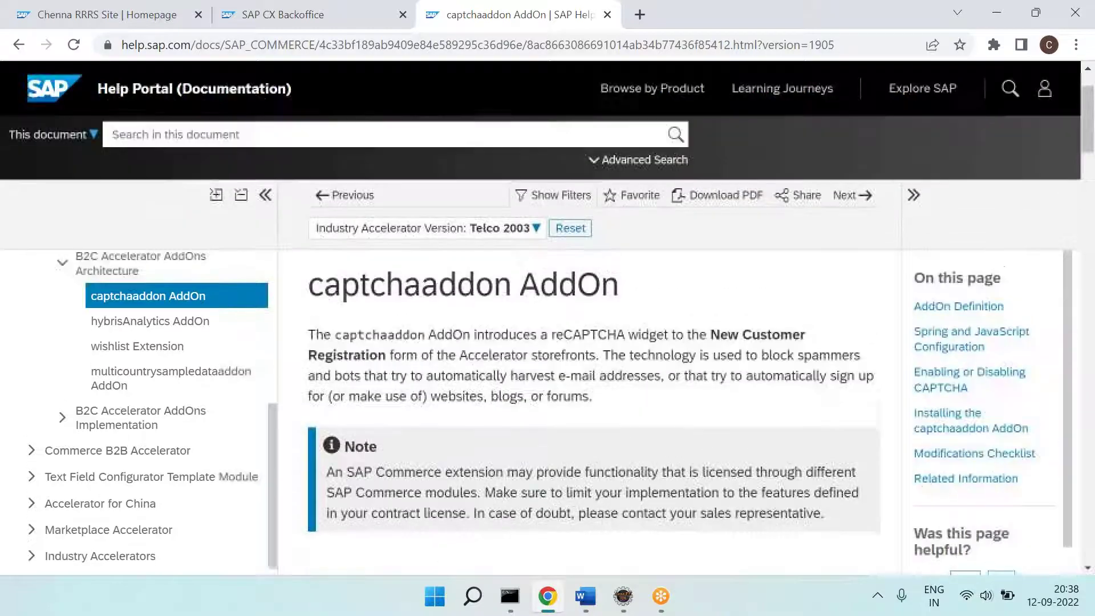
scroll(546, 434, "down", 9)
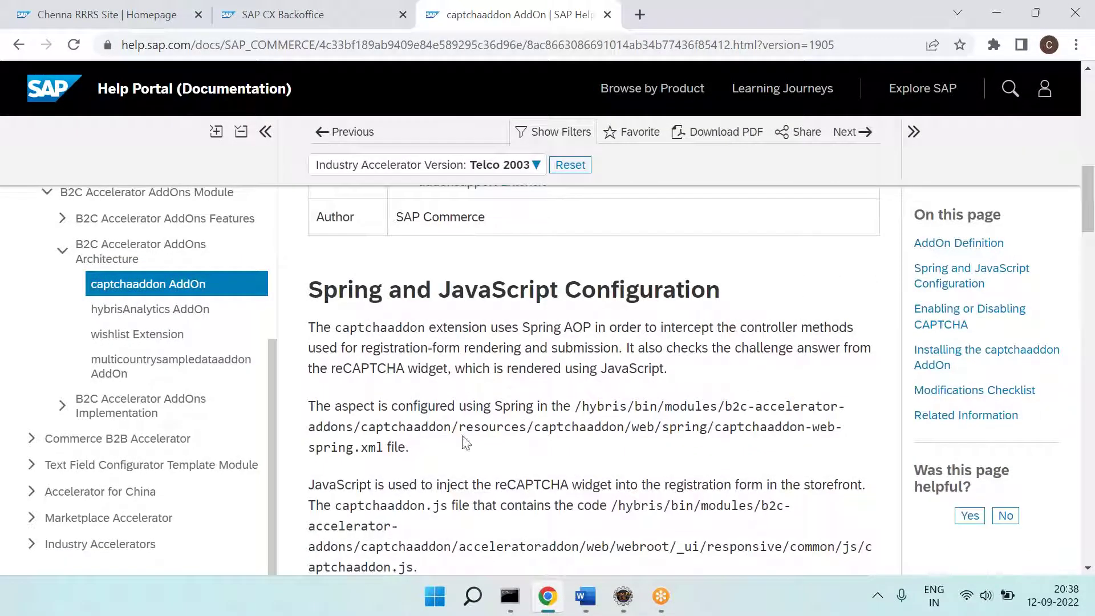
Step: Select the captchaaddon spring config and captchaaddon.js file paths, then return to the Google results
left_click_drag(624, 426, 377, 449)
scroll(378, 447, "down", 4)
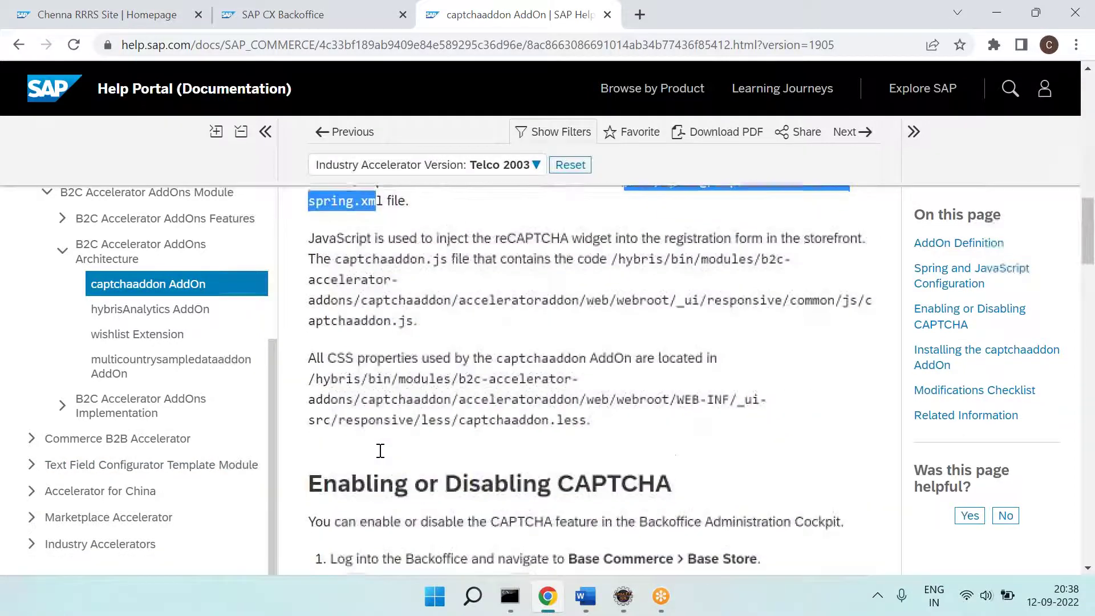
left_click_drag(418, 314, 641, 290)
left_click(584, 387)
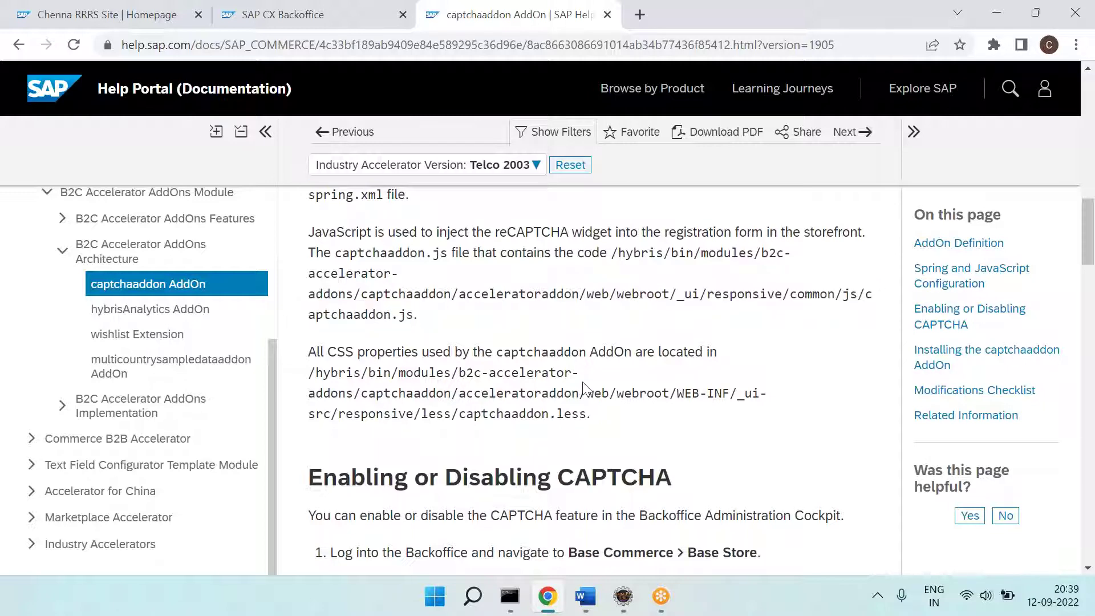
scroll(573, 485, "down", 8)
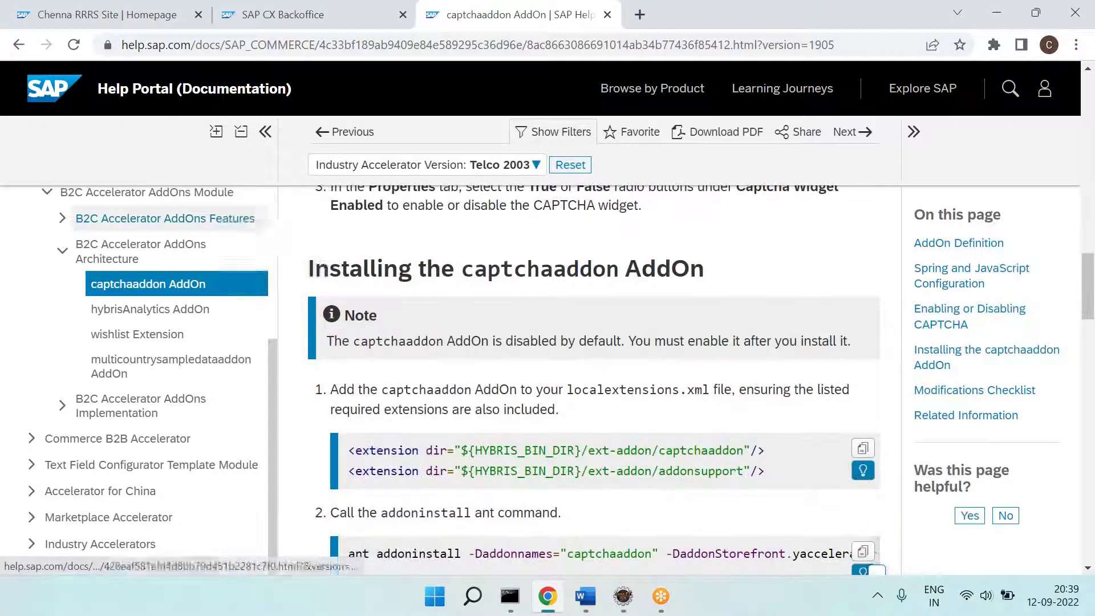
left_click(19, 45)
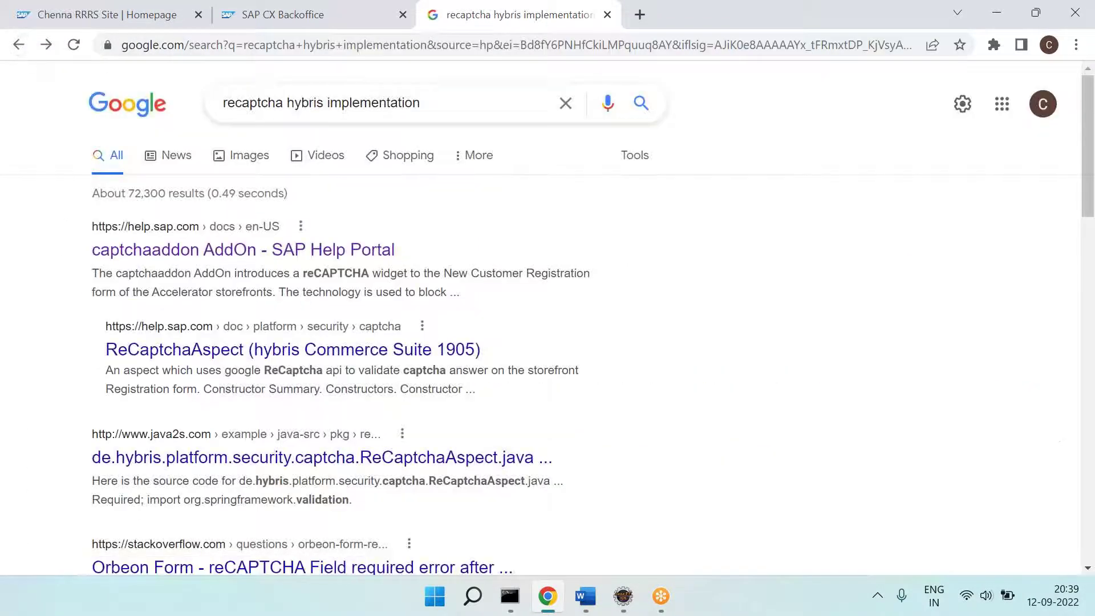
Step: Scroll through the recaptcha hybris implementation results, including Baeldung, Spartacus GitHub and Hybrismart pages
scroll(432, 418, "down", 2)
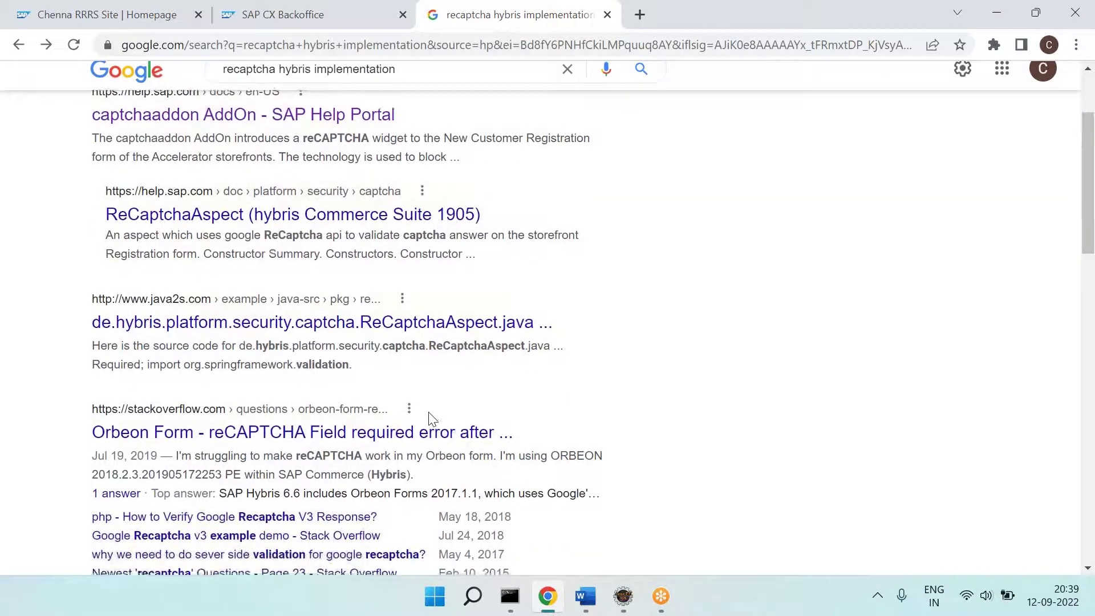
scroll(432, 419, "down", 2)
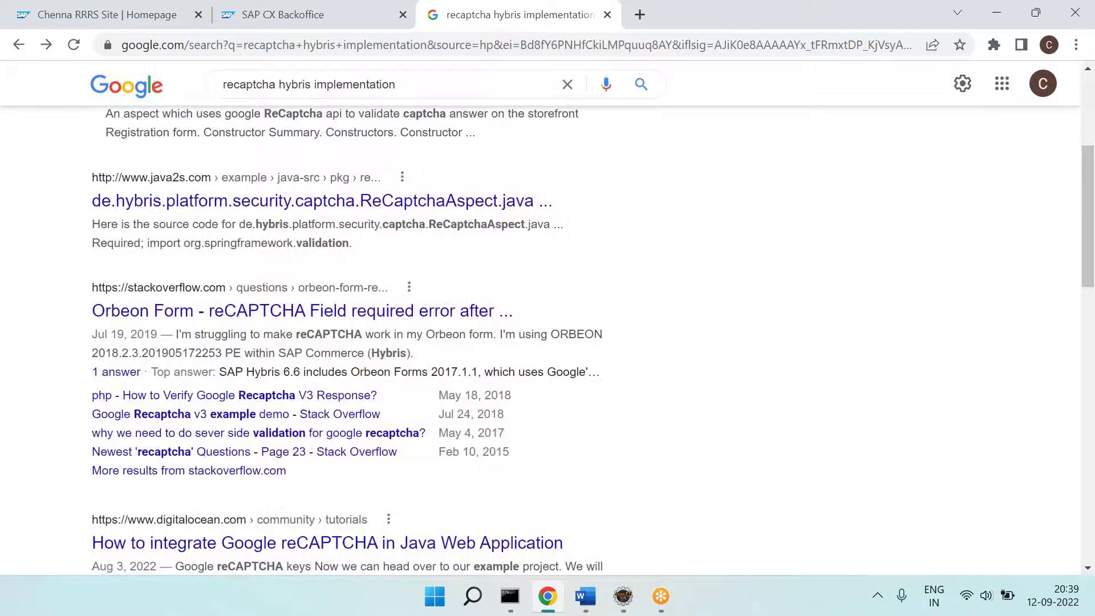
scroll(177, 350, "down", 3)
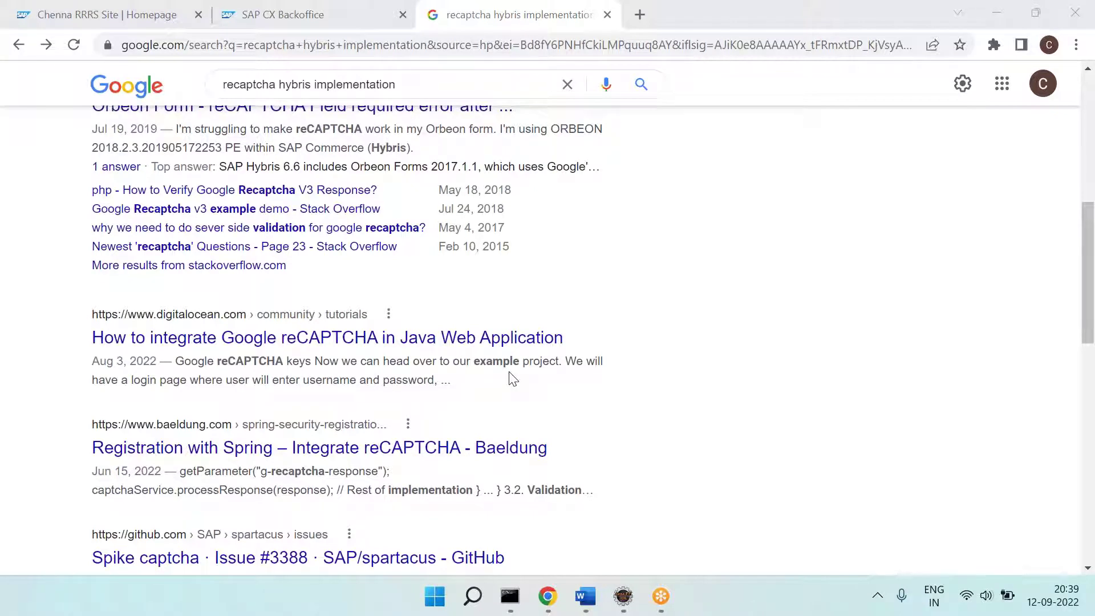
scroll(511, 379, "down", 5)
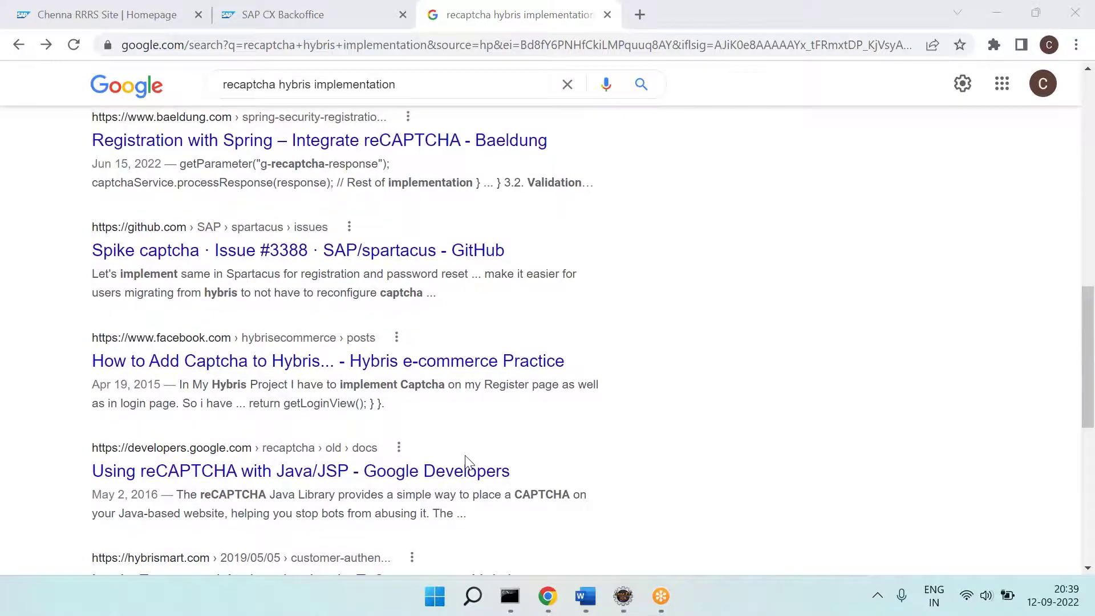
scroll(464, 461, "down", 5)
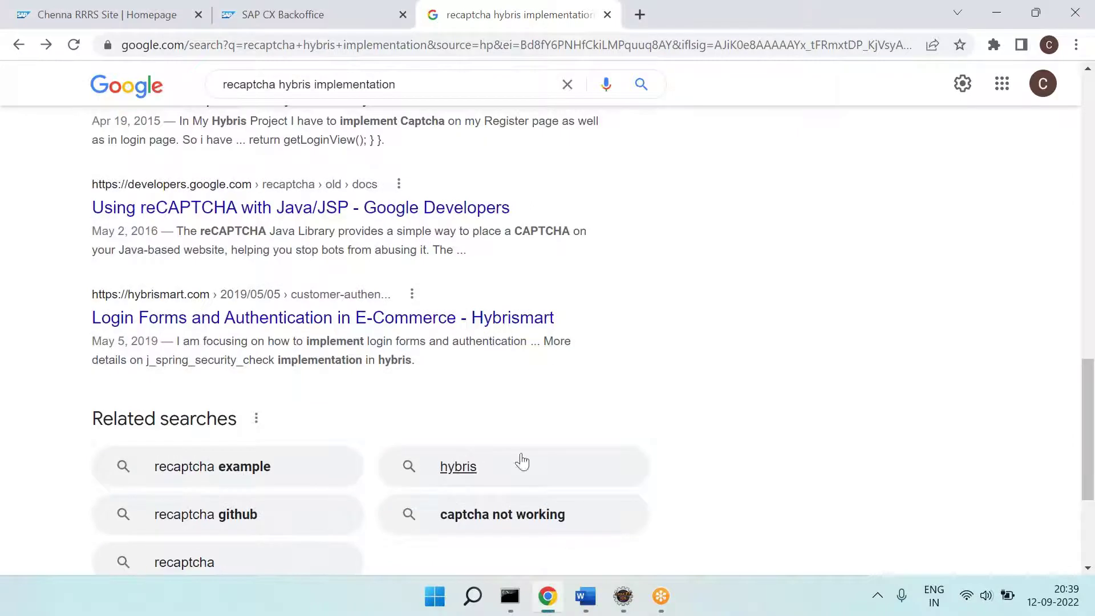
Step: In Word, undo an accidental blank line before item 6, then return to the browser
left_click(586, 599)
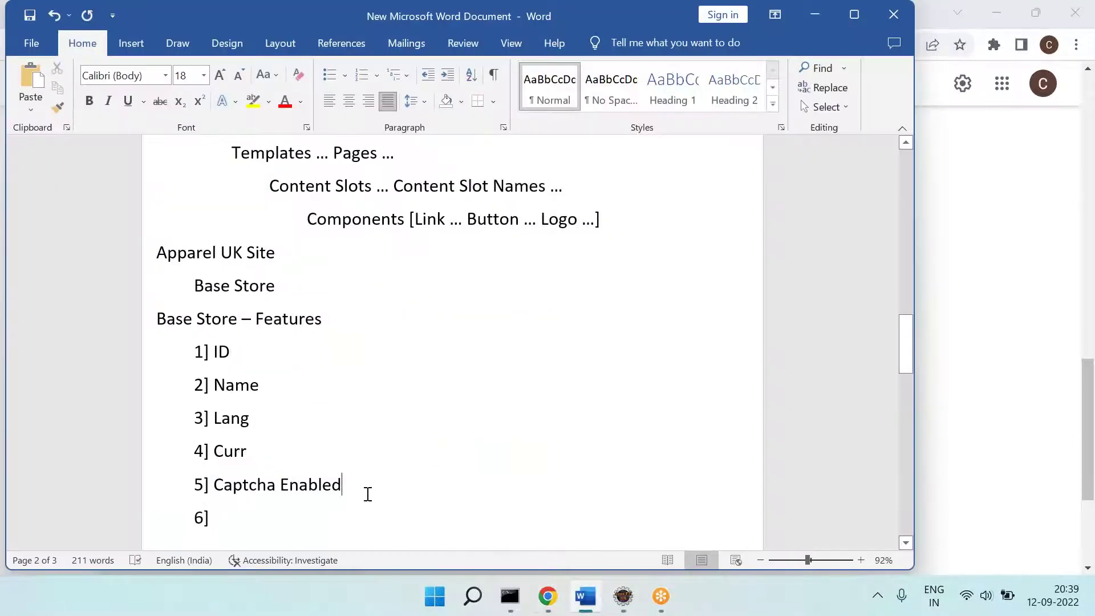
key("Return")
key("ctrl+z")
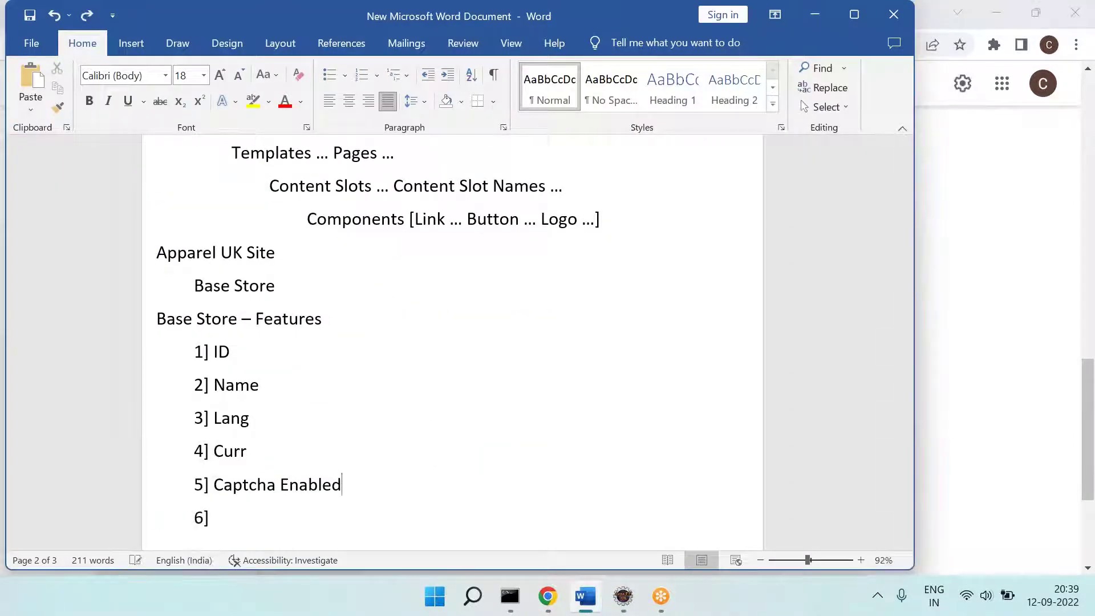
left_click(547, 596)
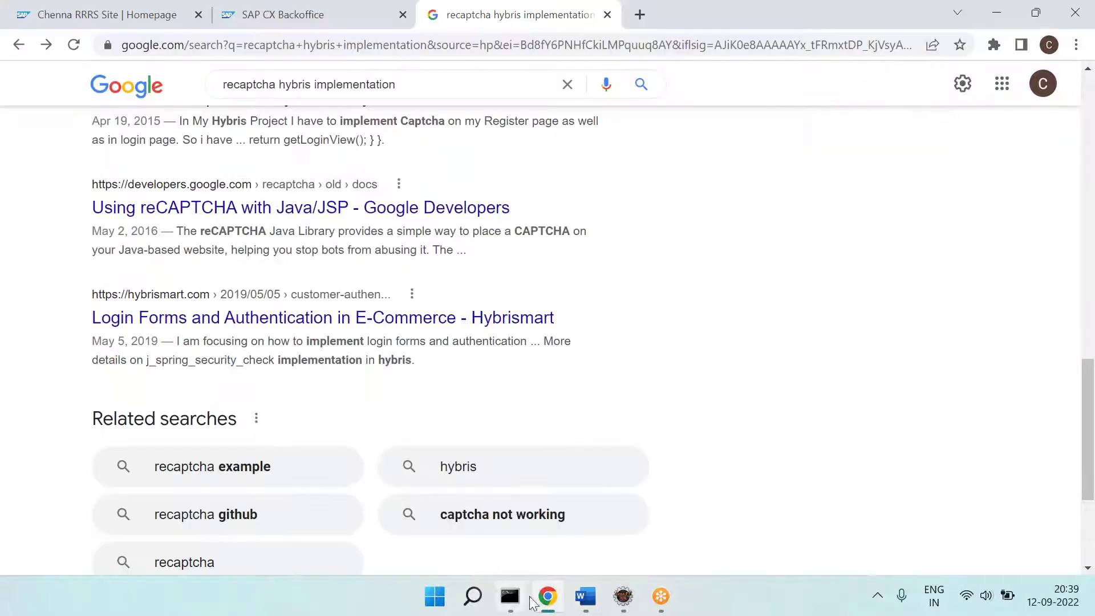
Step: Scroll the Apparel Store UK dialog to its Warehouses section and begin item 6] in Word
left_click(222, 8)
scroll(430, 367, "down", 3)
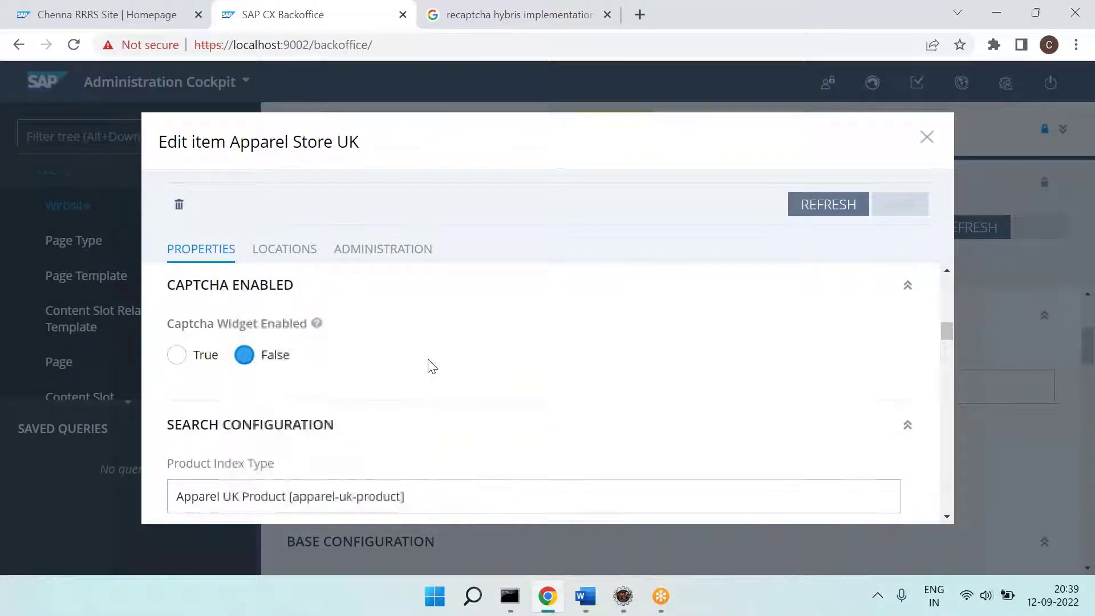
scroll(430, 366, "down", 3)
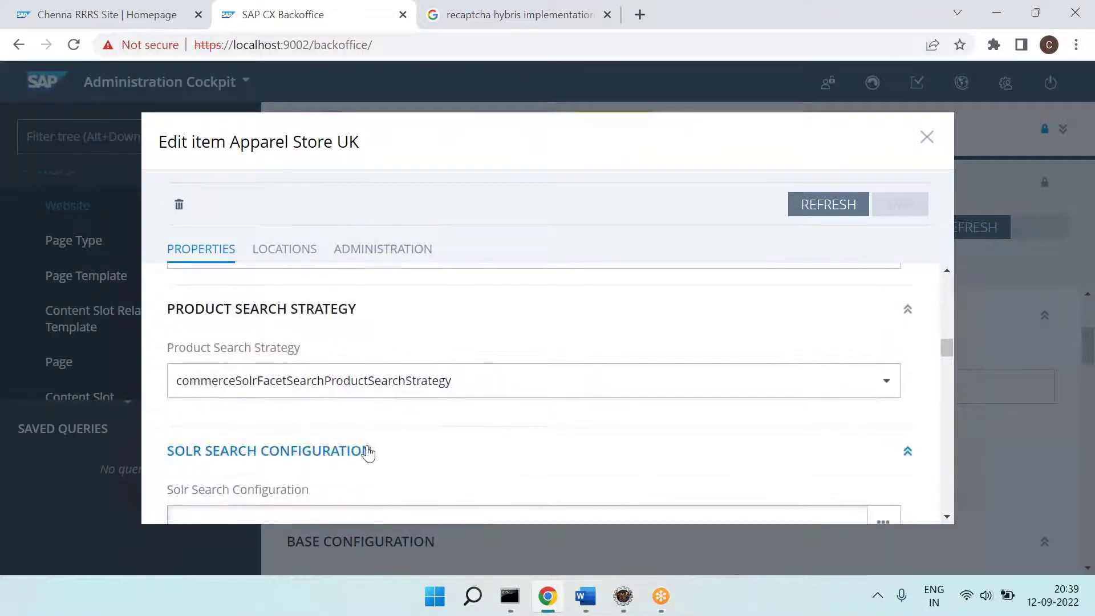
key("alt+Tab")
key("alt+Tab")
scroll(548, 371, "down", 4)
scroll(547, 370, "down", 3)
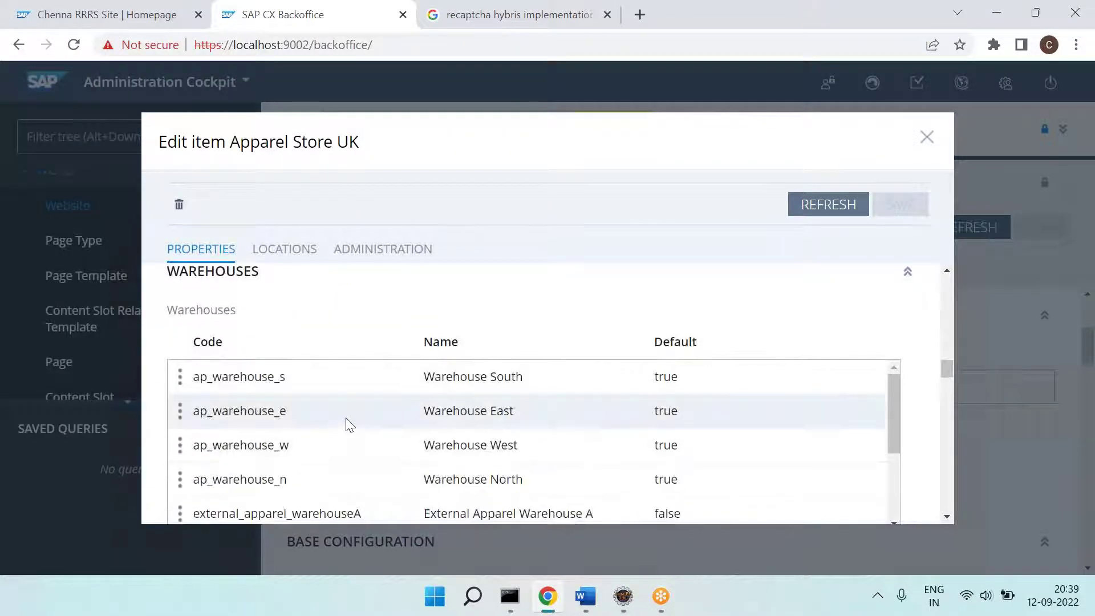
key("alt+Tab")
Step: Name item 6] 'Warehouse' and add an indented Apparel UK Site line beneath it
type("e")
key("BackSpace")
type("W")
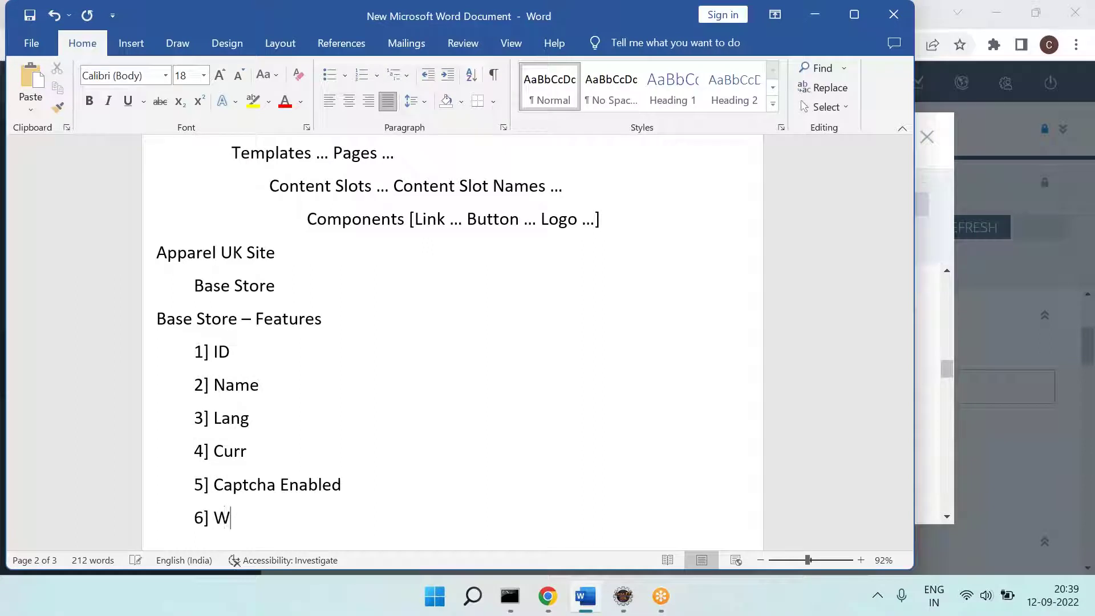
type("arehouse")
key("Return")
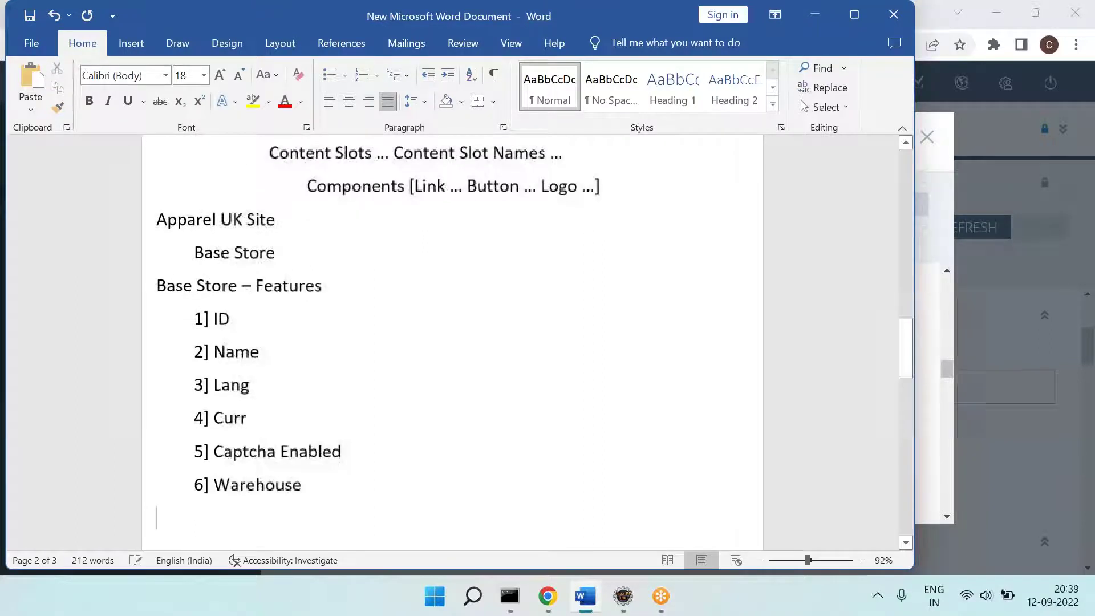
key("Tab")
key("Tab")
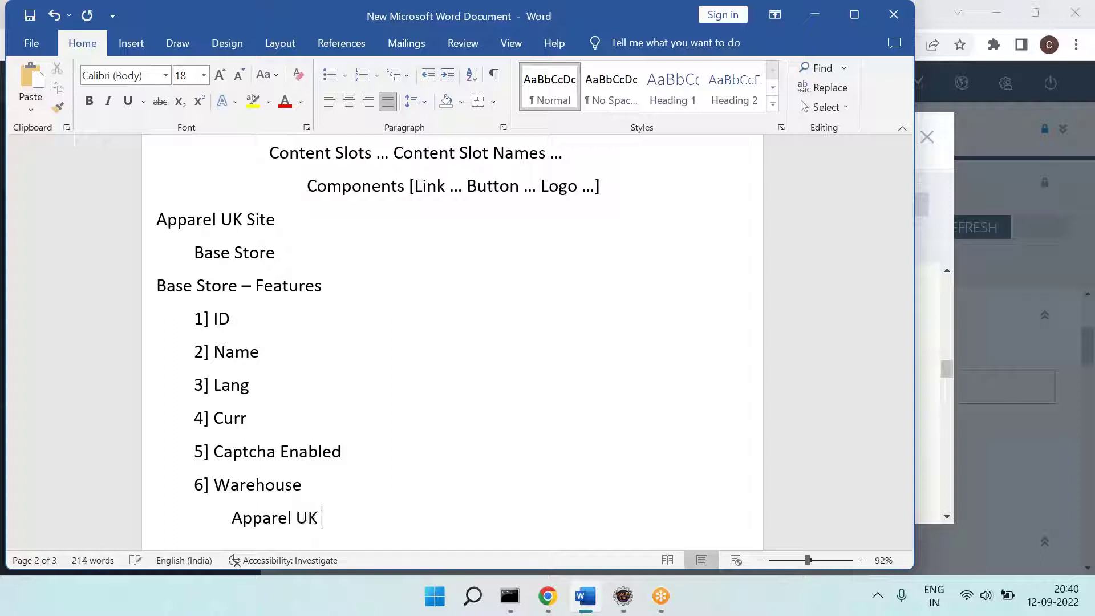
key("Return")
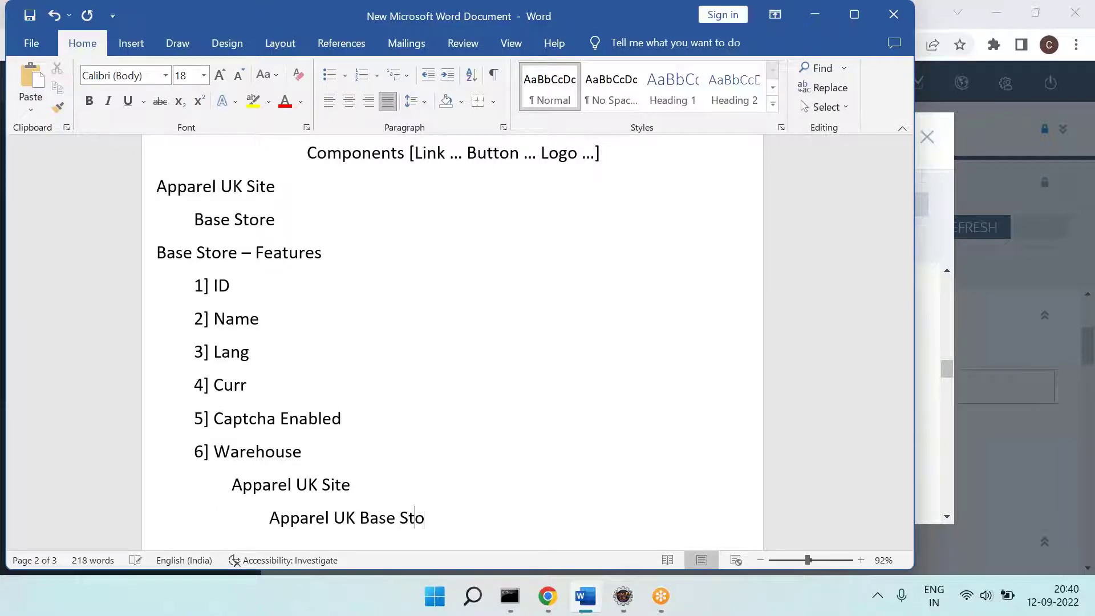
Step: Nest Apparel UK Base Store, Warehouses [>=1] and Products & Stock [====] under it
type("re")
key("Return")
key("Tab")
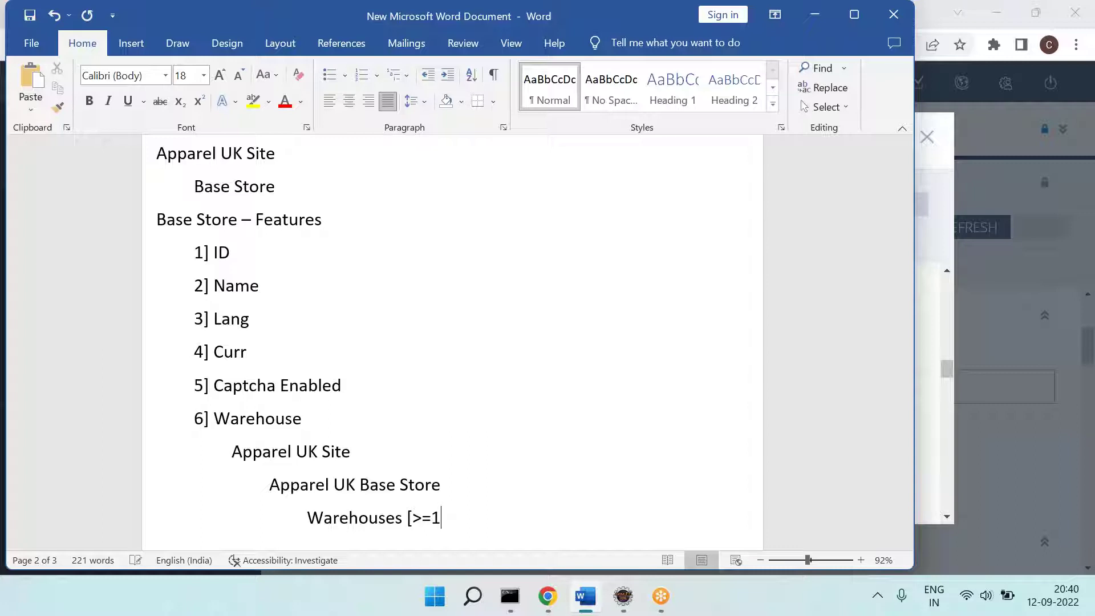
key("Return")
key("Tab")
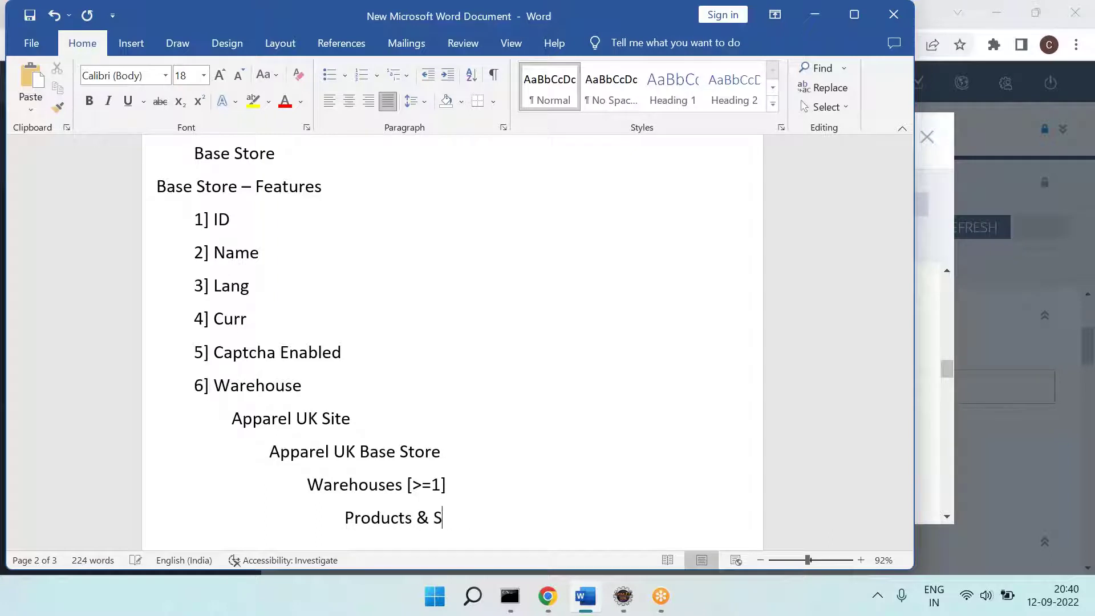
key("Return")
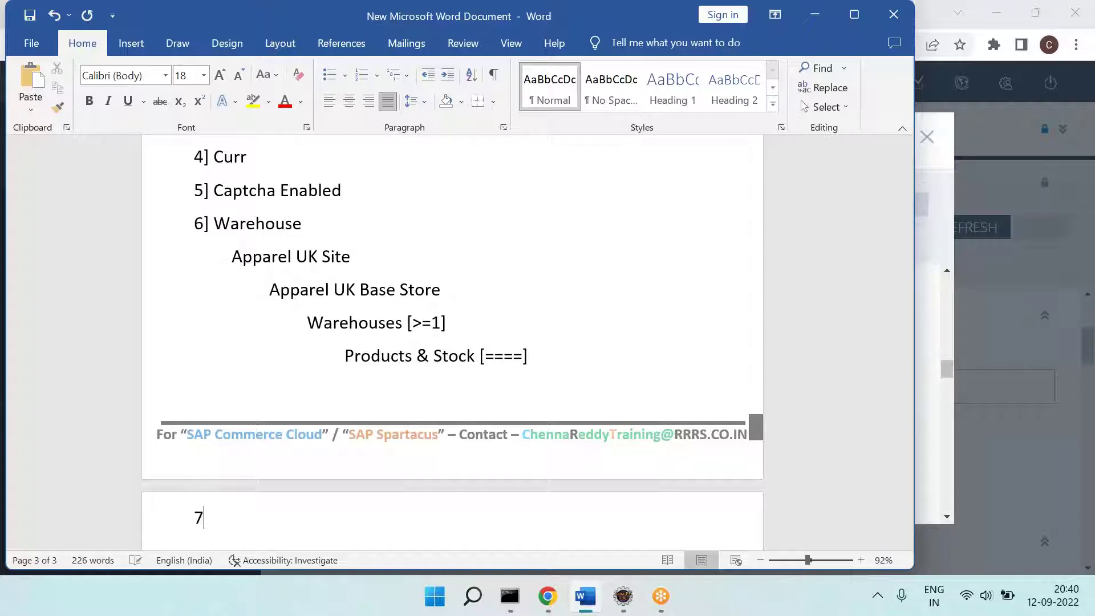
key("alt+Tab")
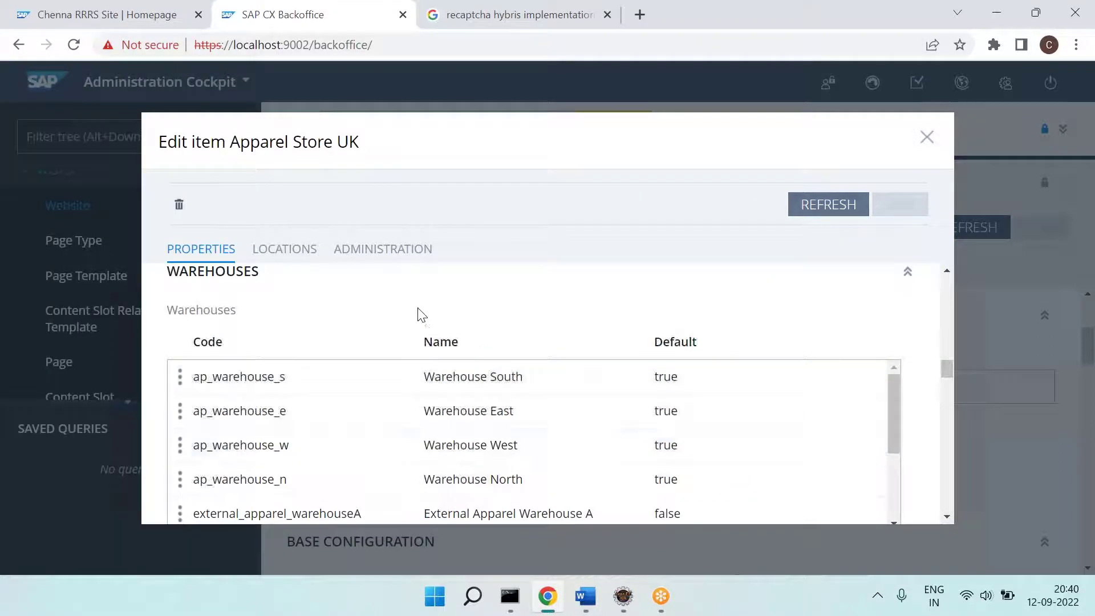
Step: Return to the Bag Dakine 101 Pack wrap page and highlight ID 300310070 and OUT OF STOCK
left_click(91, 12)
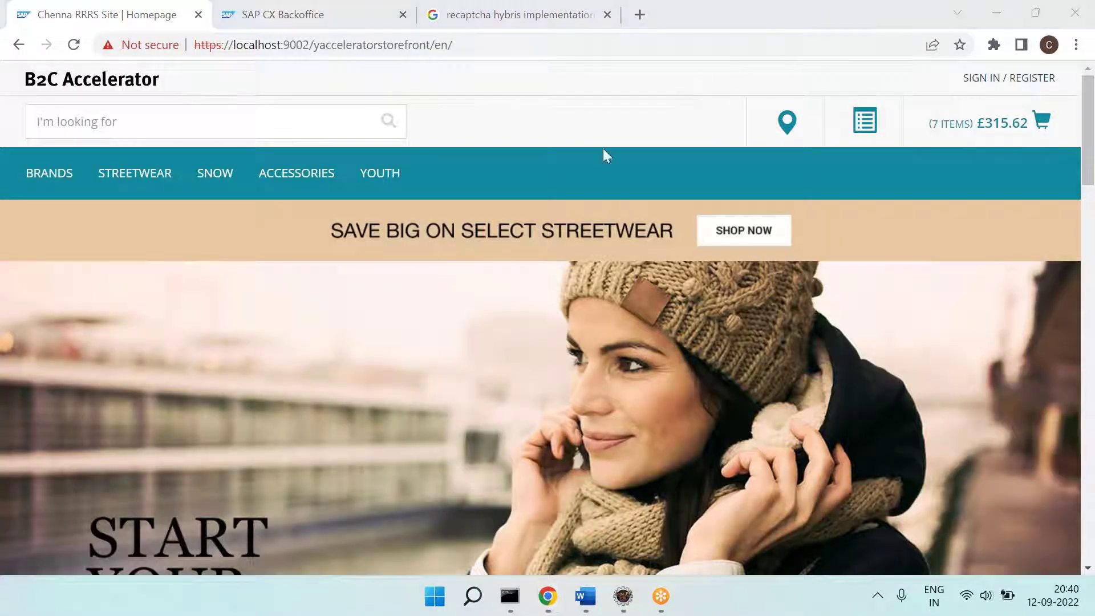
left_click(19, 45)
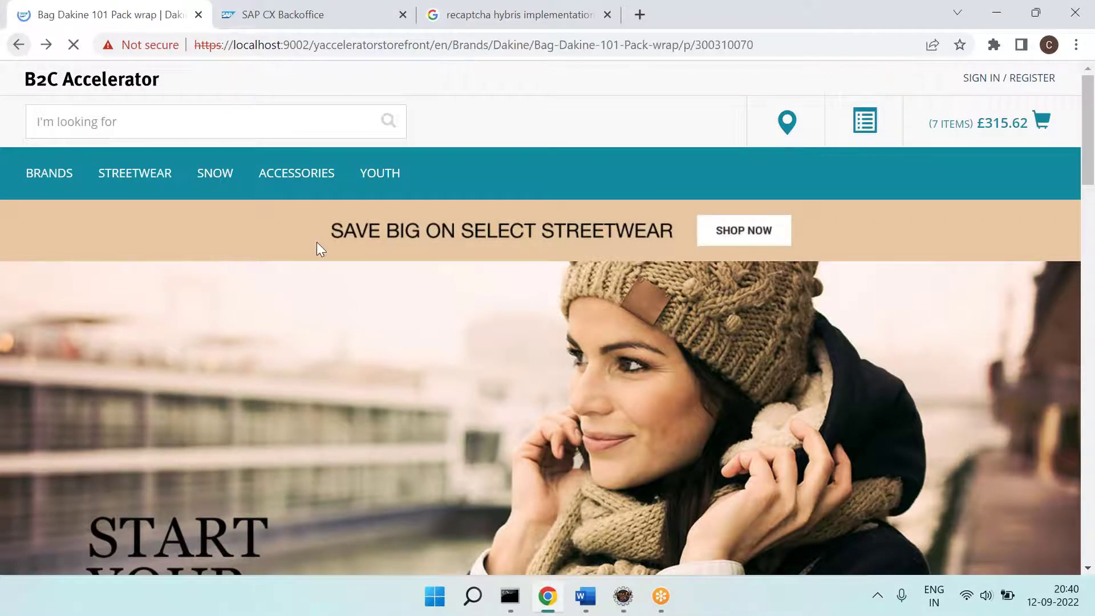
left_click_drag(420, 118, 339, 128)
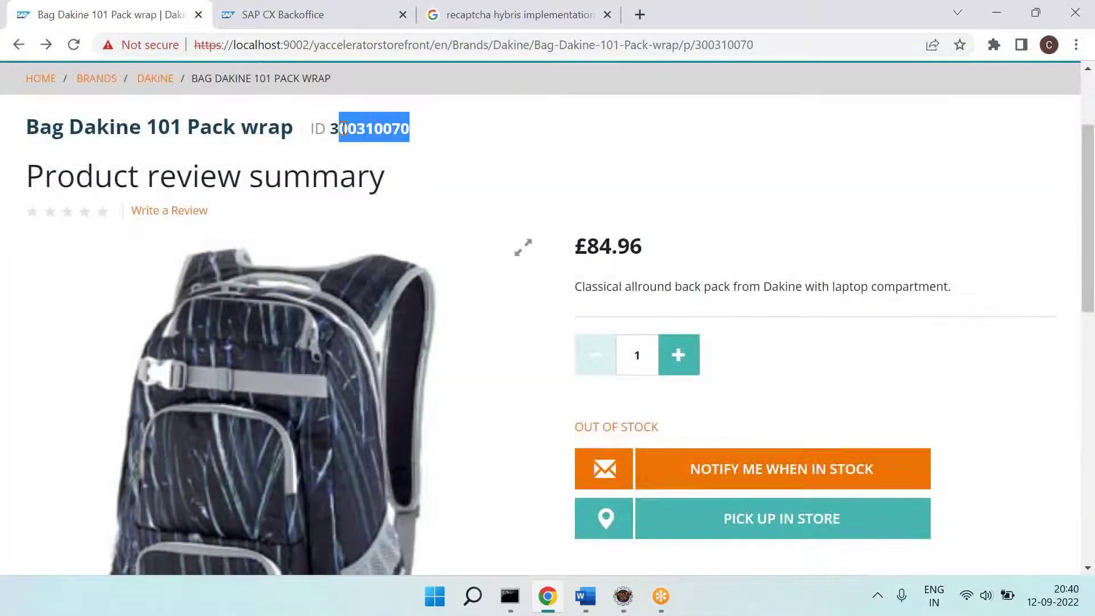
left_click_drag(572, 430, 684, 437)
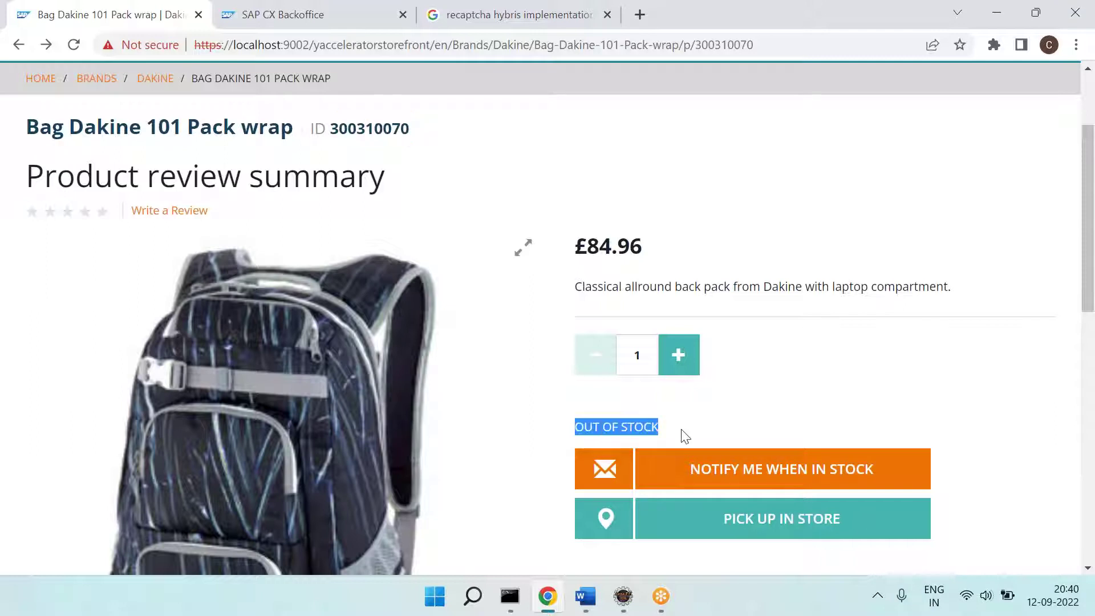
left_click_drag(408, 141, 334, 139)
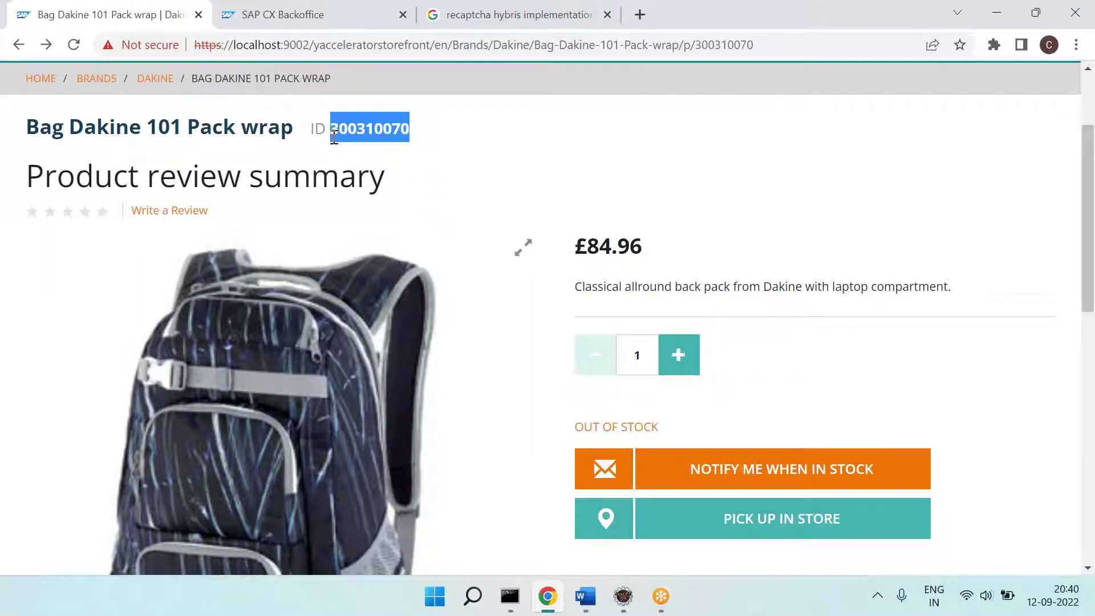
left_click_drag(575, 436, 659, 434)
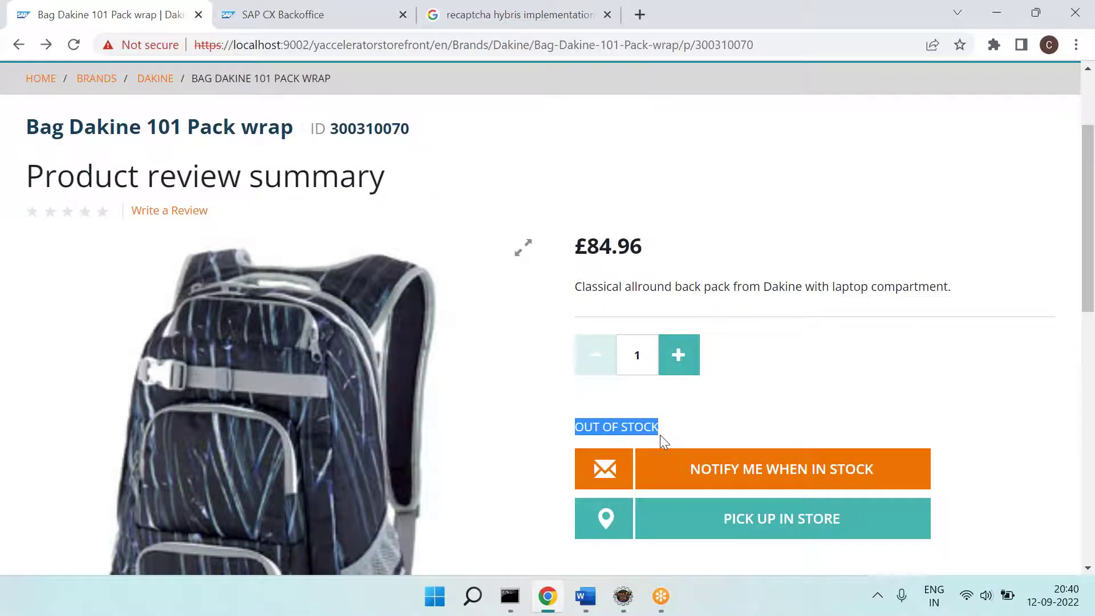
scroll(659, 434, "down", 1)
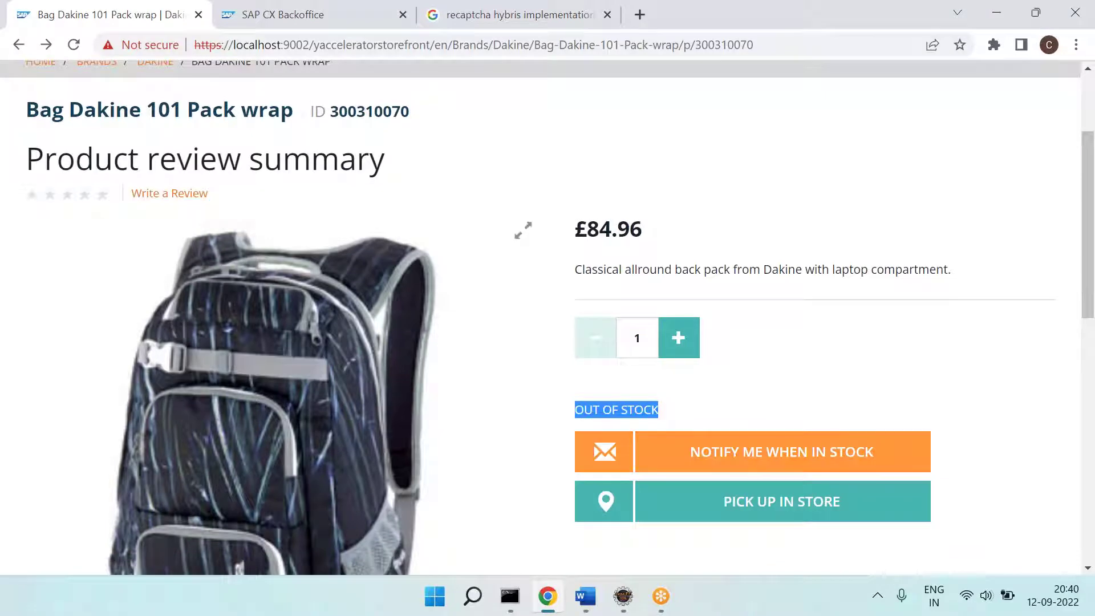
left_click(439, 598)
Step: Paste the product-page screenshot into Paint and draw a line from the ID to OUT OF STOCK
type("pa")
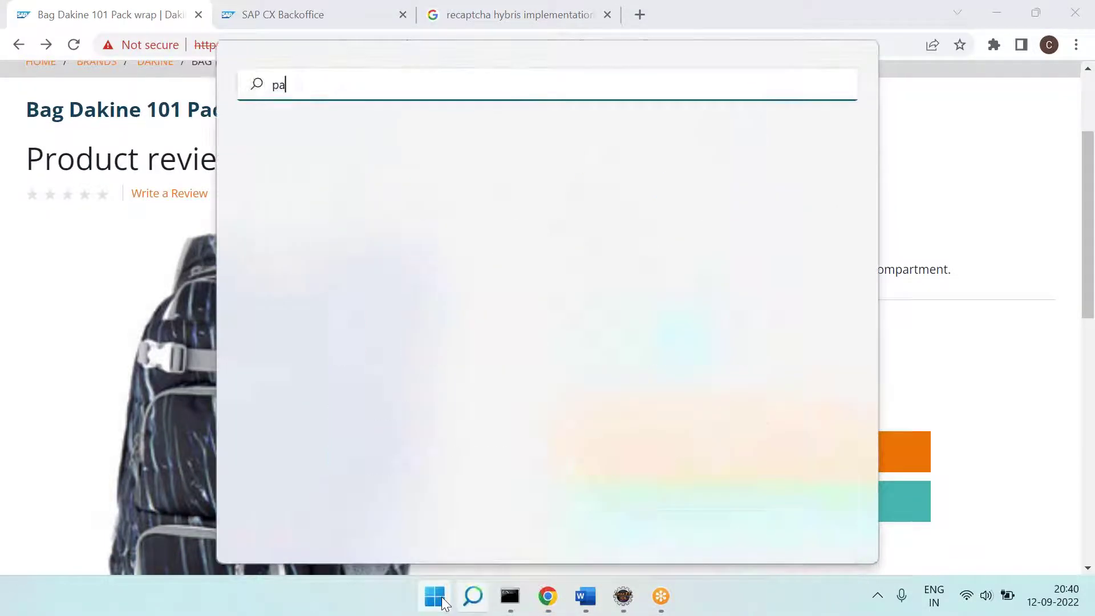
key("Return")
key("ctrl+v")
left_click_drag(521, 291, 494, 210)
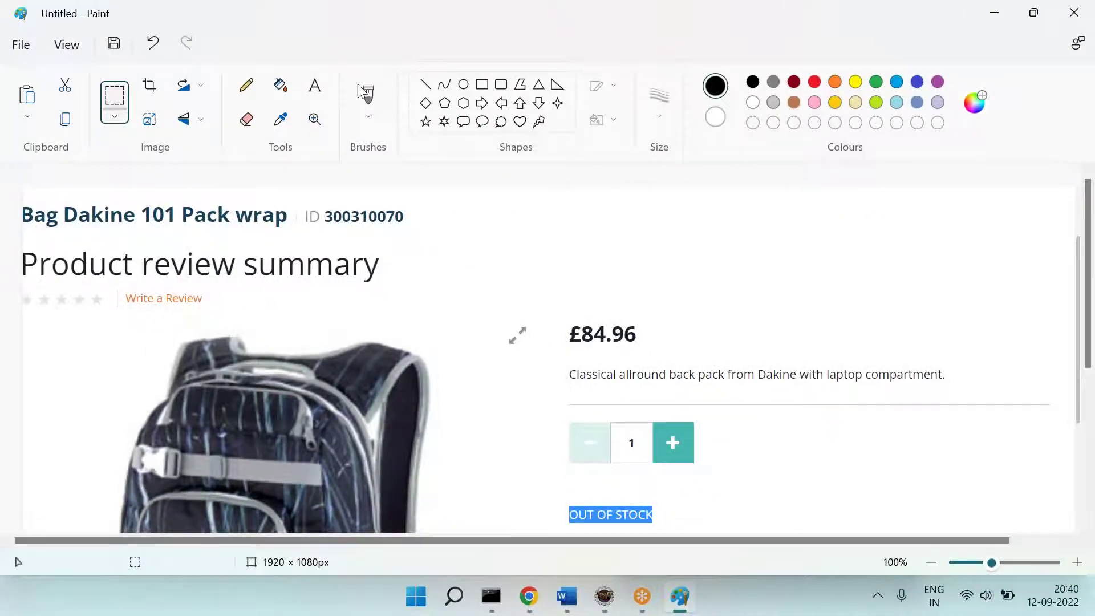
left_click(425, 84)
left_click_drag(400, 237, 577, 498)
Step: Copy product ID 300310070 from the product page and return to the Backoffice store editor
key("alt+Tab")
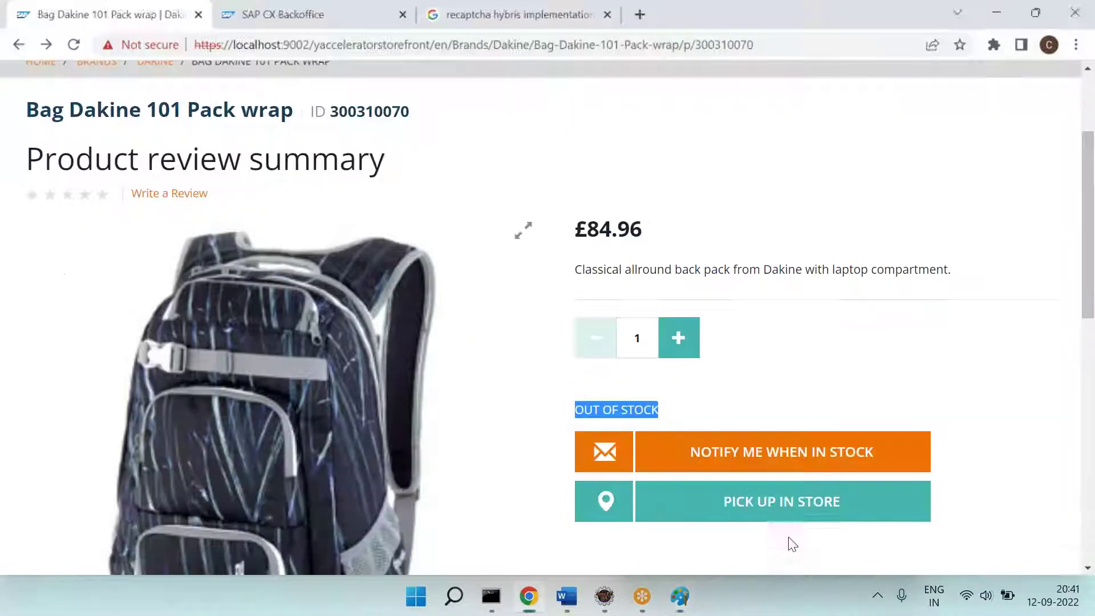
left_click_drag(417, 113, 329, 119)
key("ctrl+c")
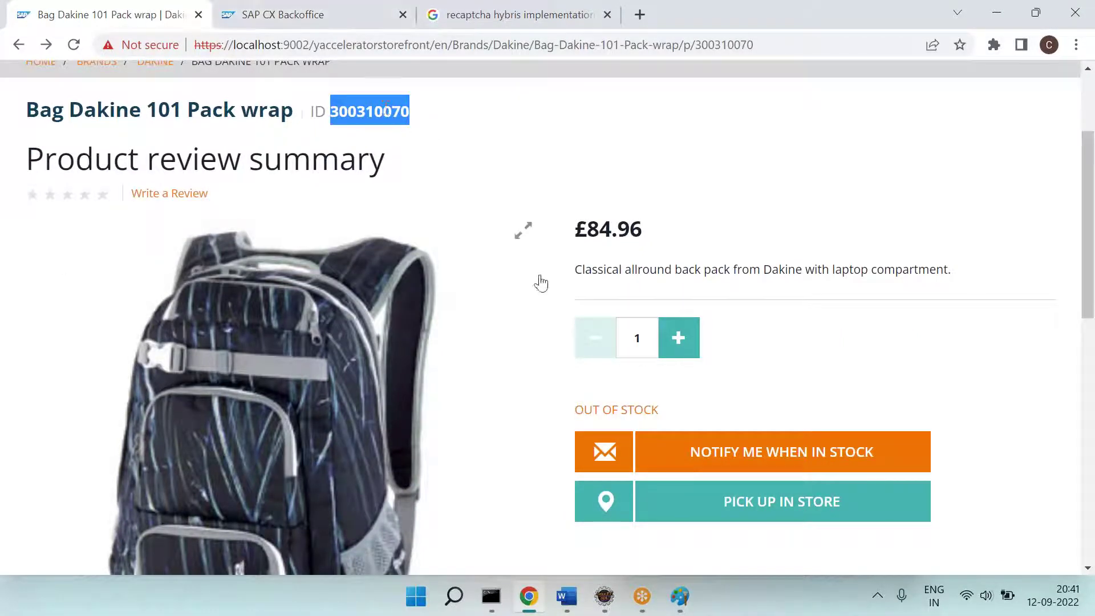
key("alt+Tab")
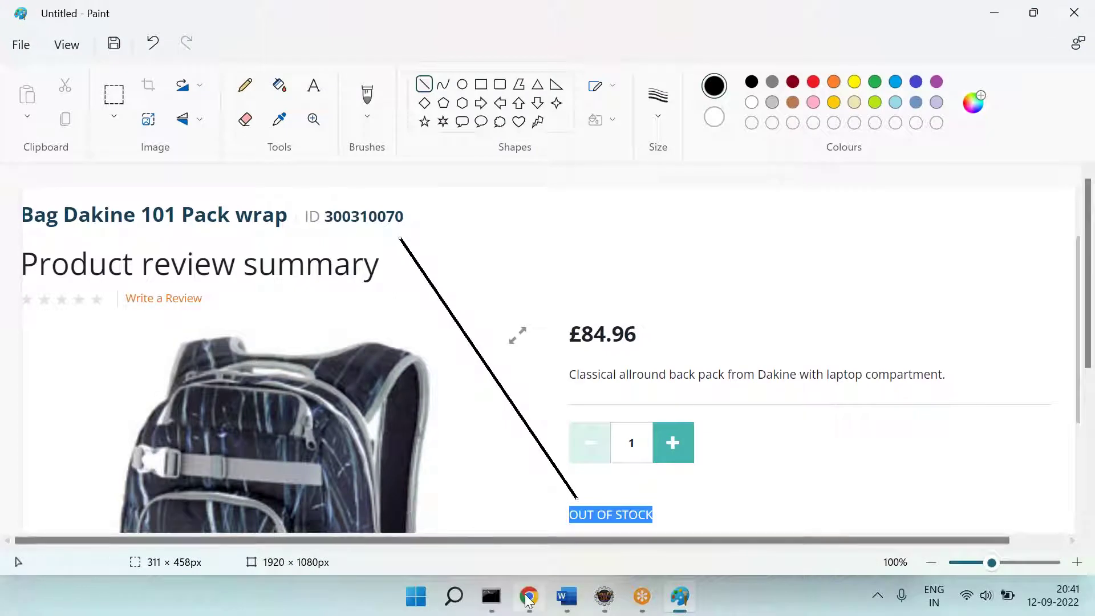
left_click(529, 597)
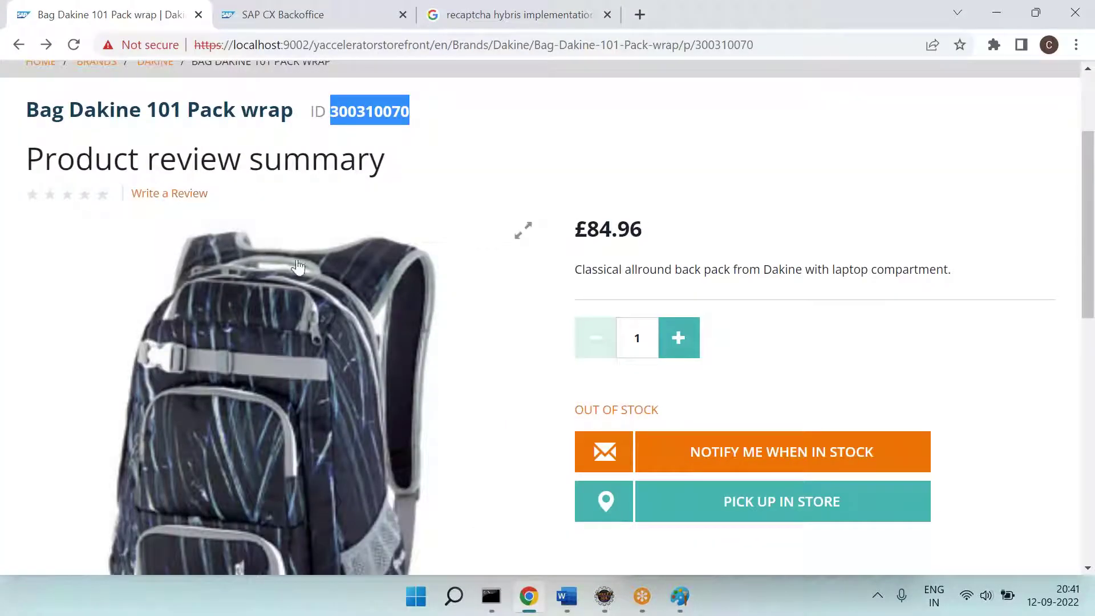
left_click(255, 14)
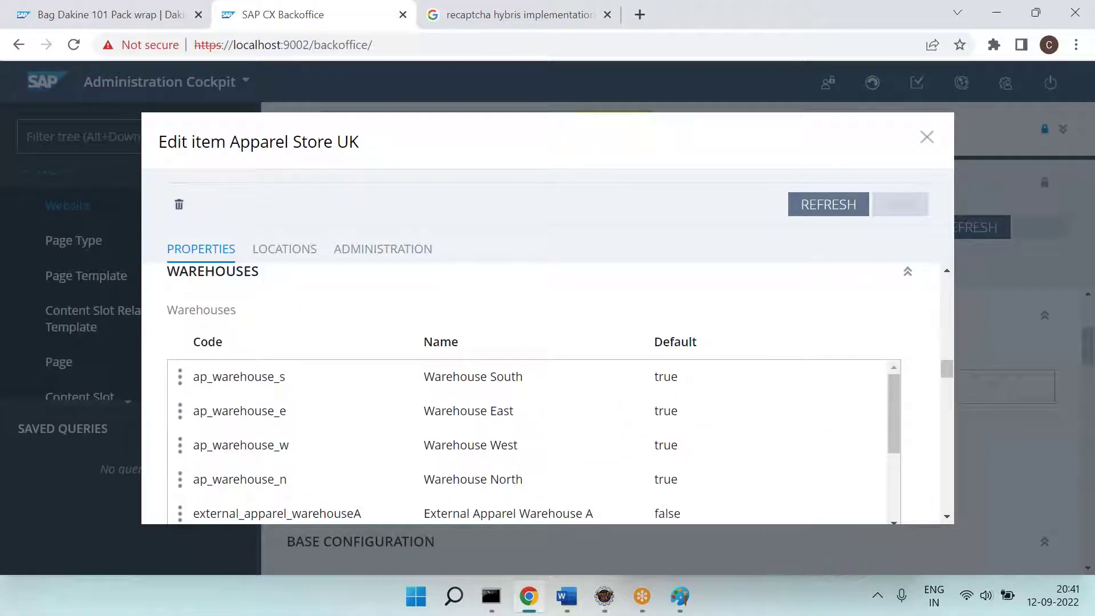
Step: Capture the Backoffice warehouse list and paste its Code column beside the price in Paint
scroll(242, 495, "down", 1)
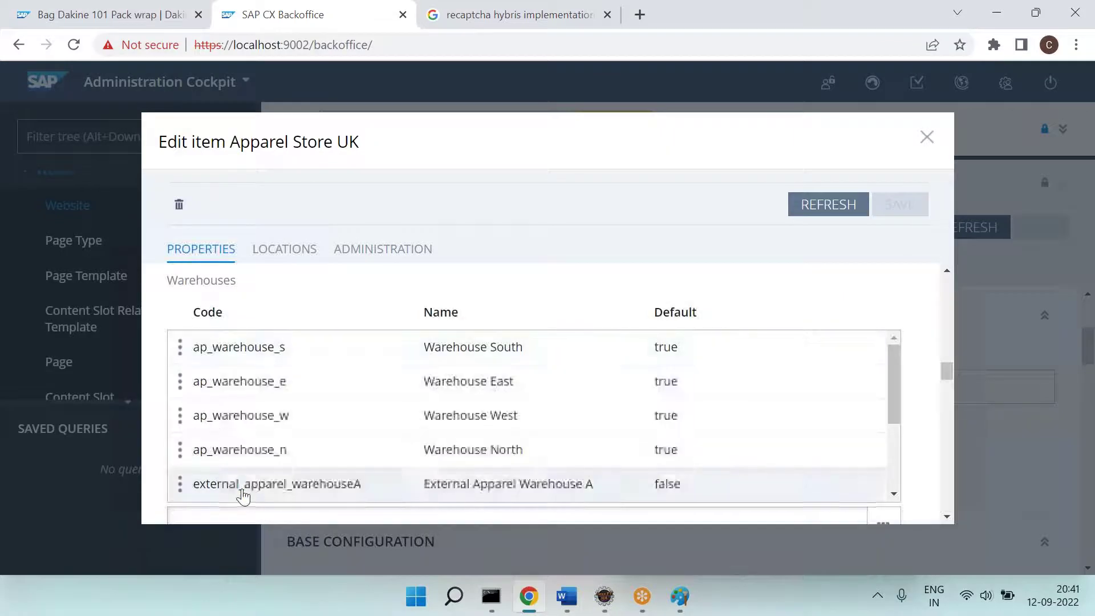
key("Print")
key("alt+Tab")
key("ctrl+v")
mouse_move(705, 450)
left_mouse_down()
mouse_move(477, 320)
mouse_move(271, 175)
left_mouse_up()
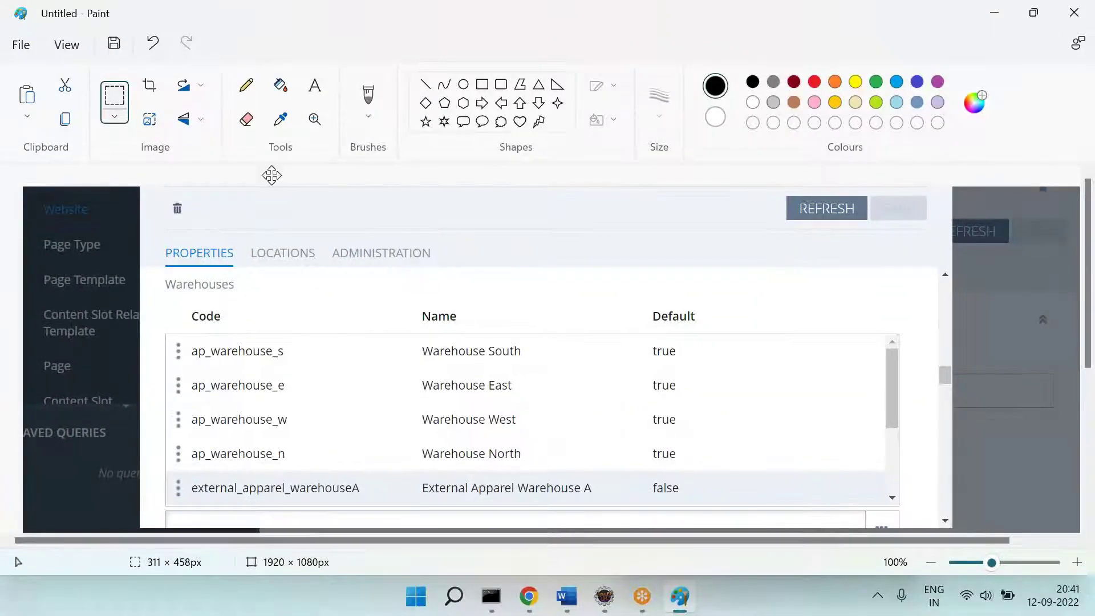
left_click(244, 331)
left_click_drag(162, 305, 377, 514)
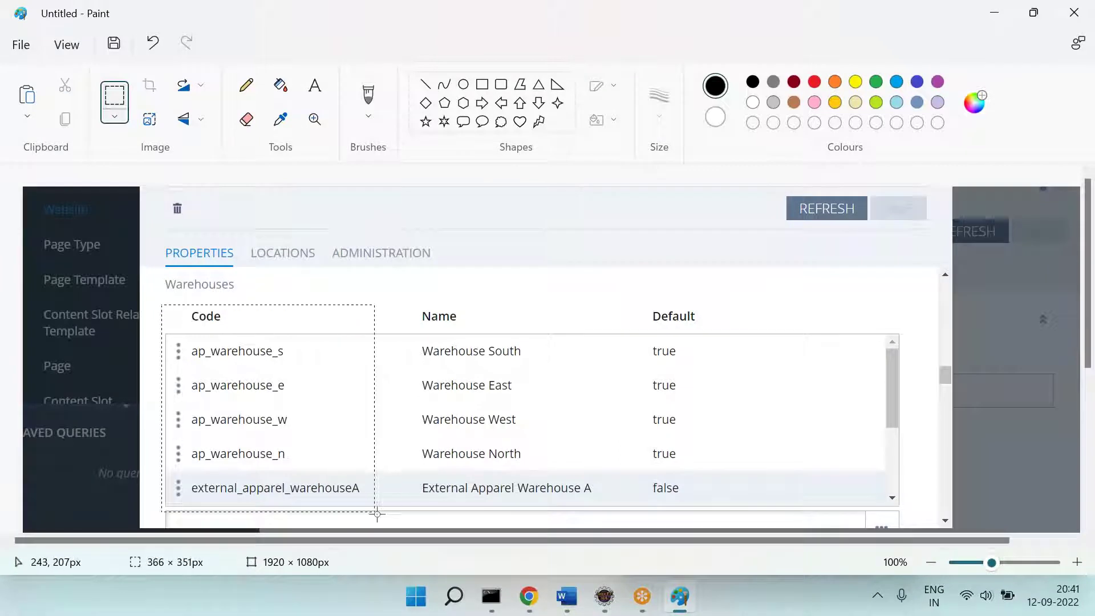
key("Delete")
key("ctrl+z")
key("ctrl+z")
key("ctrl+v")
left_click_drag(172, 299, 846, 292)
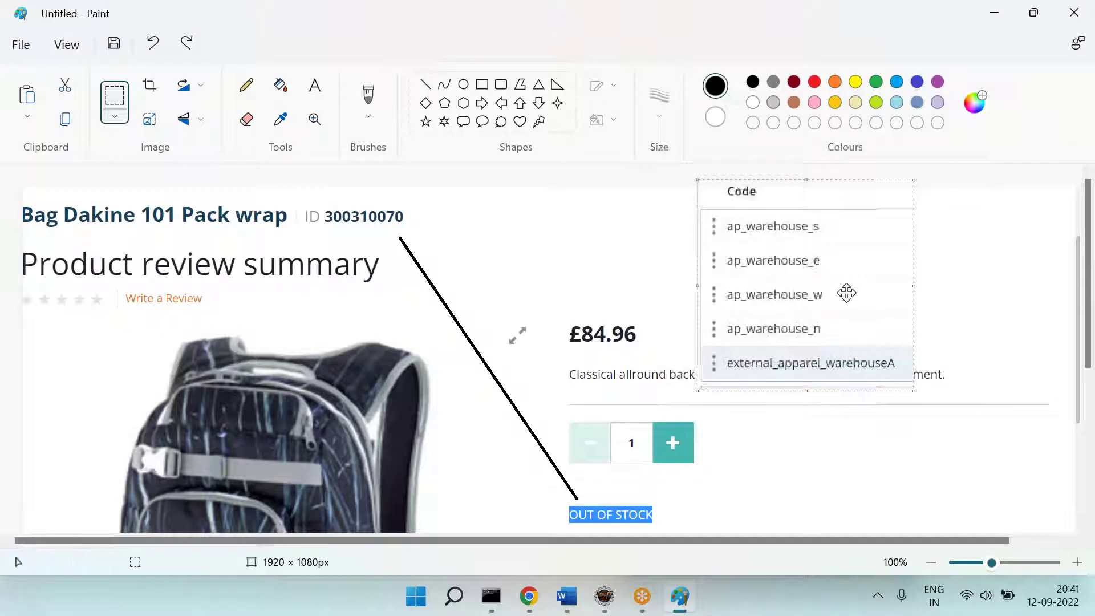
Step: Draw a right arrow pointing at the warehouse codes and box them with a rectangle
left_click(479, 104)
left_click_drag(439, 227, 700, 270)
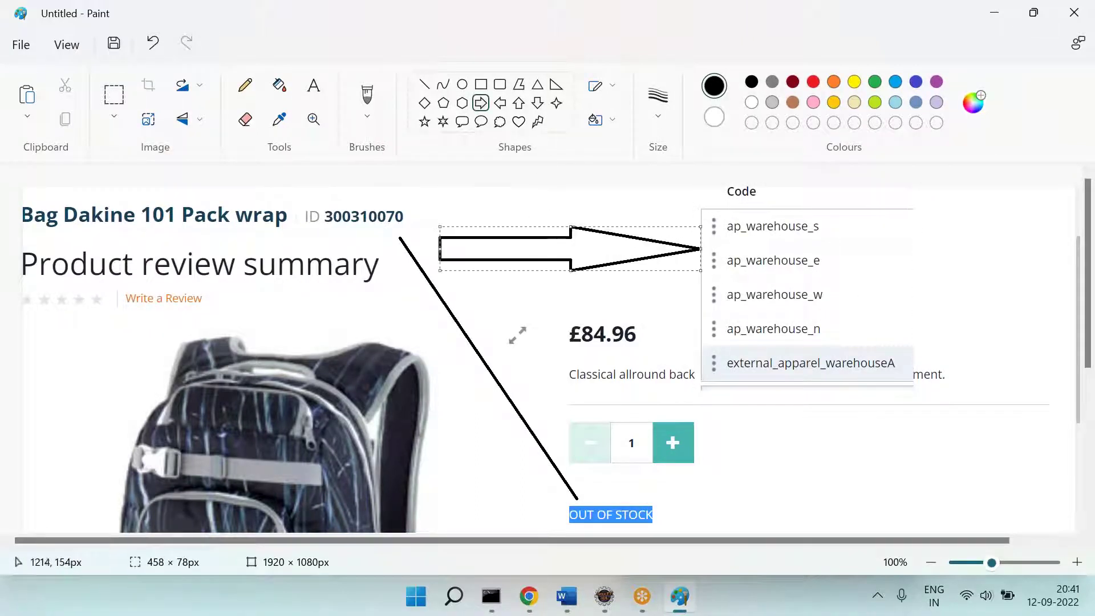
left_click(480, 84)
left_click_drag(693, 207, 913, 387)
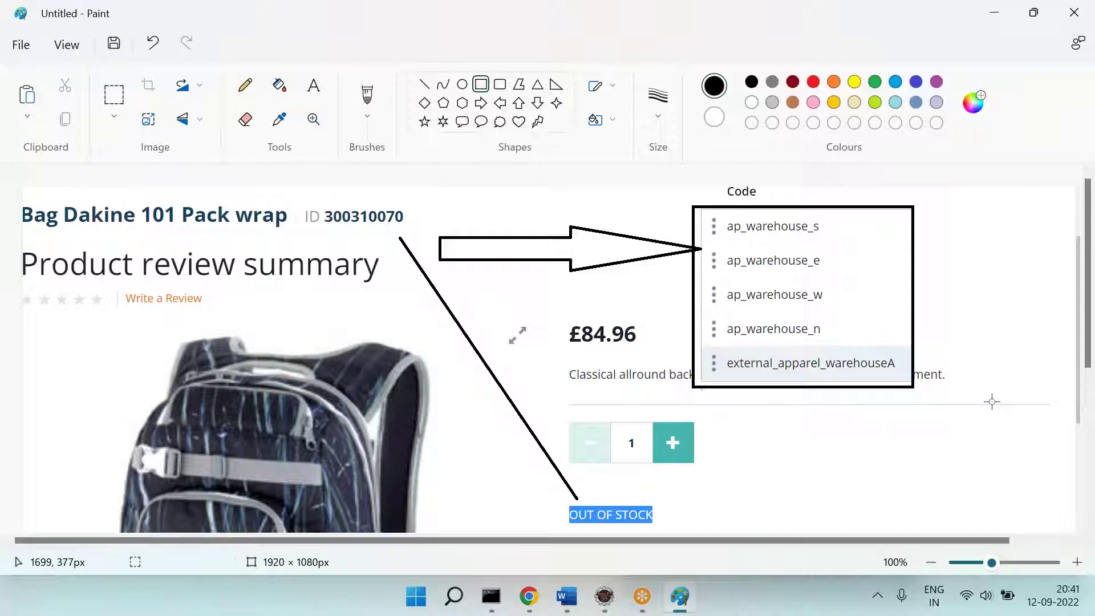
key("alt+Tab")
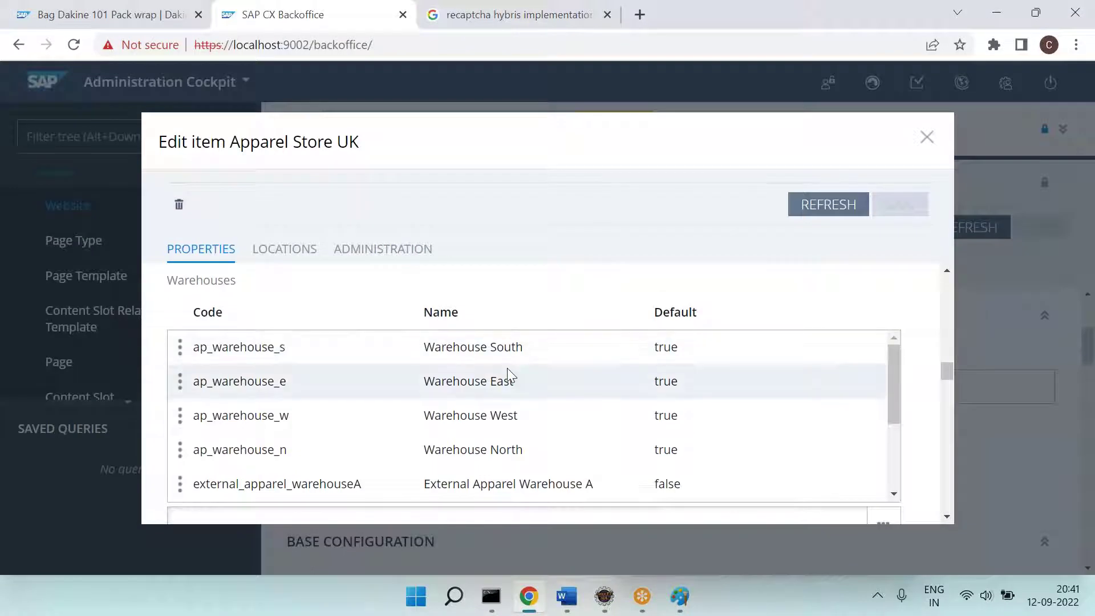
Step: Close the Apparel Store UK editor and open Catalog > Products in the navigation tree
left_click(156, 16)
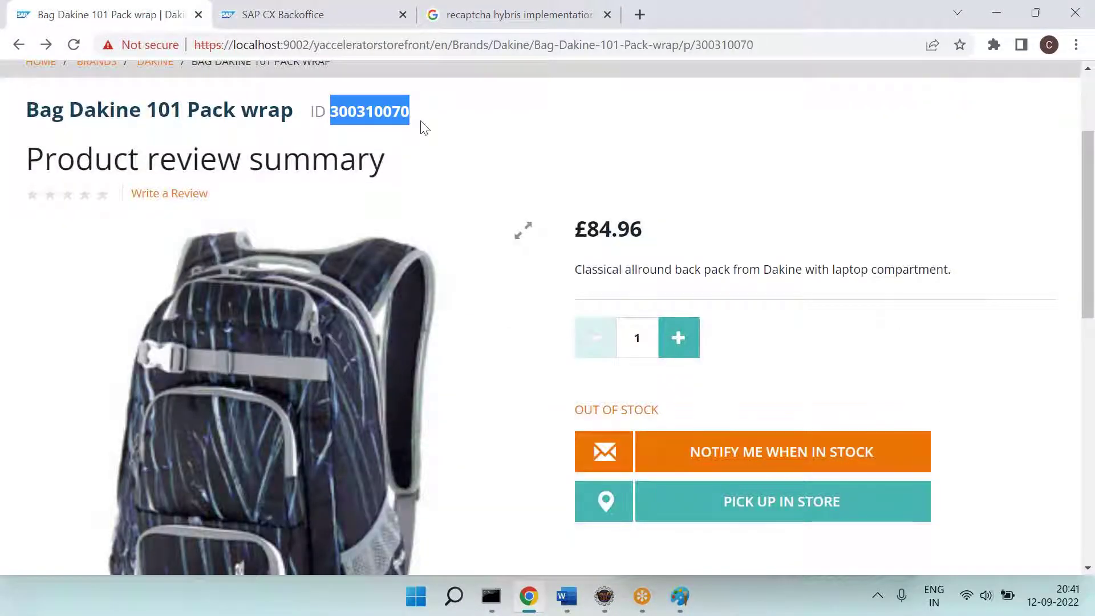
left_click(279, 14)
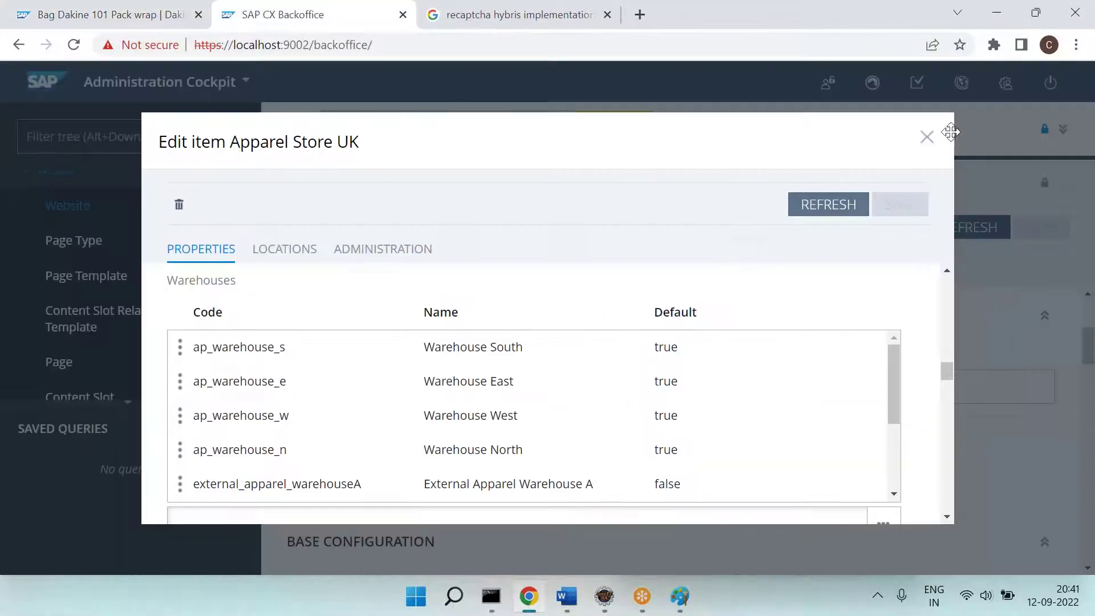
left_click(926, 138)
scroll(137, 196, "up", 5)
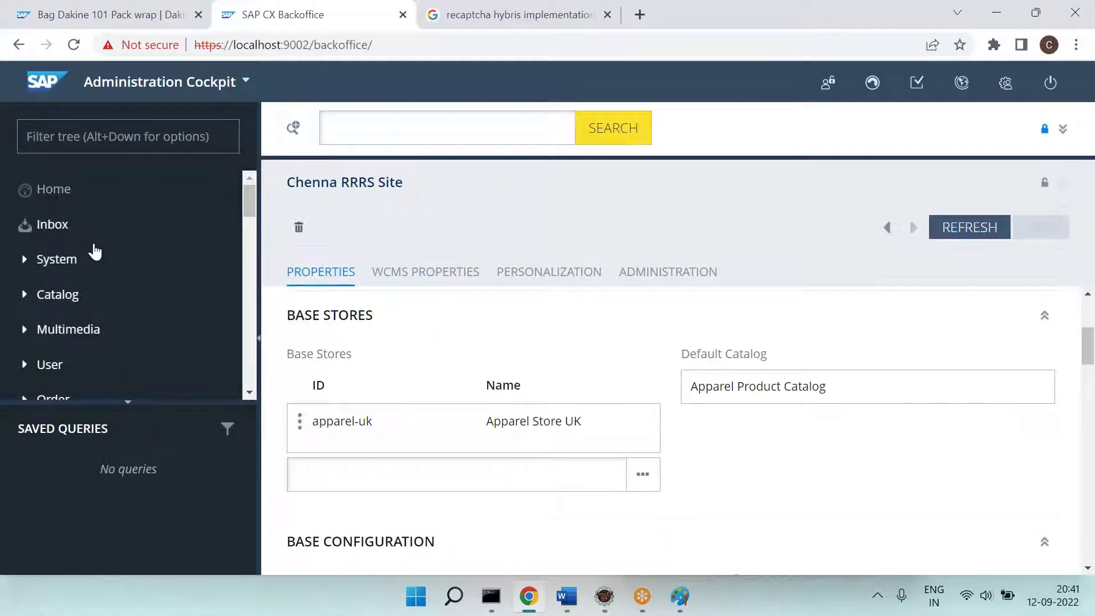
left_click(135, 89)
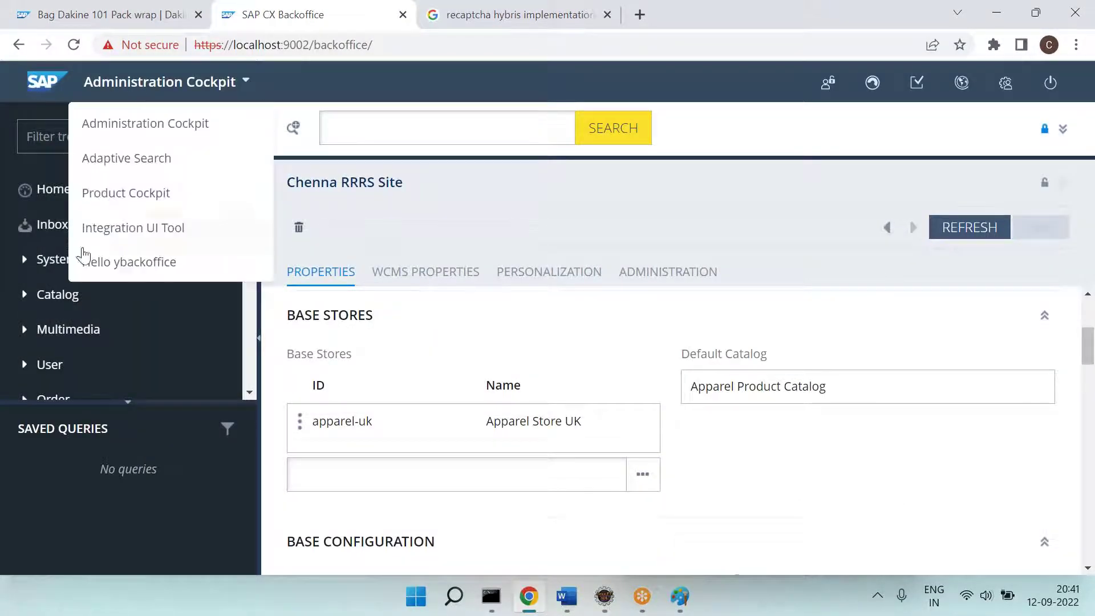
left_click(21, 293)
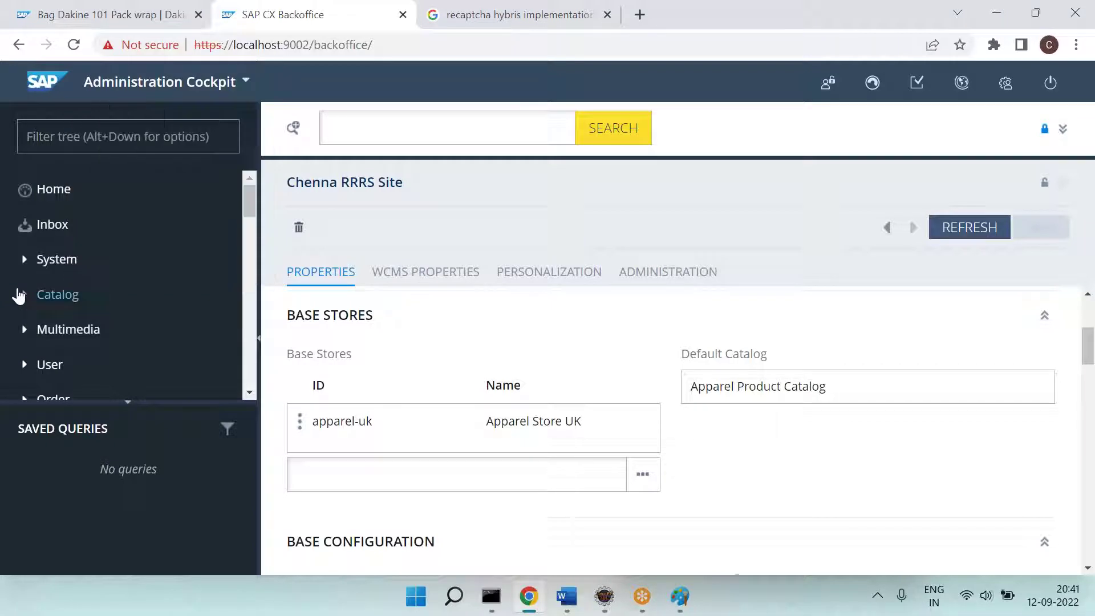
scroll(108, 341, "down", 2)
left_click(77, 314)
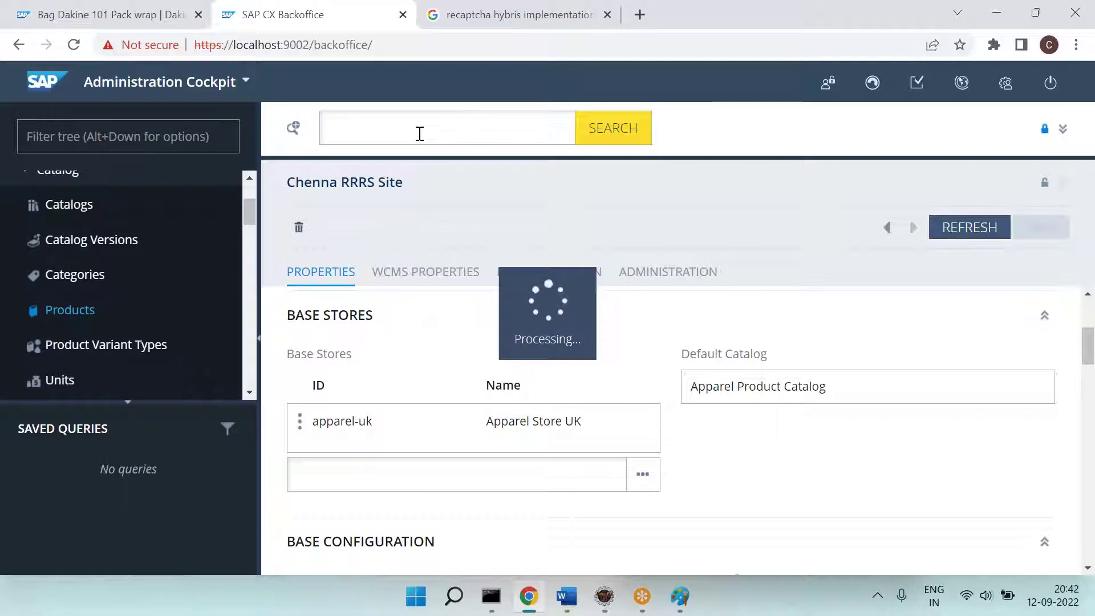
Step: Search Products for 300310070 and open the Bag Dakine 101 Pack wrap's Stock tab
key("ctrl+v")
left_click(620, 135)
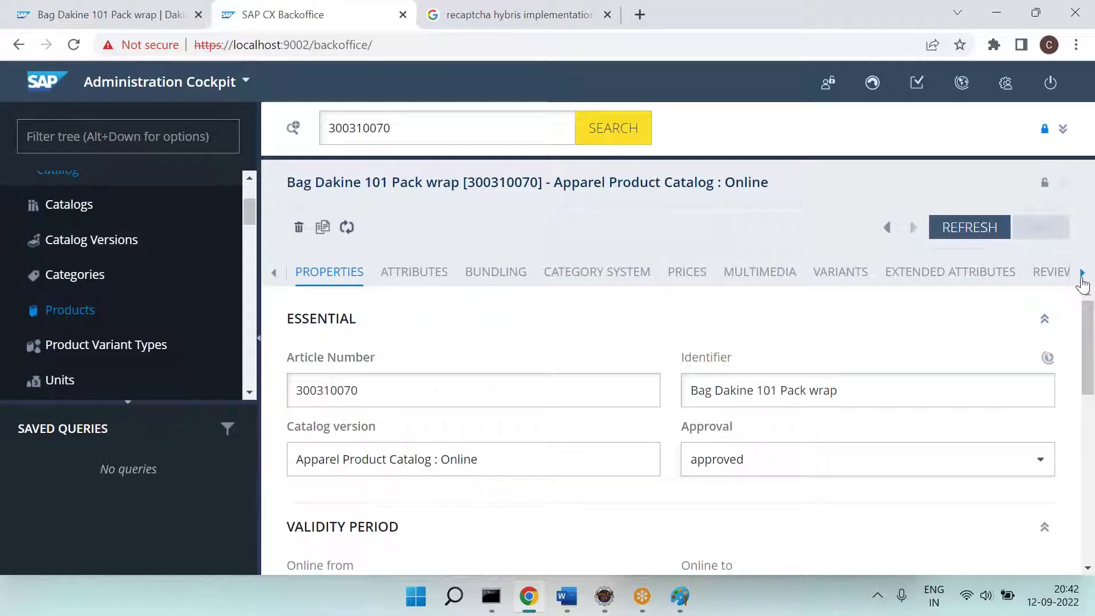
left_click(1082, 273)
left_click(925, 274)
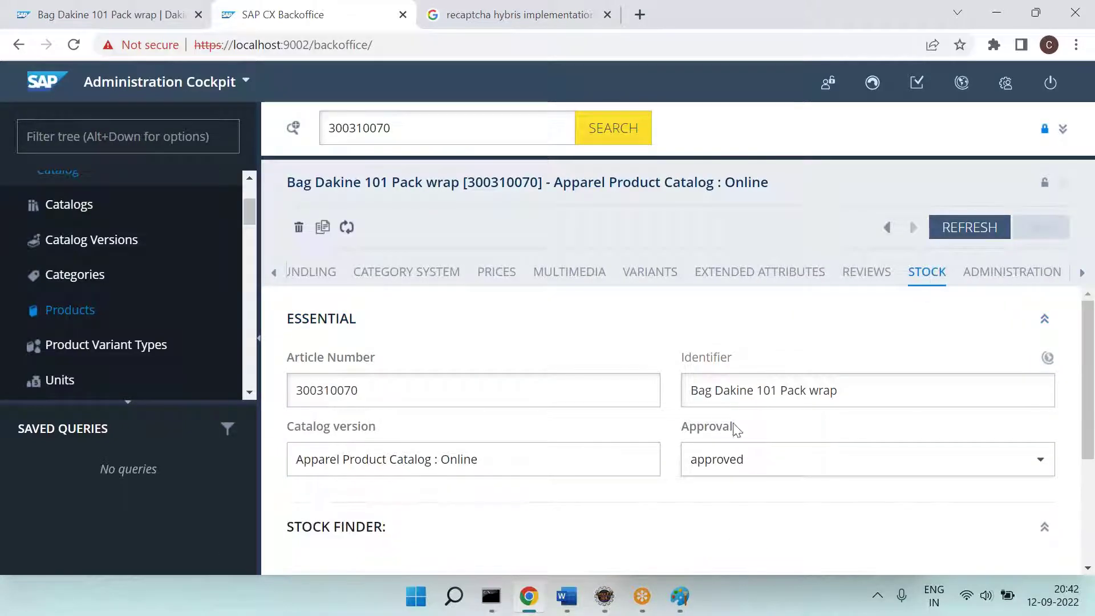
Step: List the 48 warehouse stock levels for 300310070 and compare them with the Paint sketch
left_click(380, 523)
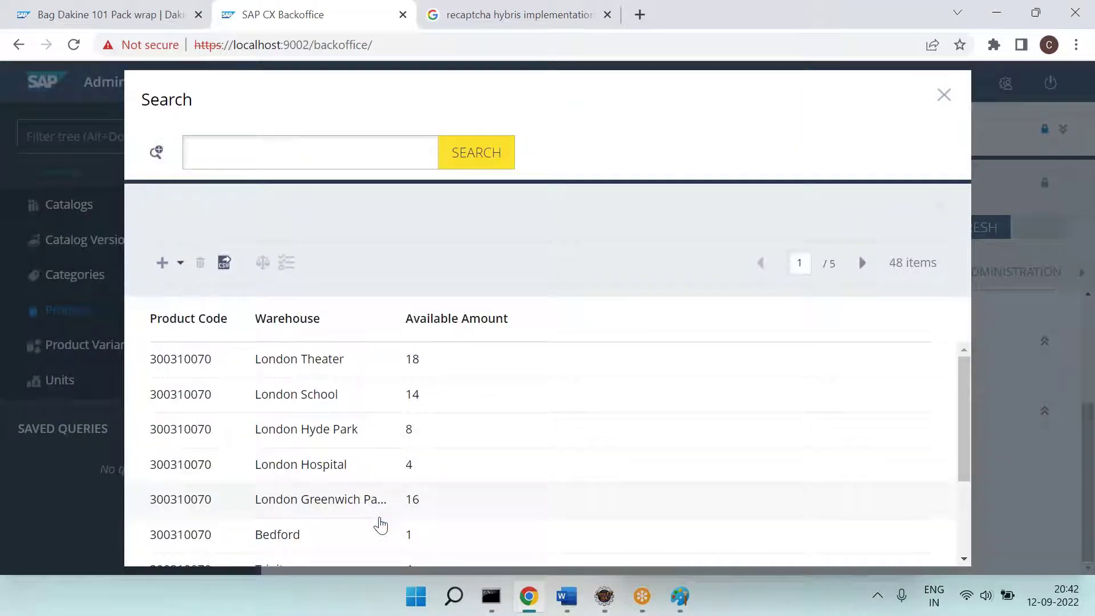
scroll(380, 523, "down", 3)
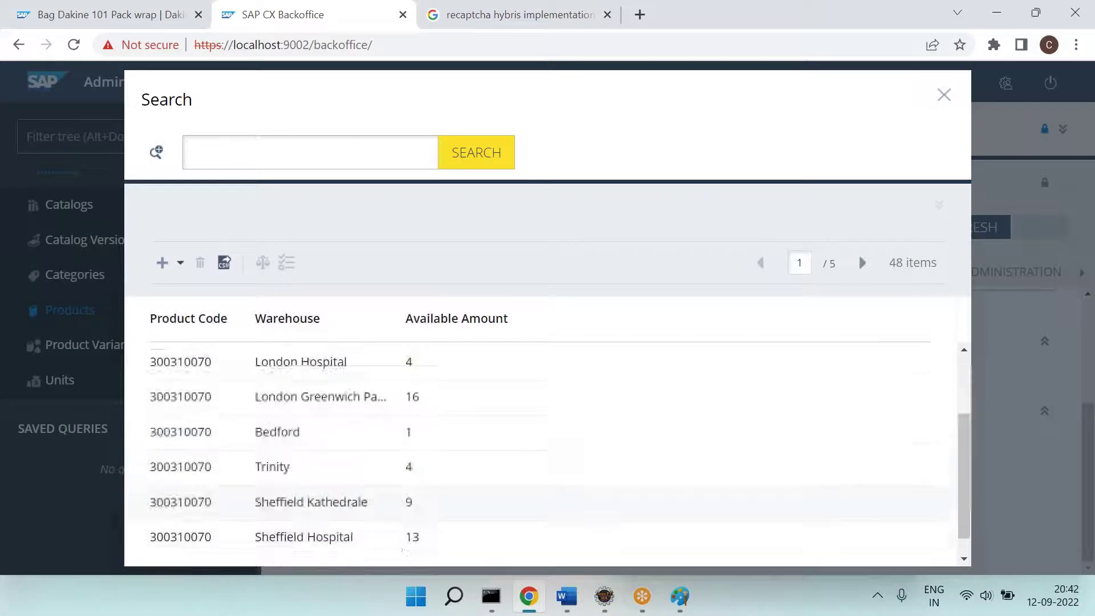
scroll(379, 521, "up", 2)
scroll(343, 402, "up", 1)
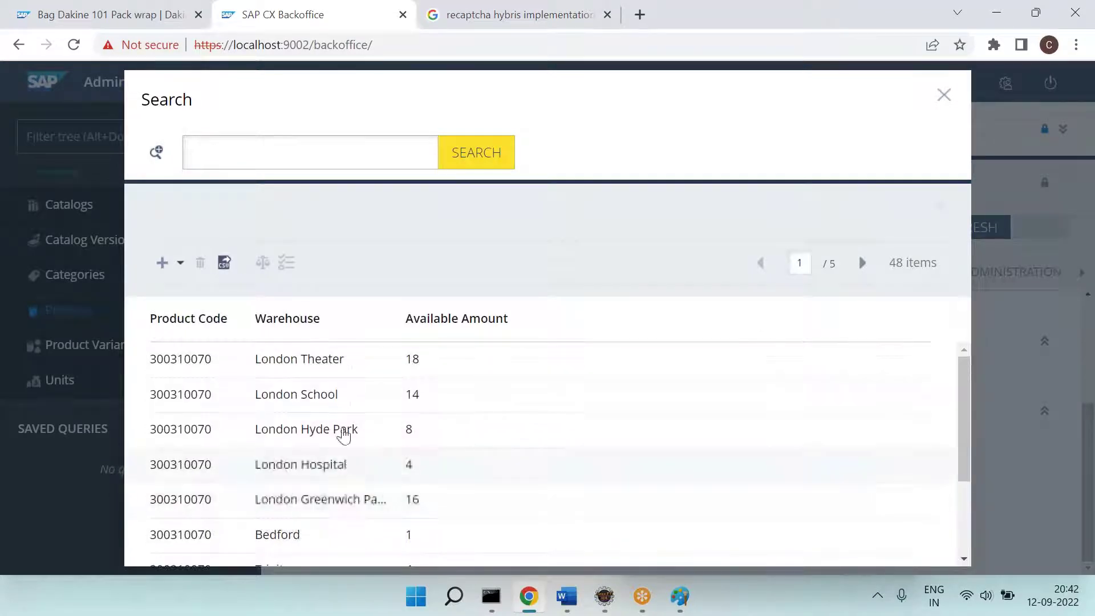
scroll(344, 402, "down", 3)
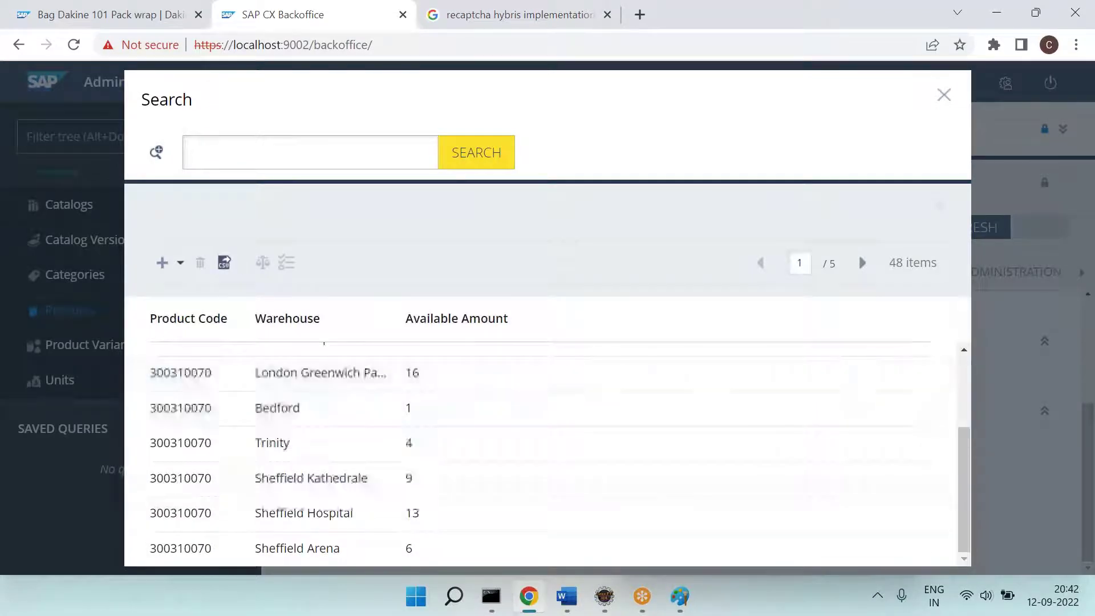
scroll(323, 441, "up", 3)
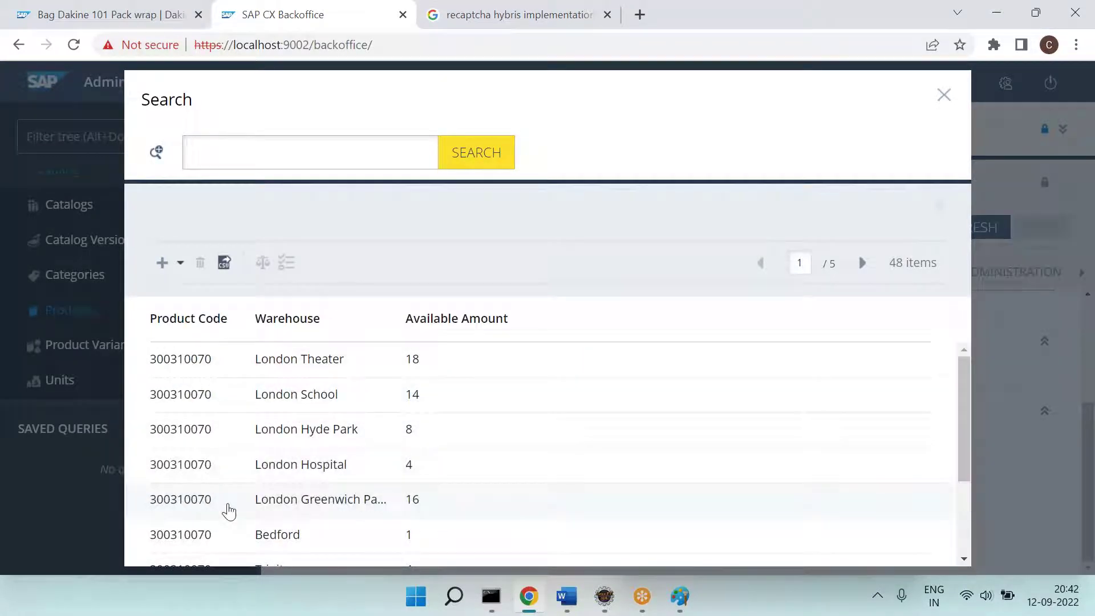
left_click(679, 596)
key("alt+Tab")
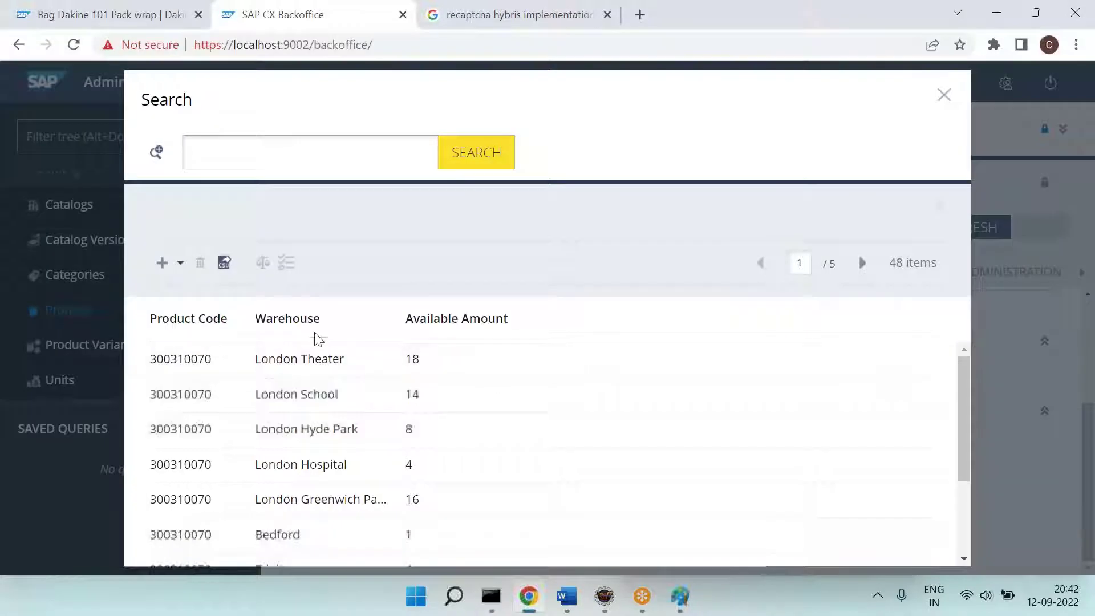
Step: Create a new stock level for 300310070 at ap_warehouse_e with 11 available
left_click(161, 263)
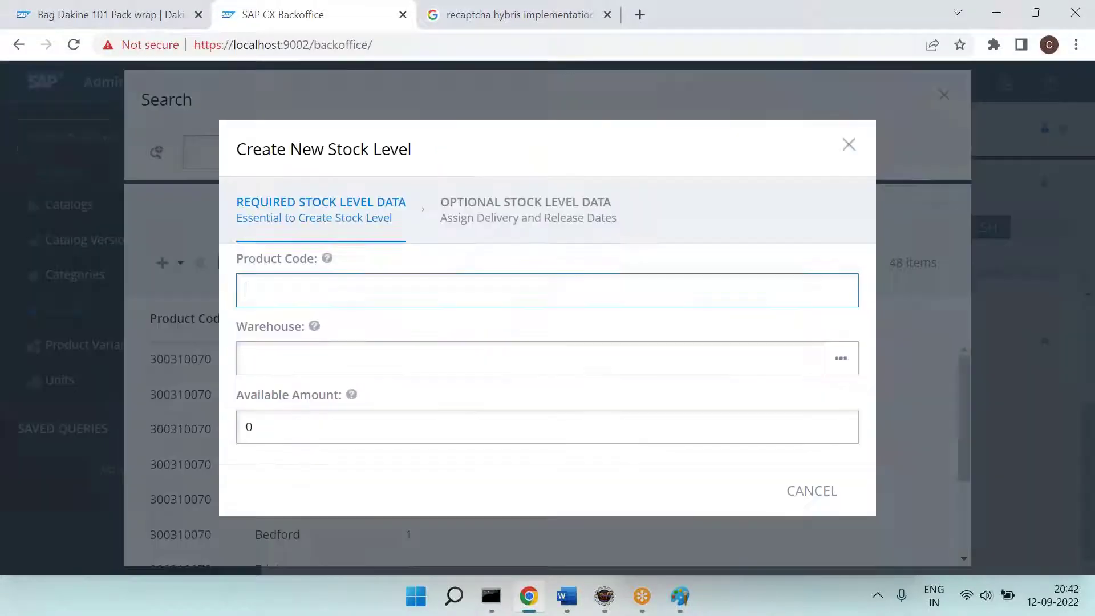
type("300310070")
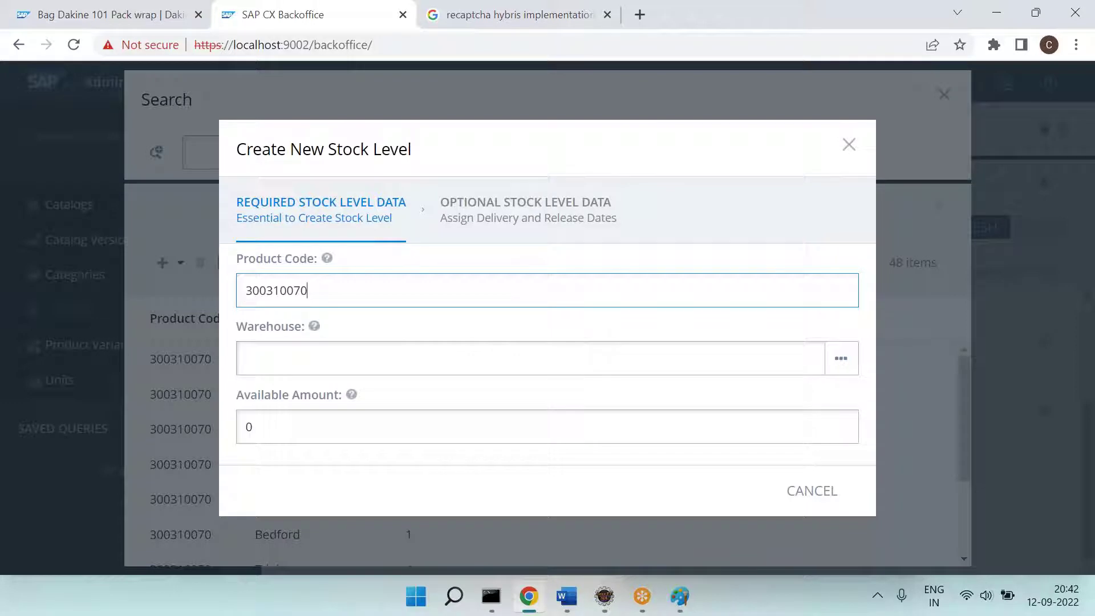
left_click(305, 360)
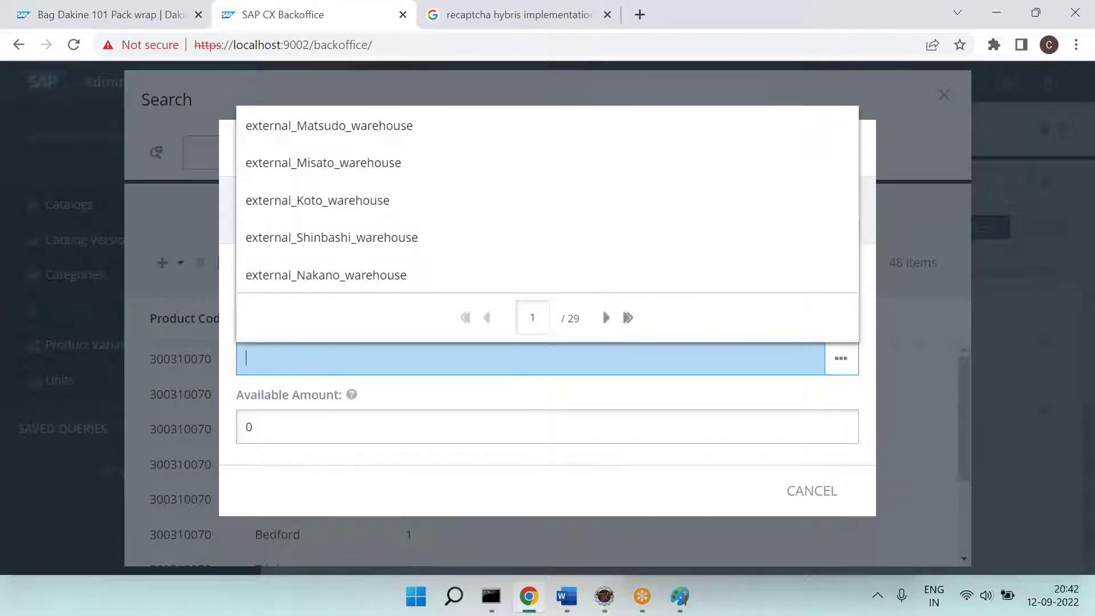
key("alt+Tab")
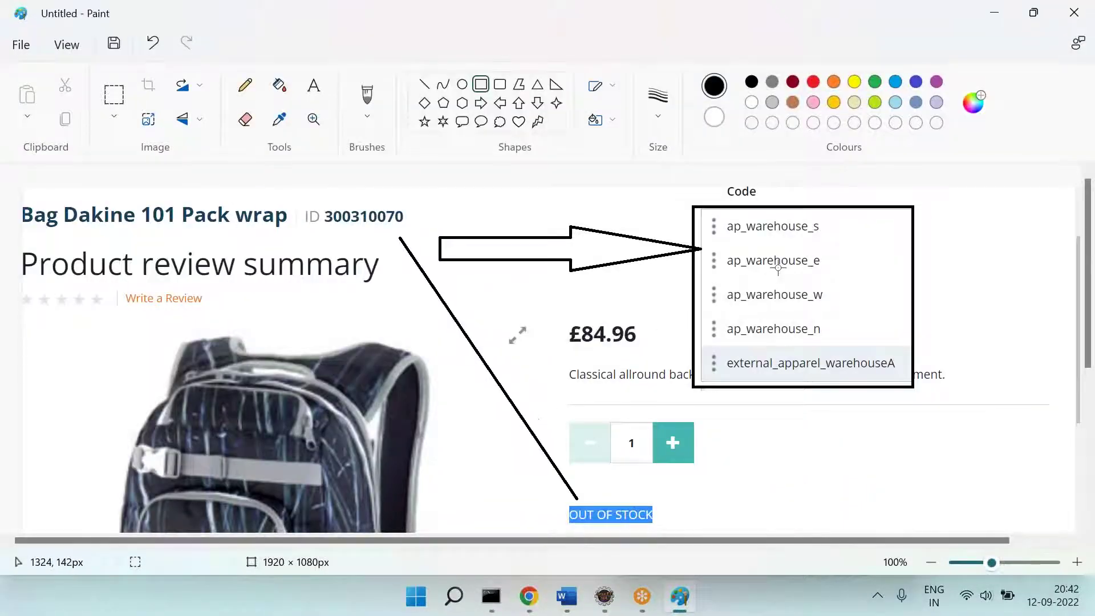
key("alt+Tab")
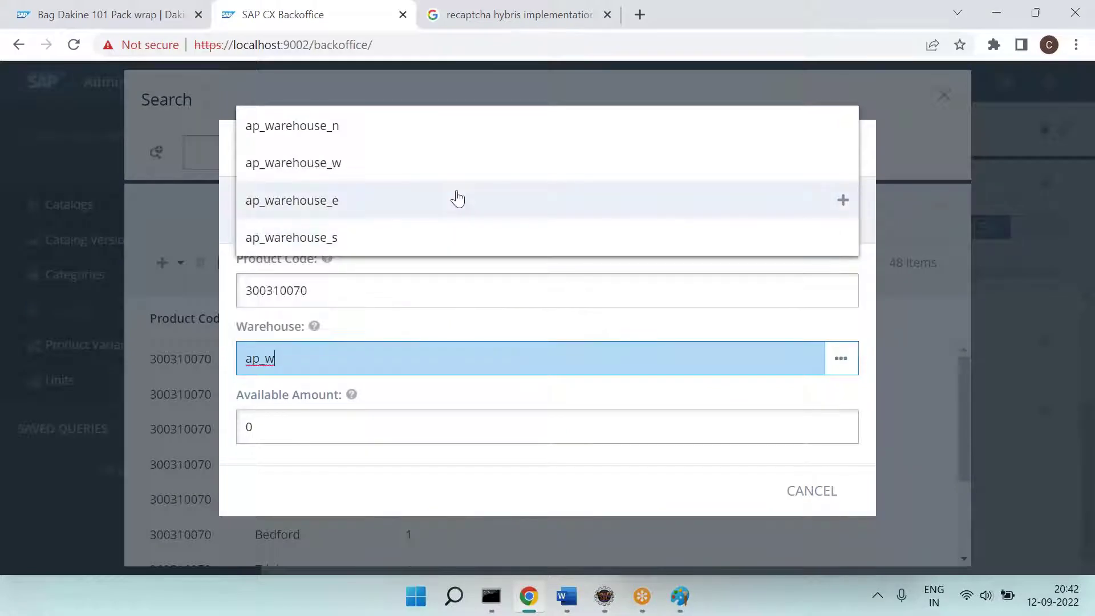
left_click(450, 197)
left_click(381, 434)
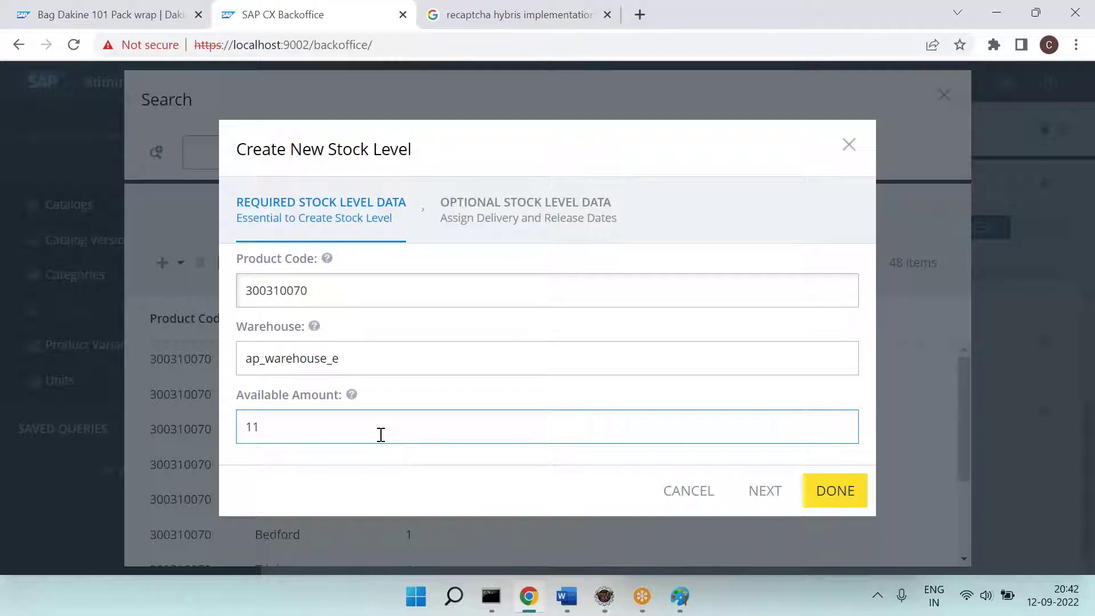
type("11")
left_click(864, 489)
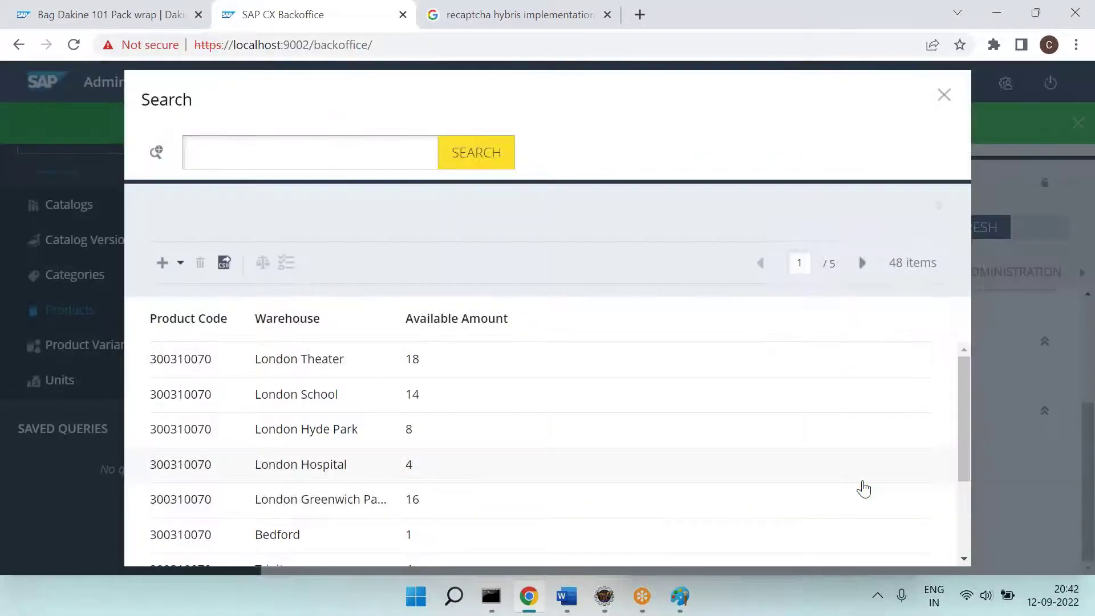
Step: Close the stock search and reload the storefront page, which still shows OUT OF STOCK
left_click(944, 97)
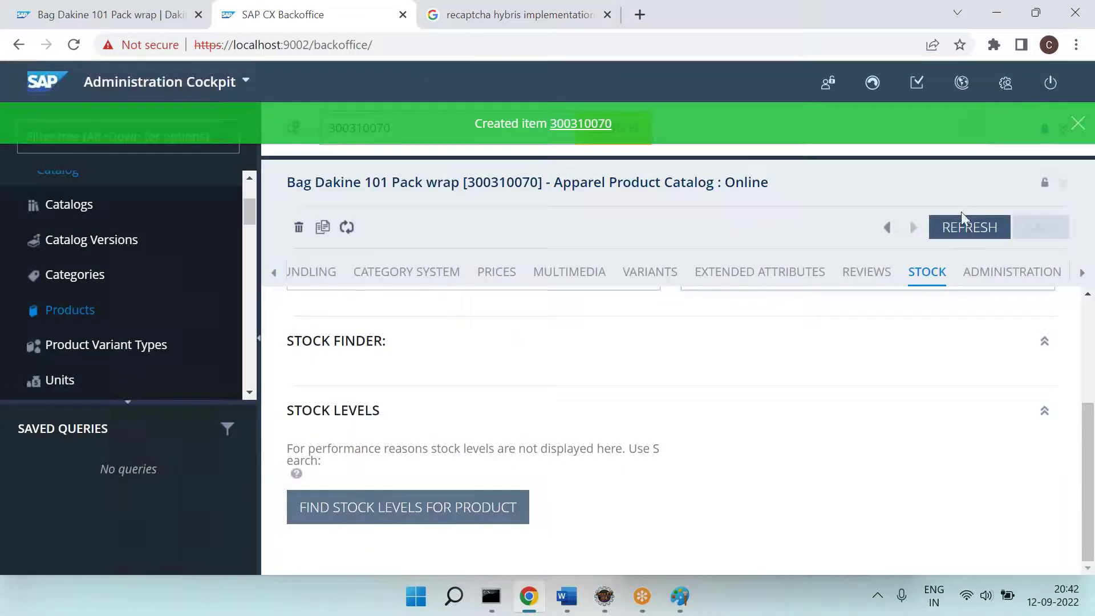
left_click(114, 14)
left_click(73, 45)
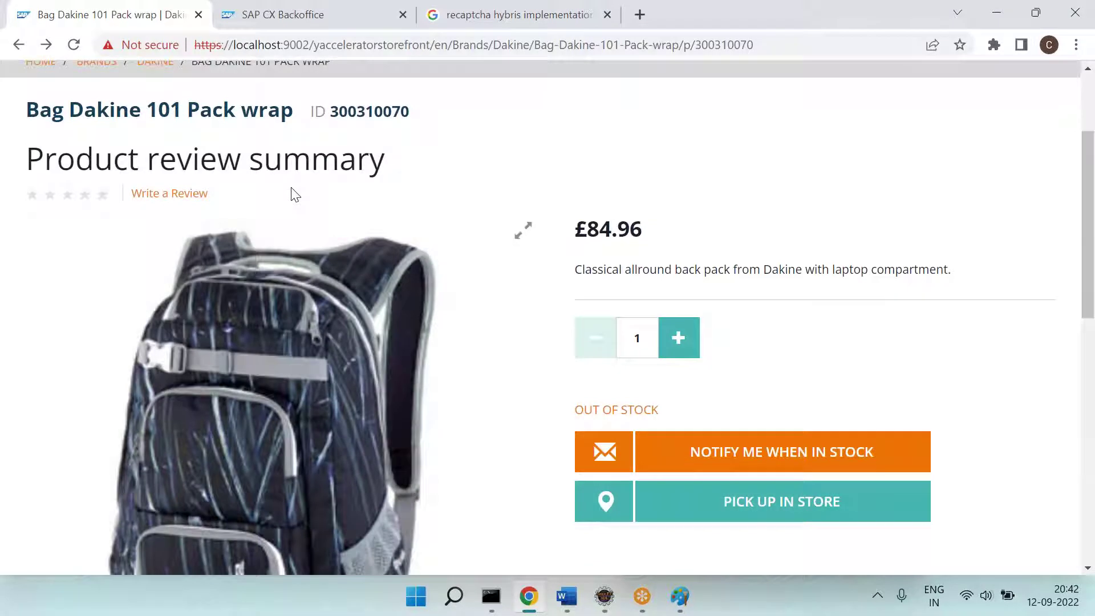
triple_click(630, 411)
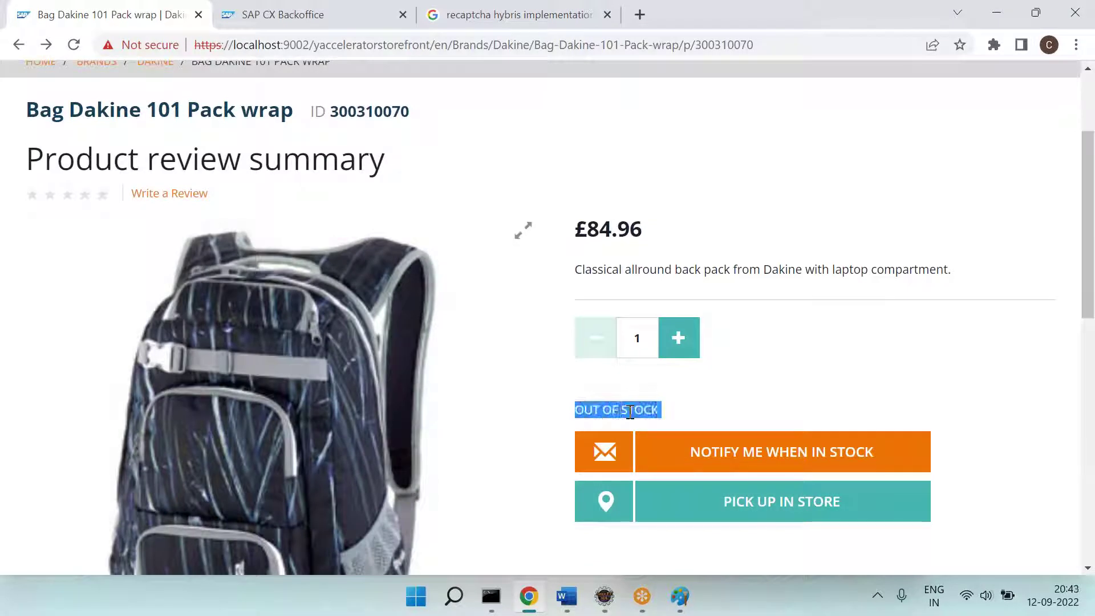
left_click(251, 14)
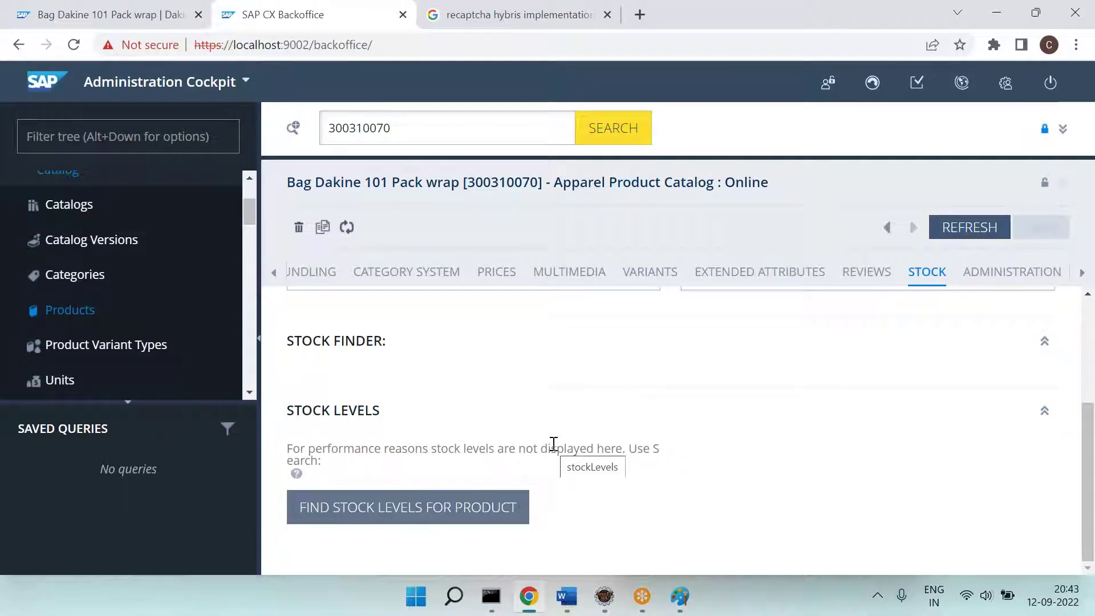
Step: Set the ap_warehouse_e stock level for 300310070 to Force in Stock and save it
left_click(450, 513)
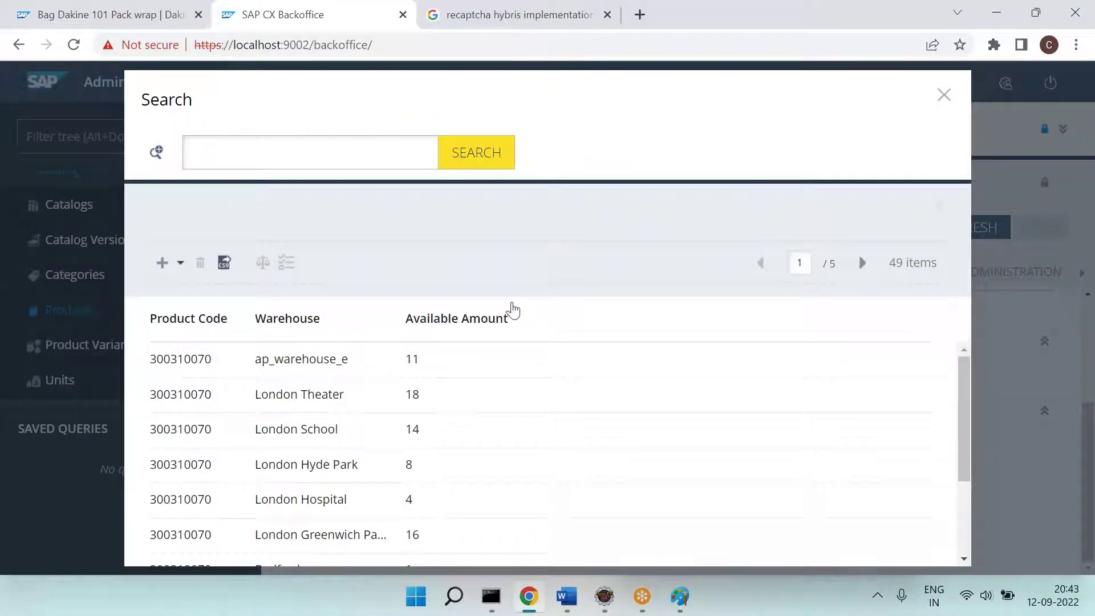
key("ctrl+f")
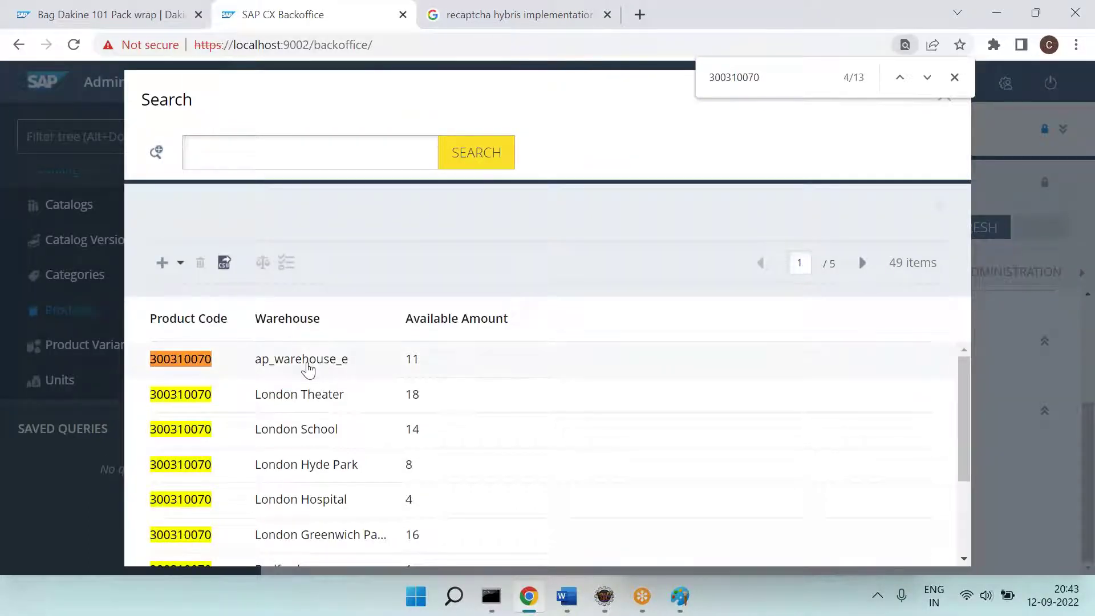
double_click(308, 369)
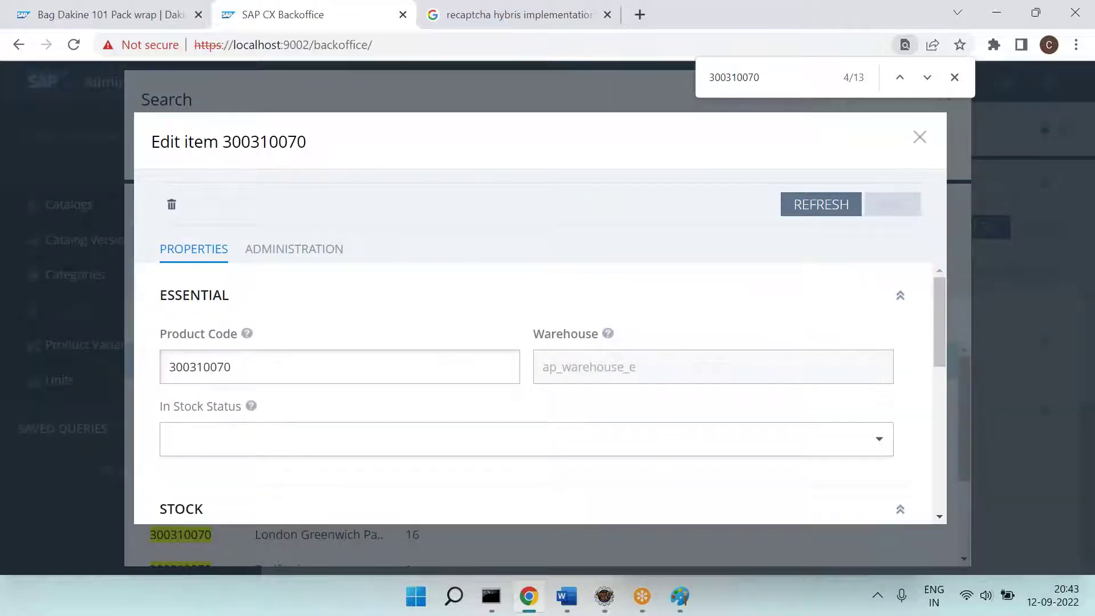
left_click(878, 443)
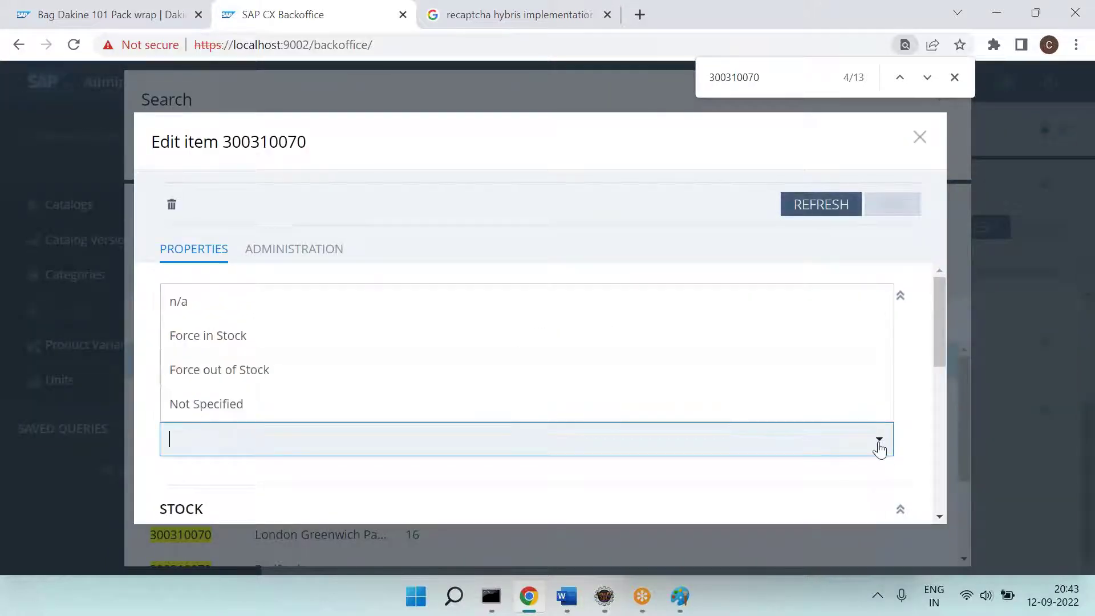
left_click(337, 336)
left_click(892, 204)
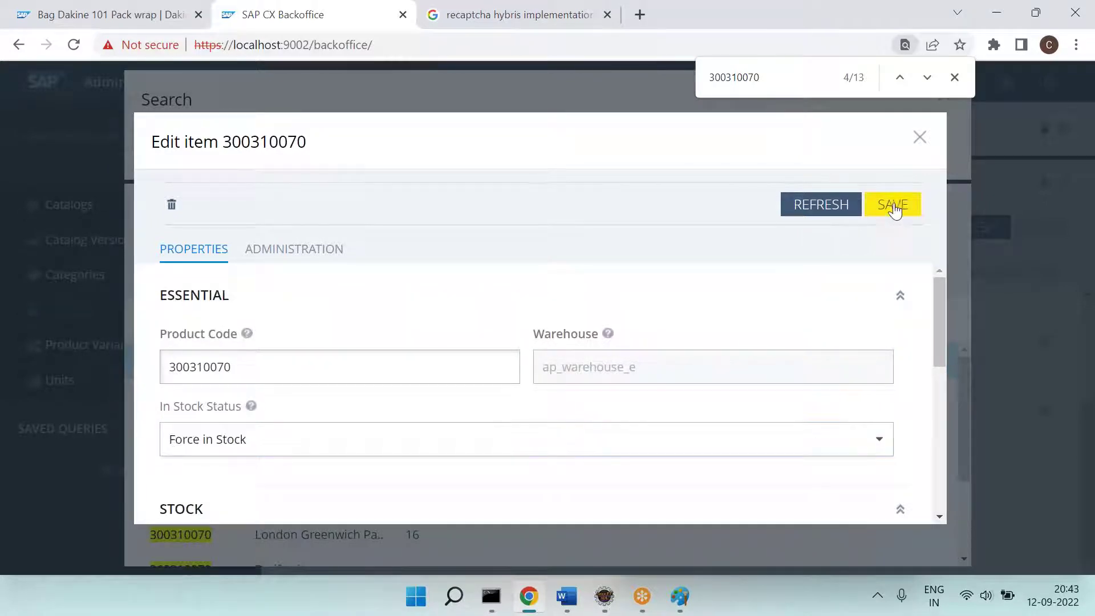
scroll(655, 443, "down", 3)
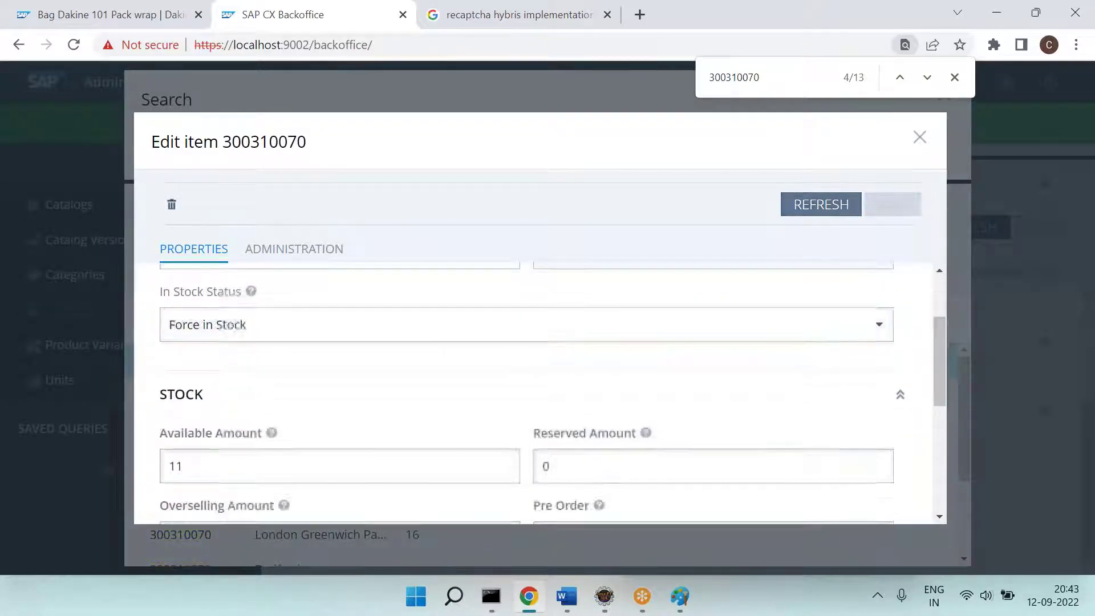
scroll(705, 400, "down", 3)
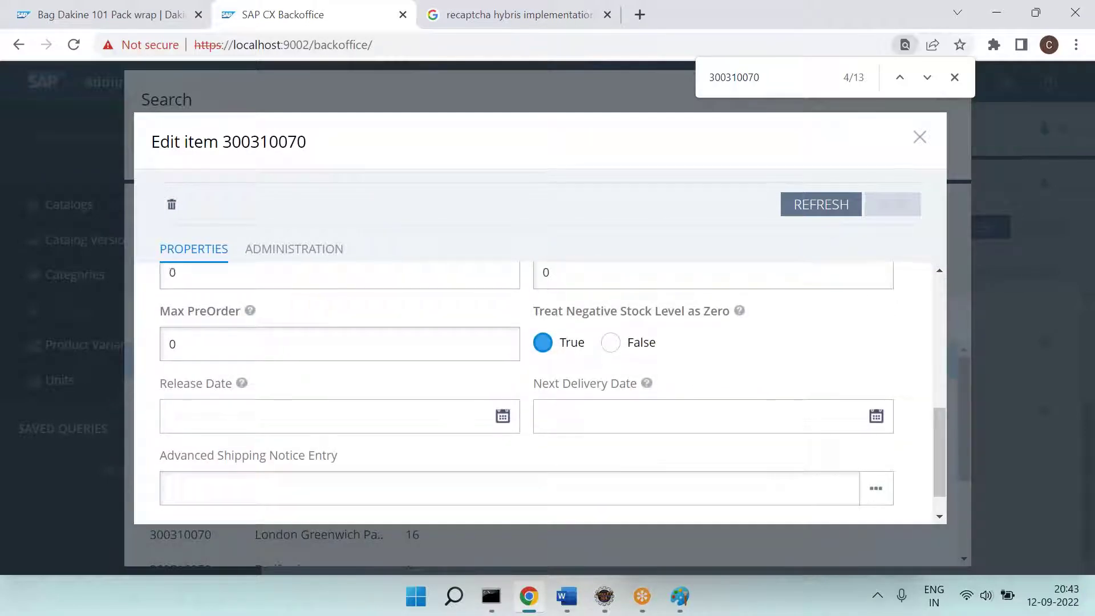
scroll(553, 385, "down", 1)
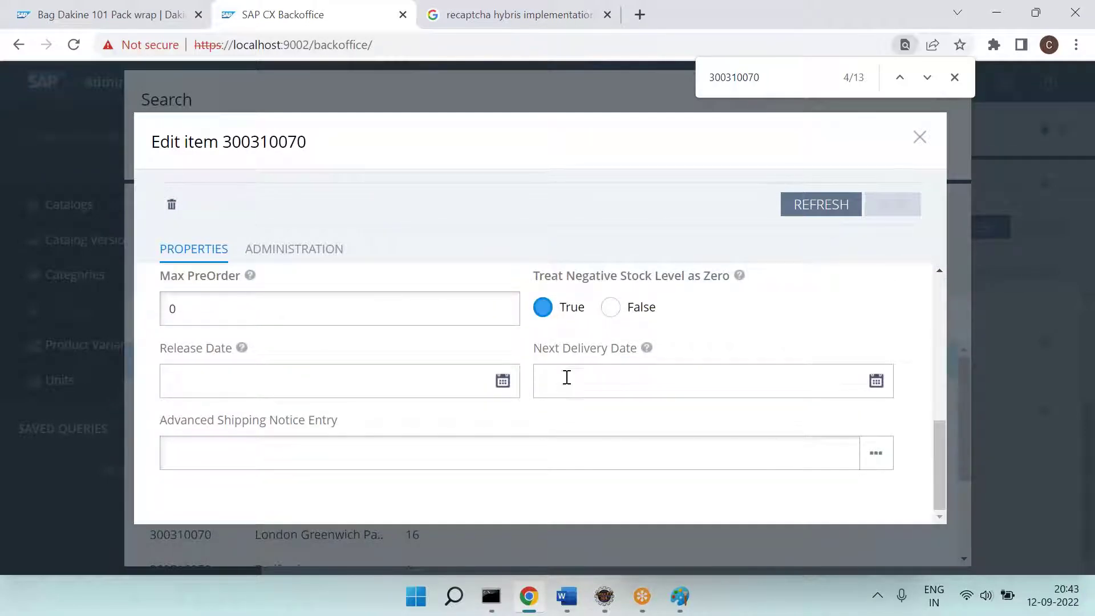
left_click(809, 207)
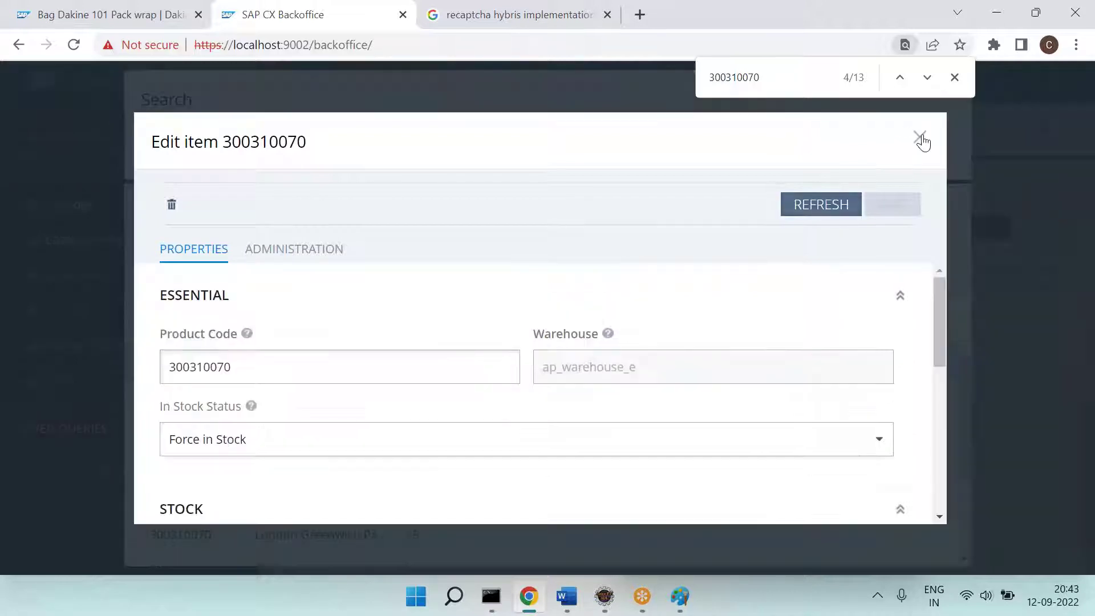
left_click(919, 139)
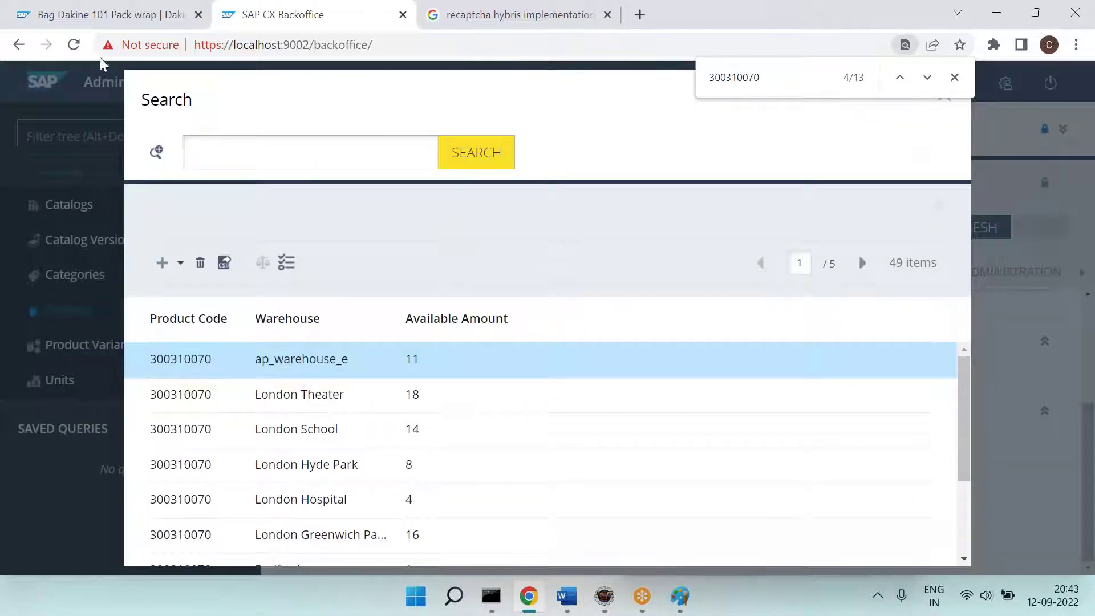
left_click(106, 14)
Step: Reload the Bag Dakine 101 Pack wrap page, confirm 'available online', and add it to the bag
left_click(72, 46)
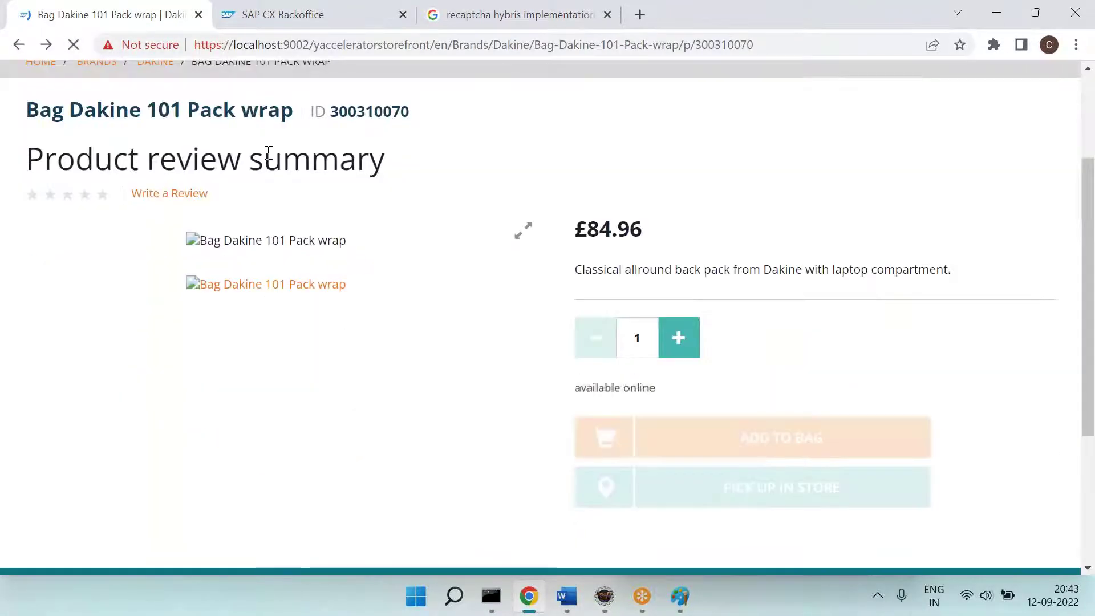
left_click_drag(569, 388, 703, 402)
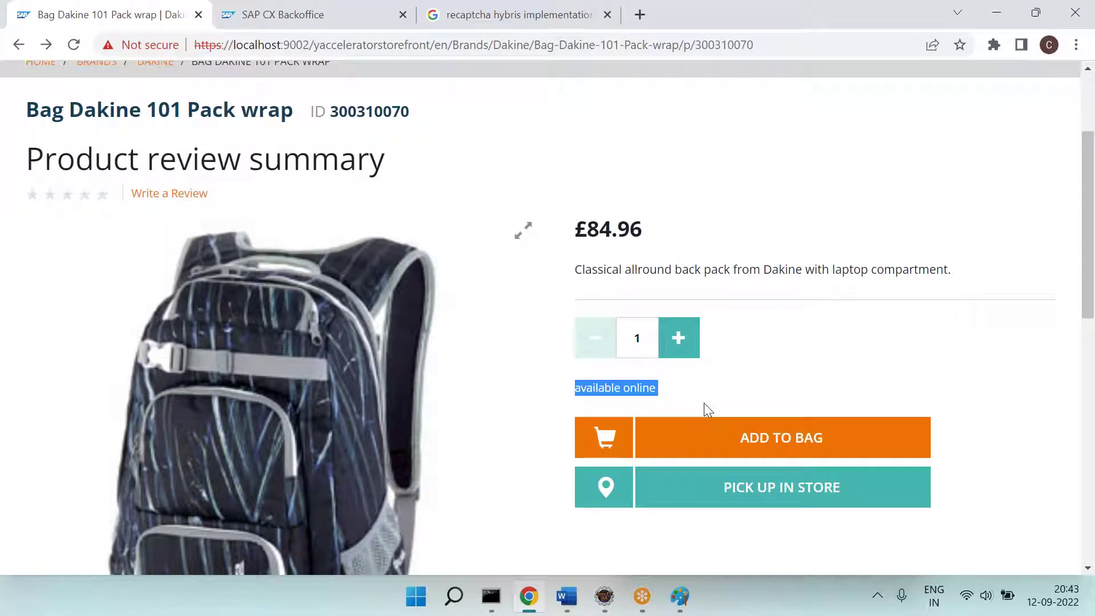
left_click(708, 451)
left_click(704, 448)
Step: Glance at the annotated product screenshot in Paint, then bring the Word notes forward
left_click(679, 595)
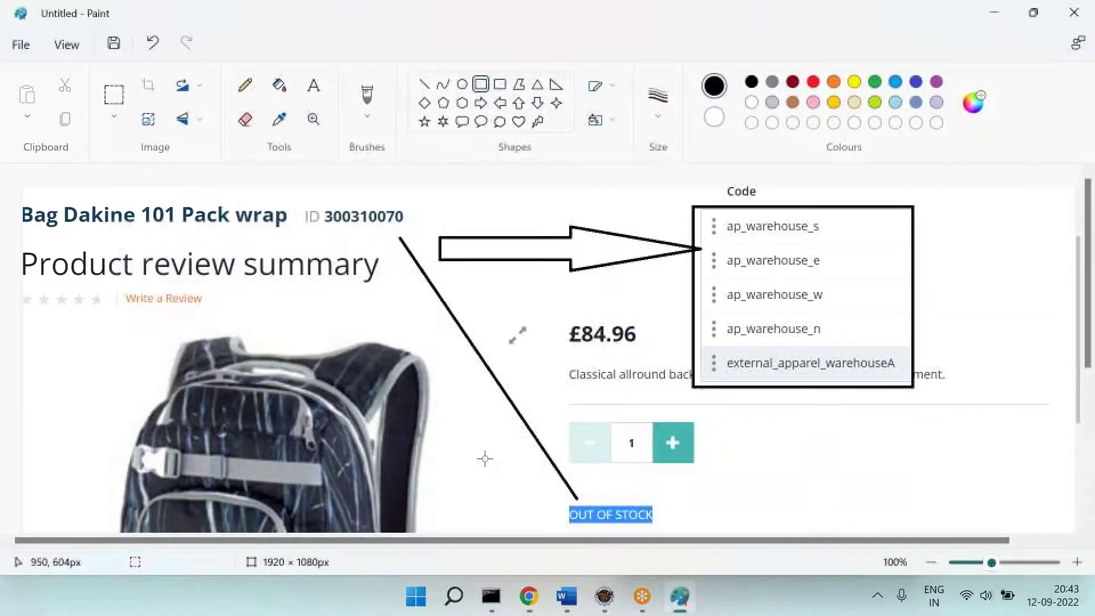
left_click(529, 595)
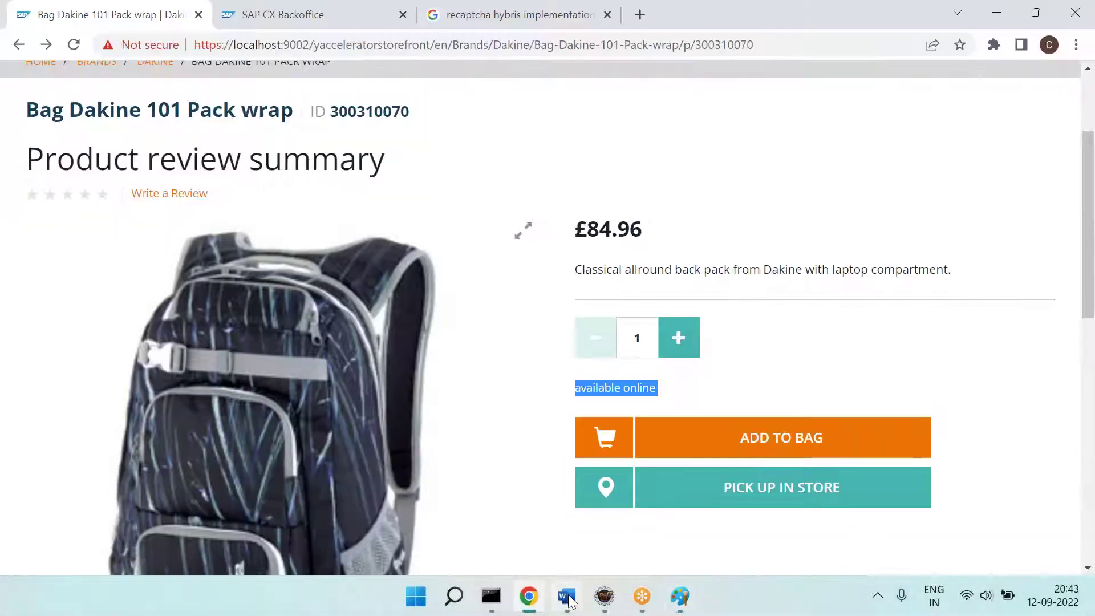
left_click(566, 596)
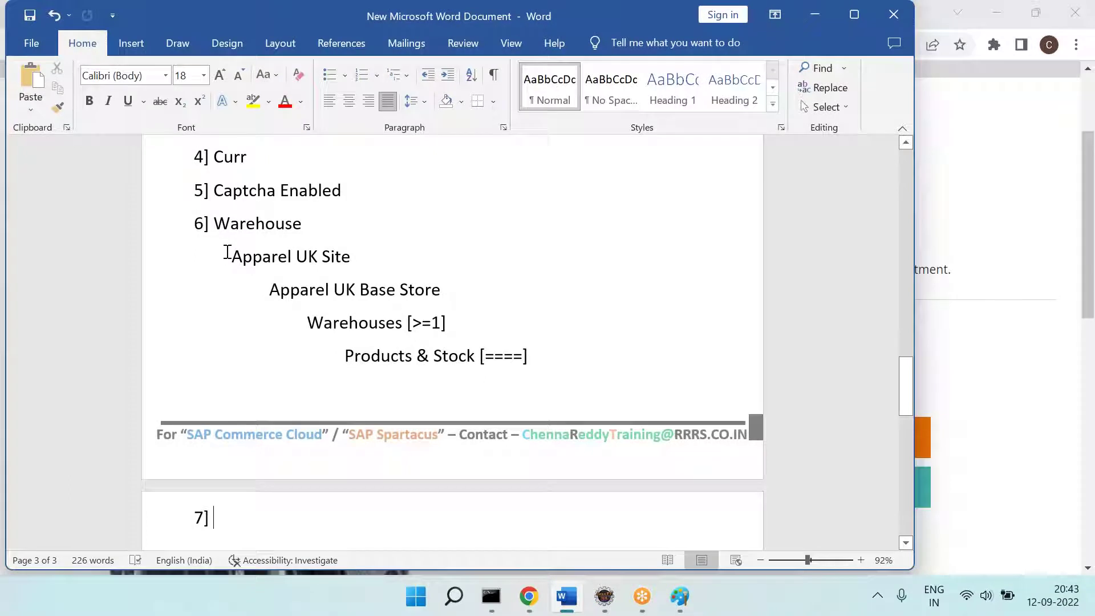
Step: Highlight the lines Apparel UK Site through Products & Stock [====] in yellow, then return to Backoffice
left_click_drag(231, 256, 570, 357)
left_click(258, 104)
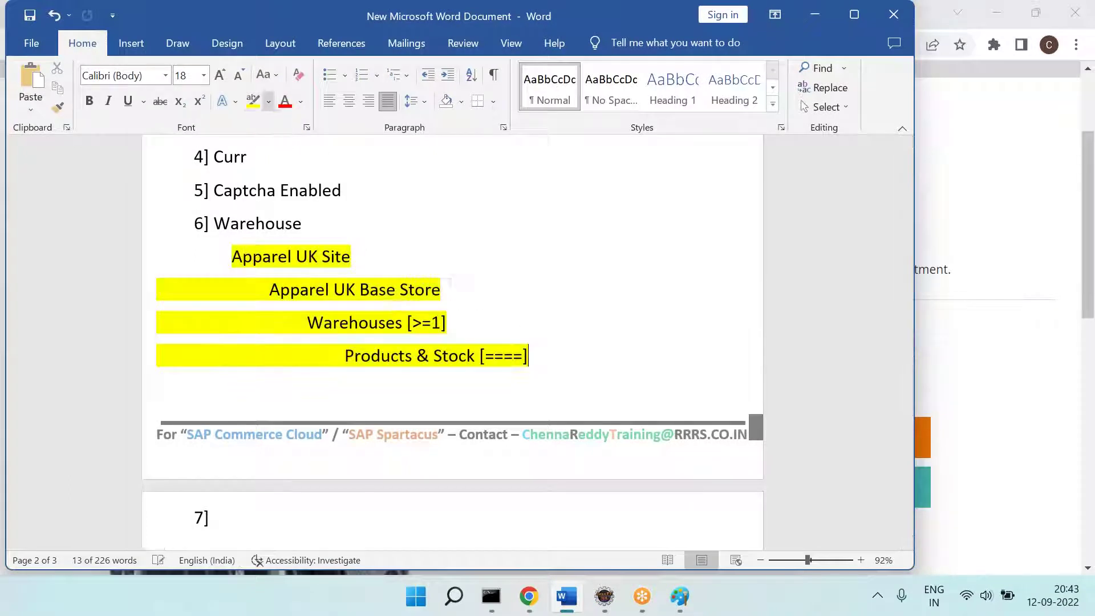
left_click(363, 305)
left_click(394, 285)
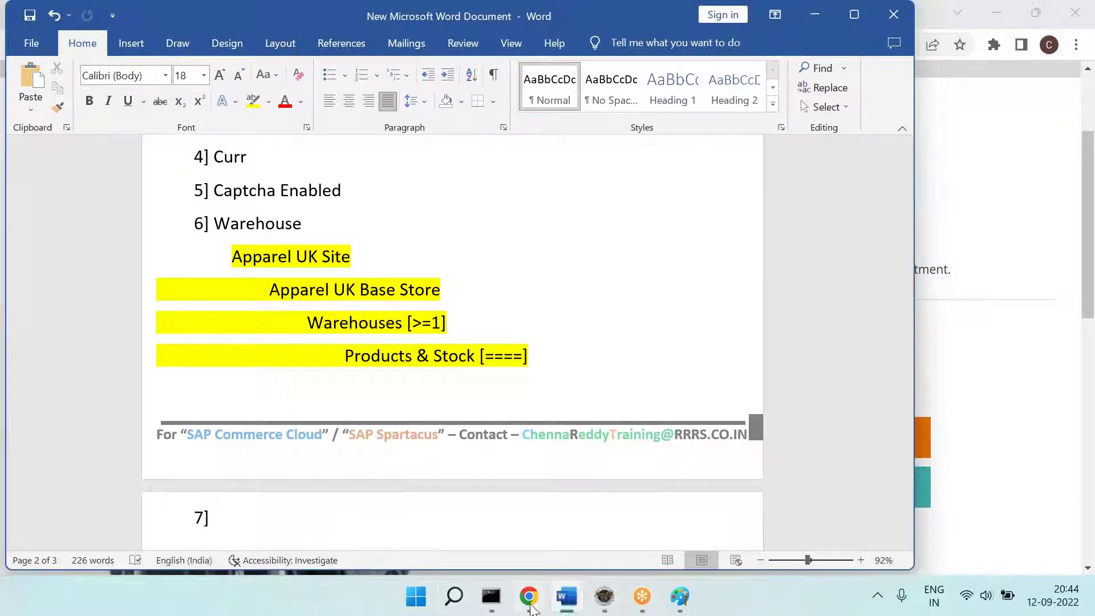
key("alt+Tab")
left_click(263, 9)
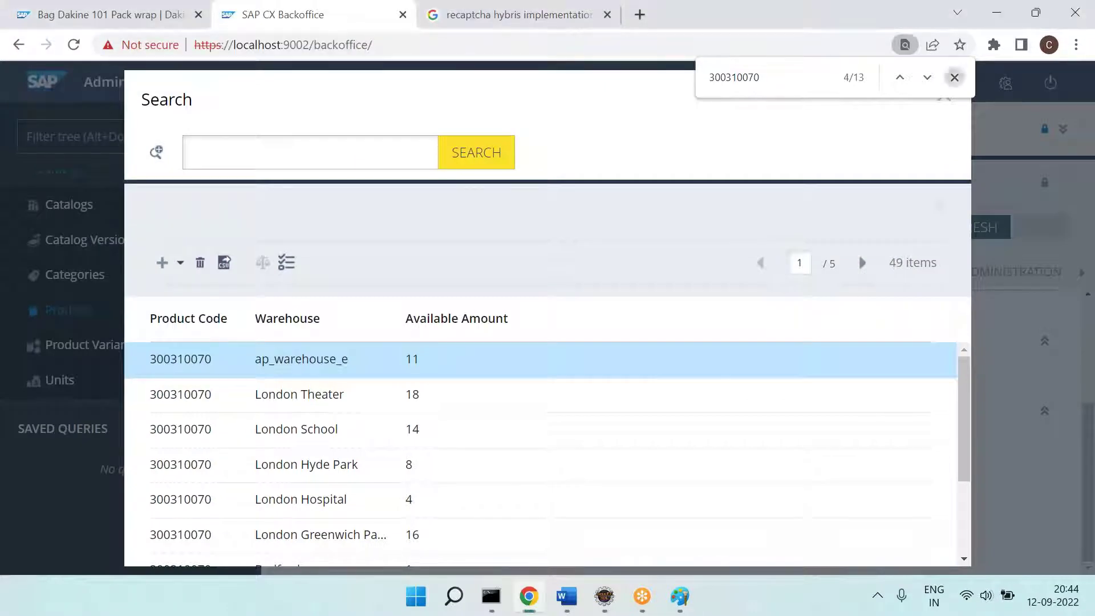
Step: Close the find bar and stock-level search, and collapse the Catalog navigation section
left_click(953, 77)
left_click(945, 98)
left_click(139, 137)
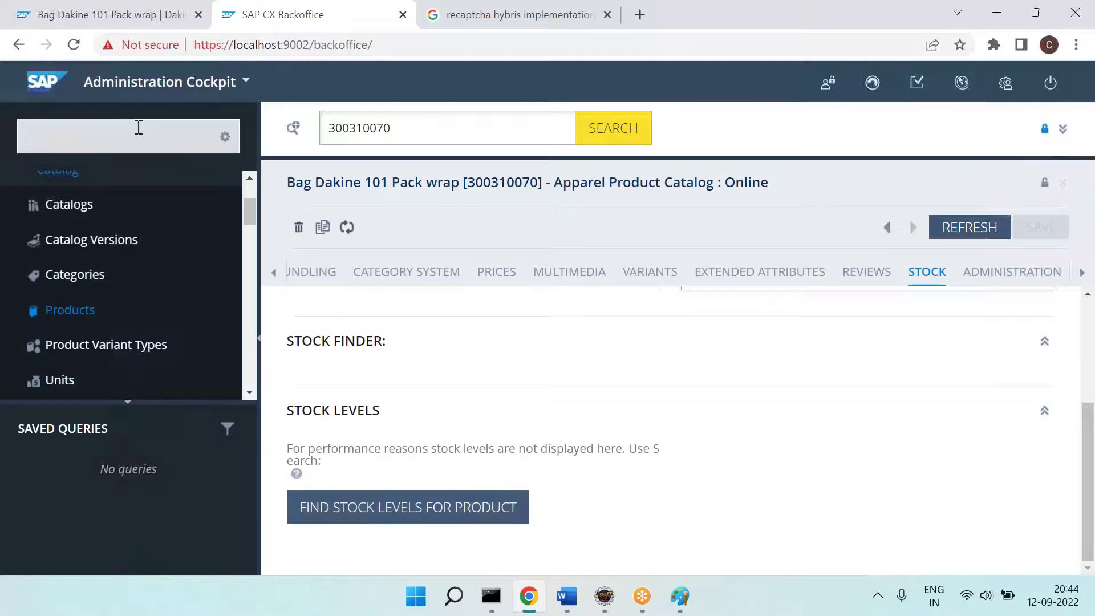
scroll(88, 271, "up", 3)
left_click(27, 291)
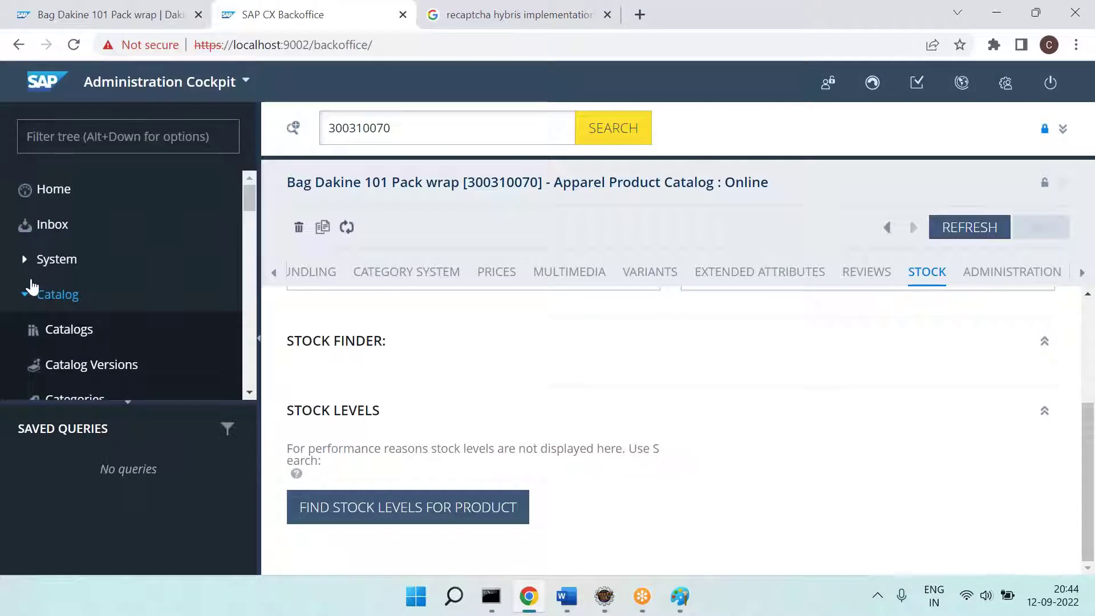
scroll(89, 330, "down", 5)
scroll(88, 330, "down", 10)
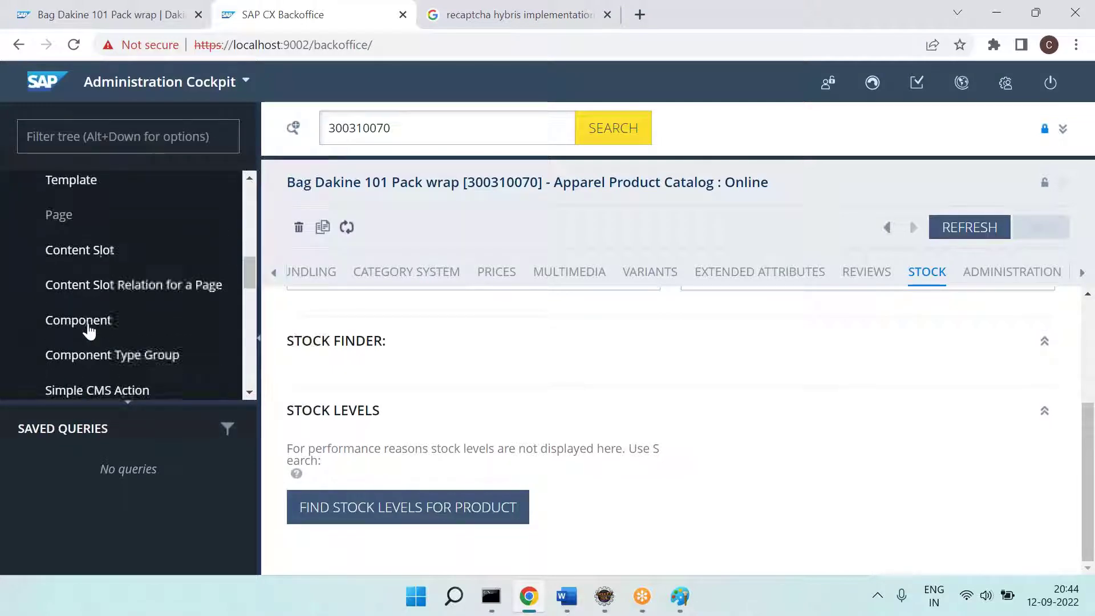
scroll(88, 329, "down", 3)
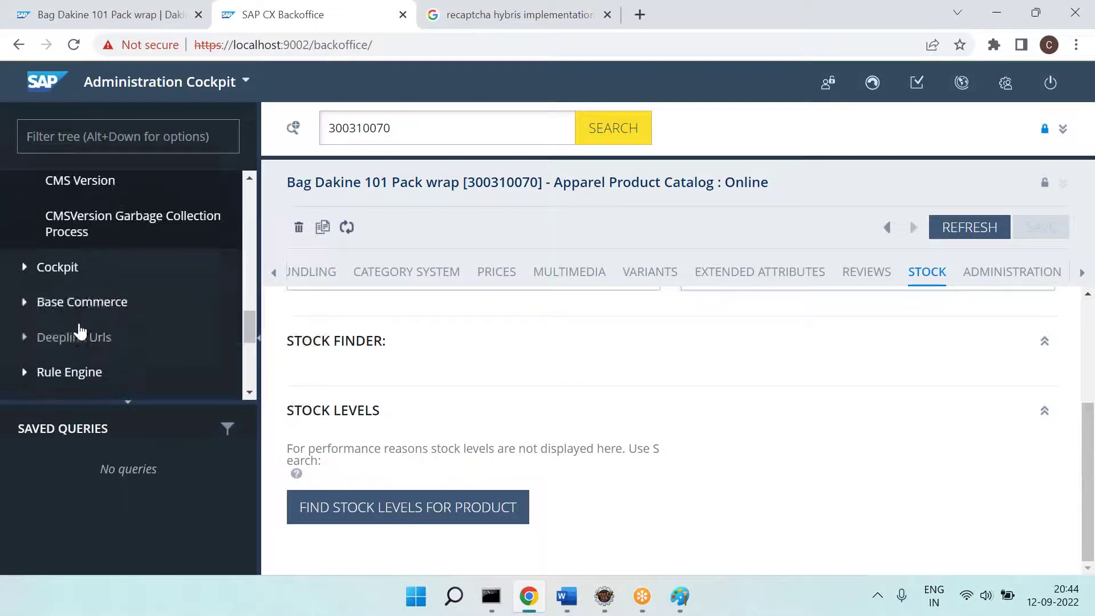
Step: Open Base Commerce > Base Store > Apparel Store UK and scroll to its Warehouses and Delivery Countries
left_click(25, 302)
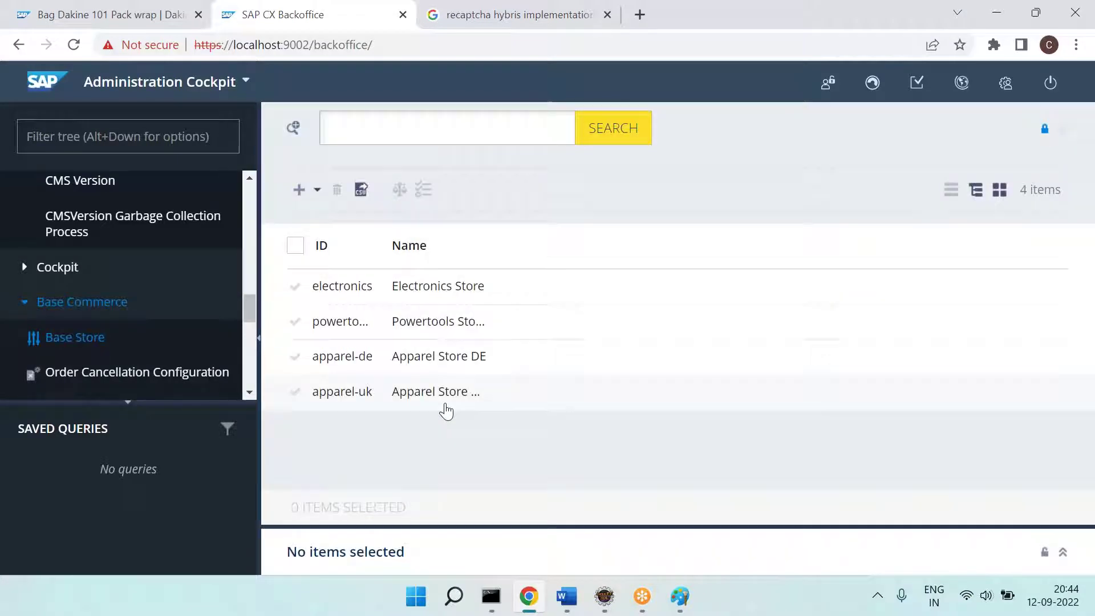
left_click(1063, 129)
scroll(612, 330, "down", 2)
scroll(612, 332, "down", 10)
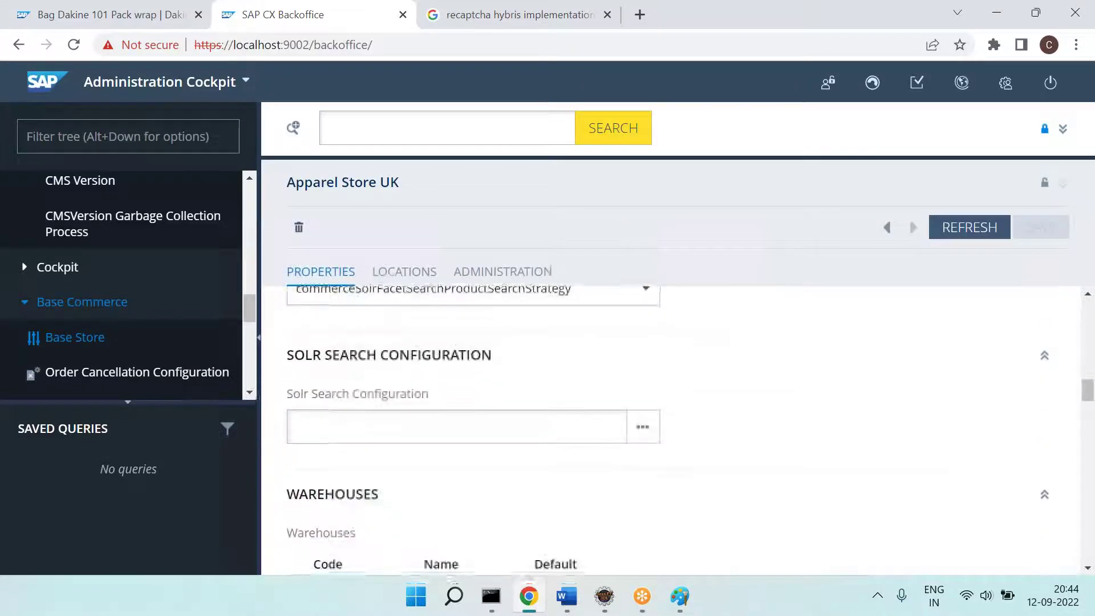
scroll(521, 440, "down", 1)
scroll(521, 439, "up", 3)
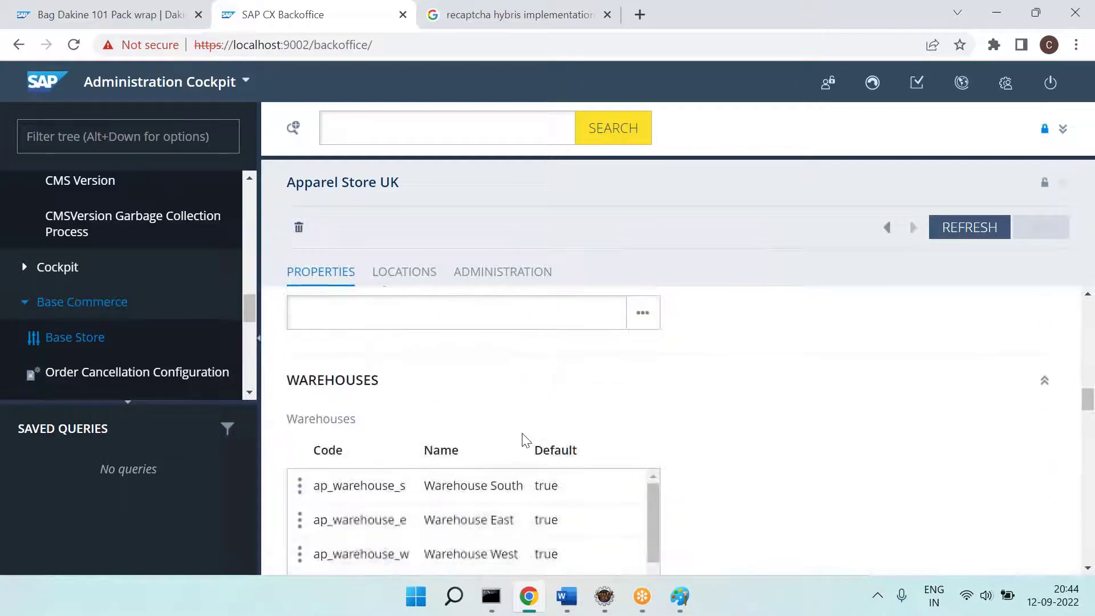
scroll(521, 439, "down", 4)
scroll(521, 440, "down", 3)
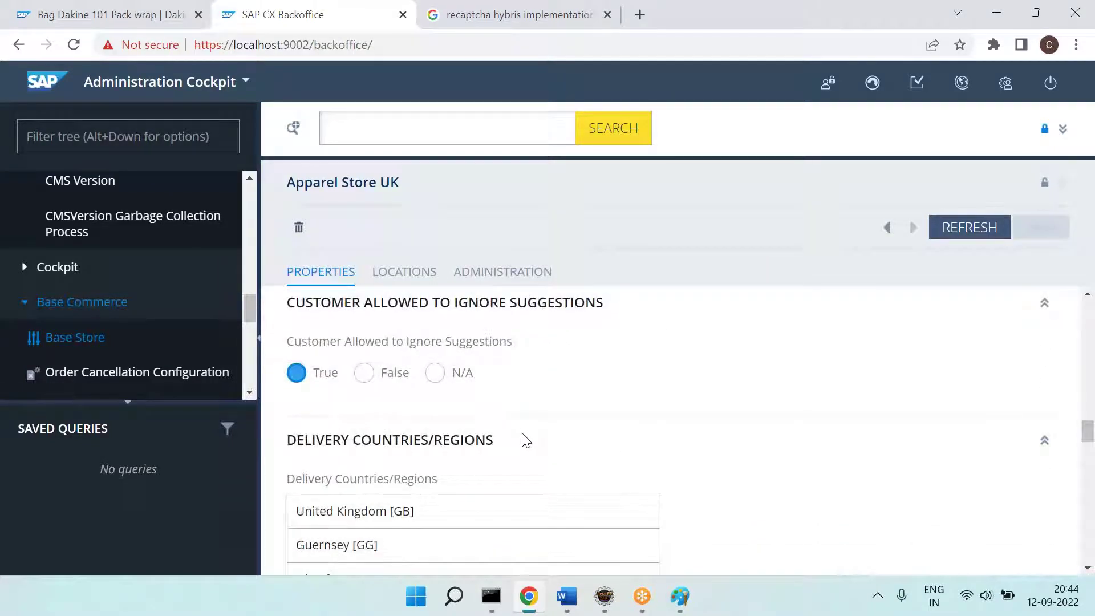
scroll(520, 433, "down", 1)
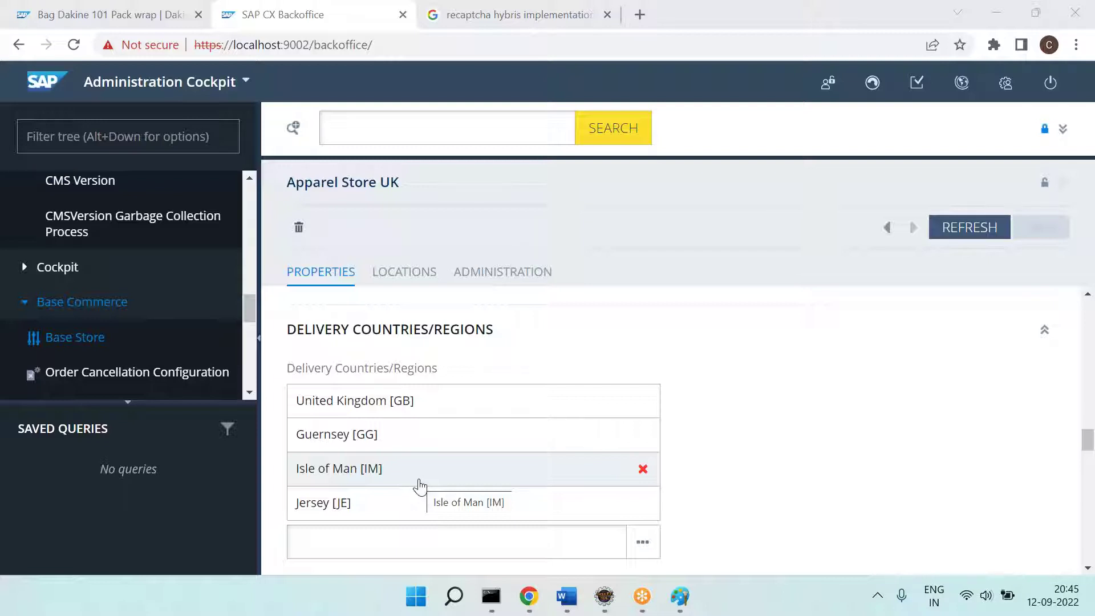
Step: Bring the Word notes forward and undo a stray letter typed after the stock line
left_click(567, 596)
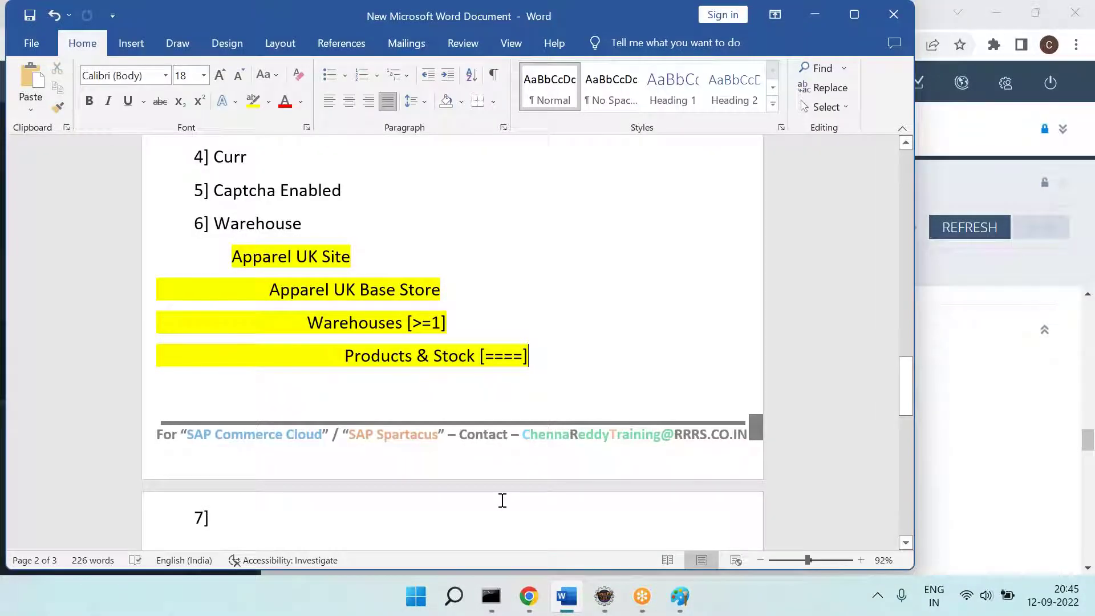
type("D")
key("ctrl+z")
Step: Enter 7] Delivery Countries / Regions on page 3, correcting 'Reasons', and begin item 8]
left_click(502, 500)
type("Delivery Countries / Reasons")
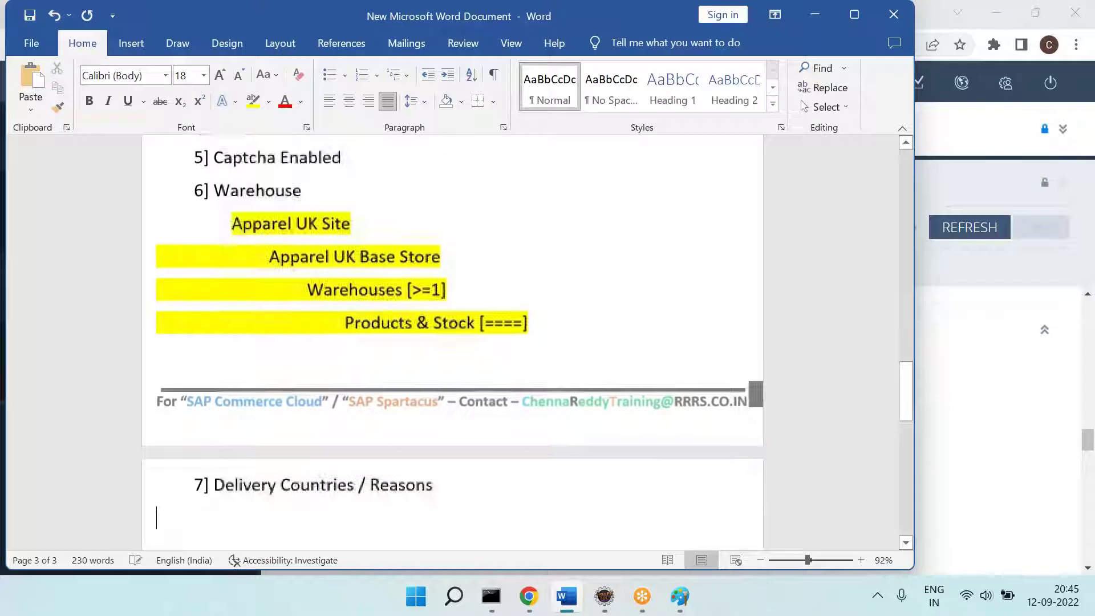
key("alt+Tab")
key("alt+Tab")
key("BackSpace")
key("BackSpace")
key("BackSpace")
key("BackSpace")
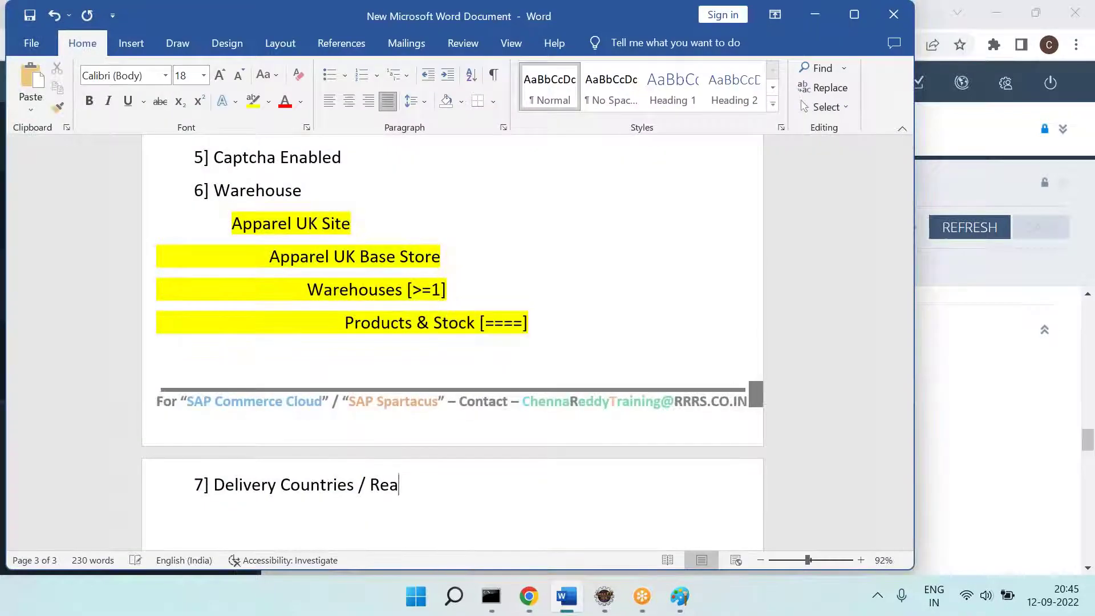
type("ions")
key("alt+Tab")
key("alt+Tab")
scroll(449, 440, "up", 10)
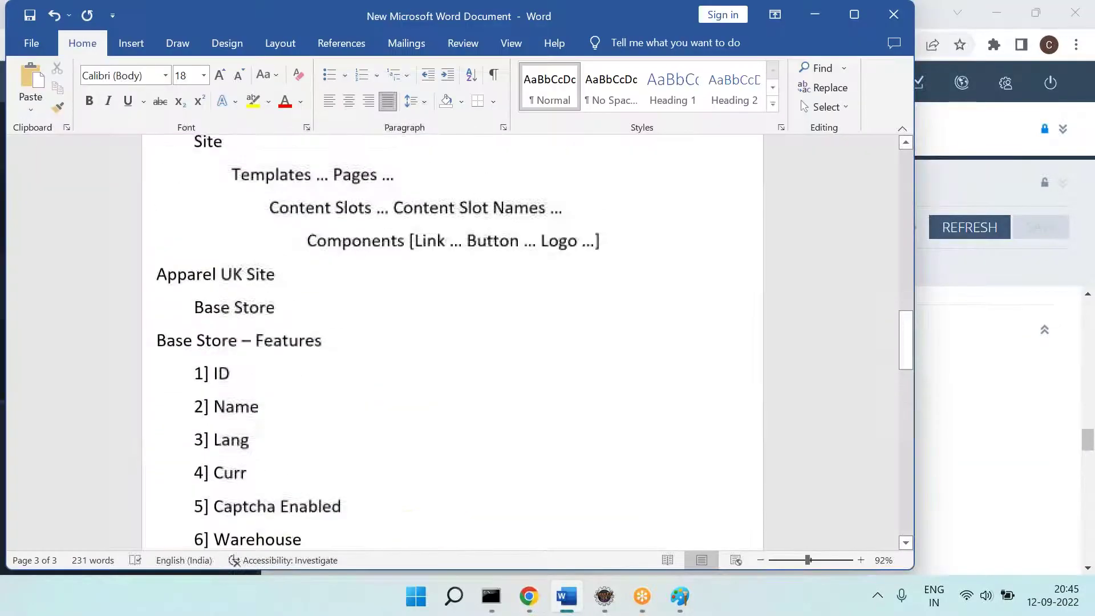
scroll(333, 429, "down", 3)
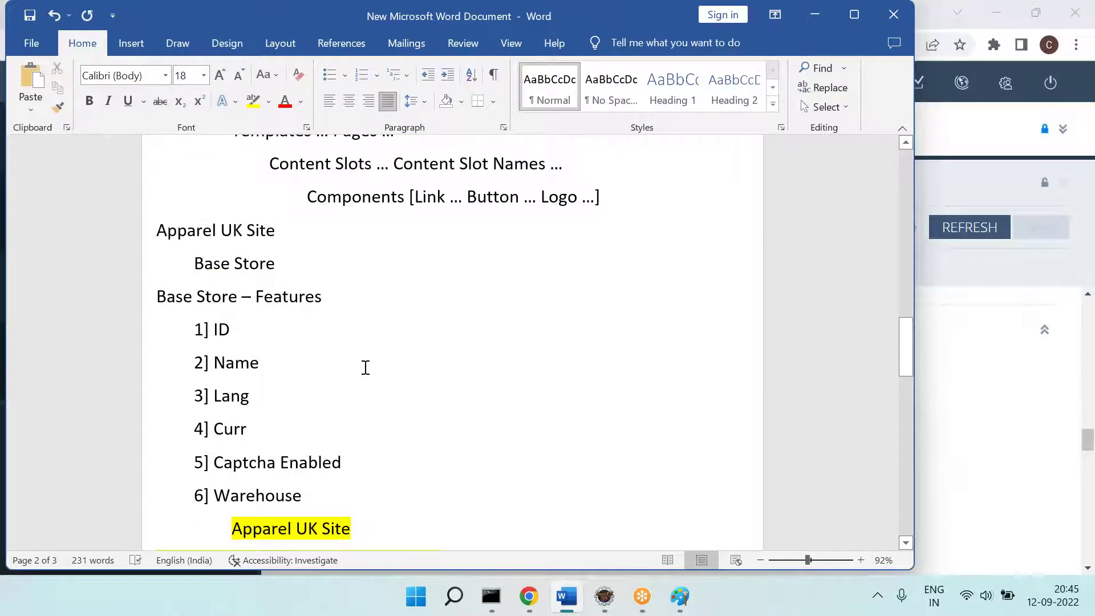
scroll(366, 367, "down", 5)
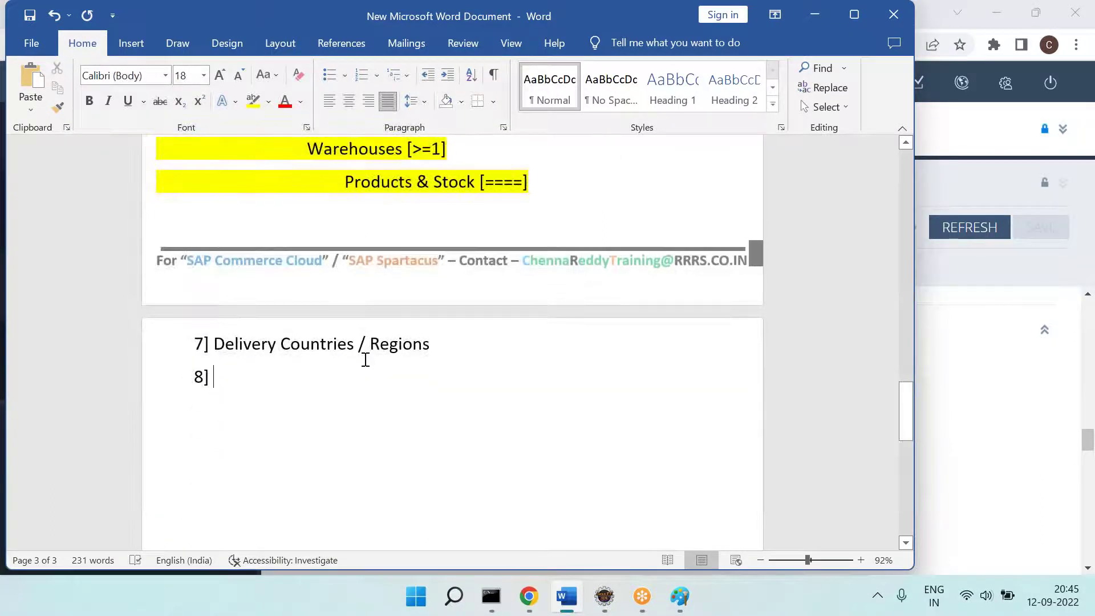
Step: Check Backoffice's Billing Countries/Regions, then add 8] Billing Countries / Regions to the notes, starting 9]
key("alt+Tab")
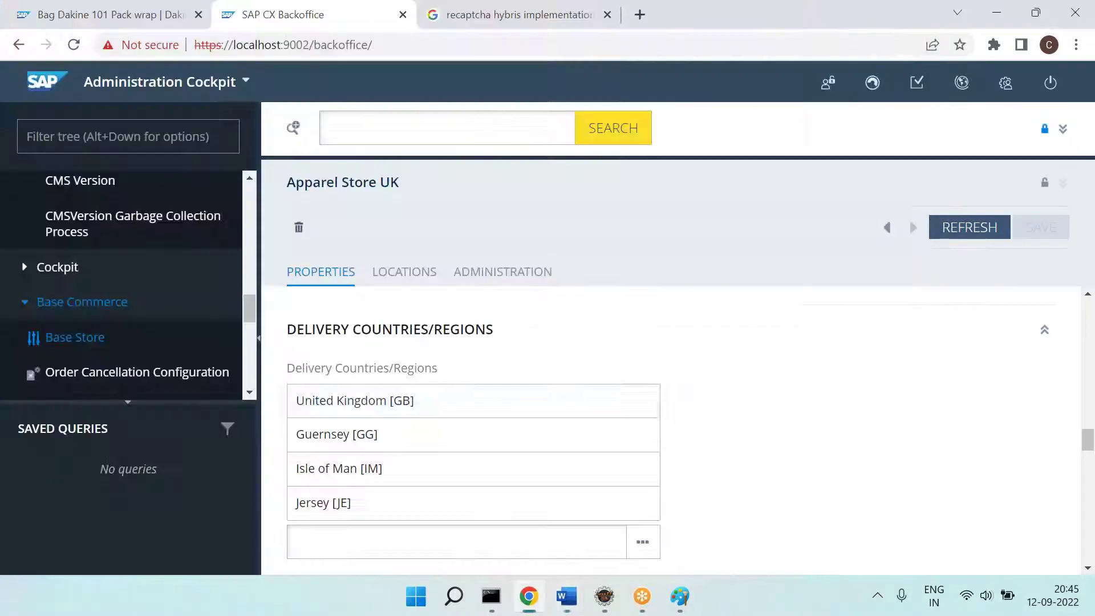
scroll(491, 423, "down", 5)
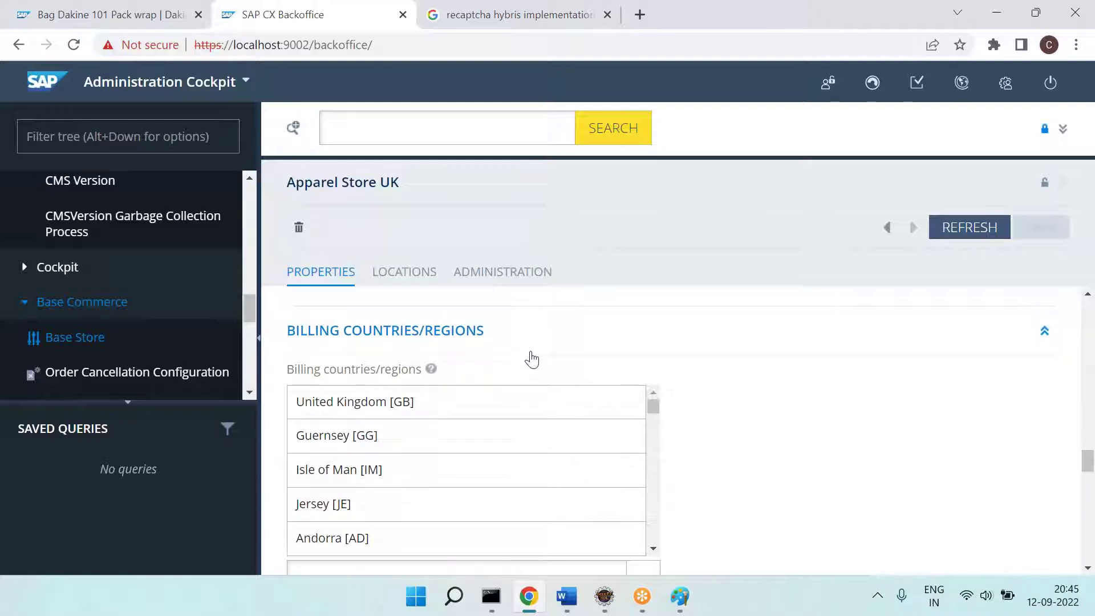
key("alt+Tab")
type("Billling Cou")
key("BackSpace")
key("BackSpace")
key("BackSpace")
key("BackSpace")
key("BackSpace")
key("BackSpace")
key("BackSpace")
key("BackSpace")
type("ing Countries ")
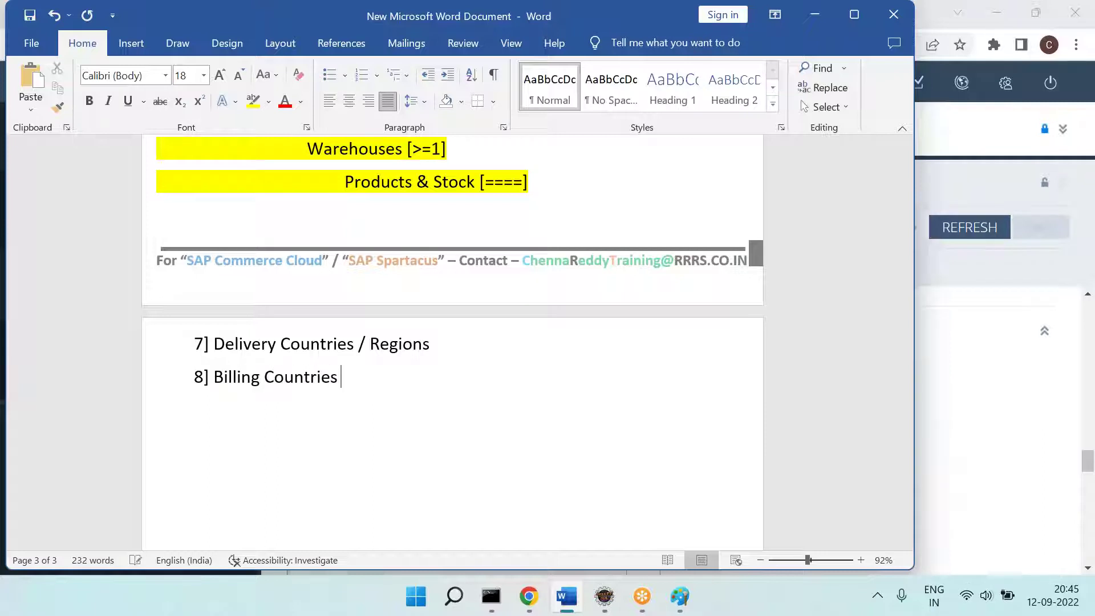
type("/ Regions")
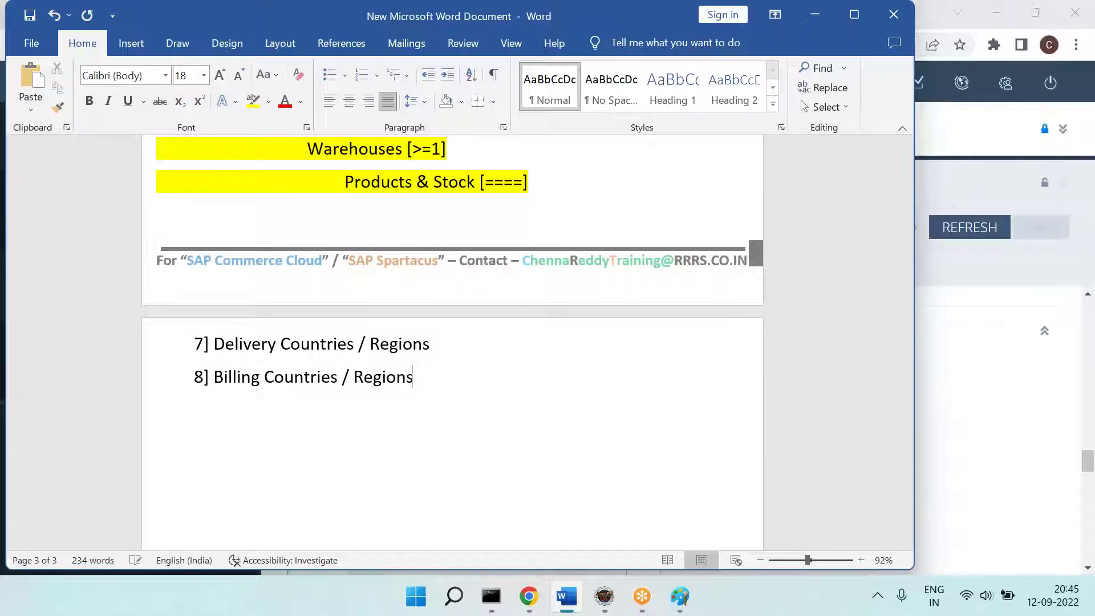
type("9]")
Step: Scroll through Apparel Store UK's billing countries list in Backoffice
key("alt+Tab")
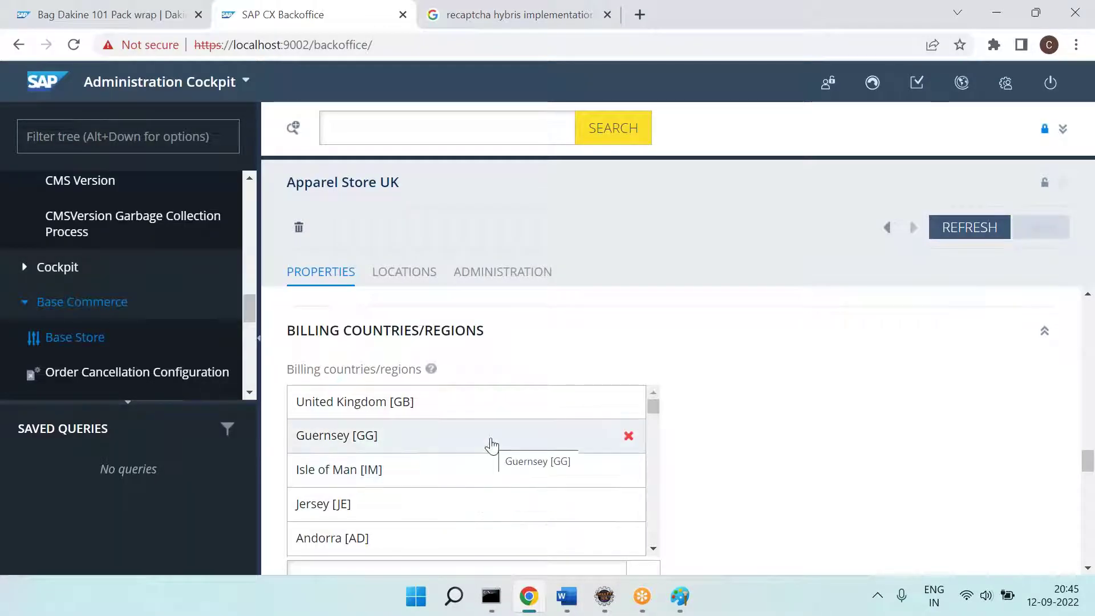
scroll(490, 444, "down", 5)
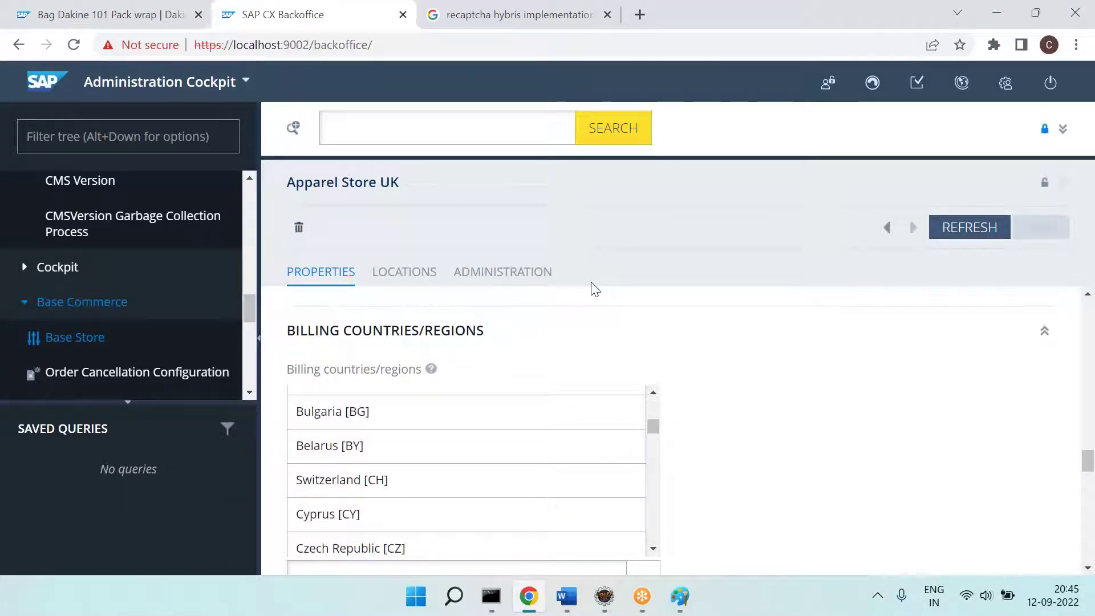
scroll(709, 385, "down", 4)
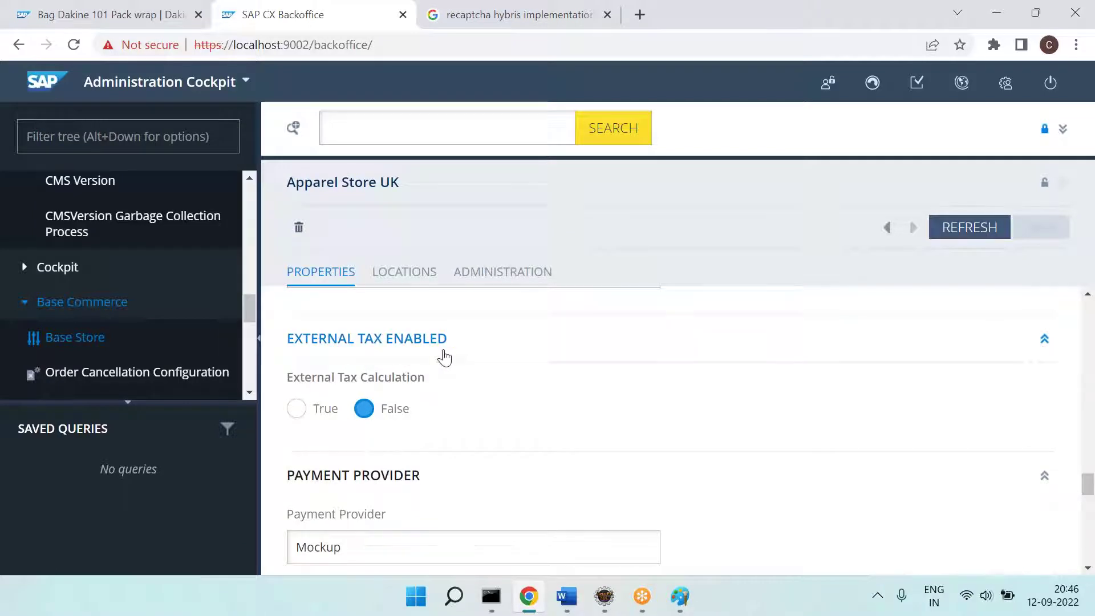
Step: Add 9] External Tax Enable [True / False] to the notes with 10] started, then show the storefront page
key("alt+Tab")
type("External Tax Enable [True / False] ")
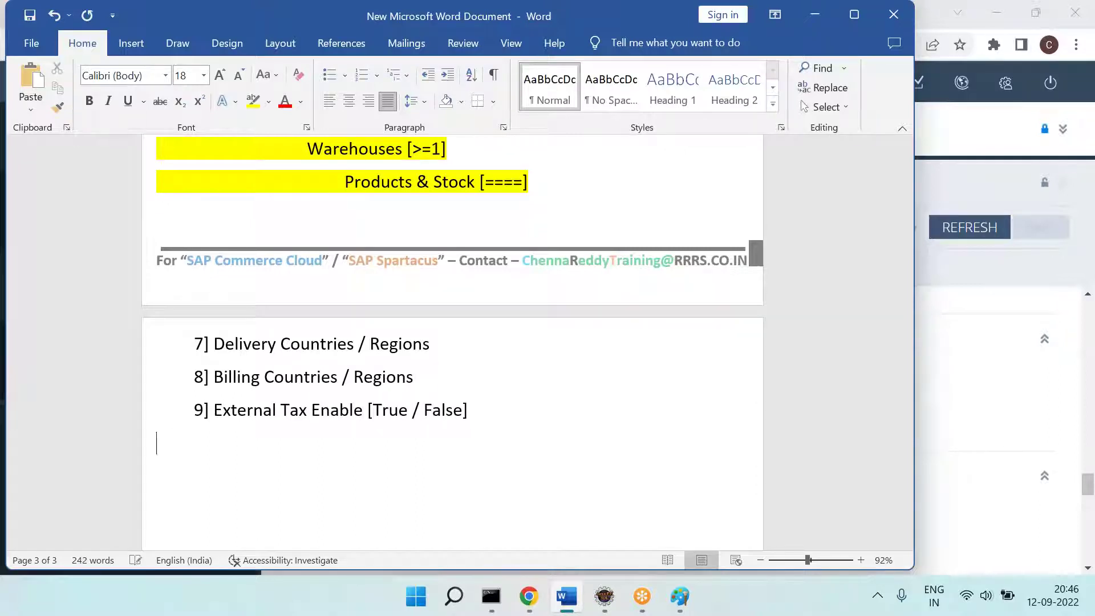
type("10")
key("alt+Tab")
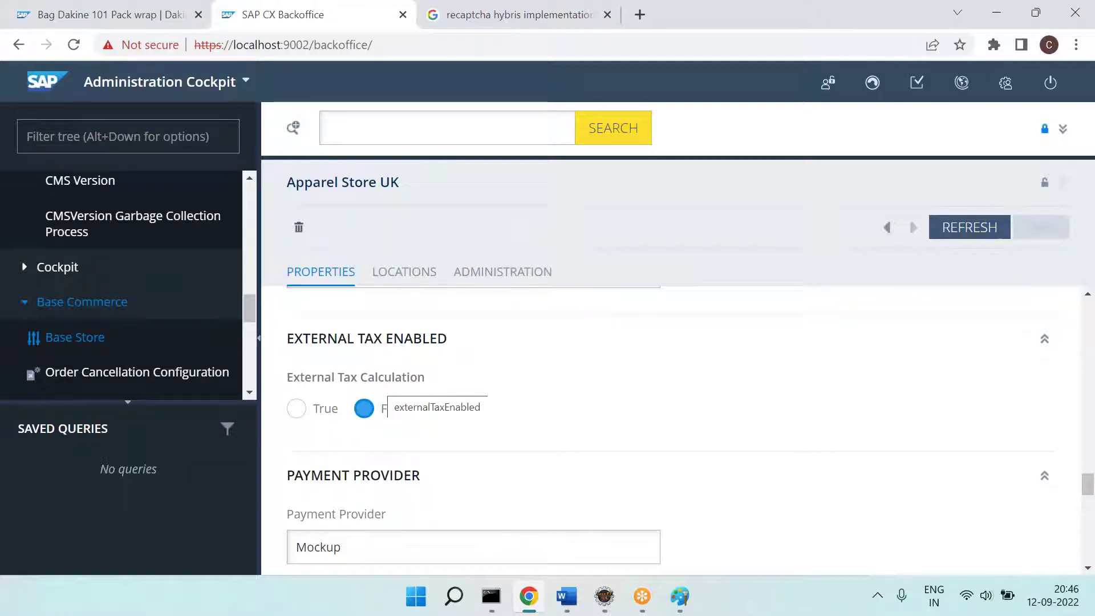
left_click(191, 13)
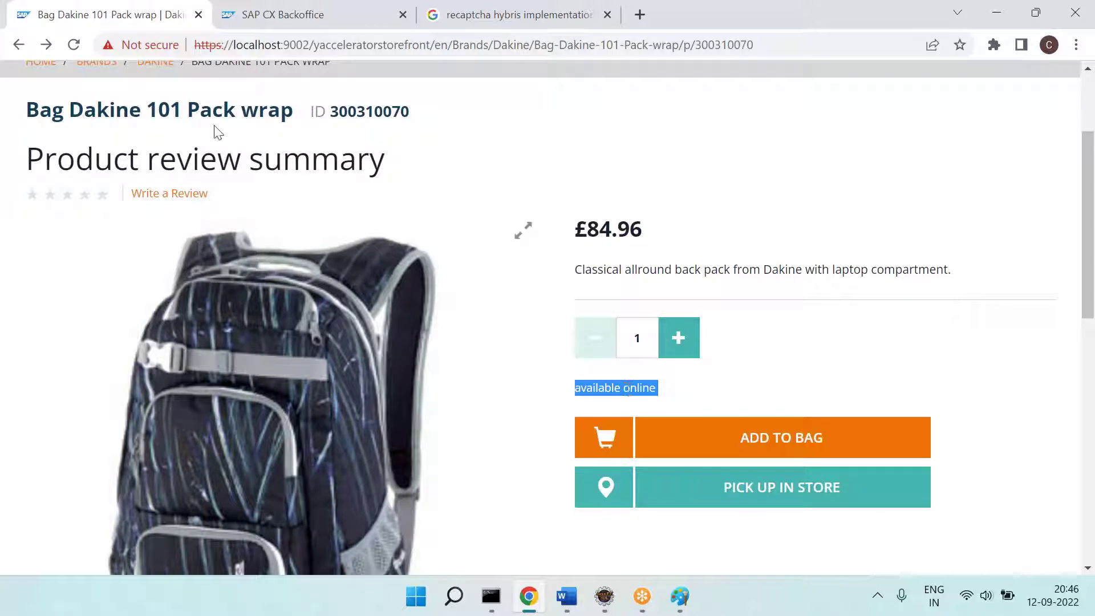
Step: Toggle Apparel Store UK's External Tax Calculation to True and back to False without saving
left_click(226, 41)
left_click(245, 13)
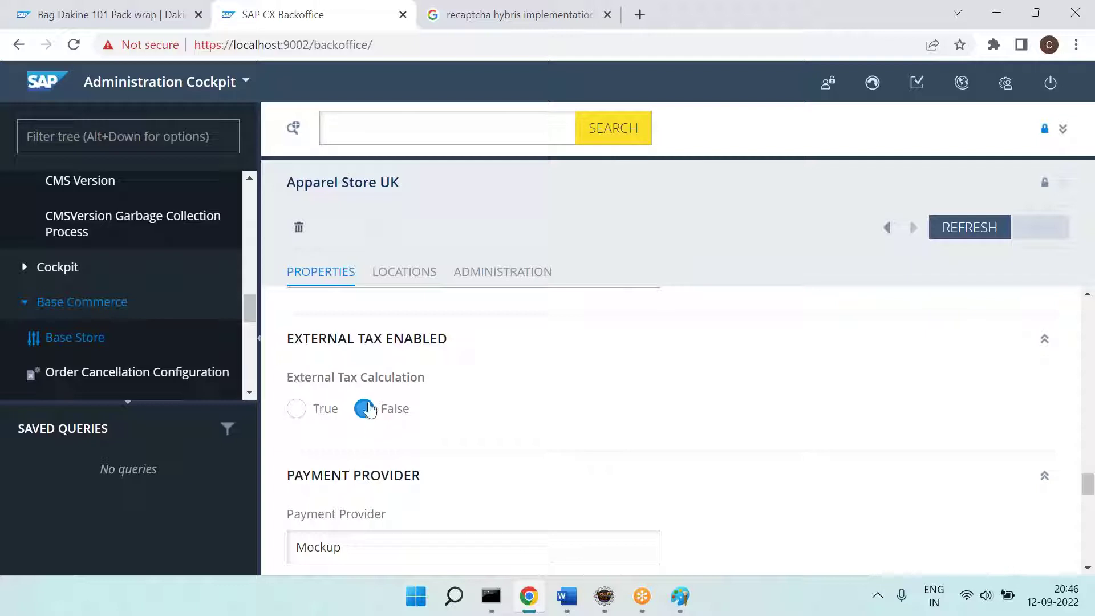
left_click(302, 415)
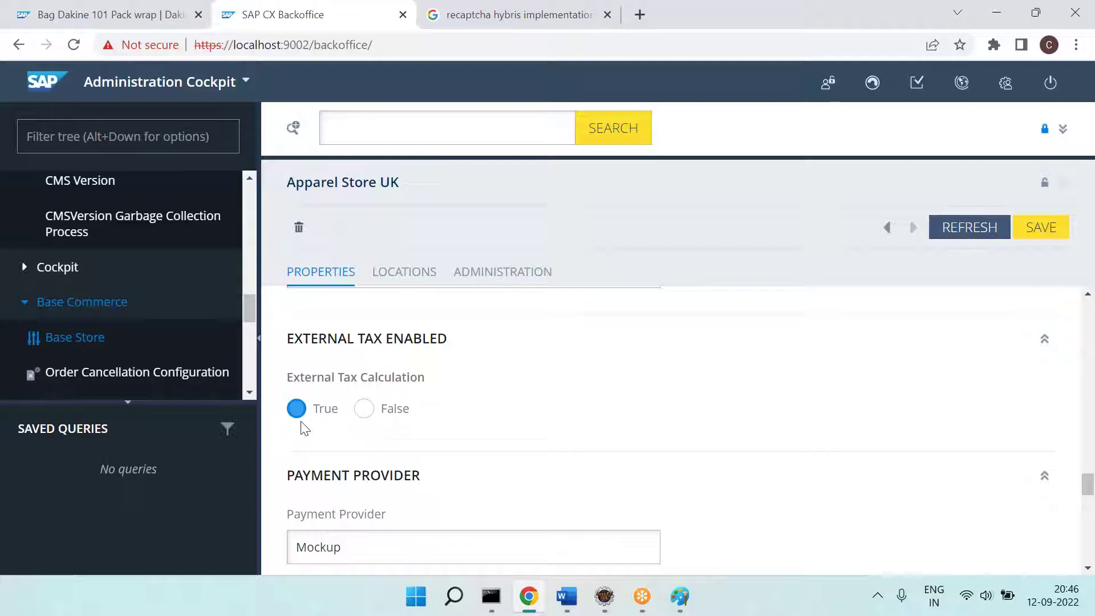
left_click(368, 421)
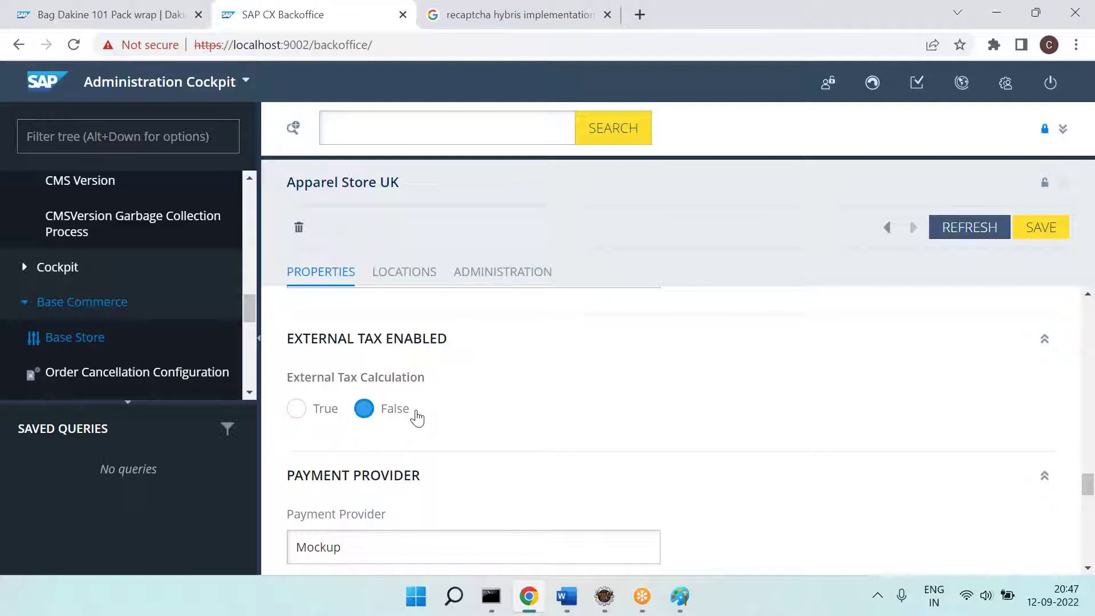
scroll(416, 417, "down", 1)
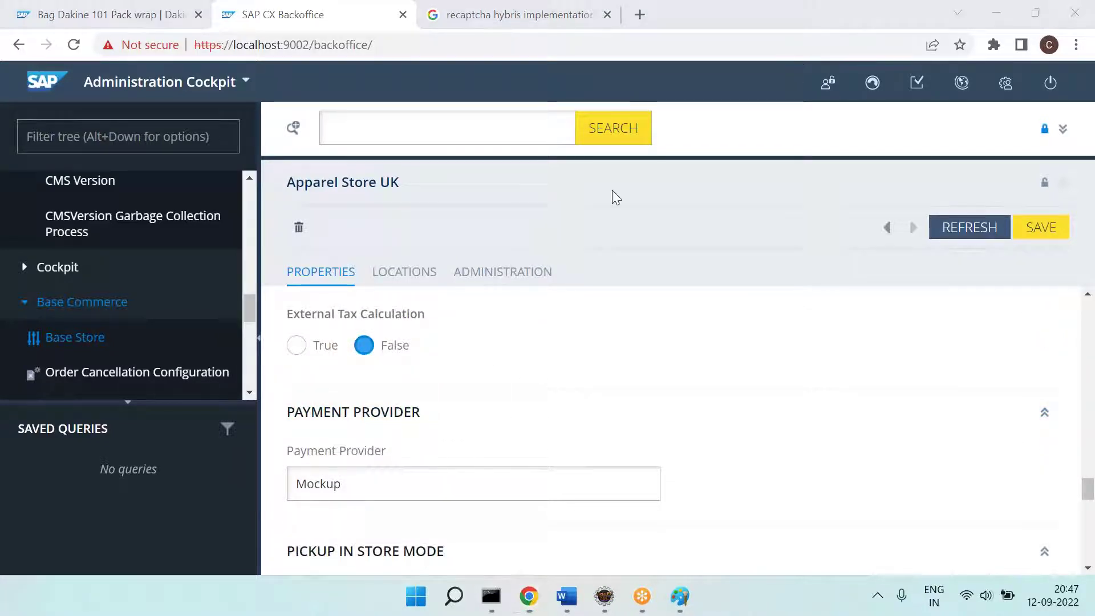
Step: Add 10] Payment Provider with 11] to the notes, then select the store's Mockup payment provider value
scroll(367, 369, "down", 1)
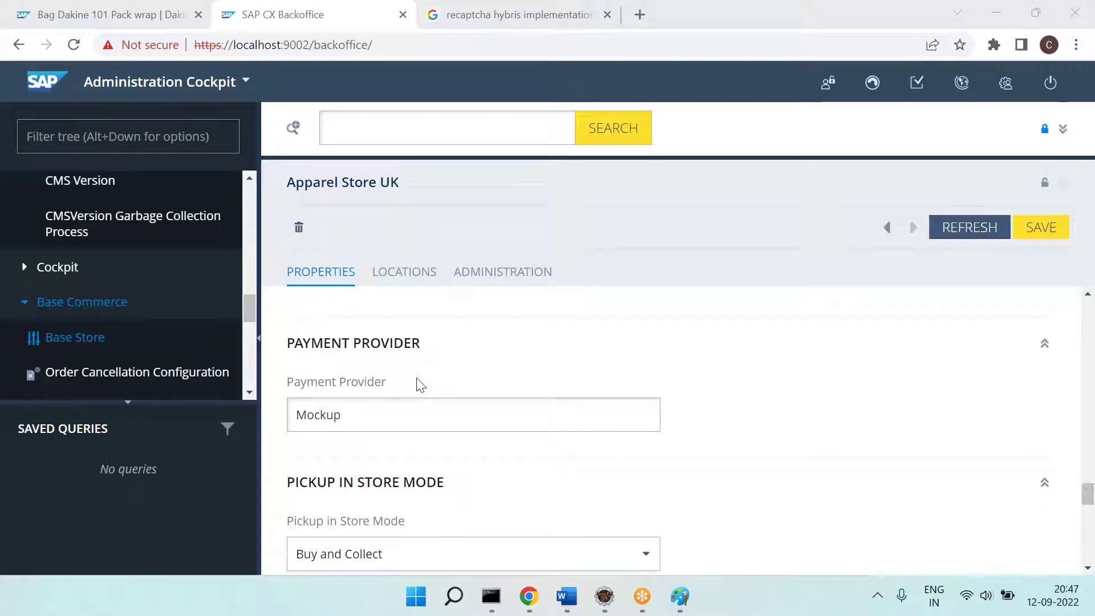
key("alt+Tab")
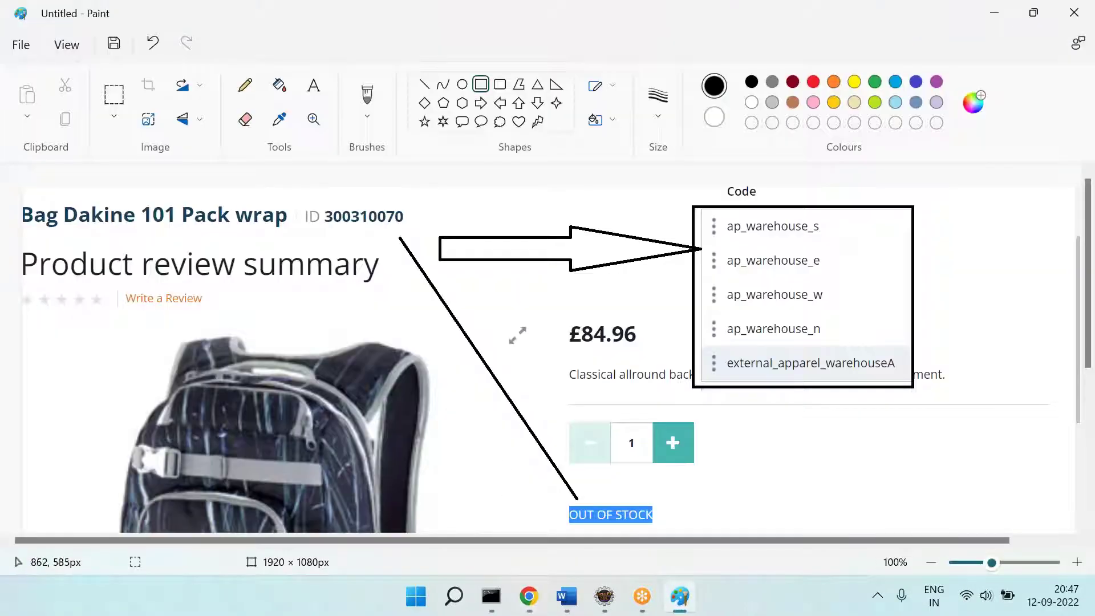
left_click(567, 596)
type("Payment Provider ")
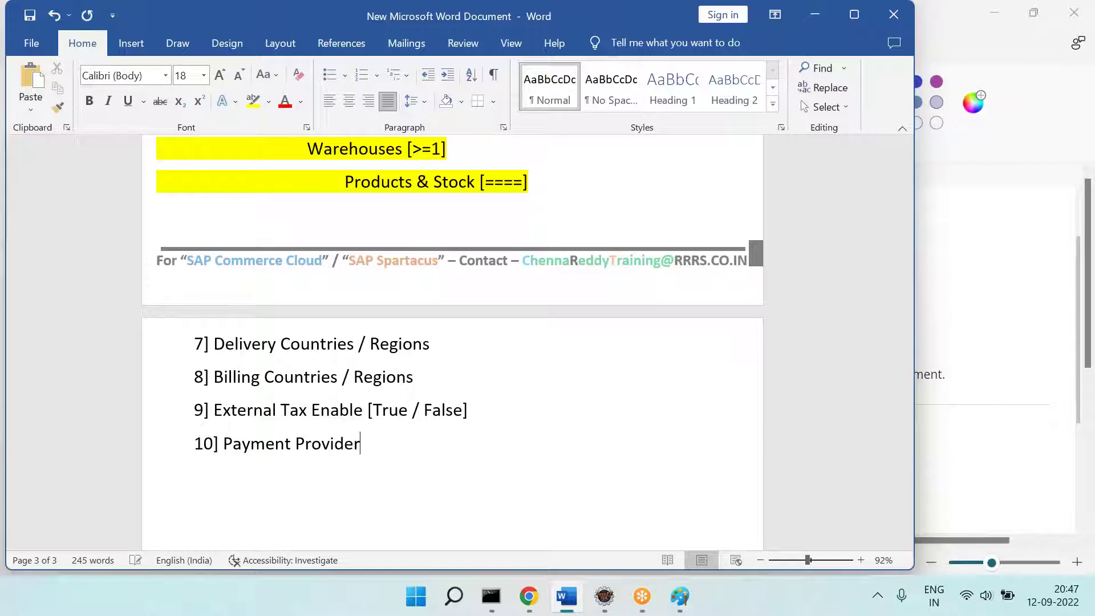
type("11]")
left_click(566, 596)
left_click(528, 596)
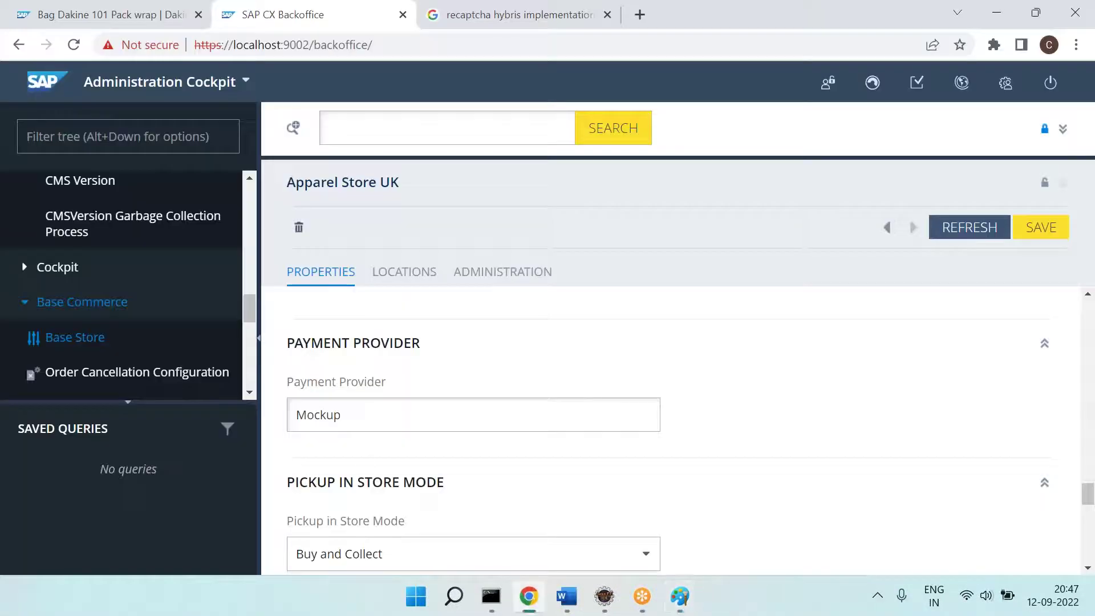
double_click(320, 410)
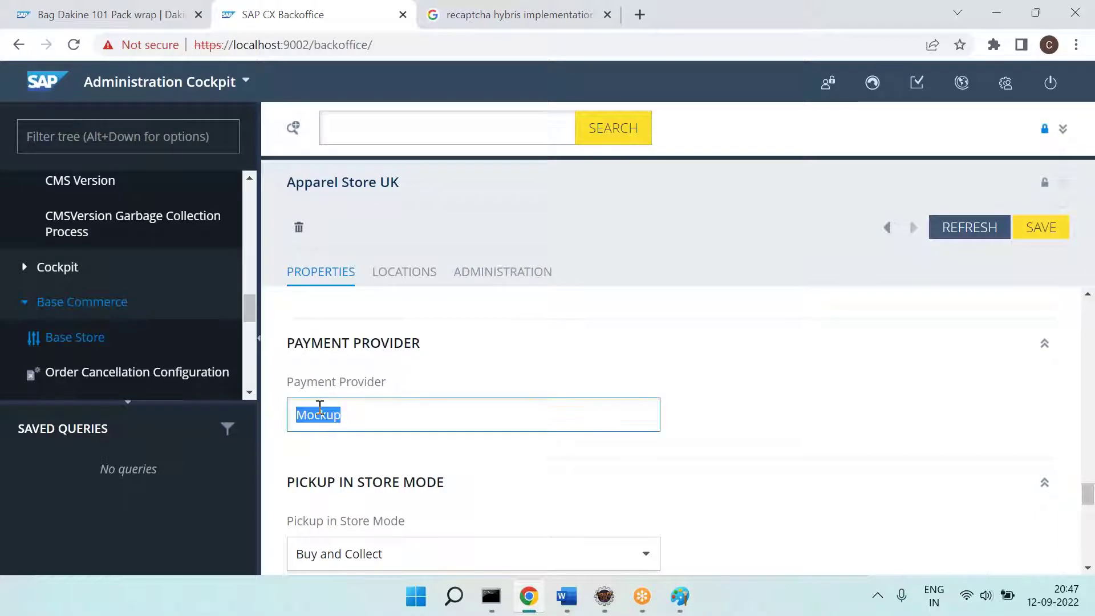
Step: Add the Bag Dakine 101 Pack wrap to the bag and proceed to checkout
left_click(114, 13)
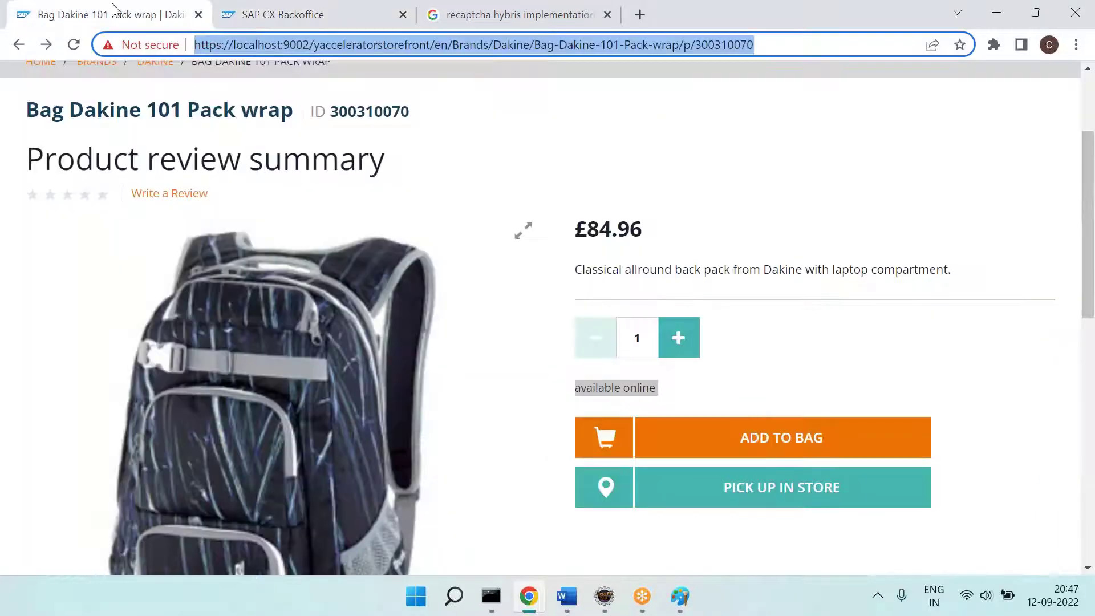
left_click(811, 433)
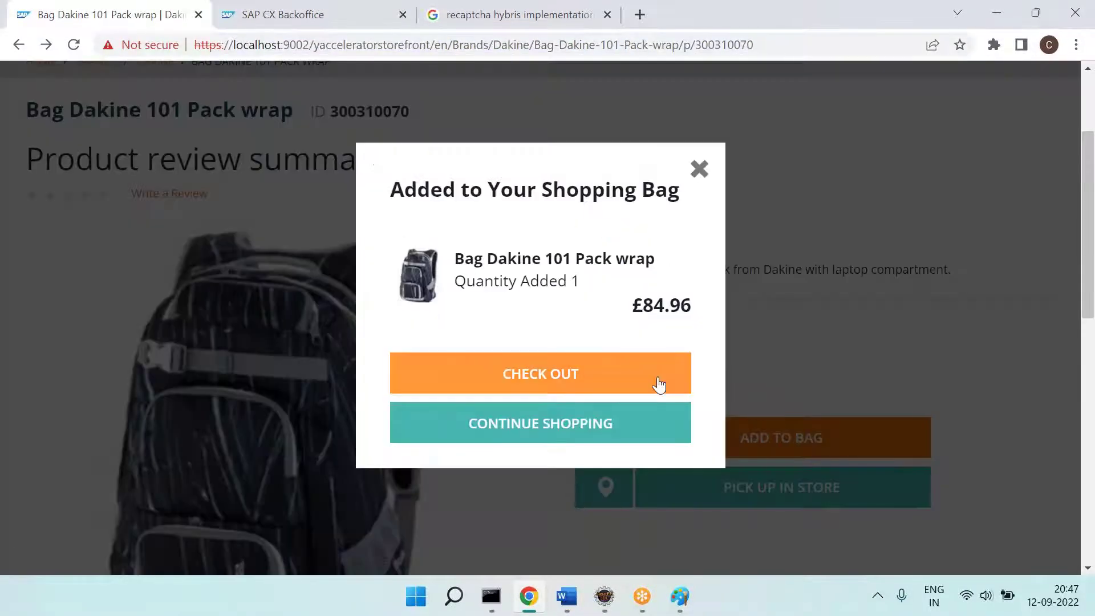
left_click(655, 382)
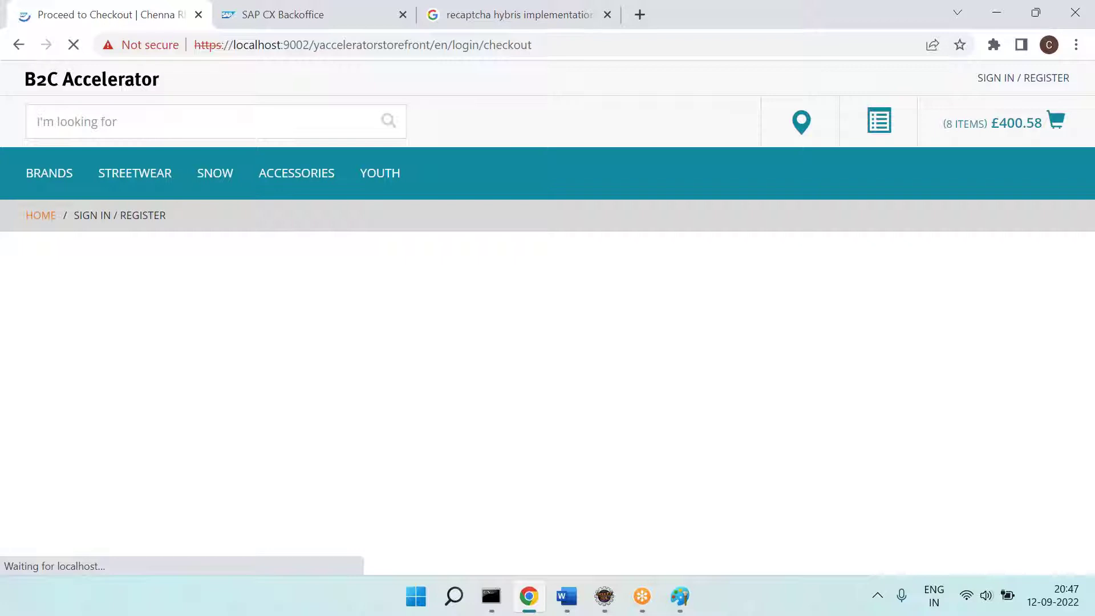
Step: Open mock-payment-spring.xml in Eclipse by searching 'mock*pay', then return to the storefront checkout page
left_click(604, 596)
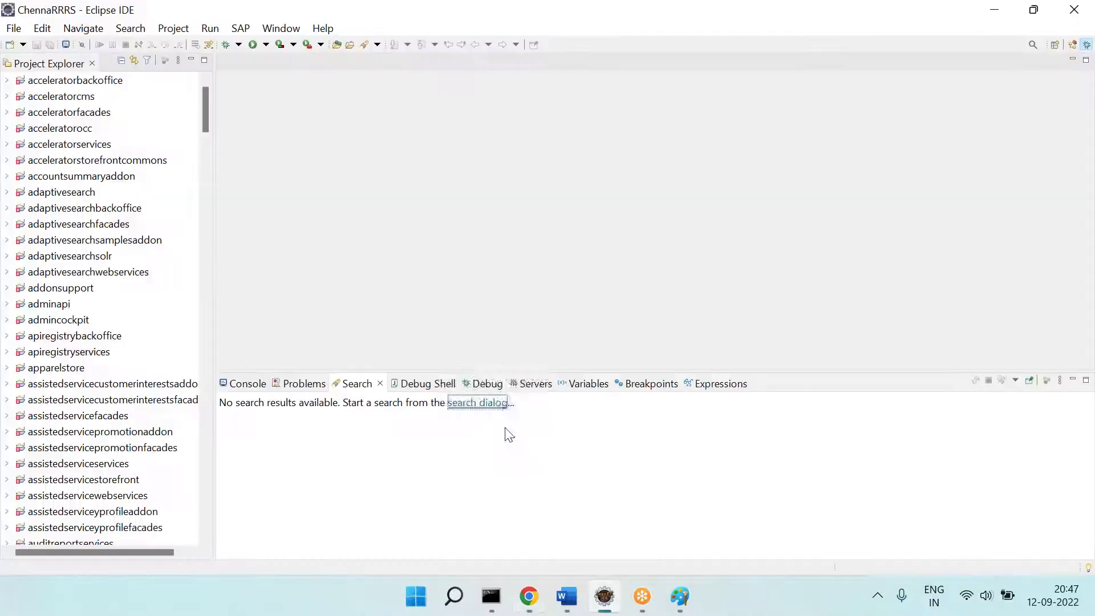
key("ctrl+shift+r")
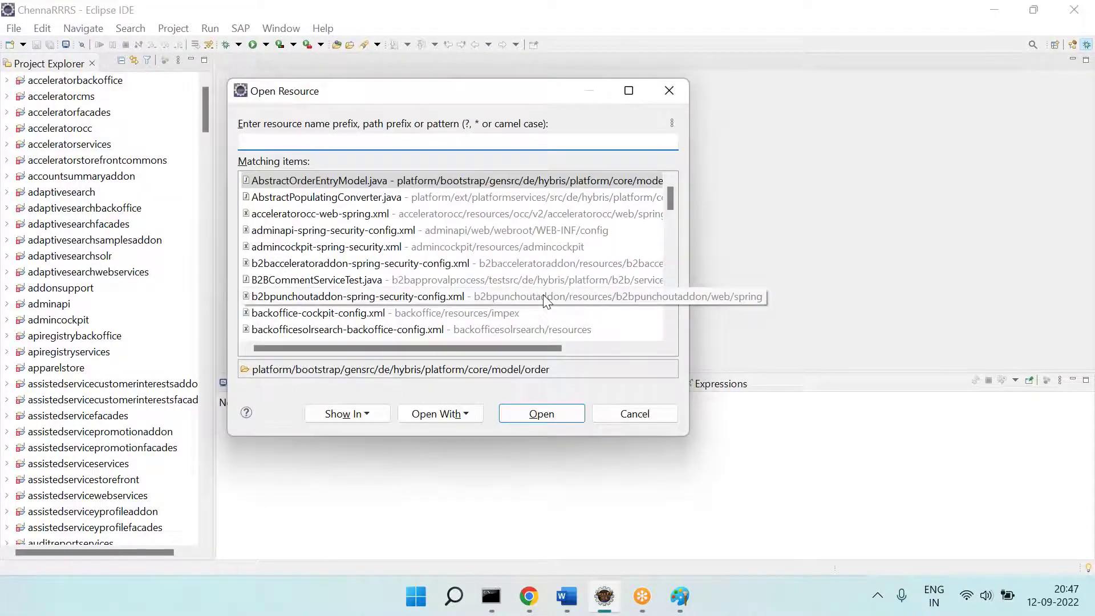
type("mock*pr")
key("BackSpace")
type("ay")
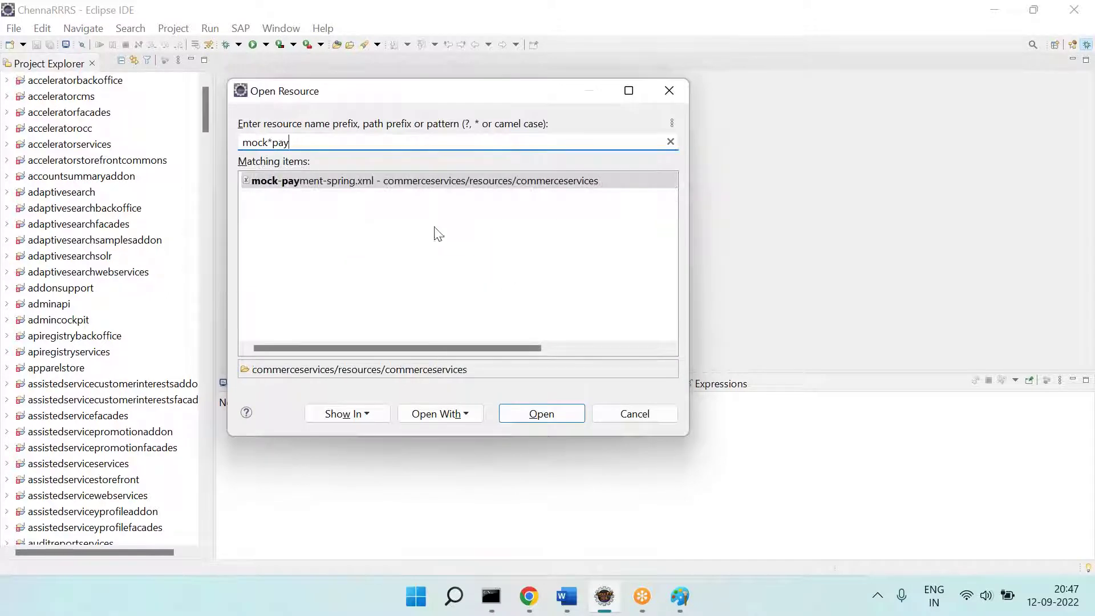
double_click(345, 184)
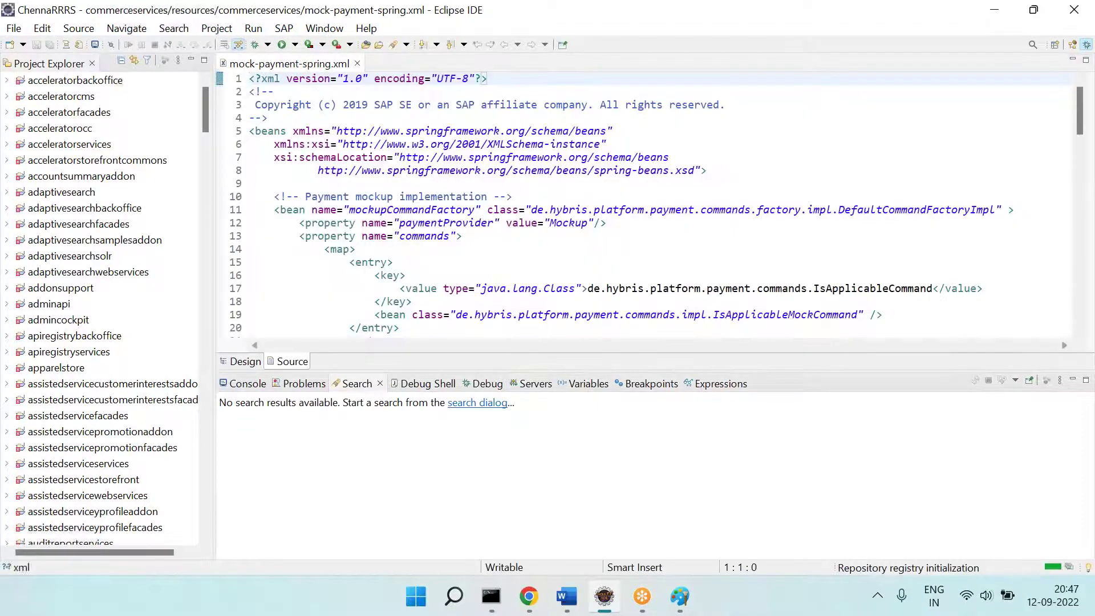
scroll(679, 108, "down", 3)
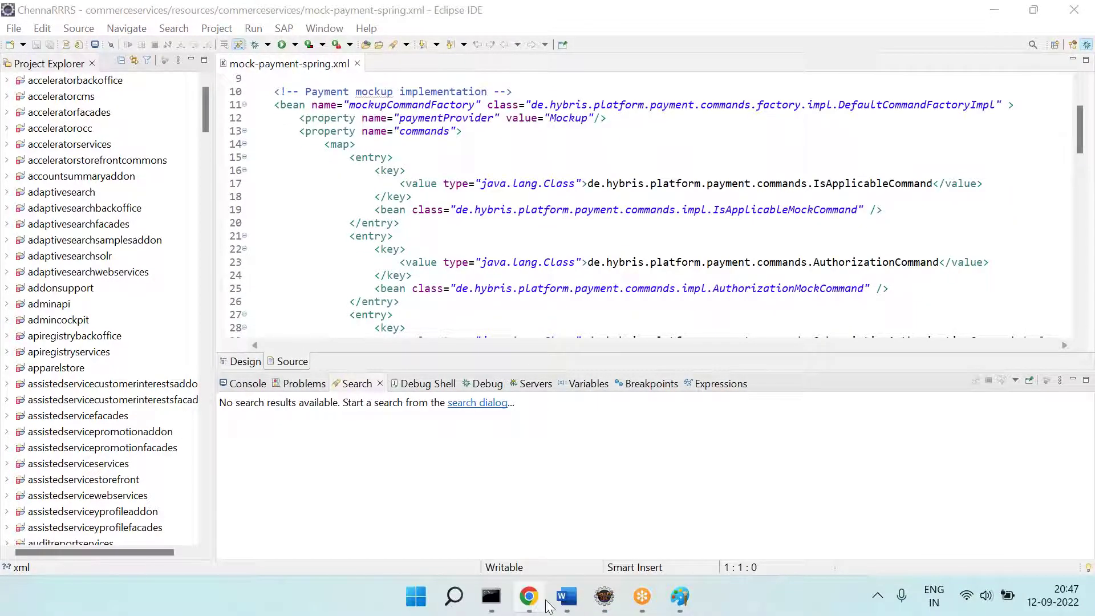
left_click(529, 597)
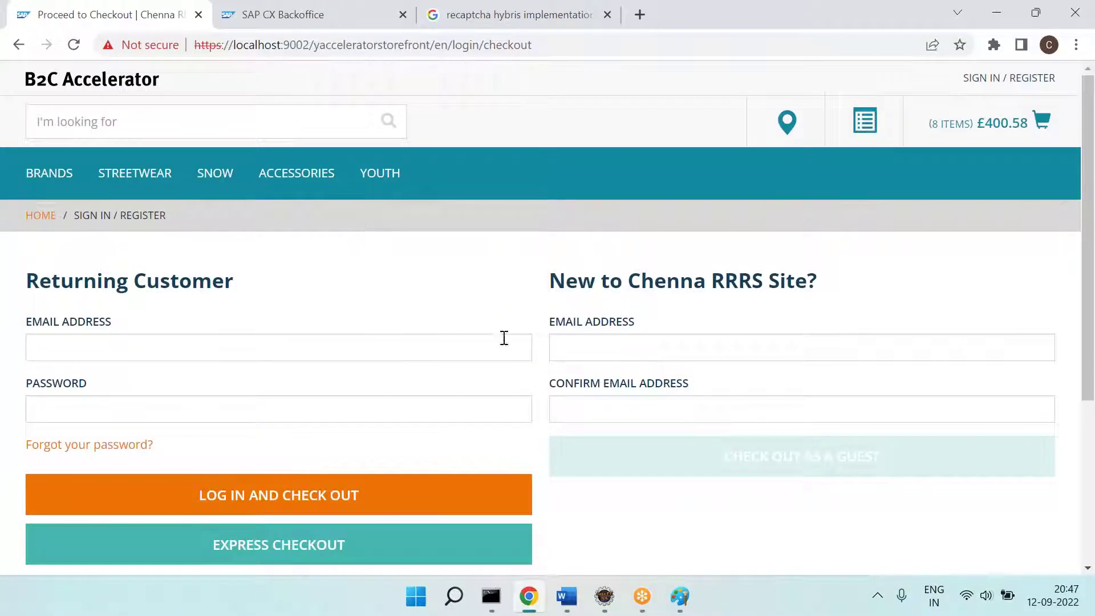
Step: Enter a guest e-mail, paste it into Confirm Email, and continue checkout as a guest
left_click(556, 341)
key("Tab")
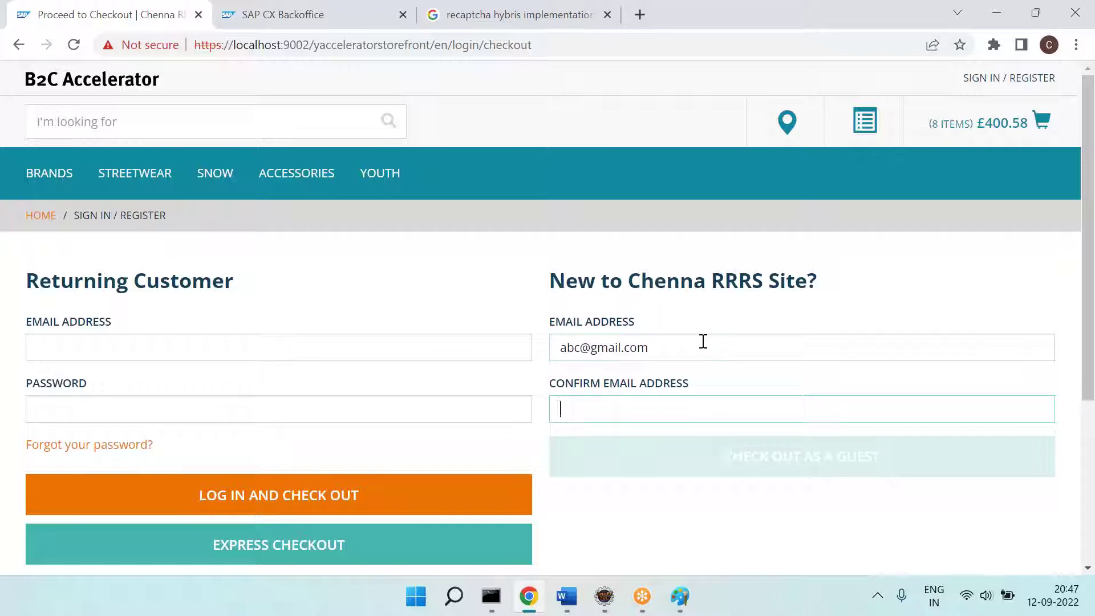
triple_click(703, 341)
key("ctrl+c")
key("Tab")
key("ctrl+v")
left_click(706, 453)
Step: Compare the mock payment configuration with Apparel Store UK's Mockup Payment Provider in Backoffice
key("alt+Tab")
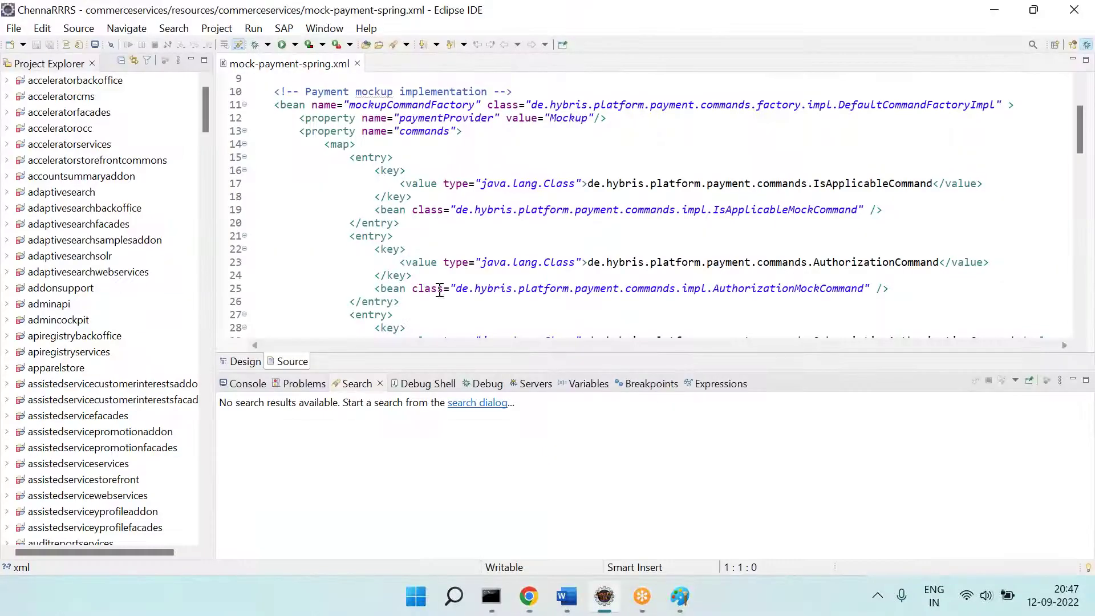
key("alt+Tab")
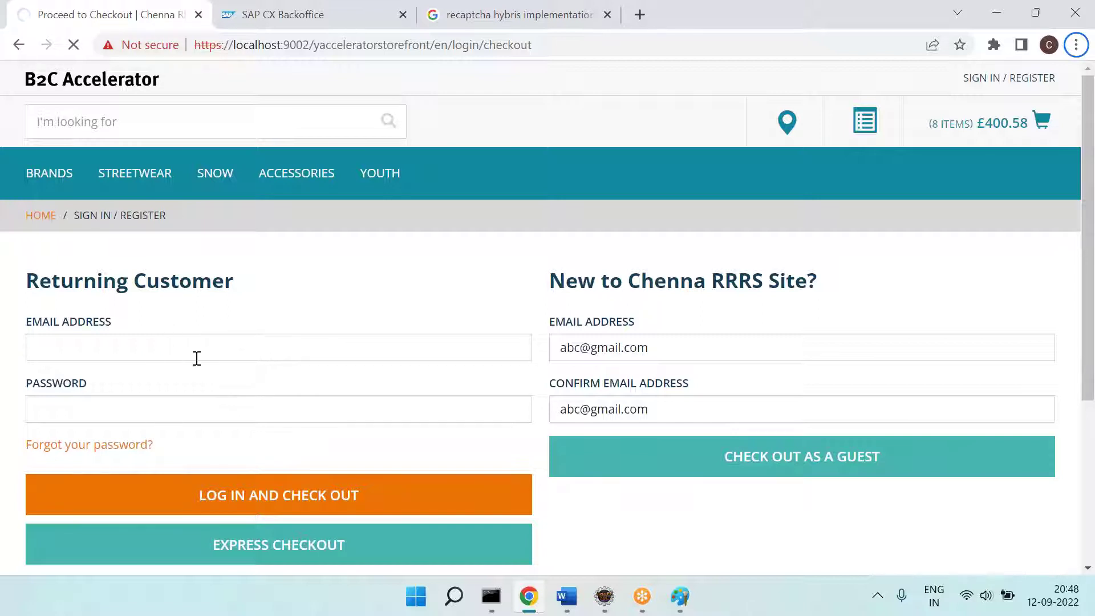
left_click(603, 594)
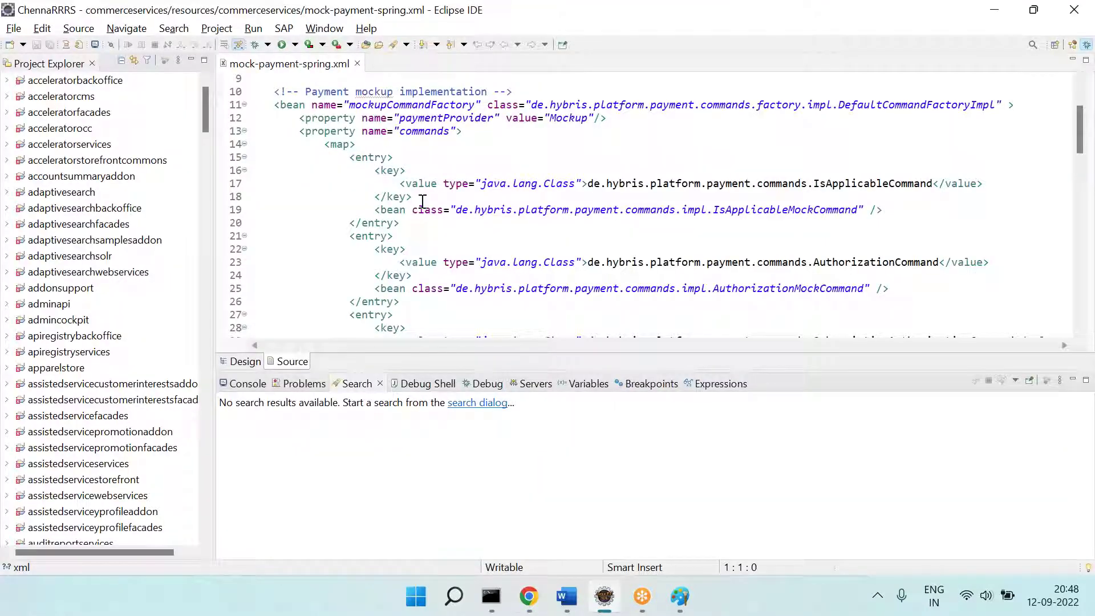
mouse_move(396, 244)
left_click(529, 596)
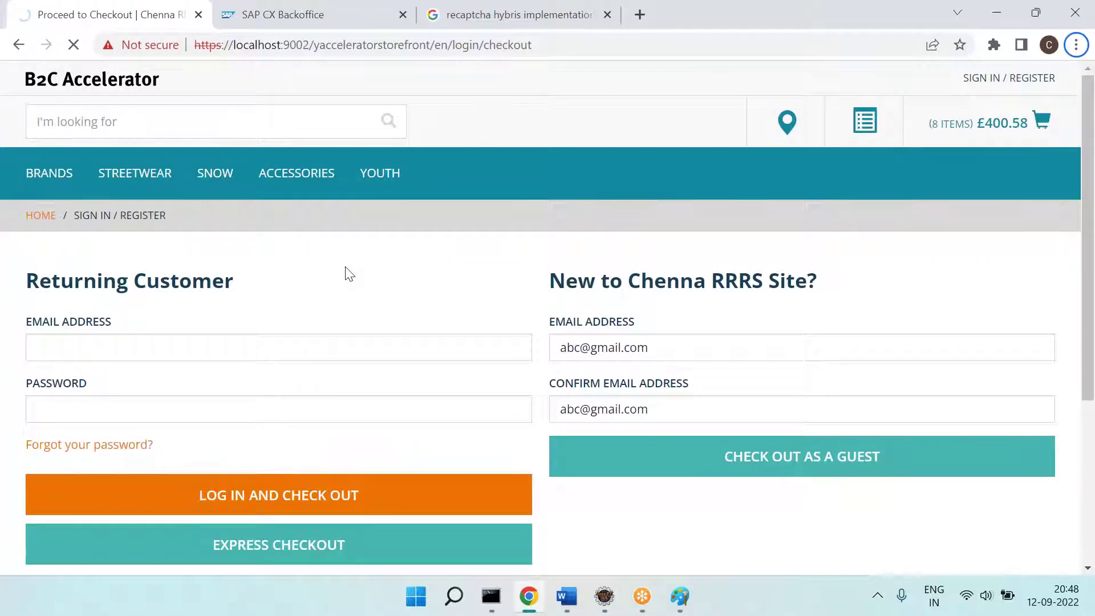
left_click(604, 595)
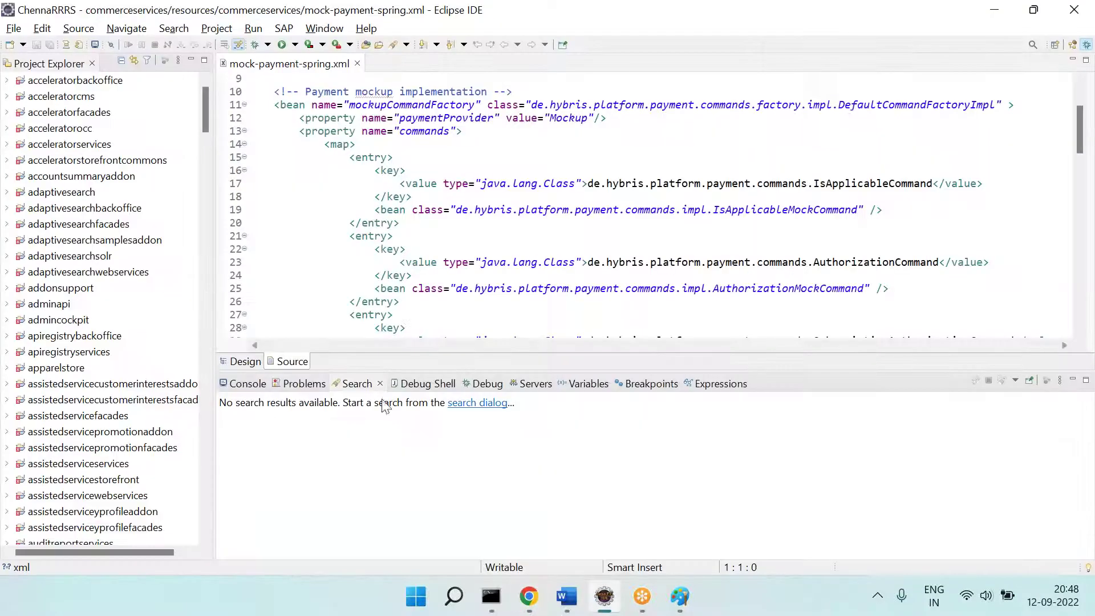
left_click(529, 596)
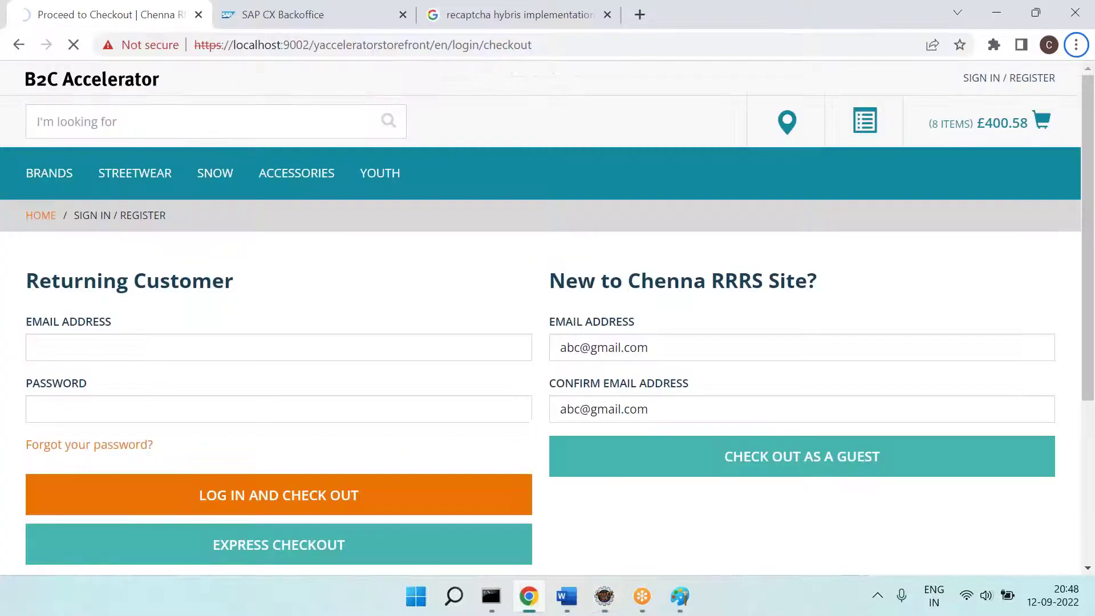
left_click(264, 16)
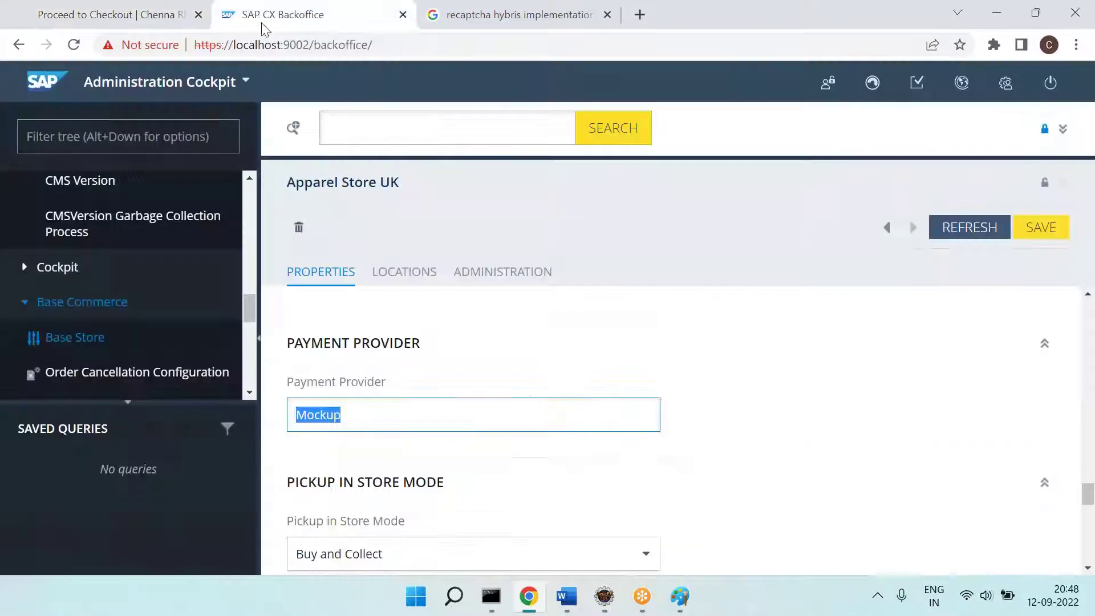
left_click(379, 404)
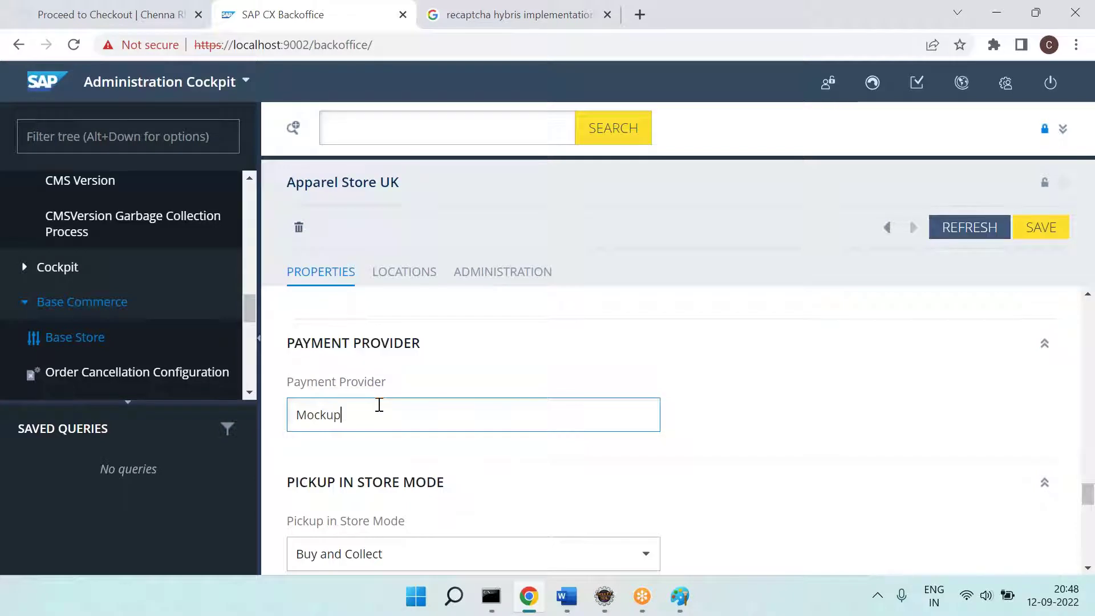
scroll(449, 370, "down", 2)
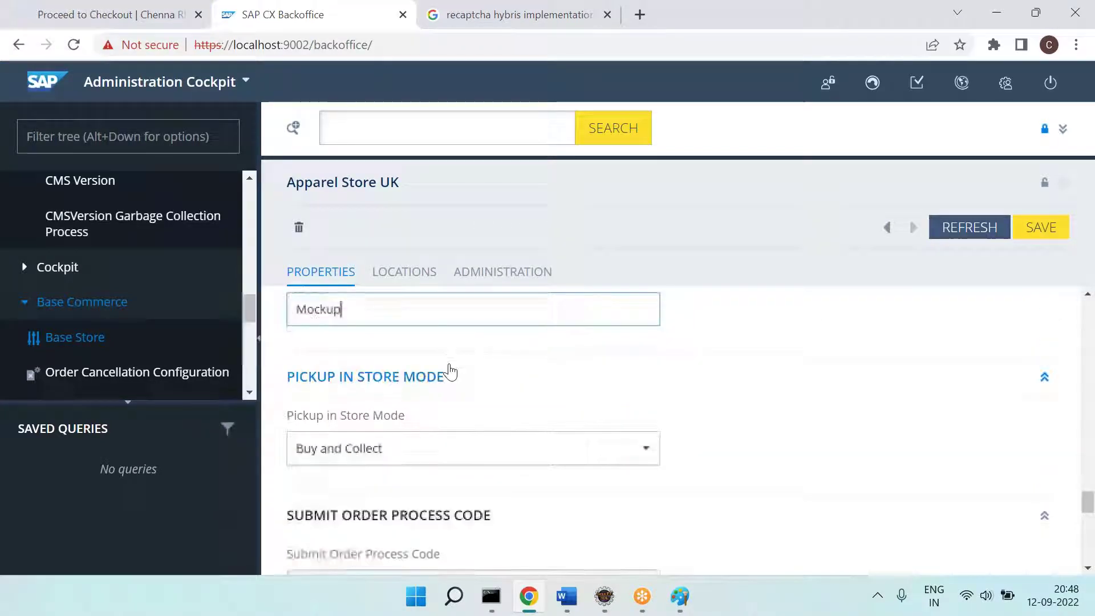
Step: On the storefront delivery-address step, choose United Kingdom as the shipping country
left_click(29, 13)
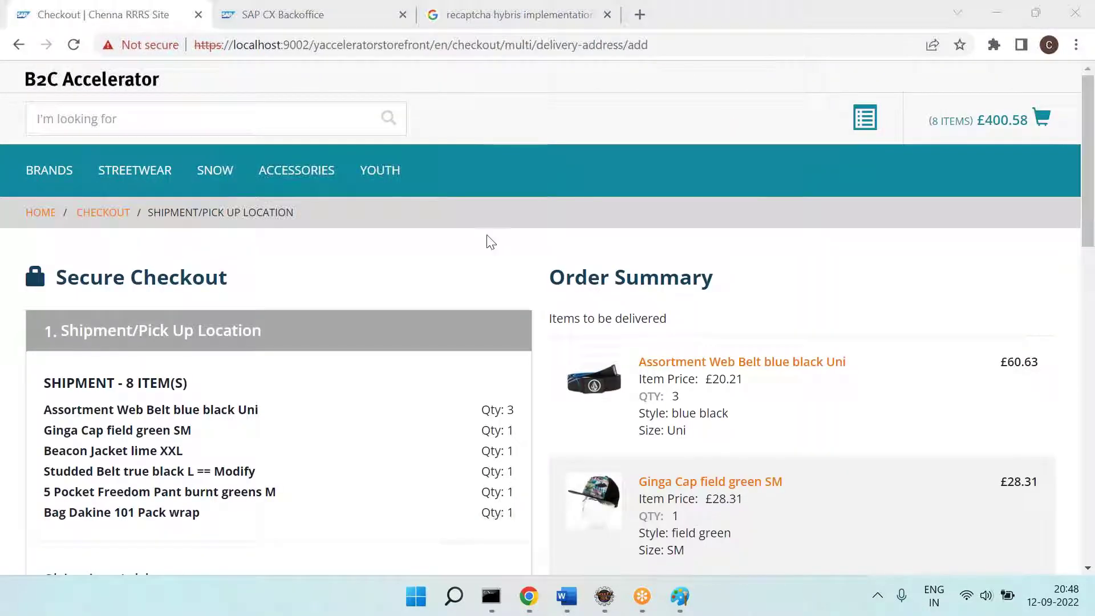
scroll(269, 271, "down", 5)
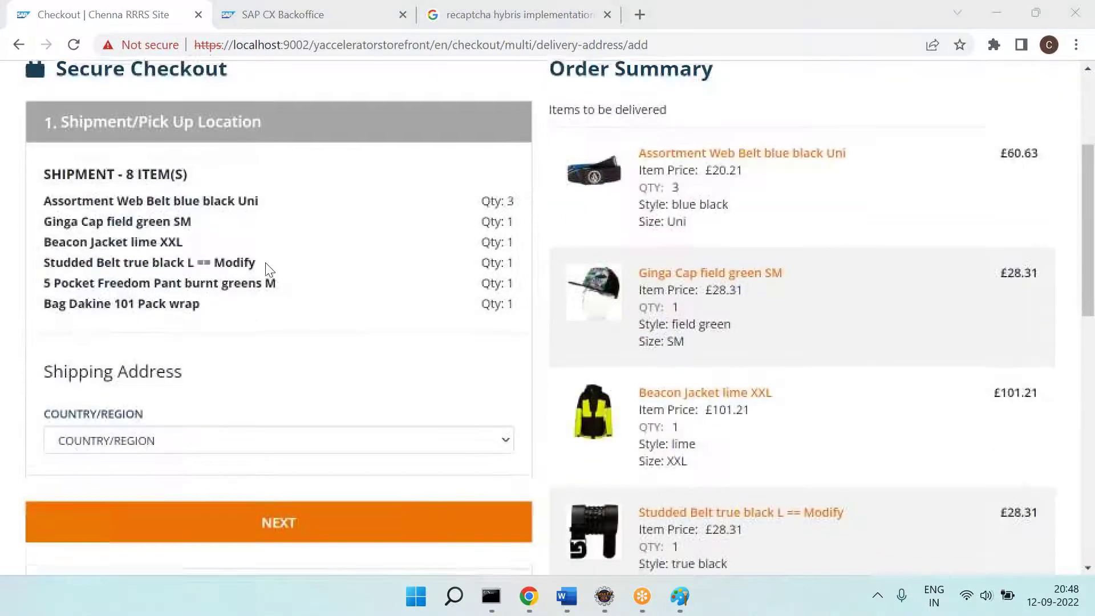
left_click(298, 424)
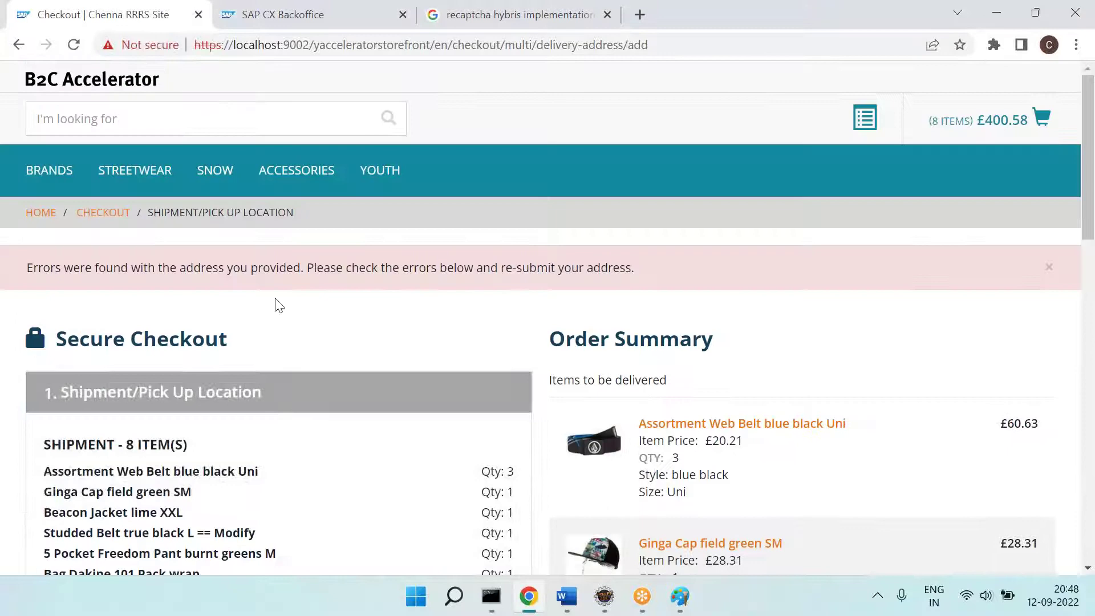
scroll(288, 302, "down", 5)
left_click(200, 416)
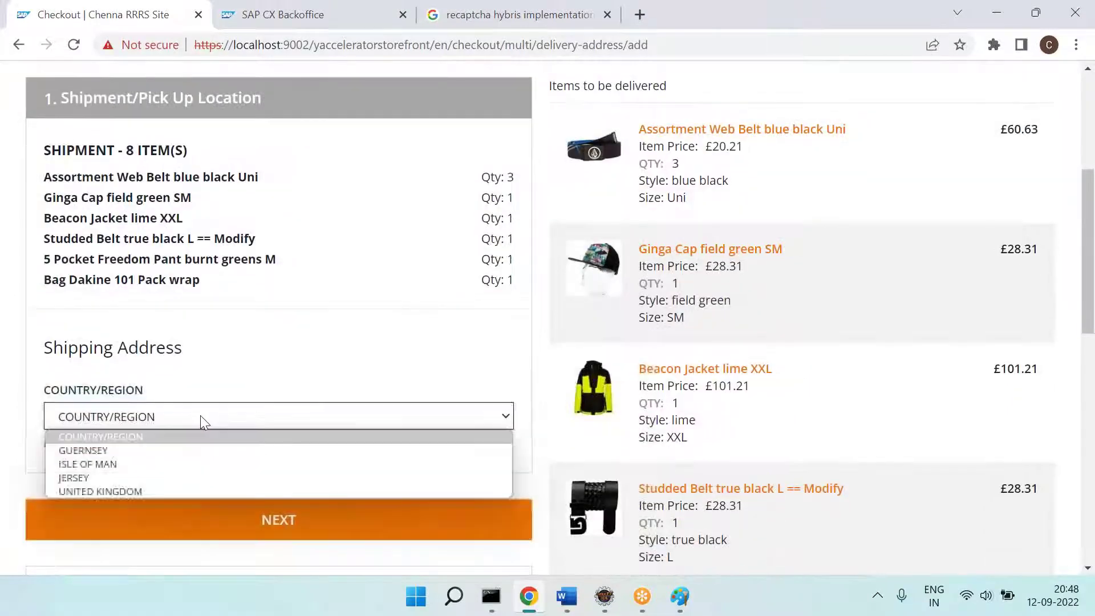
left_click(123, 493)
scroll(269, 505, "down", 3)
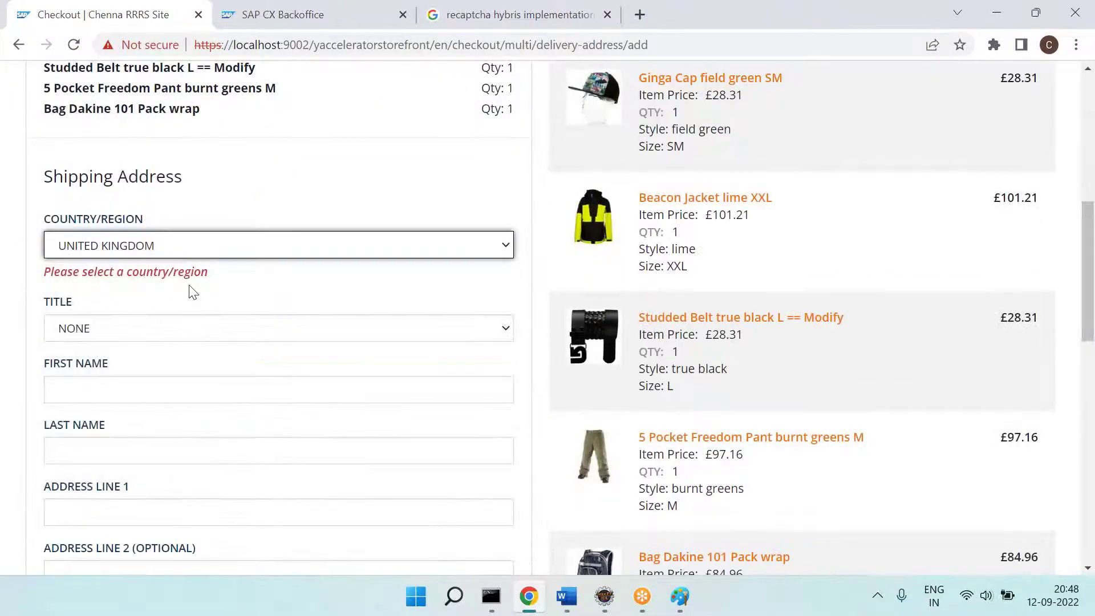
scroll(191, 291, "down", 2)
Step: Fill in the recipient's title, first and last name, city and post code
left_click(142, 234)
left_click(123, 296)
type("Chena")
key("Tab")
type("RRRS")
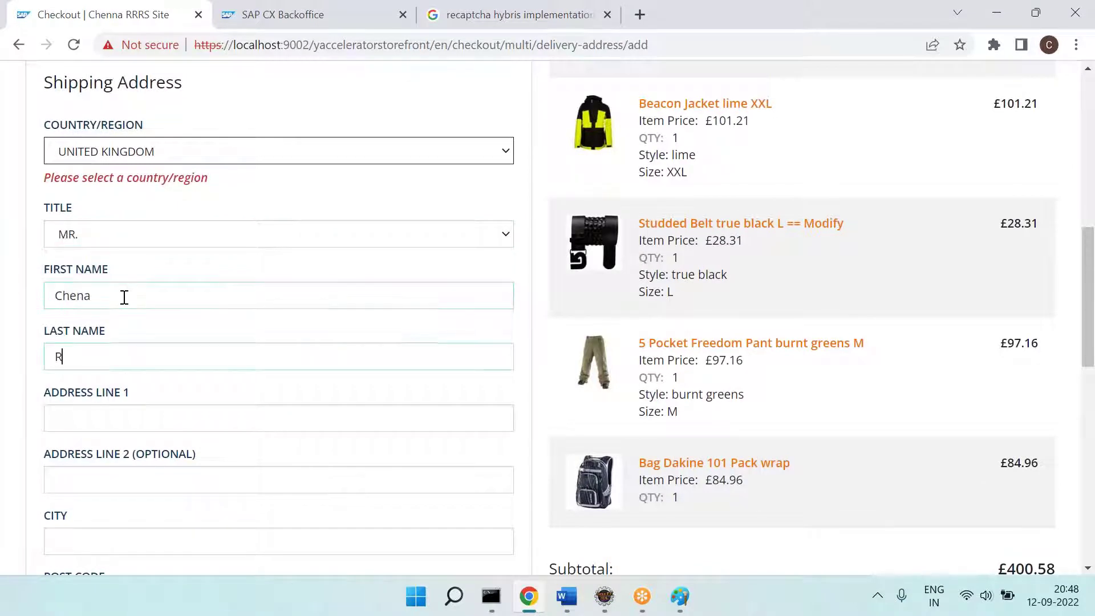
key("Tab")
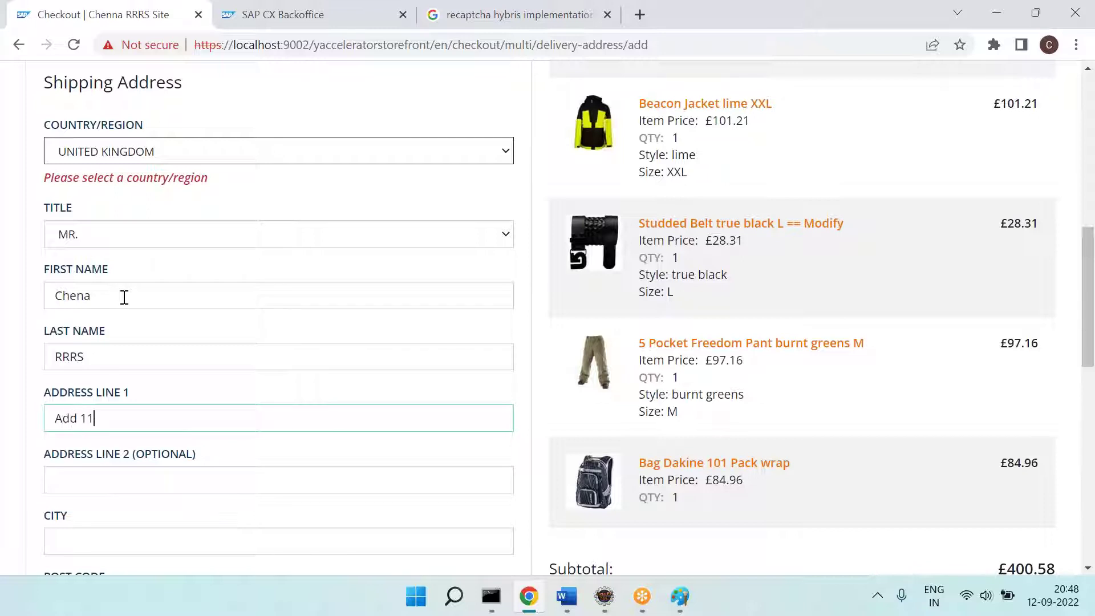
key("Tab")
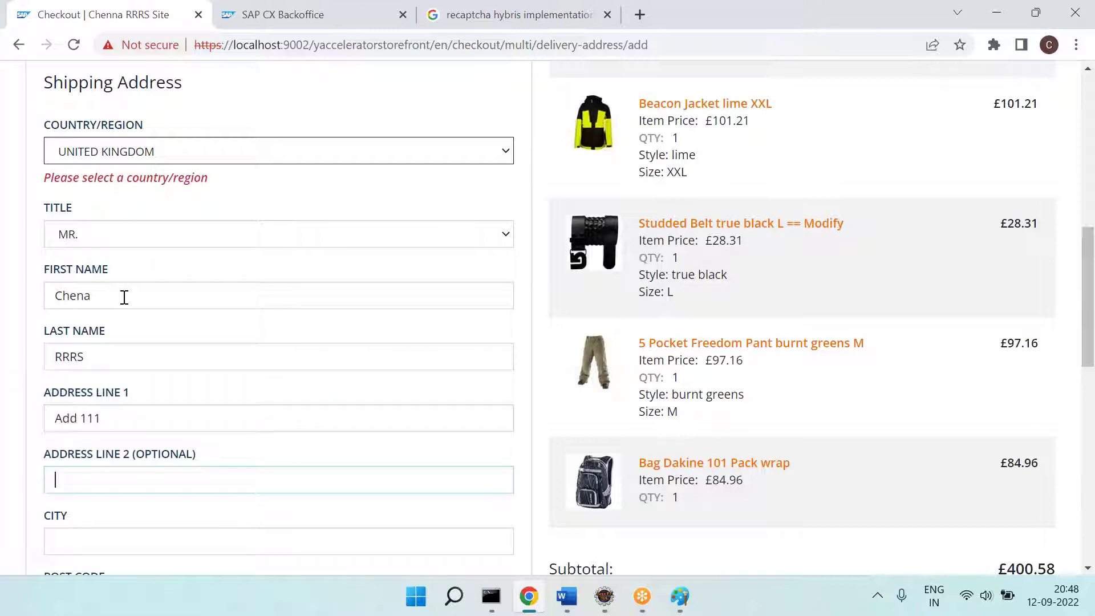
key("Tab")
scroll(125, 297, "down", 1)
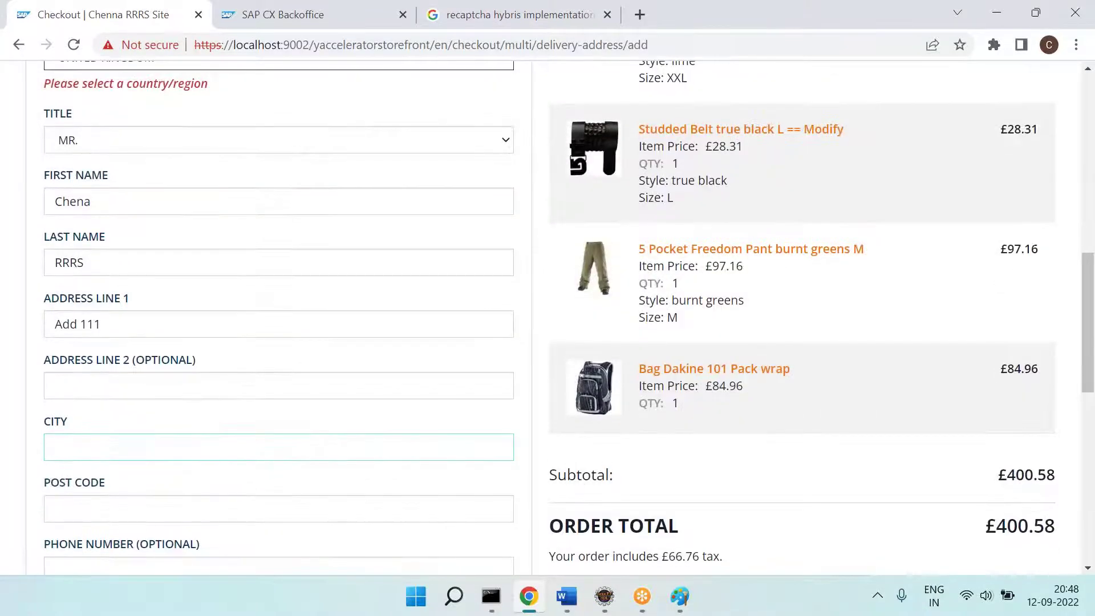
type("Hello")
key("Tab")
type("1234123")
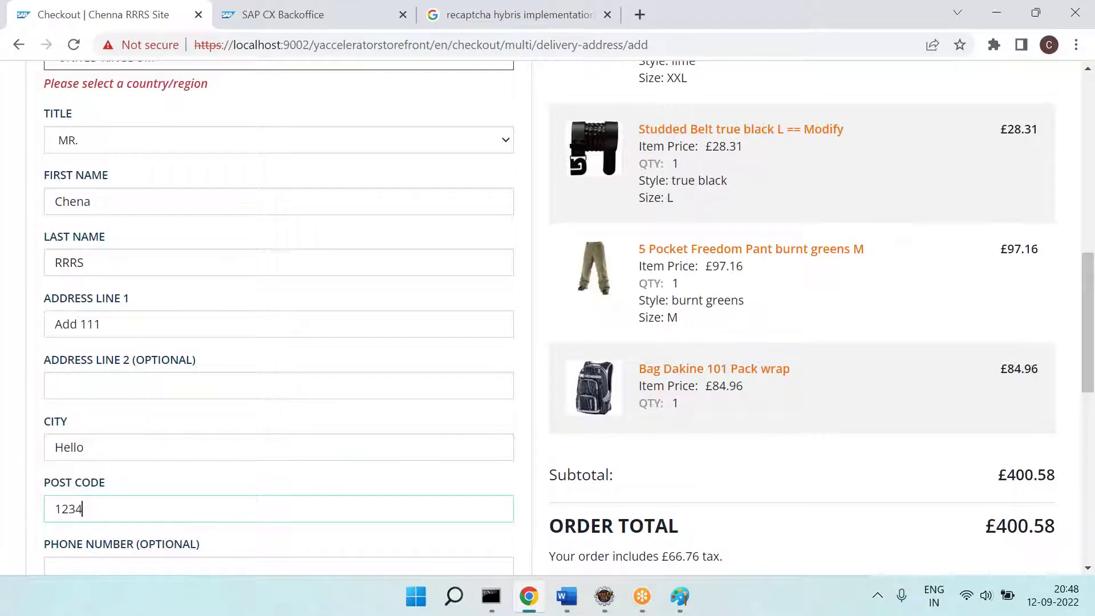
Step: Submit the address, decline Chrome's save-address offer, and accept Standard Delivery £5.99
scroll(147, 315, "down", 3)
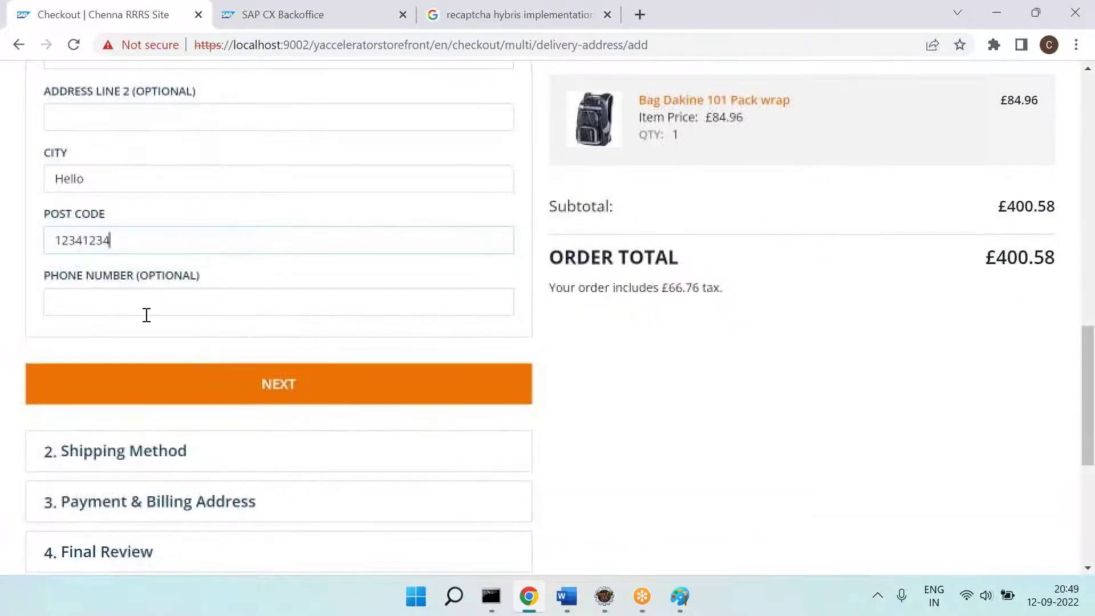
left_click(255, 386)
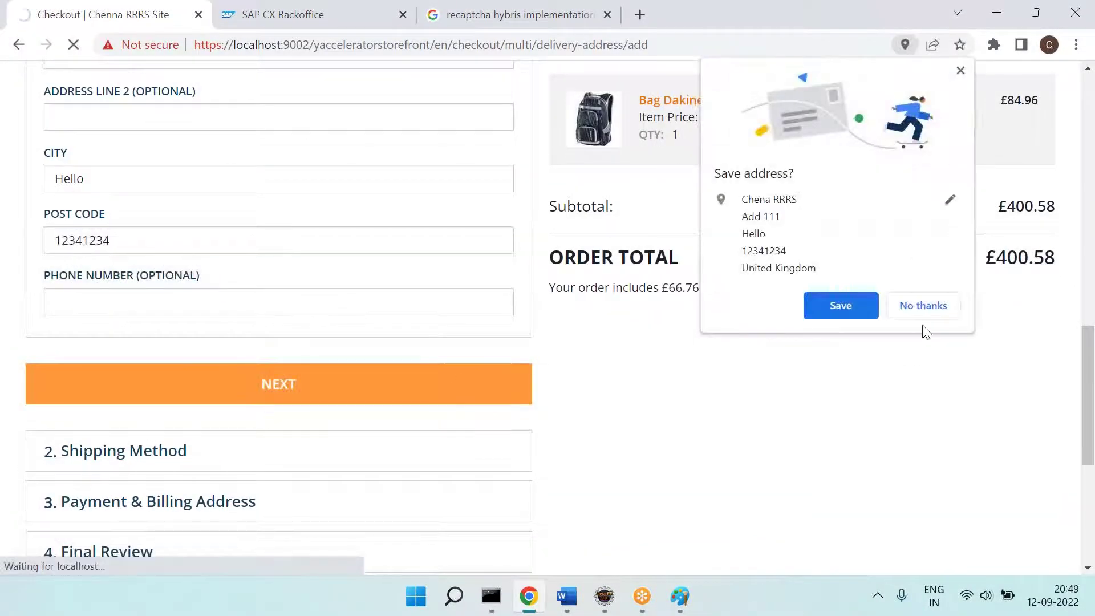
left_click(942, 306)
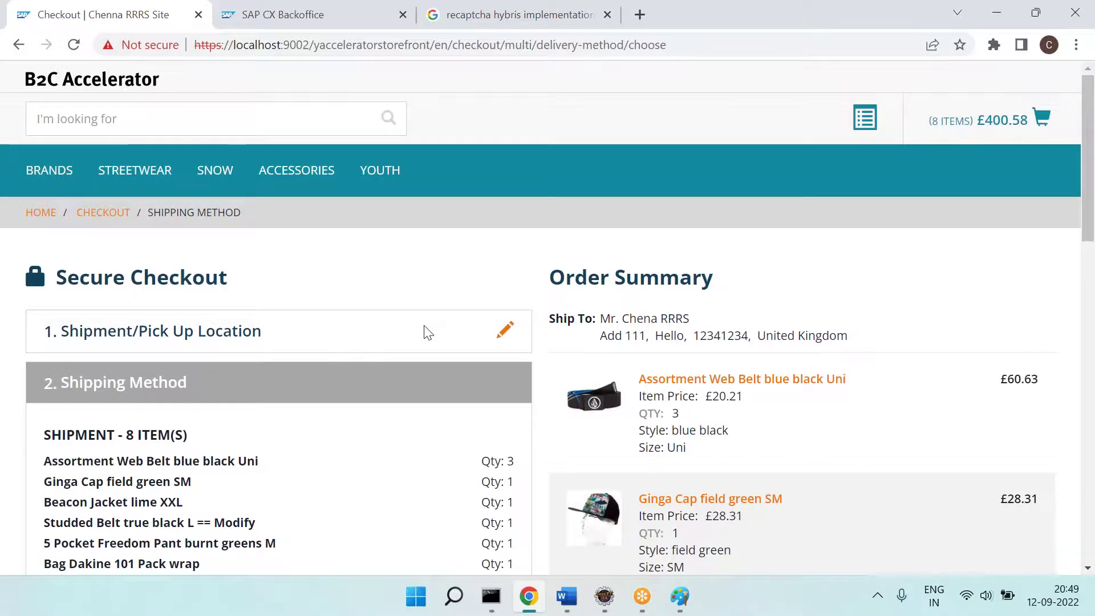
scroll(428, 333, "down", 7)
left_click(291, 452)
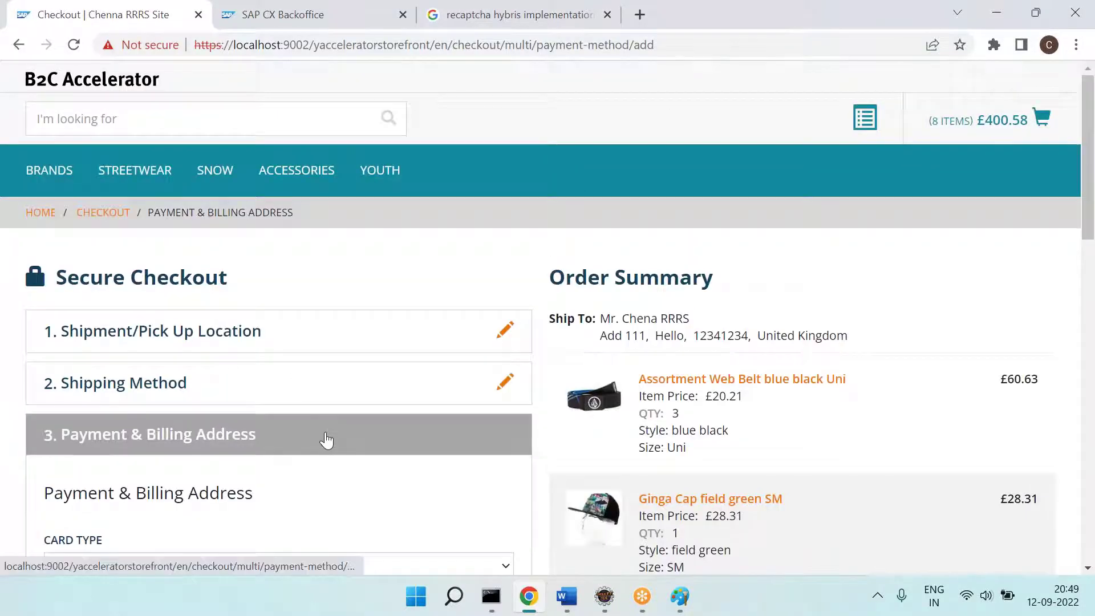
Step: Choose VISA as the card type and enter the cardholder name and card number
scroll(326, 440, "down", 5)
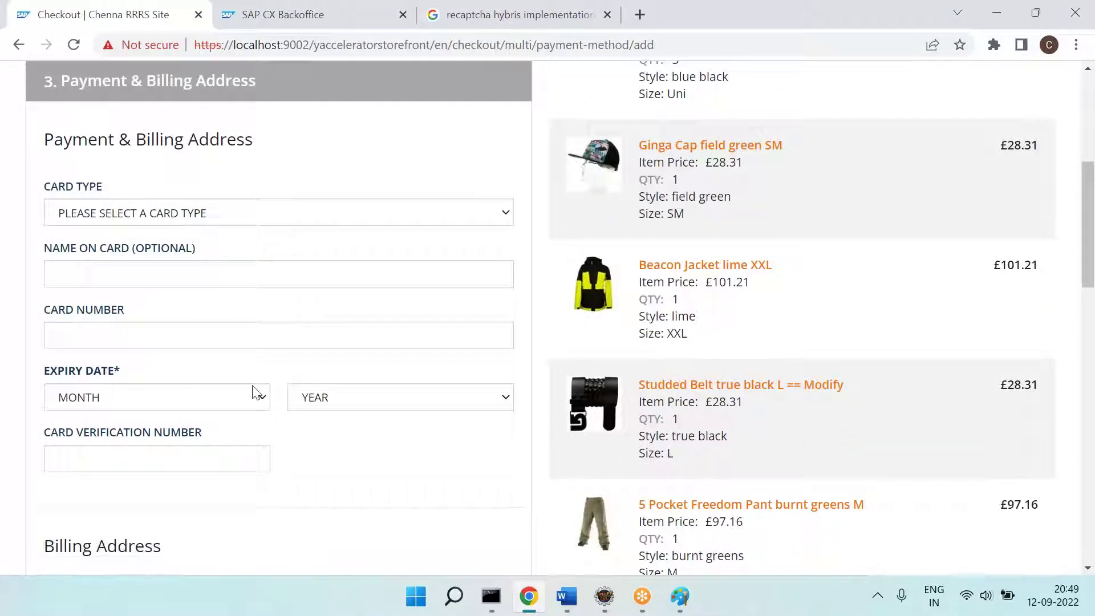
left_click(264, 211)
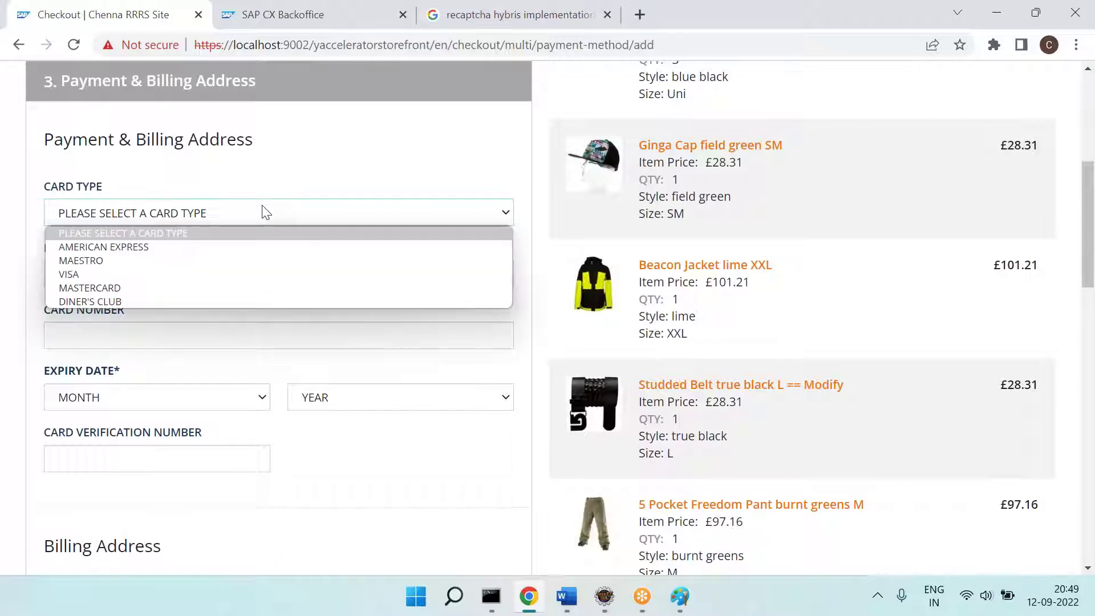
left_click(140, 274)
left_click(149, 274)
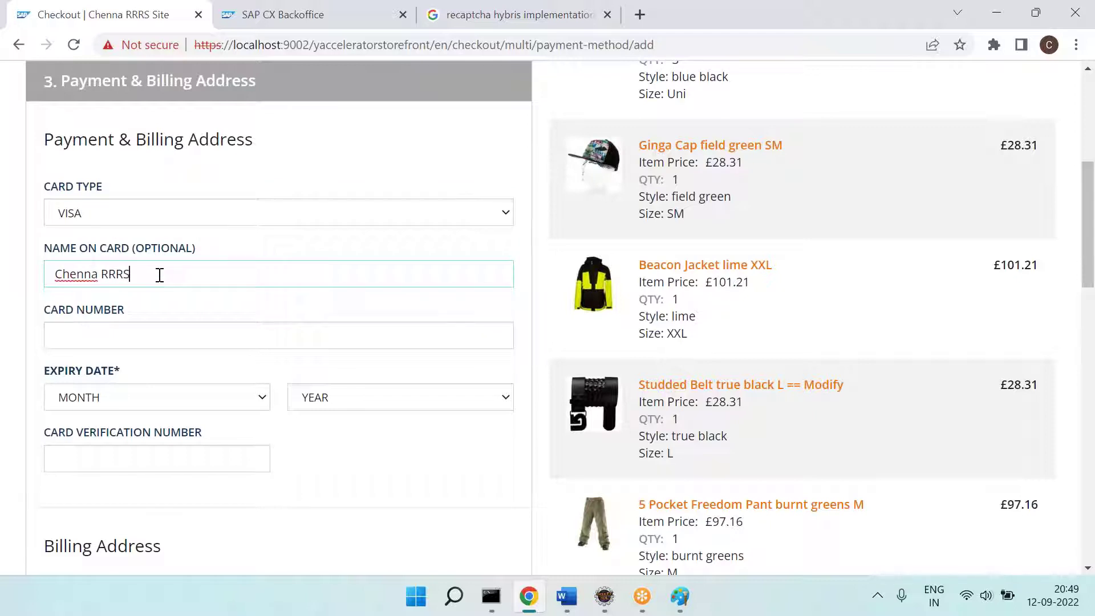
key("Tab")
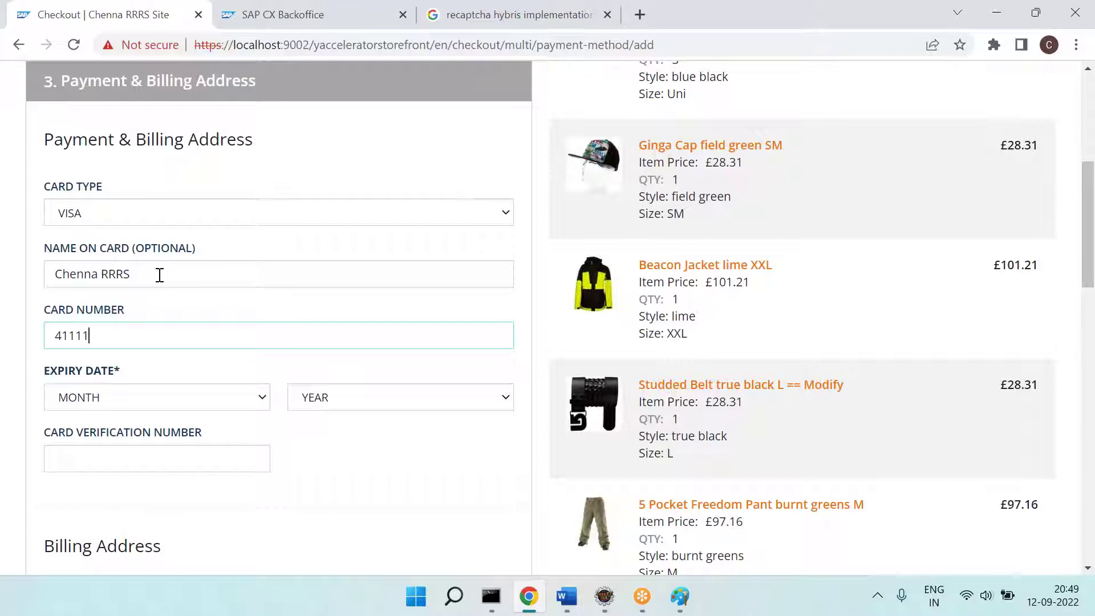
Step: Set the card expiry to 08/2027, enter the verification number, and submit the payment step
left_click(180, 406)
left_click(134, 444)
left_click(152, 404)
left_click(123, 321)
left_click(379, 399)
left_click(378, 399)
left_click(345, 397)
left_click(319, 302)
left_click(131, 455)
type("111")
scroll(132, 455, "down", 10)
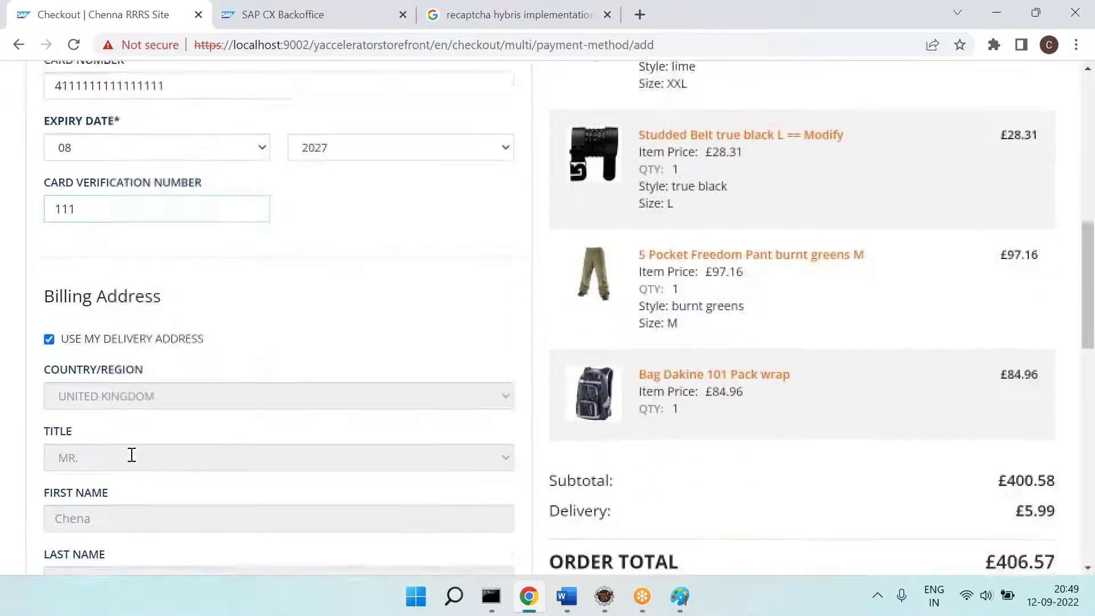
scroll(264, 352, "down", 6)
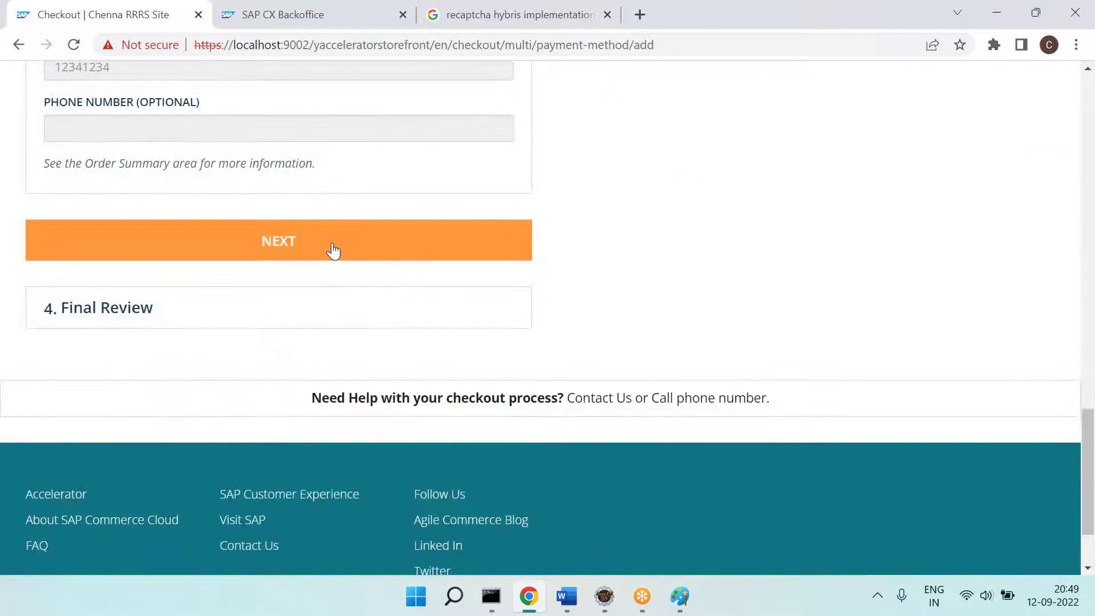
left_click(333, 250)
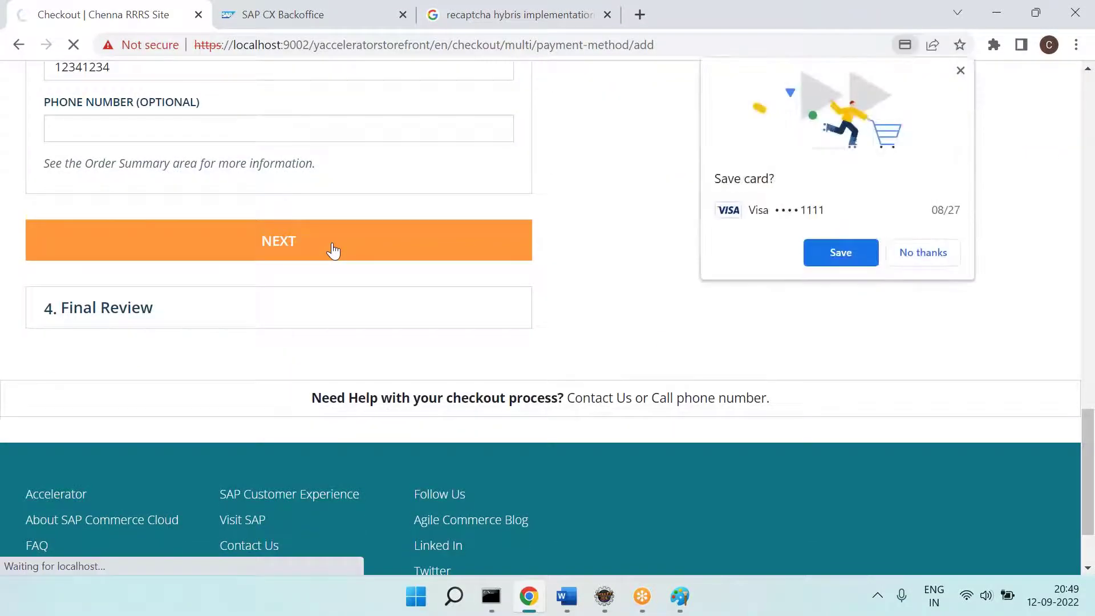
Step: Decline saving the card and select the failing sop-mock/process path in the address bar
left_click(938, 257)
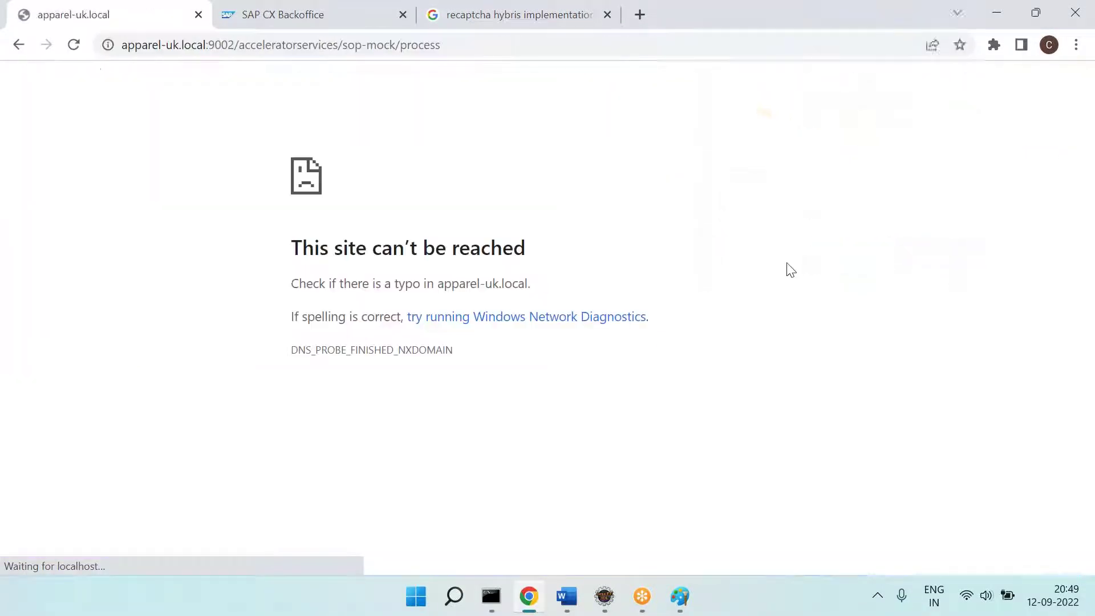
left_click_drag(367, 45, 479, 45)
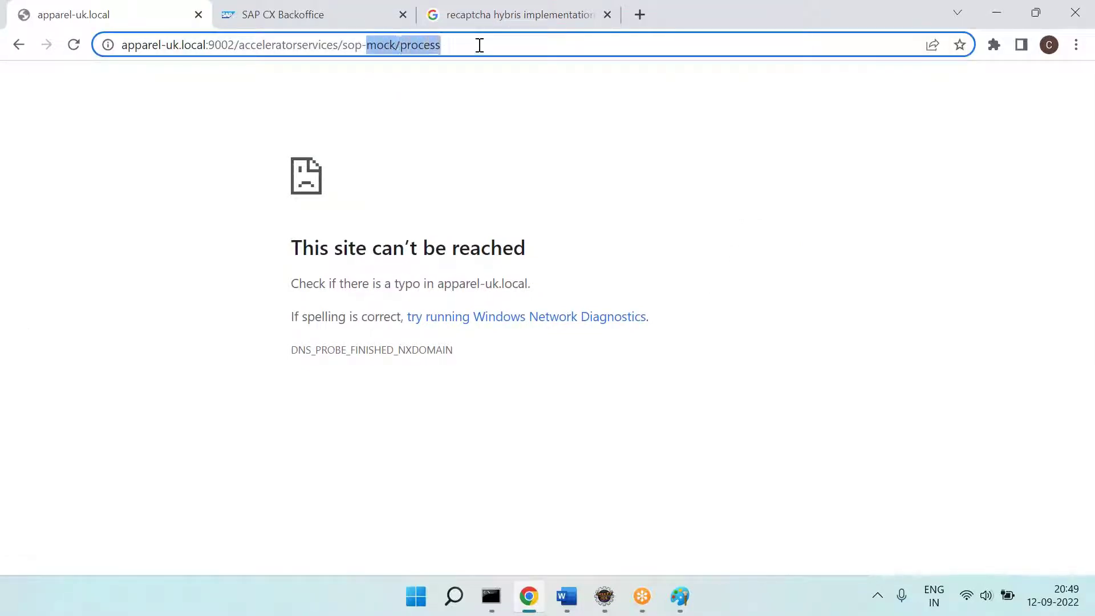
left_click(399, 44)
double_click(413, 45)
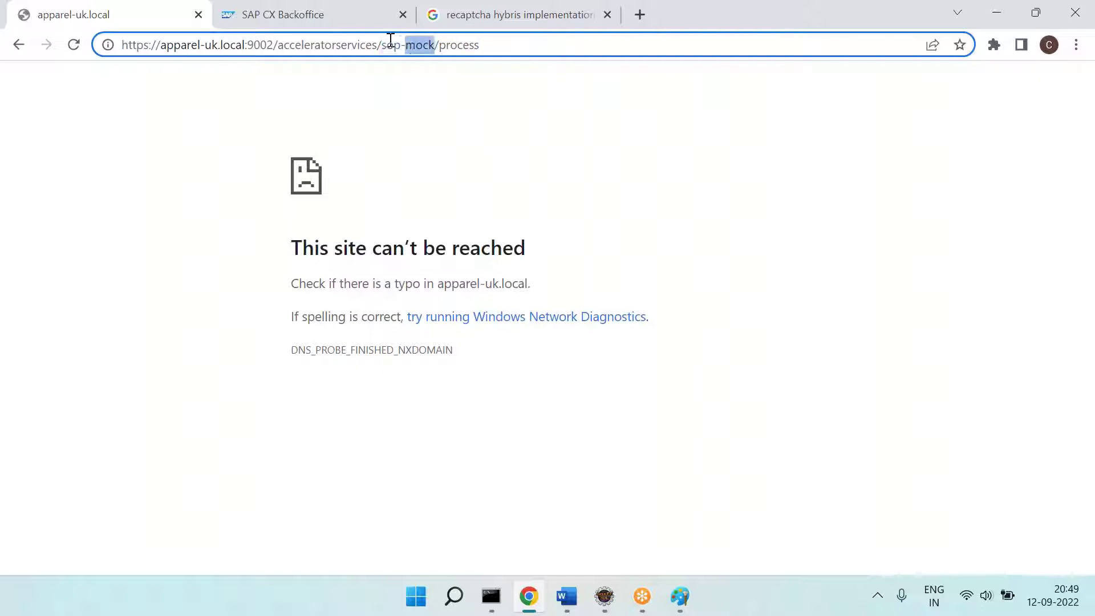
double_click(391, 44)
double_click(419, 45)
left_click_drag(386, 45, 516, 46)
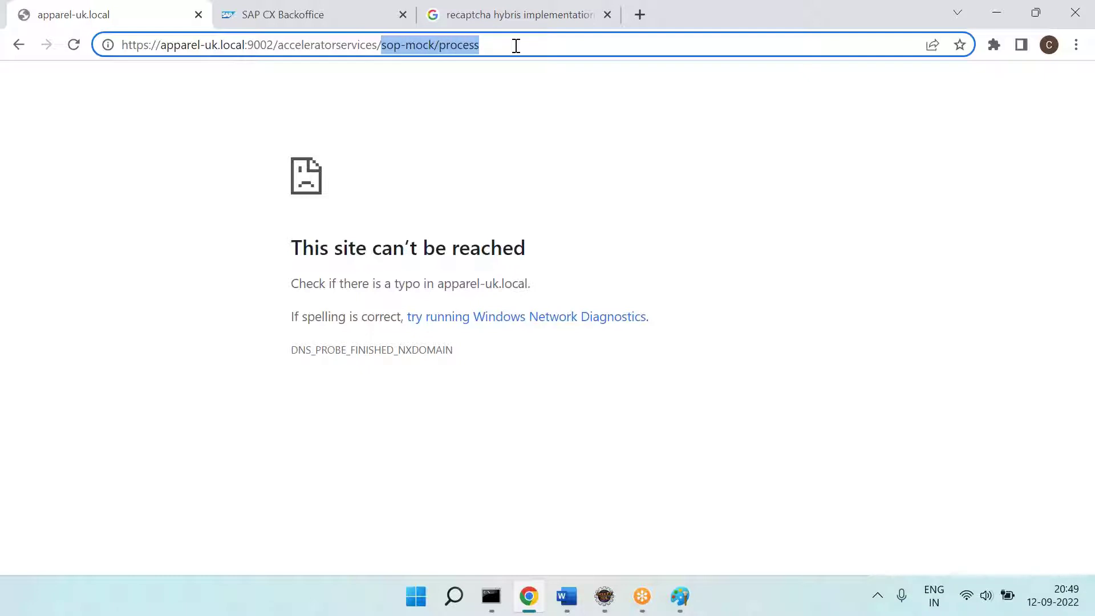
Step: Check the mock payment configuration in Eclipse, then go back to the checkout payment page
key("alt+Tab")
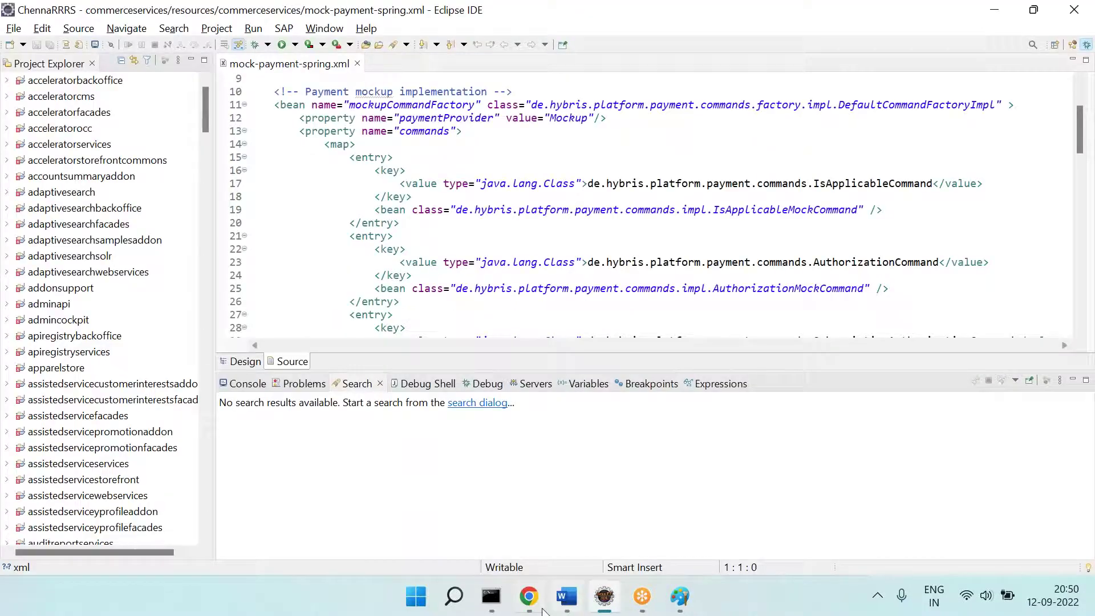
left_click(529, 597)
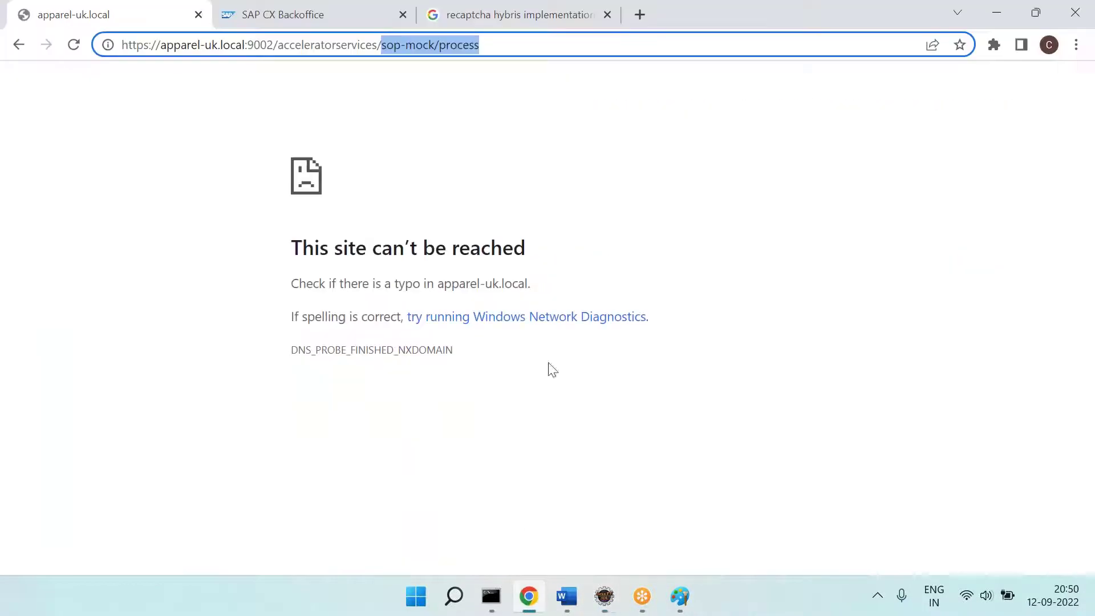
left_click(21, 47)
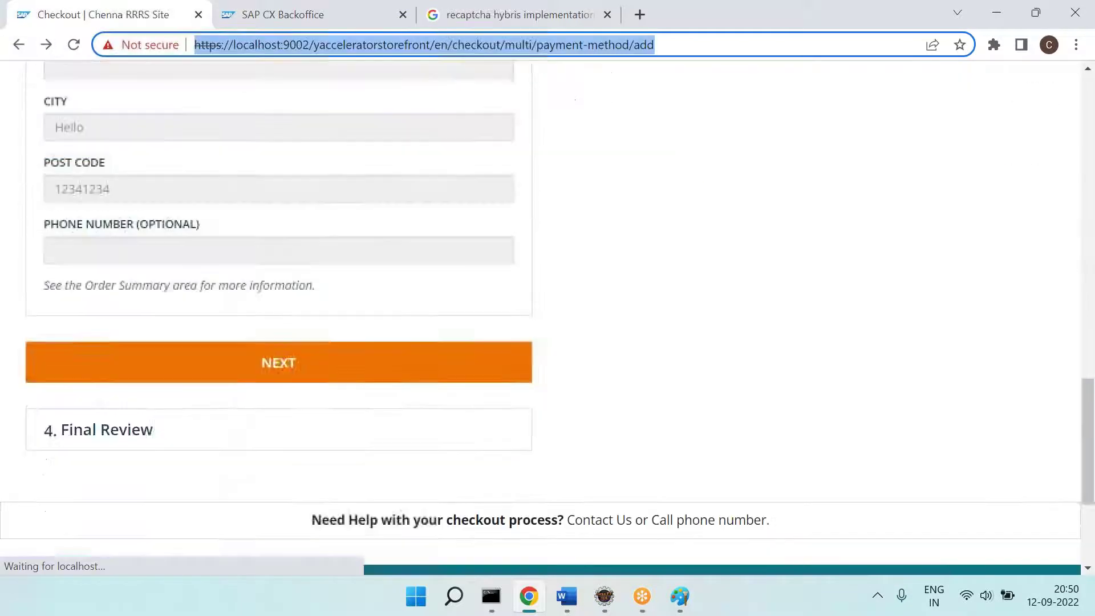
Step: Display the four Pickup in Store Mode options for Apparel Store UK in Backoffice
left_click(566, 596)
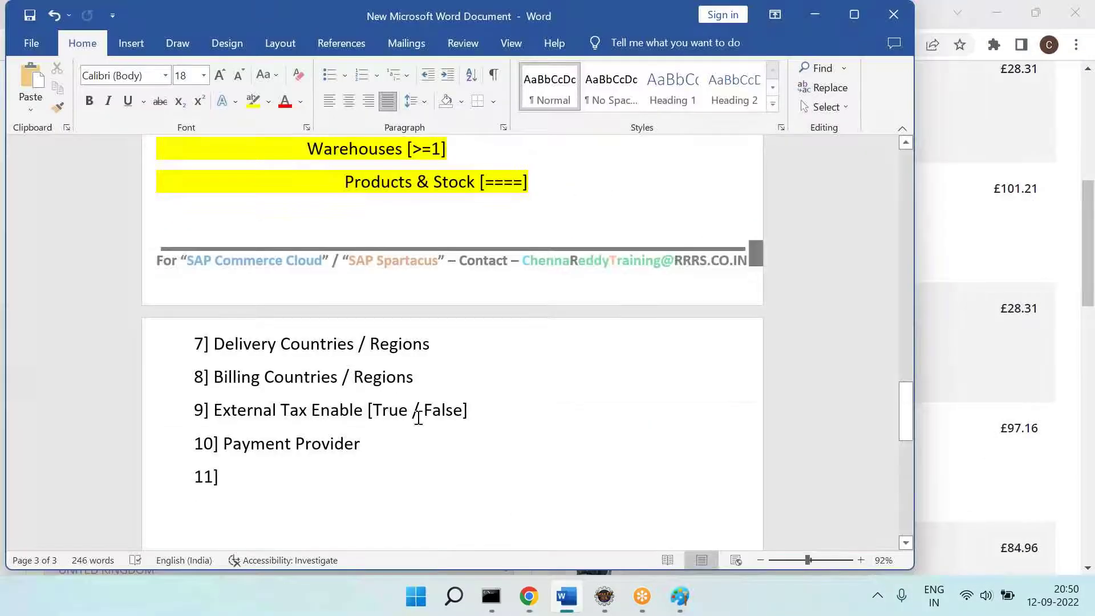
key("alt+Tab")
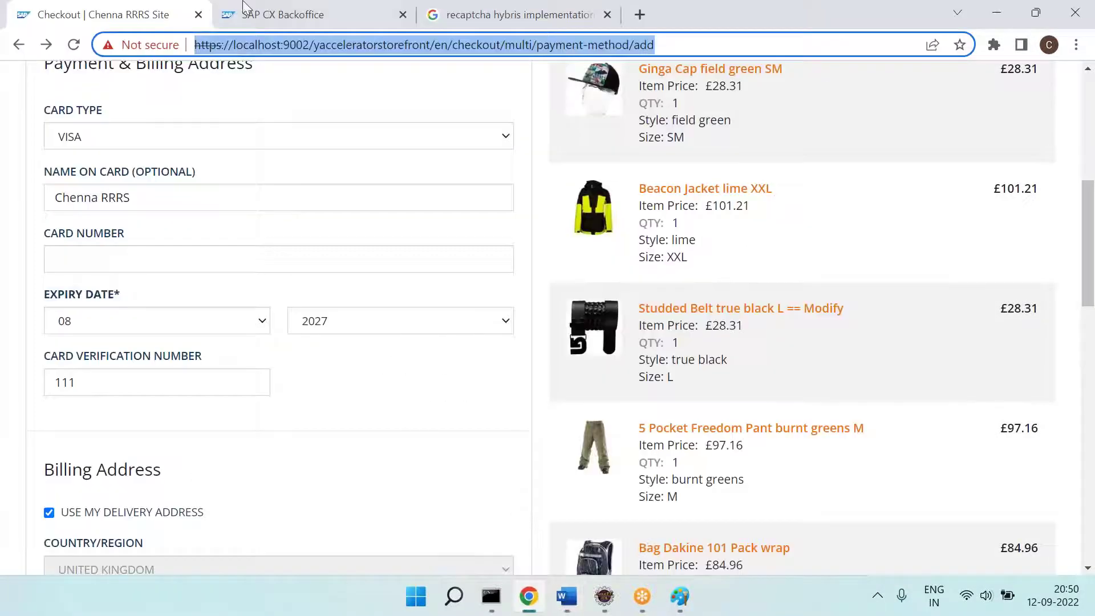
left_click(217, 12)
scroll(354, 415, "down", 3)
scroll(330, 353, "up", 3)
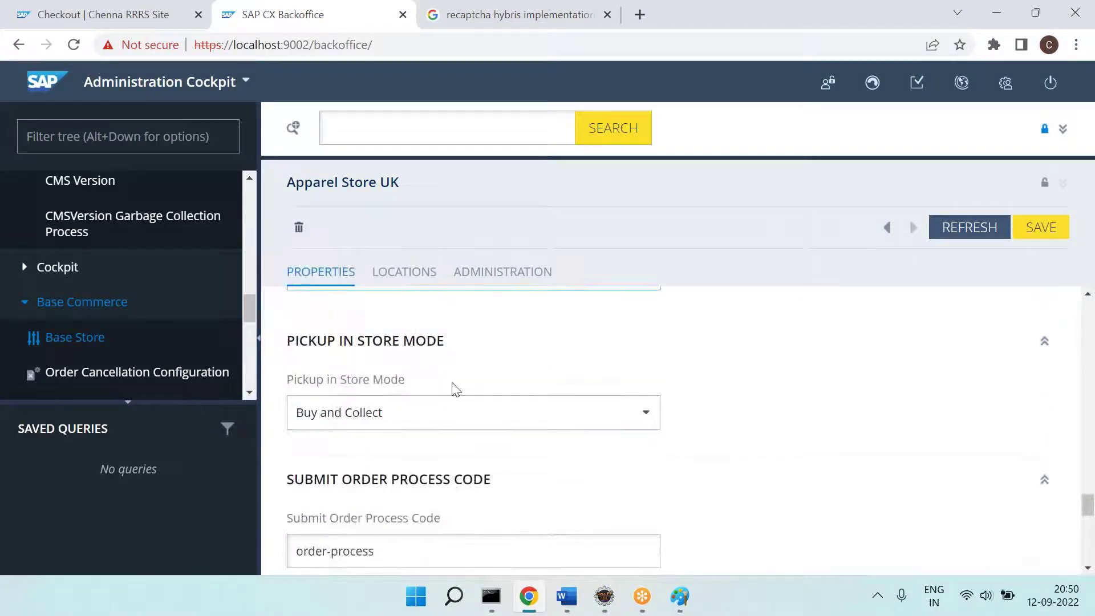
left_click(131, 7)
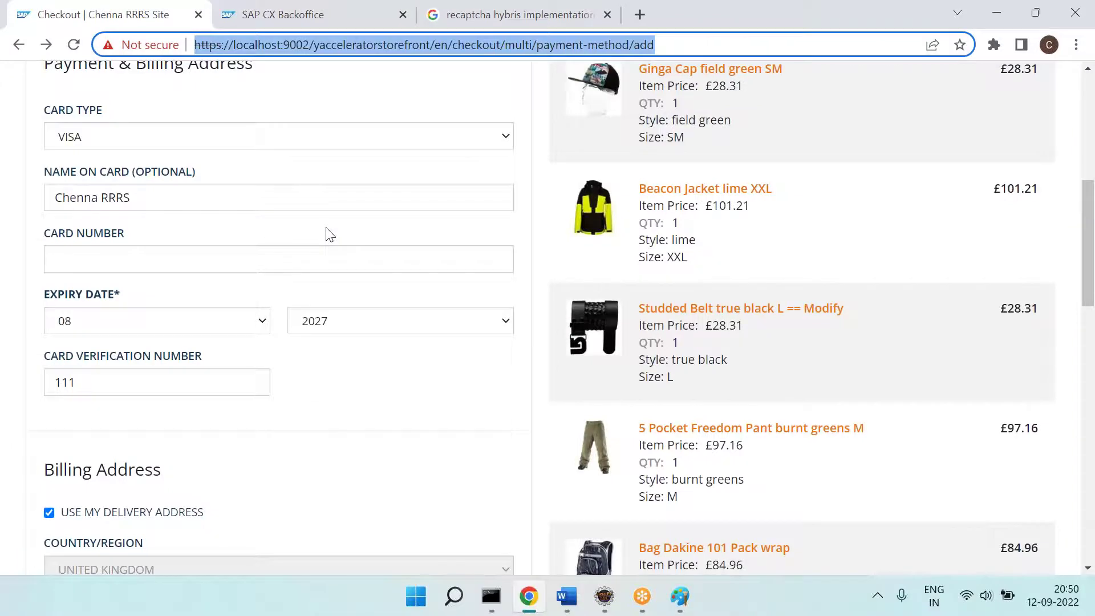
scroll(325, 232, "down", 5)
scroll(325, 232, "up", 8)
left_click(257, 13)
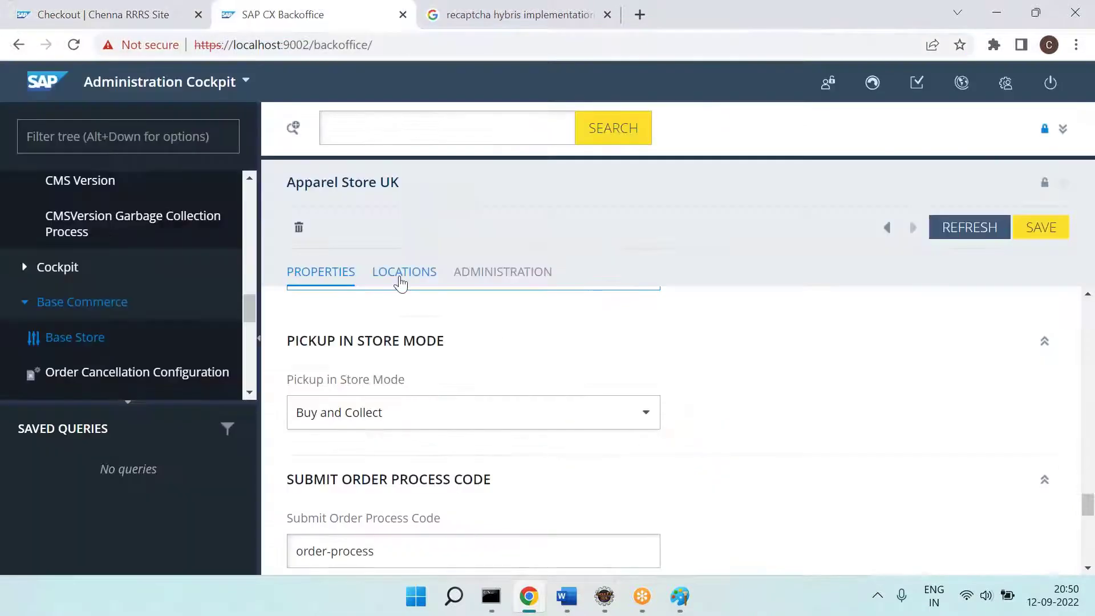
scroll(585, 379, "down", 1)
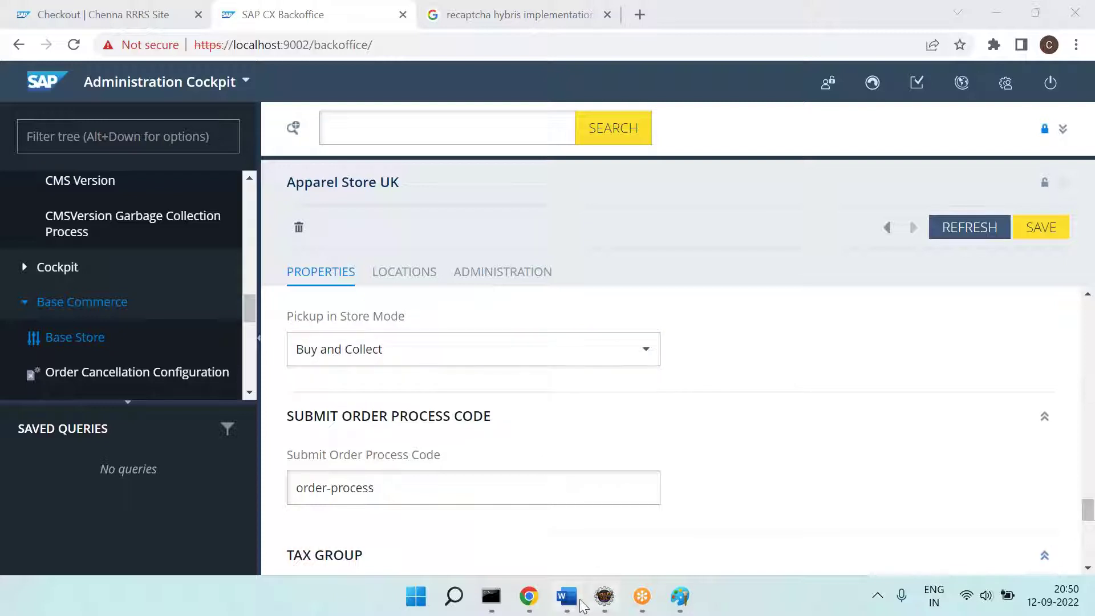
left_click(649, 365)
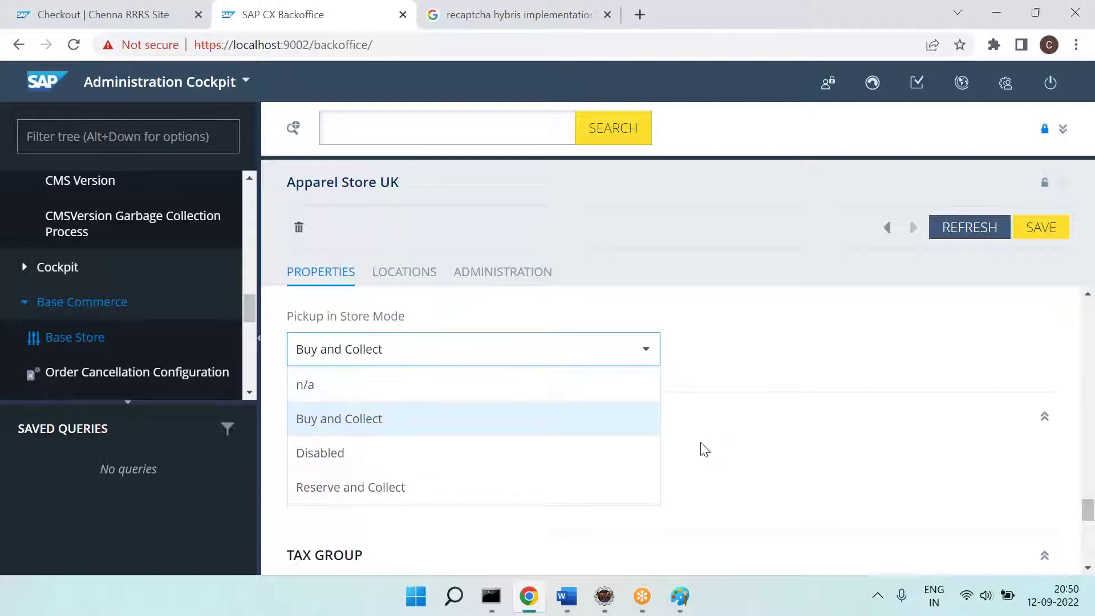
Step: Add '11] Pickup in Store Mode' to the Word notes and start item '12]'
key("alt+Tab")
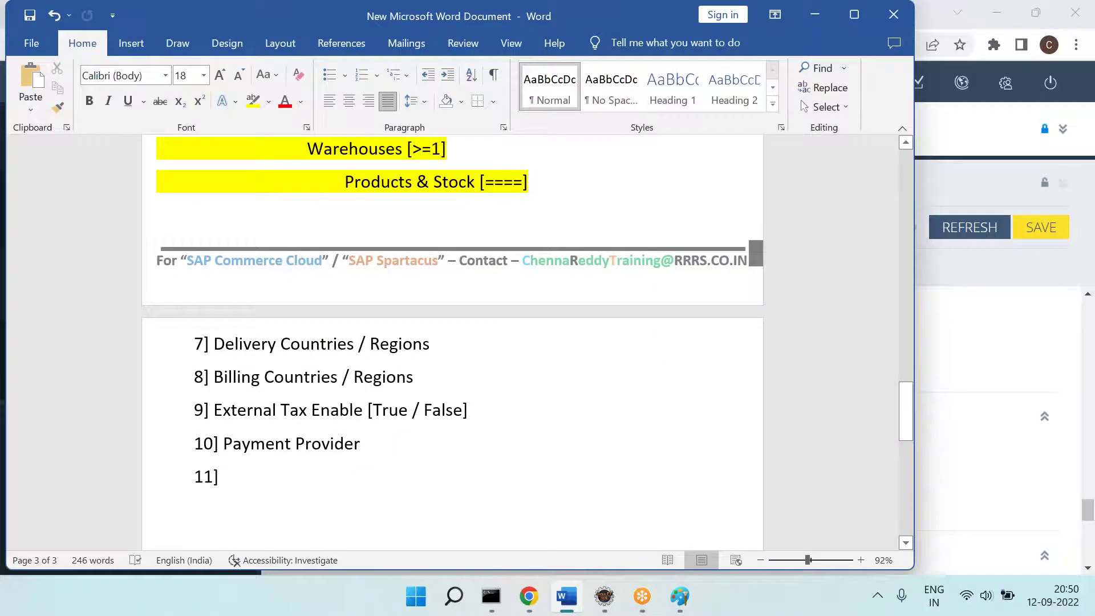
key("alt+Tab")
key("alt+Tab")
key("alt+Tab")
key("alt+Tab")
type("Pci")
key("BackSpace")
key("BackSpace")
type("ickup")
key("alt+Tab")
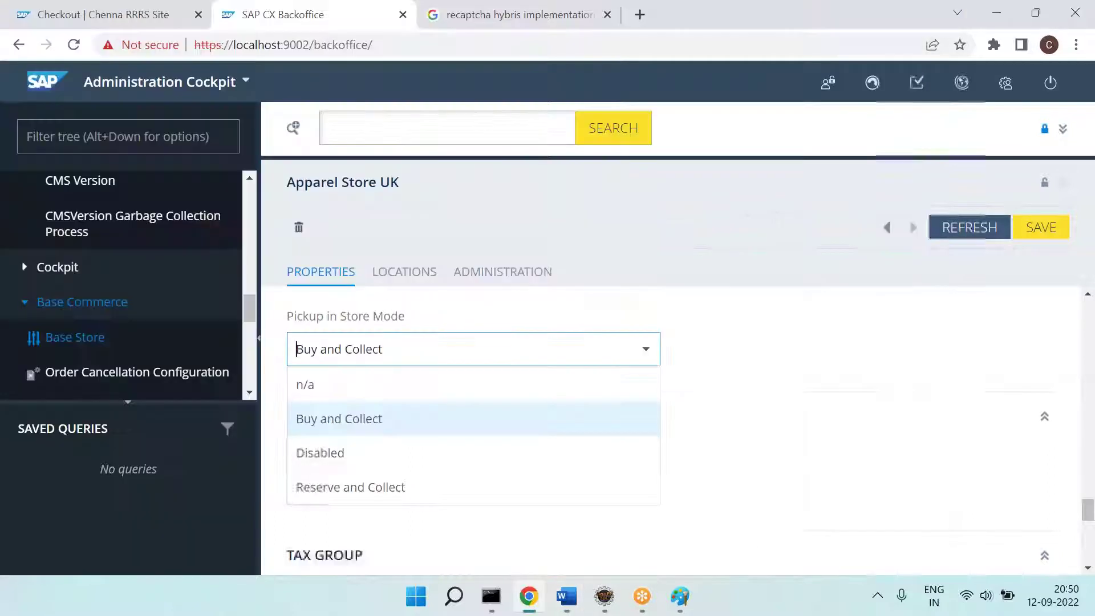
key("alt+Tab")
type("in Store")
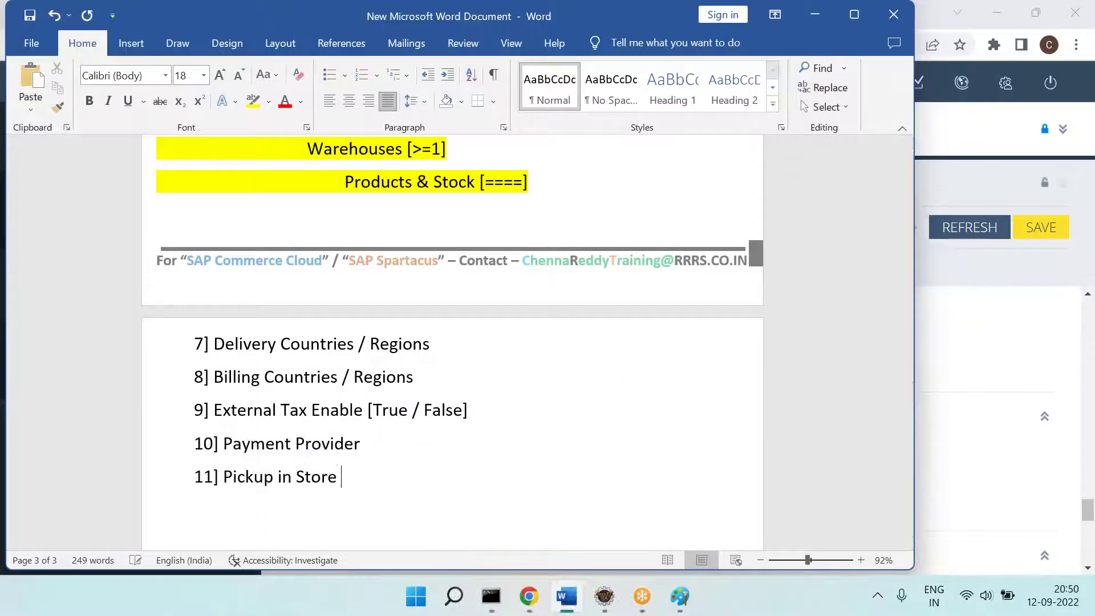
key("alt+Tab")
key("alt+Tab")
type("Mode")
key("Tab")
type("12]")
key("alt+Tab")
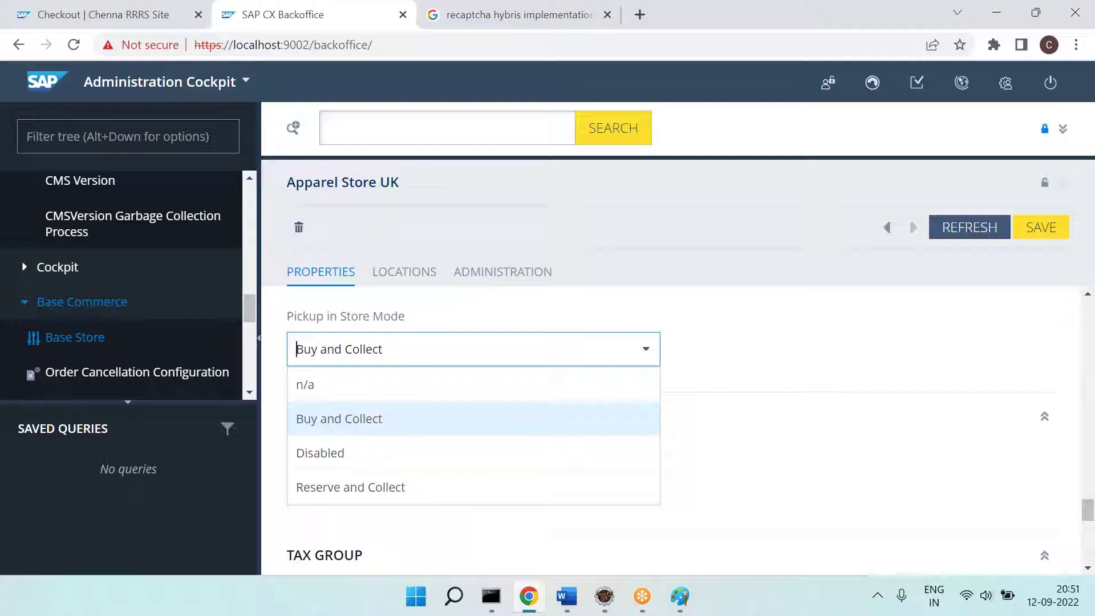
Step: Close the pickup options leaving Buy and Collect and find Submit Order Process Code 'order-process'
left_click(646, 235)
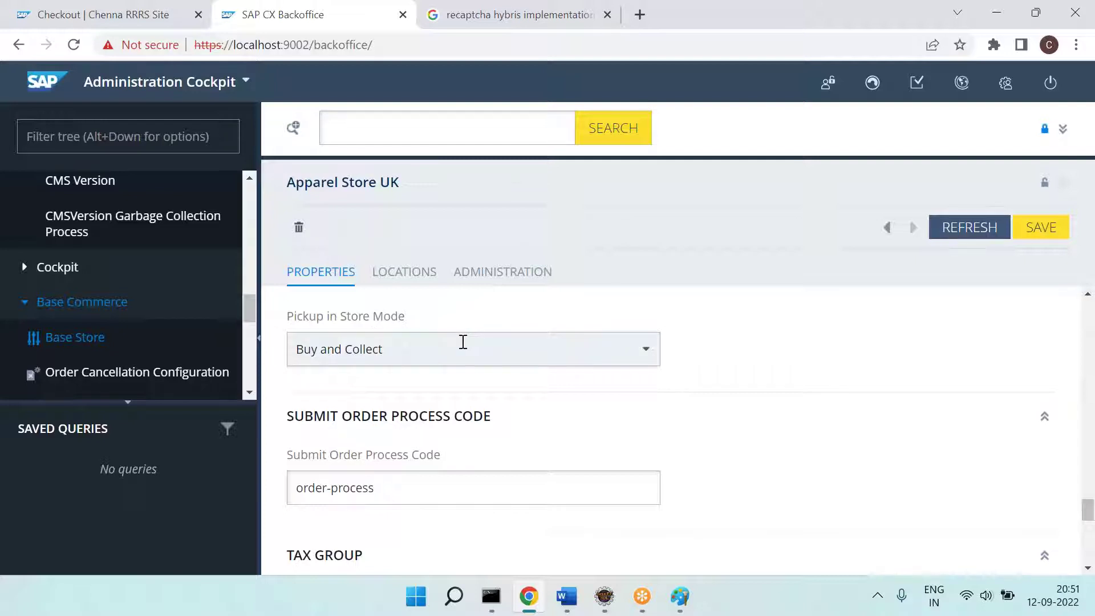
scroll(462, 341, "down", 2)
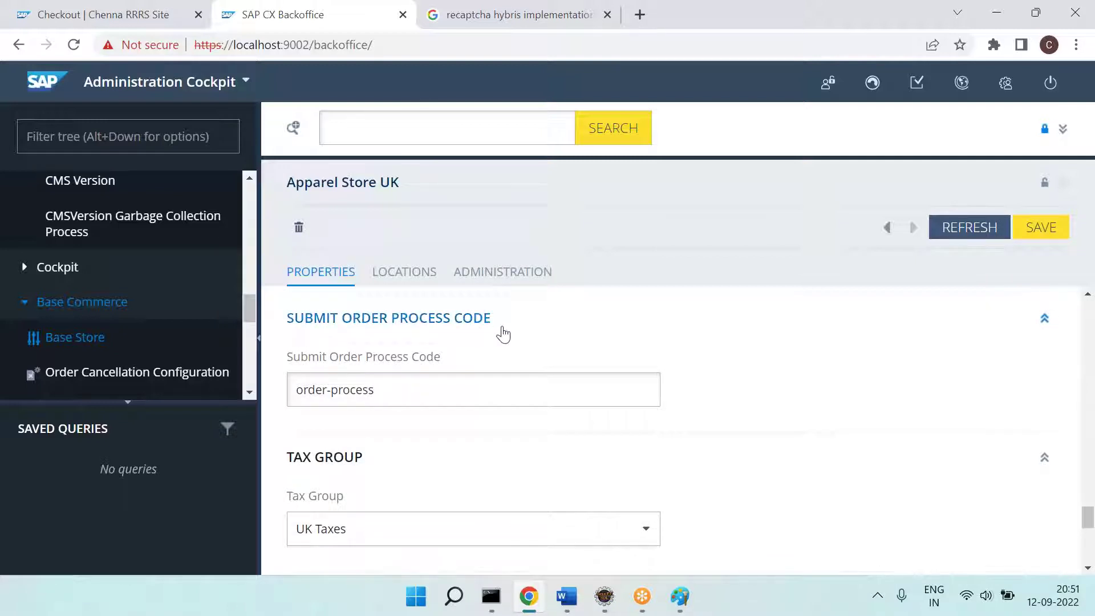
key("ctrl+shift+Tab")
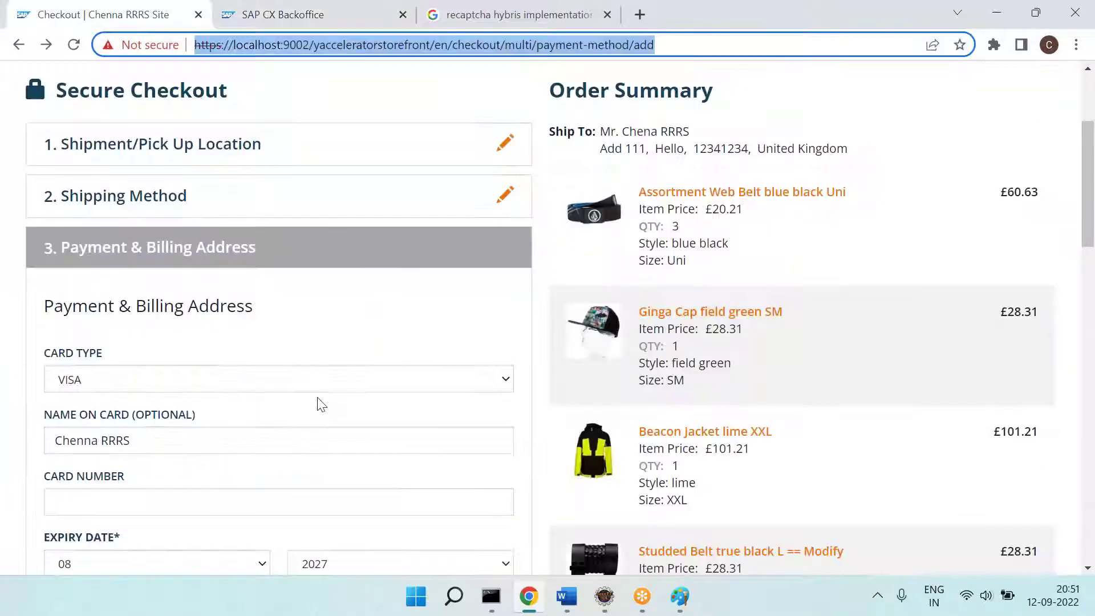
scroll(381, 286, "down", 5)
scroll(313, 403, "down", 4)
scroll(313, 405, "up", 7)
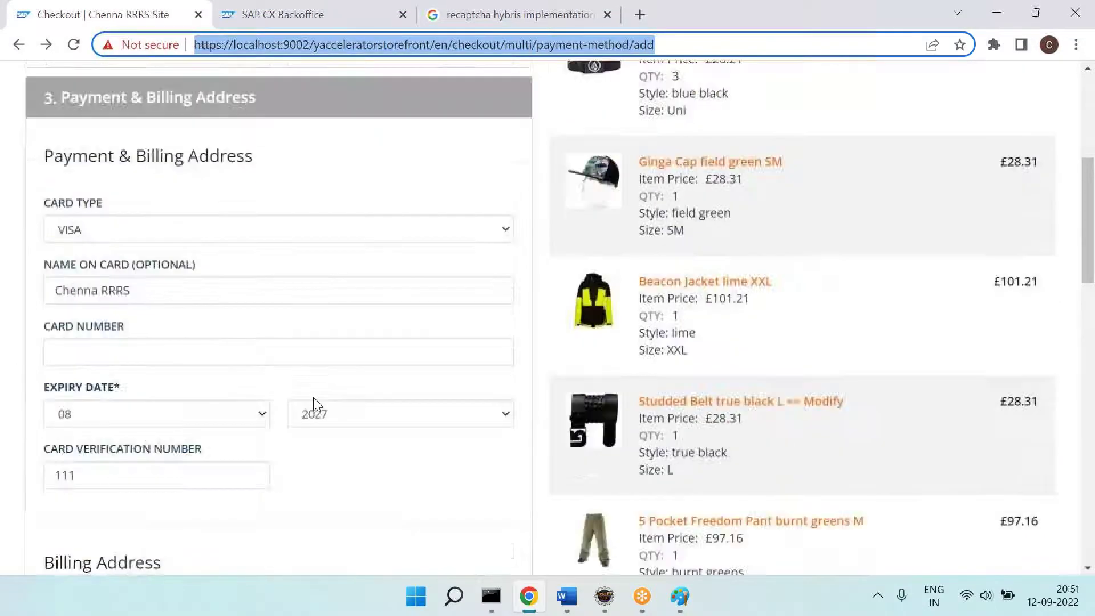
key("alt+Tab")
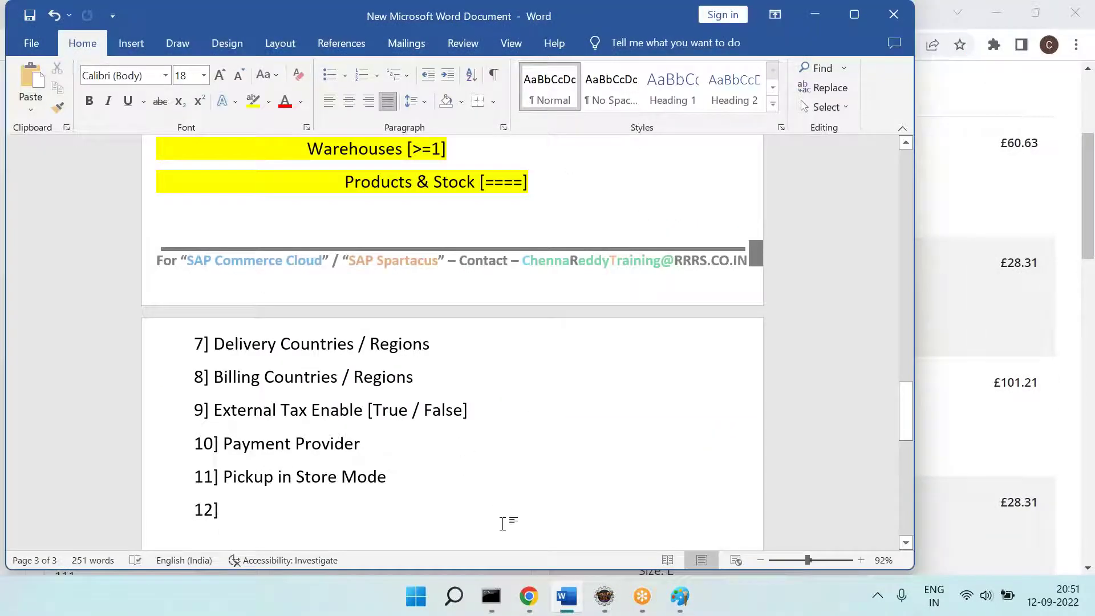
scroll(593, 409, "down", 1)
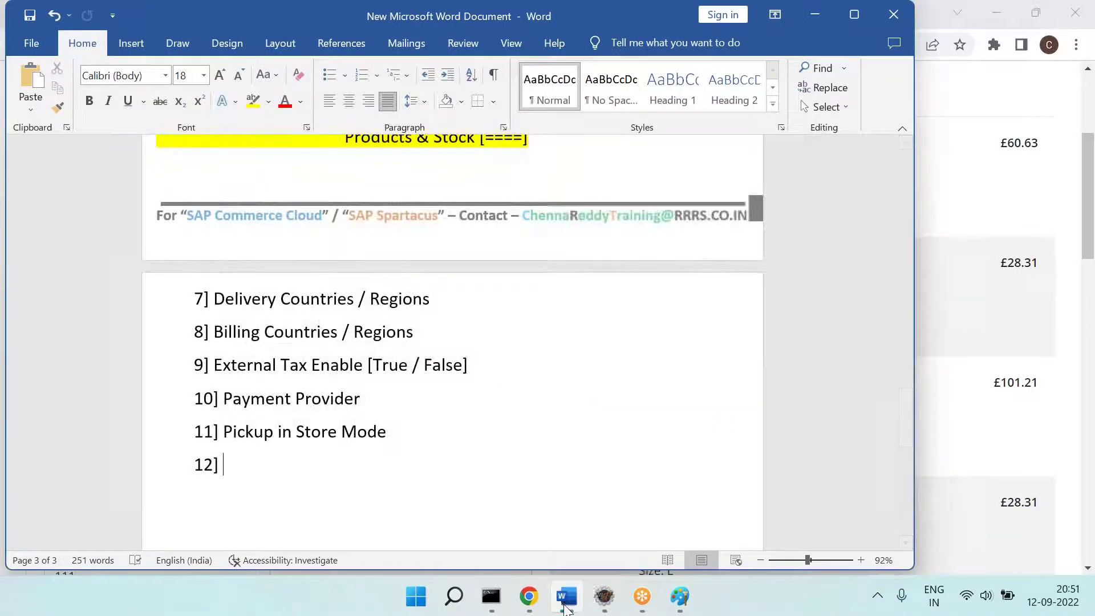
key("alt+Tab")
left_click(256, 14)
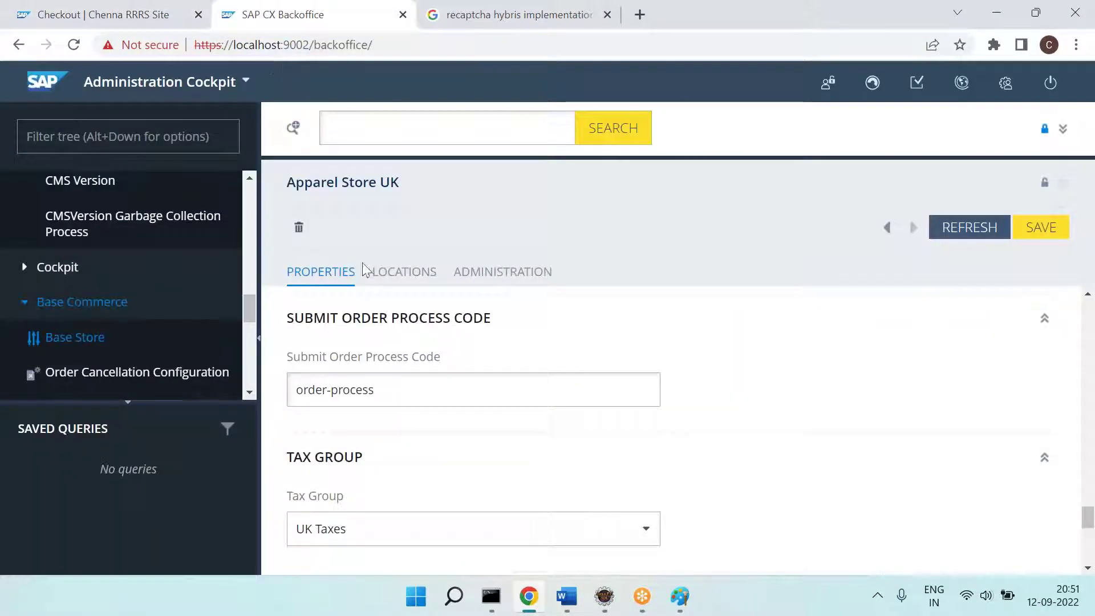
left_click(85, 14)
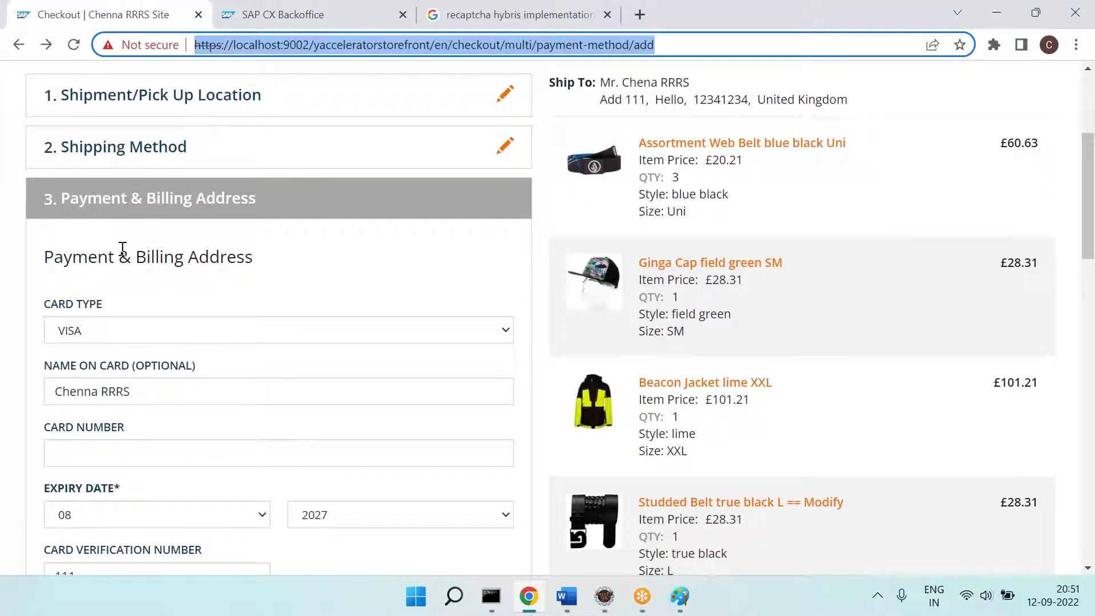
key("ctrl+Tab")
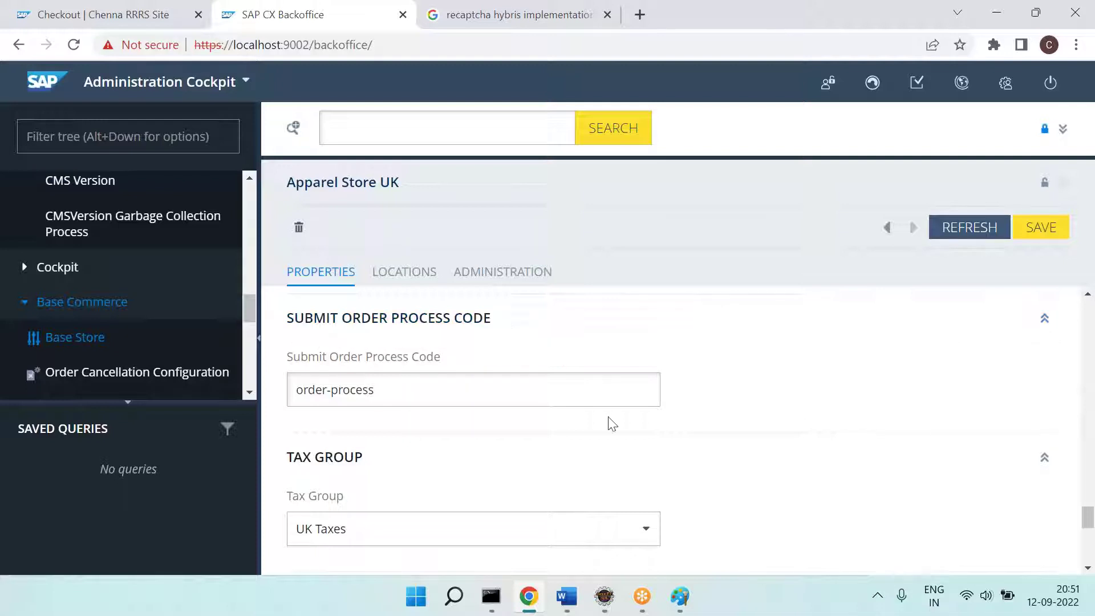
Step: Note item 12 'Submit Order Process' in Word, then view the £406.57 checkout total
key("alt+Tab")
key("alt+Tab")
key("alt+Tab")
key("alt+Tab")
key("alt+Tab")
type("Sub")
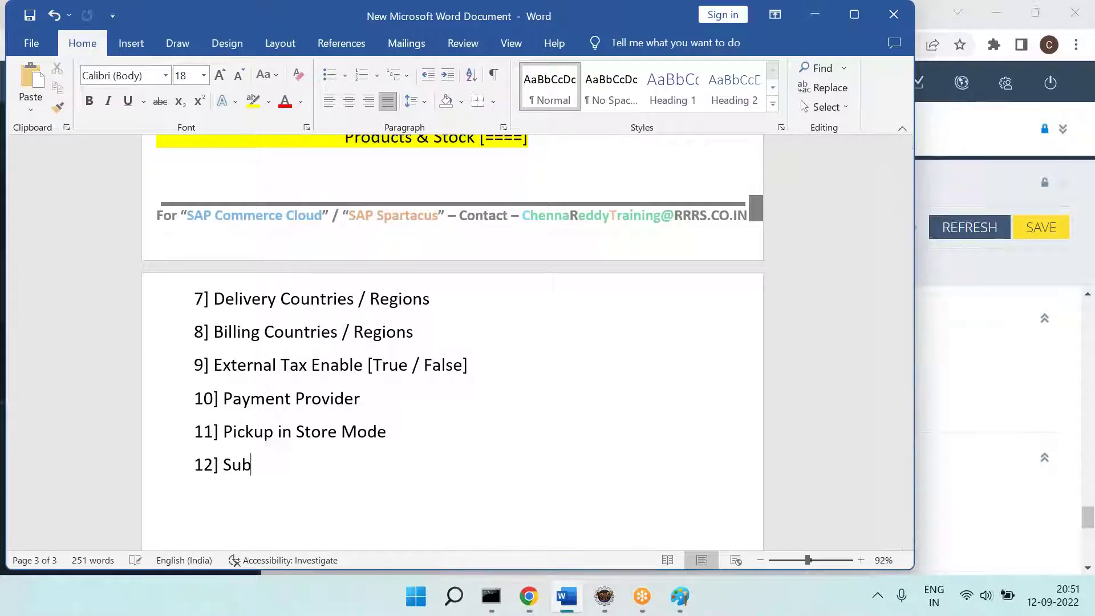
type("mit Order Proc")
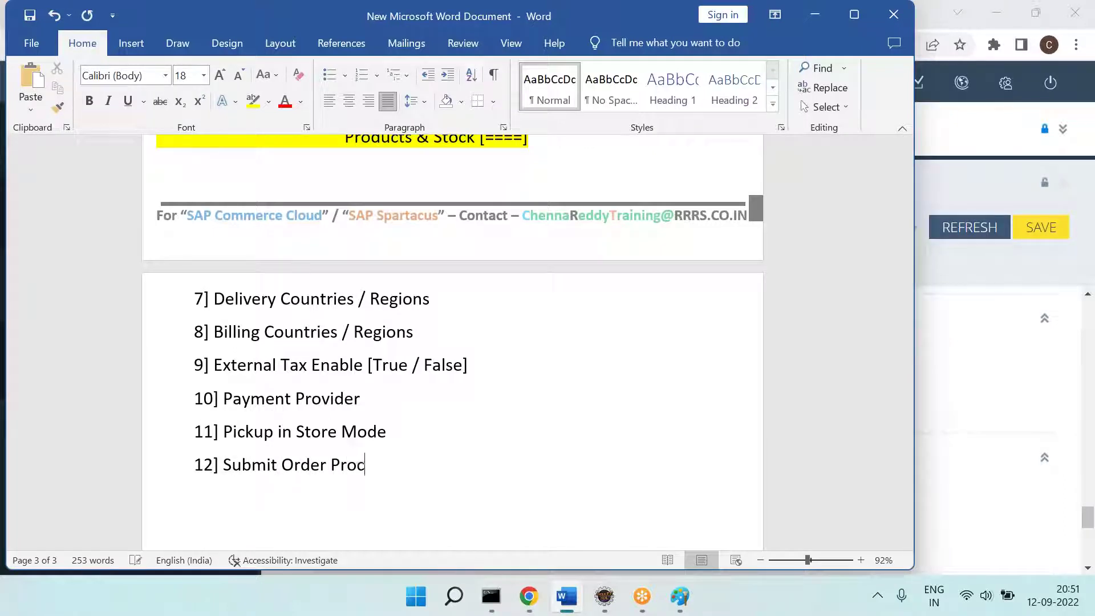
type("ess 13")
key("alt+Tab")
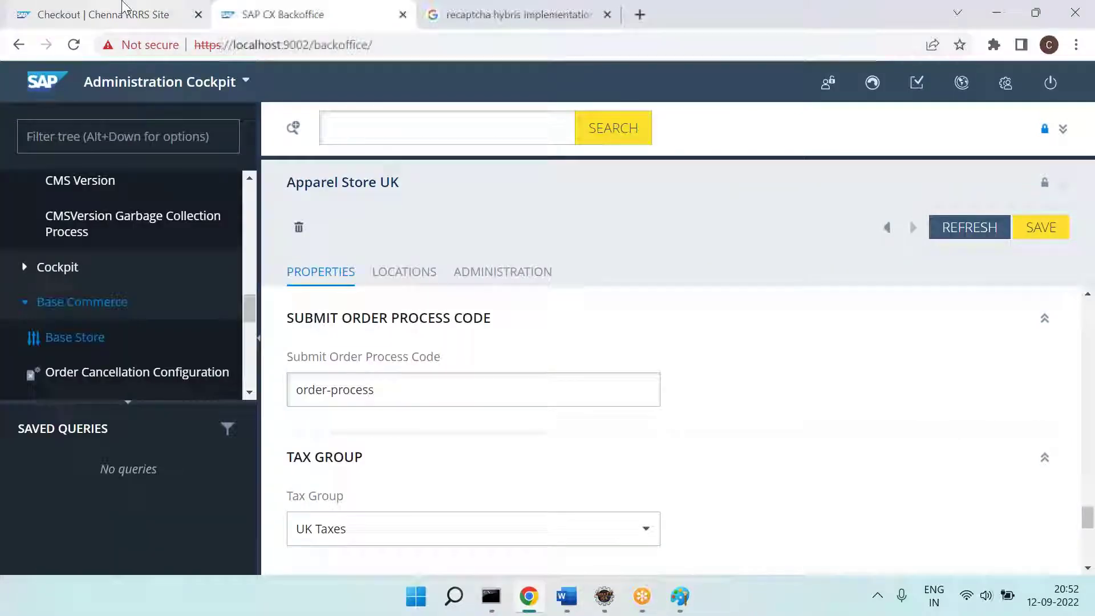
left_click(125, 14)
scroll(236, 416, "down", 15)
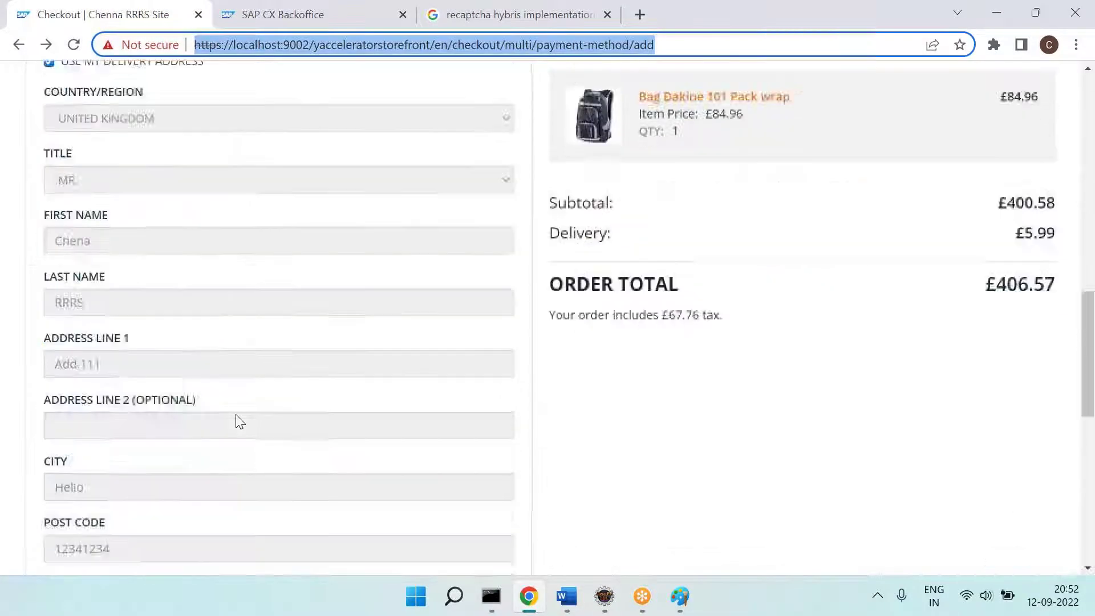
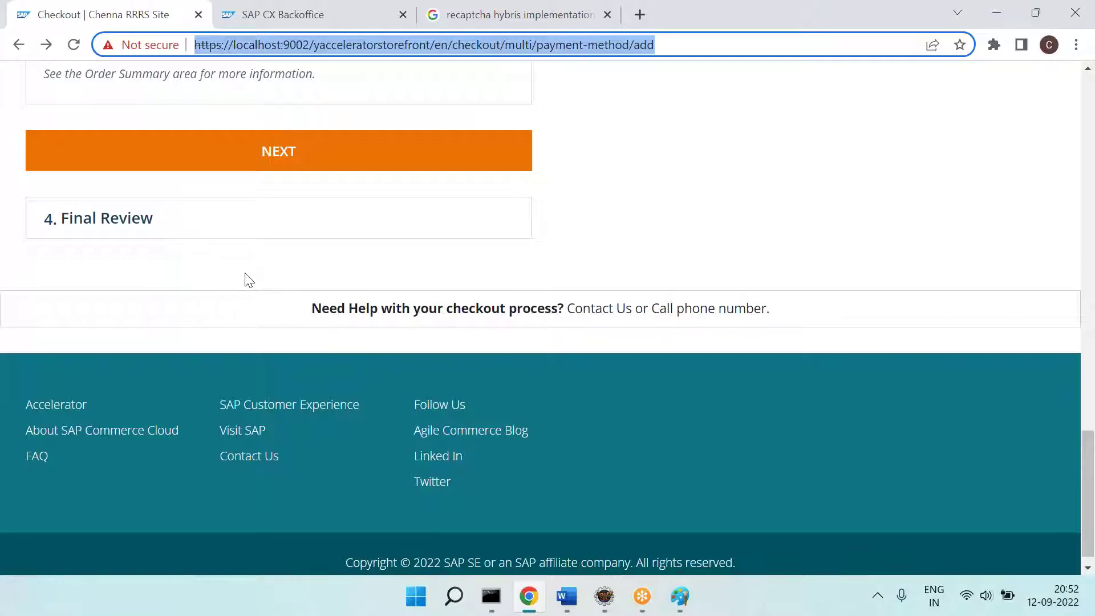
Step: Copy the order-process value from Backoffice's Submit Order Process Code field
left_click(276, 14)
left_click(380, 396)
key("ctrl+a")
key("ctrl+c")
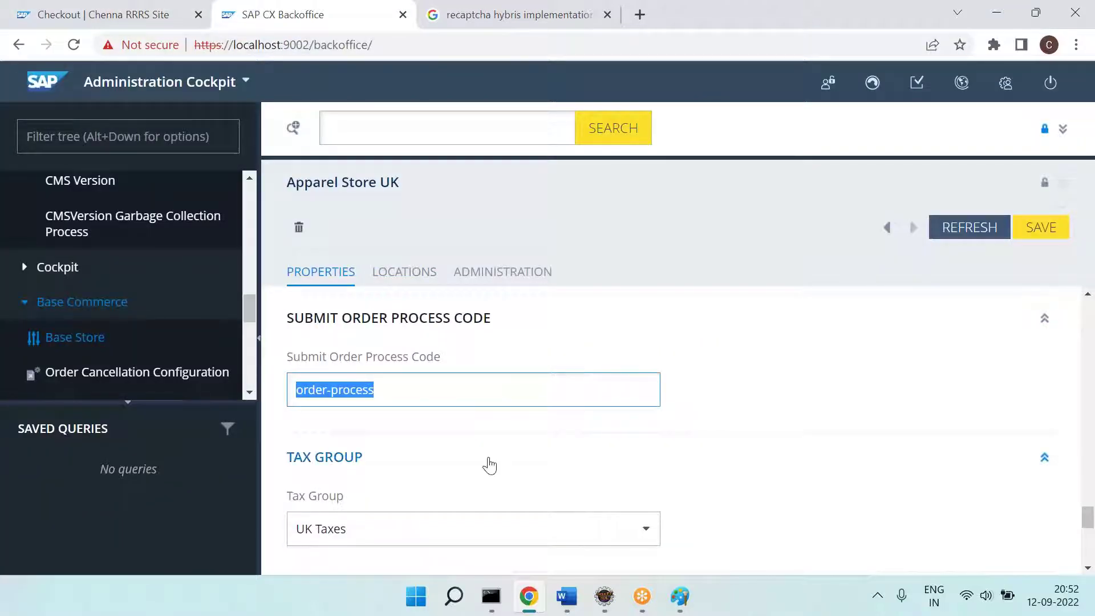
Step: Paste order-process after '12] Submit Order Process =' in Word and highlight it yellow
left_click(566, 597)
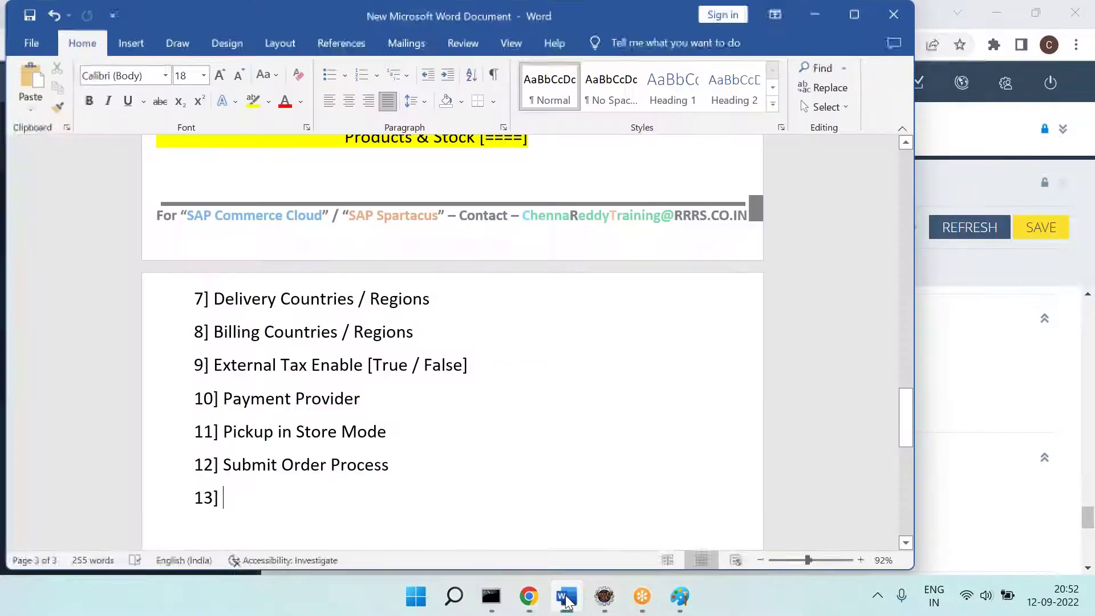
left_click(481, 465)
type("=")
key("ctrl+v")
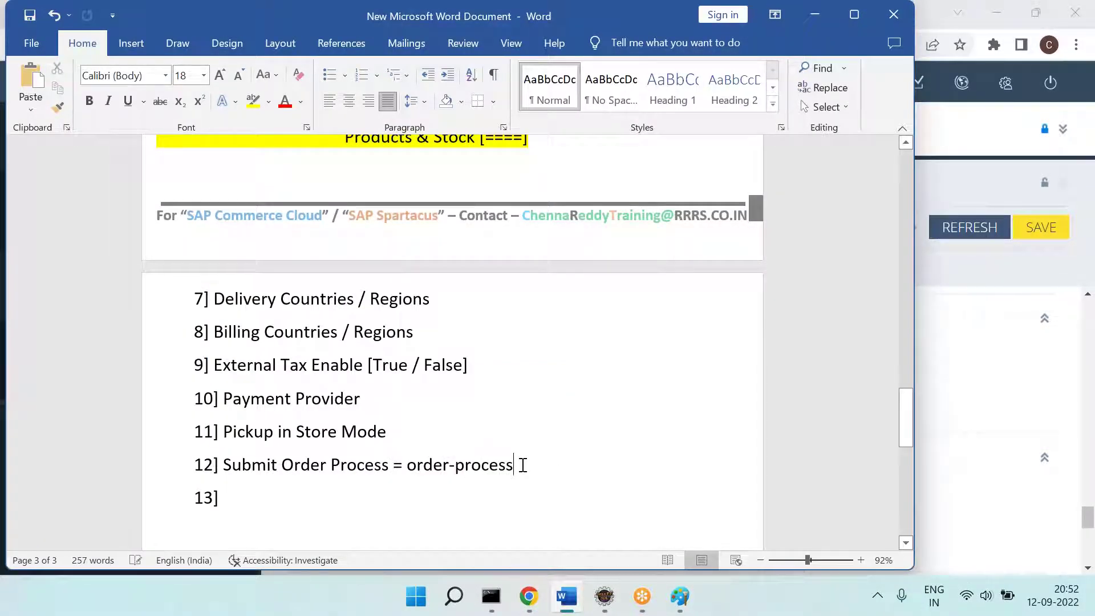
left_click_drag(523, 466, 406, 465)
left_click(252, 101)
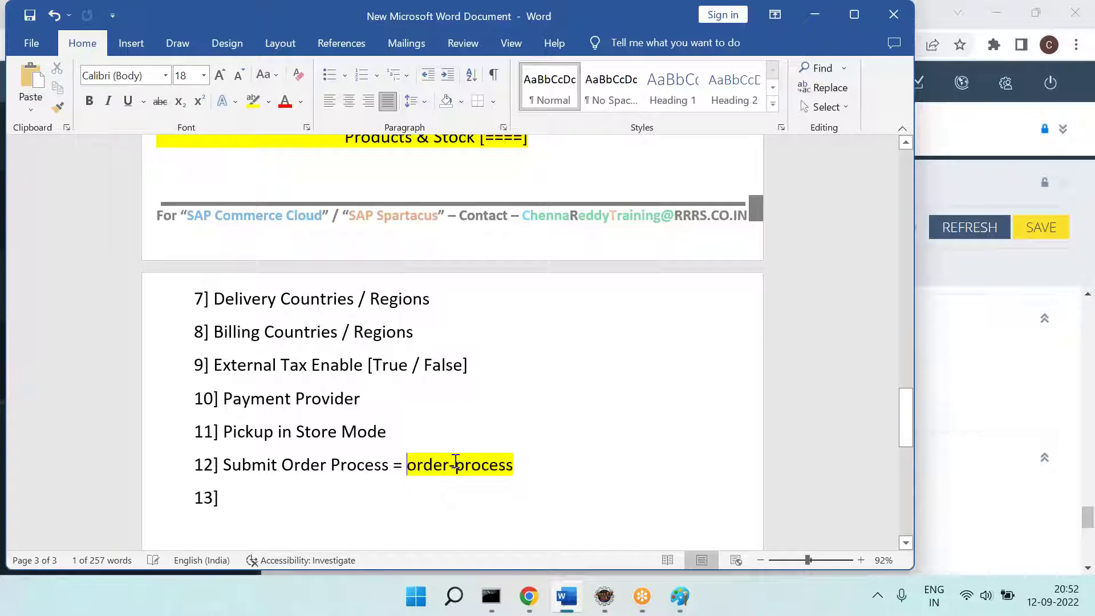
left_click(349, 496)
left_click(397, 602)
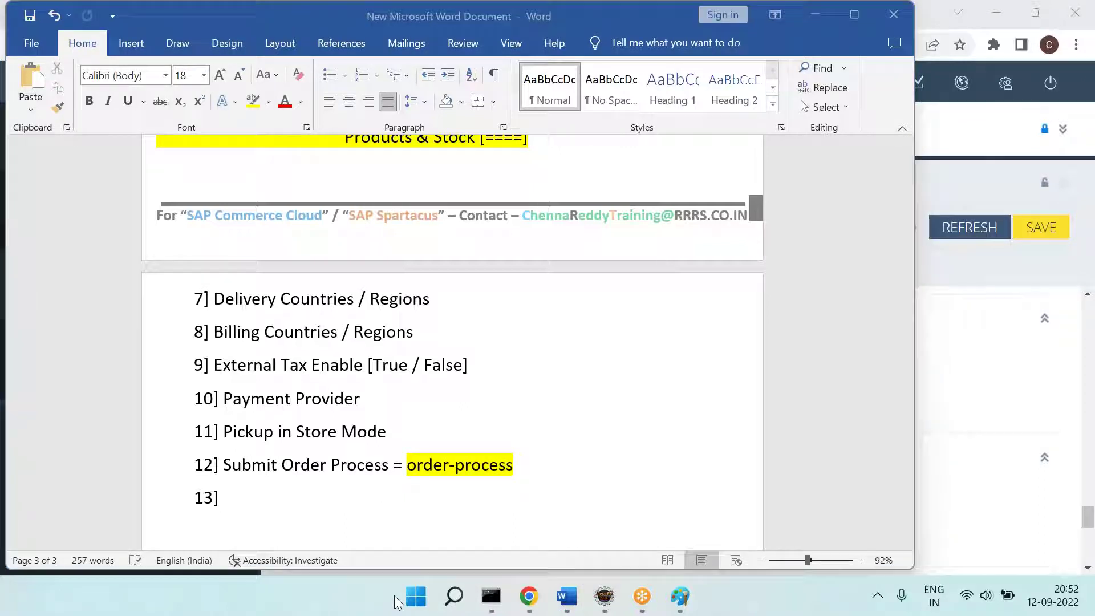
left_click(429, 586)
Step: Launch File Explorer and browse E: > rrrssoftware > hybris > bin > custom
type("e")
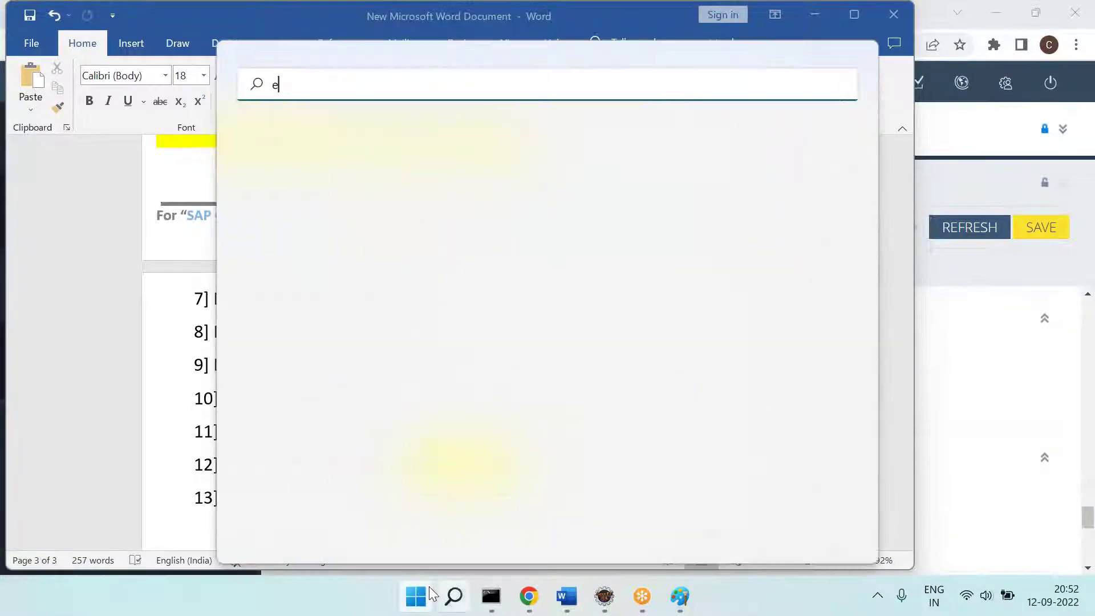
key("Return")
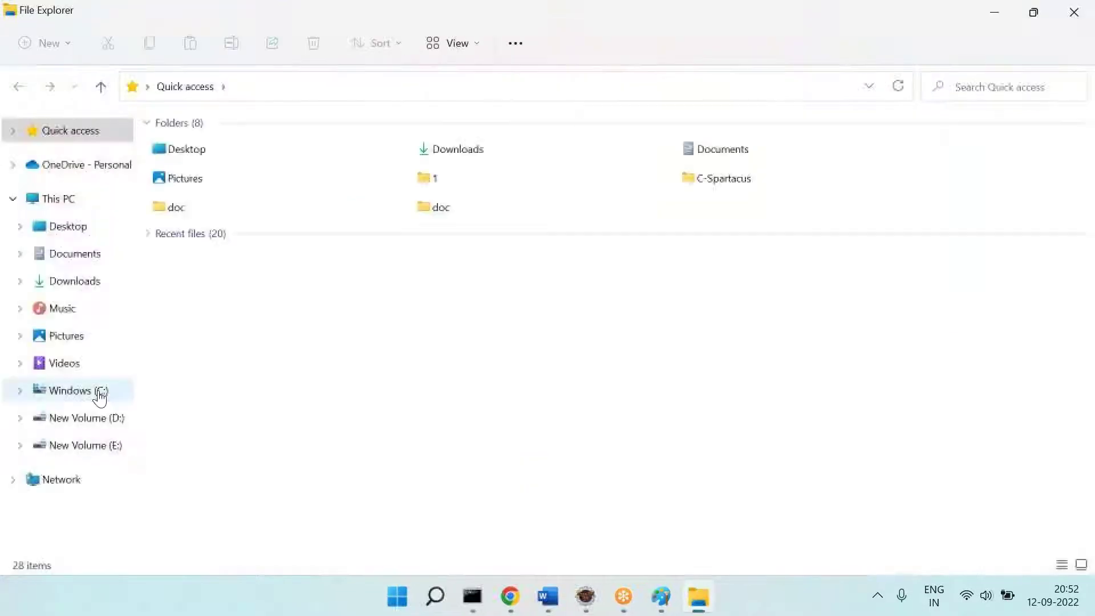
left_click(103, 446)
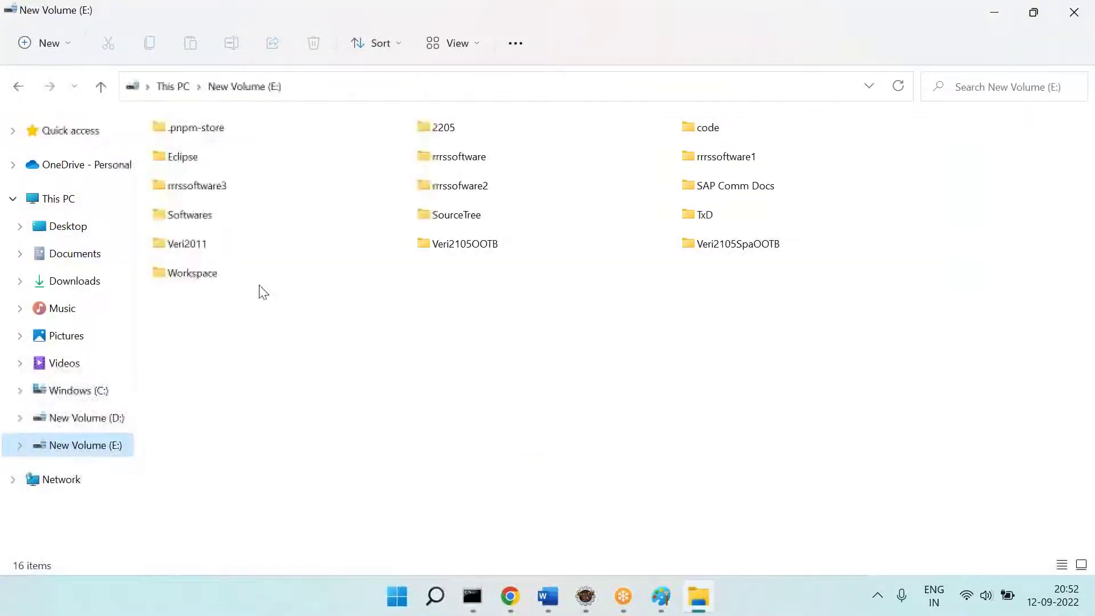
double_click(476, 170)
double_click(178, 176)
left_click(175, 154)
double_click(175, 153)
double_click(174, 153)
Step: Go into chennarrrstraining's fulfilmentprocess resources process folder and select order-process
double_click(224, 151)
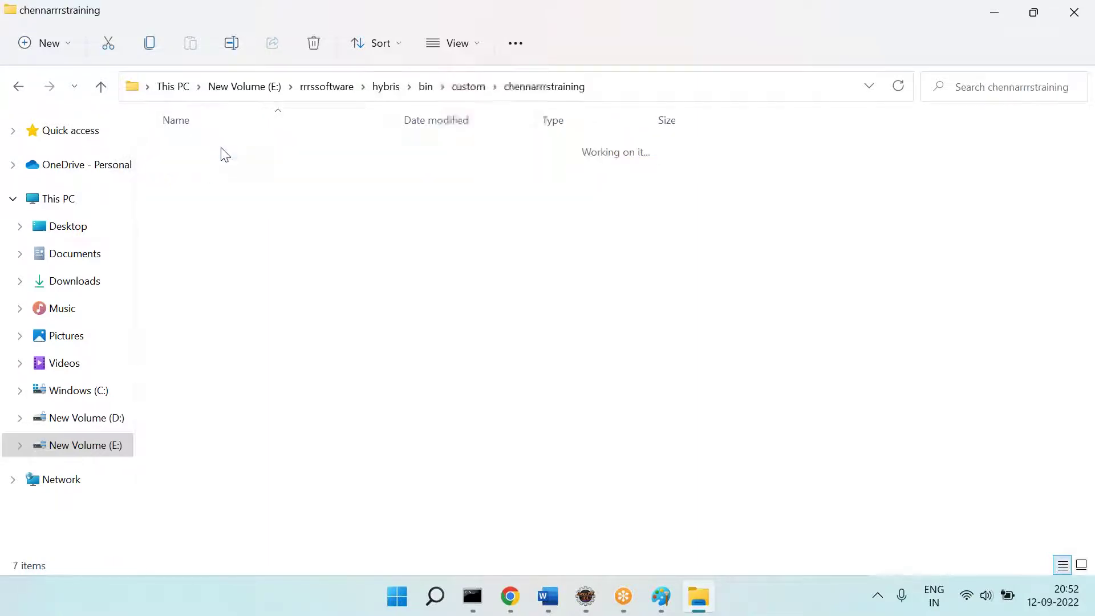
double_click(273, 230)
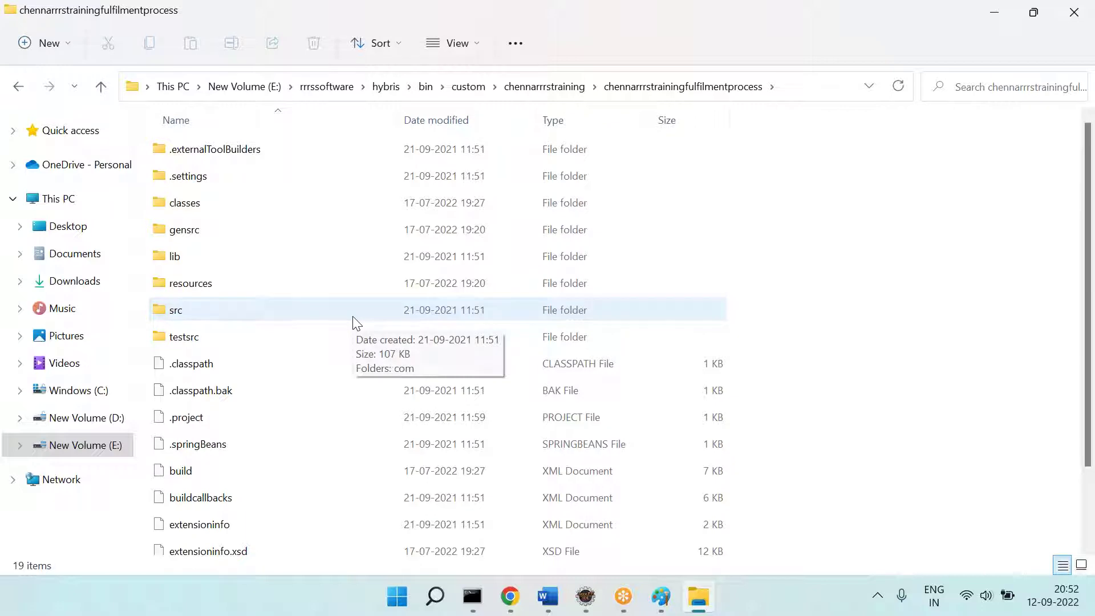
double_click(209, 294)
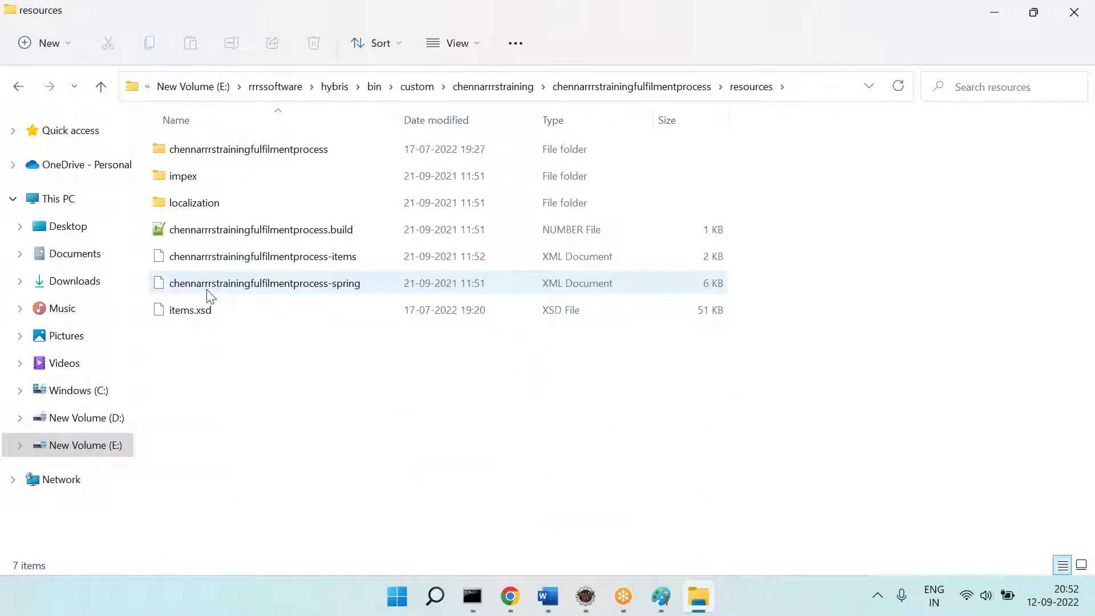
double_click(266, 150)
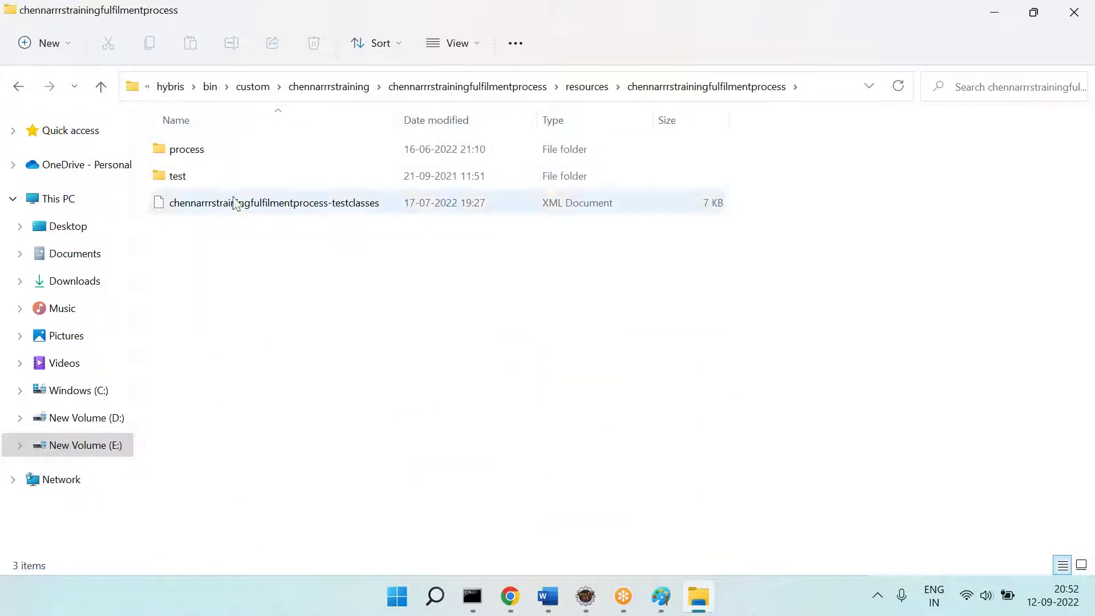
double_click(192, 155)
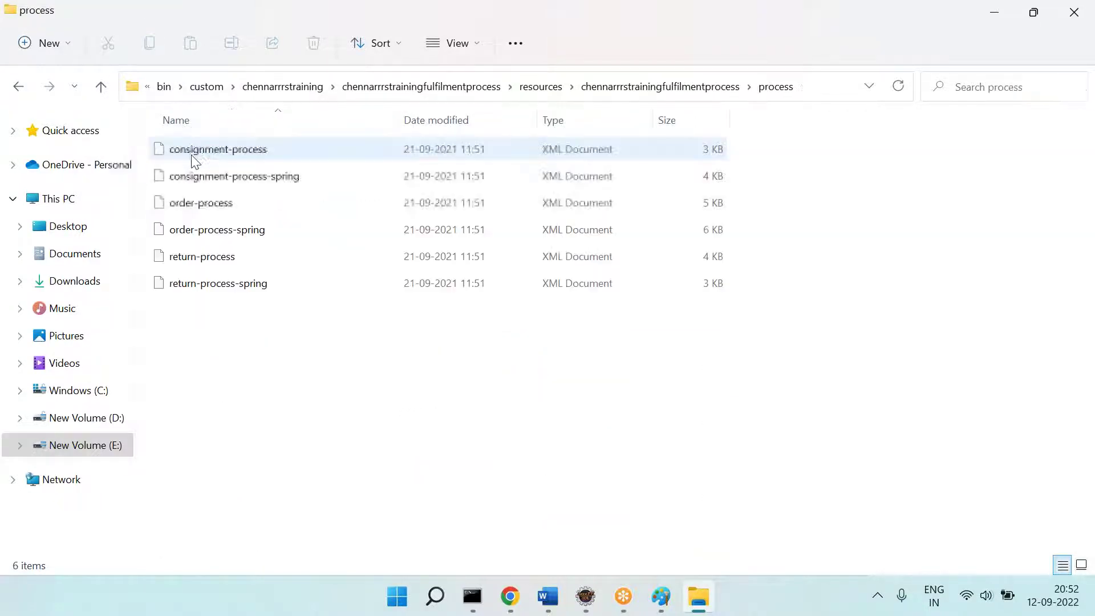
left_click(197, 208)
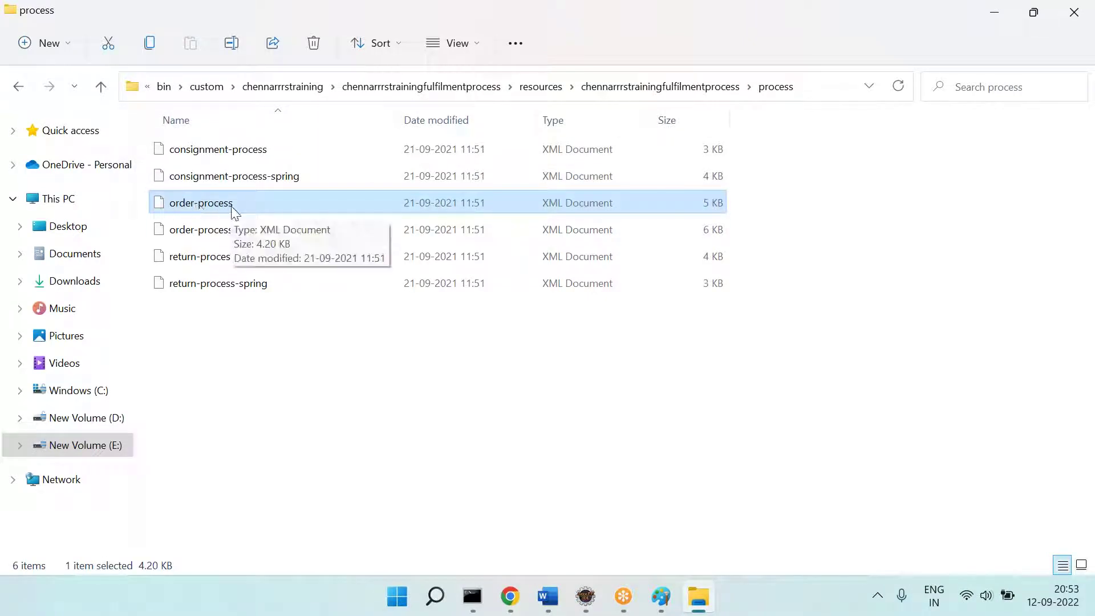
Step: Check the Word notes, Checkout tab and Backoffice tab, then return to the process folder
left_click(547, 596)
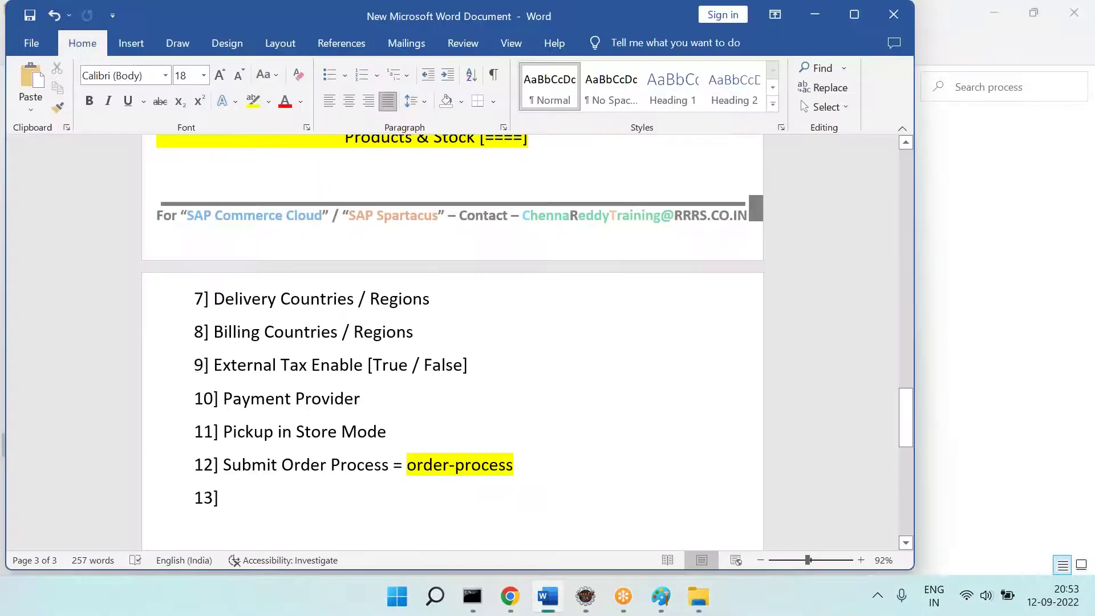
left_click(509, 595)
left_click(123, 10)
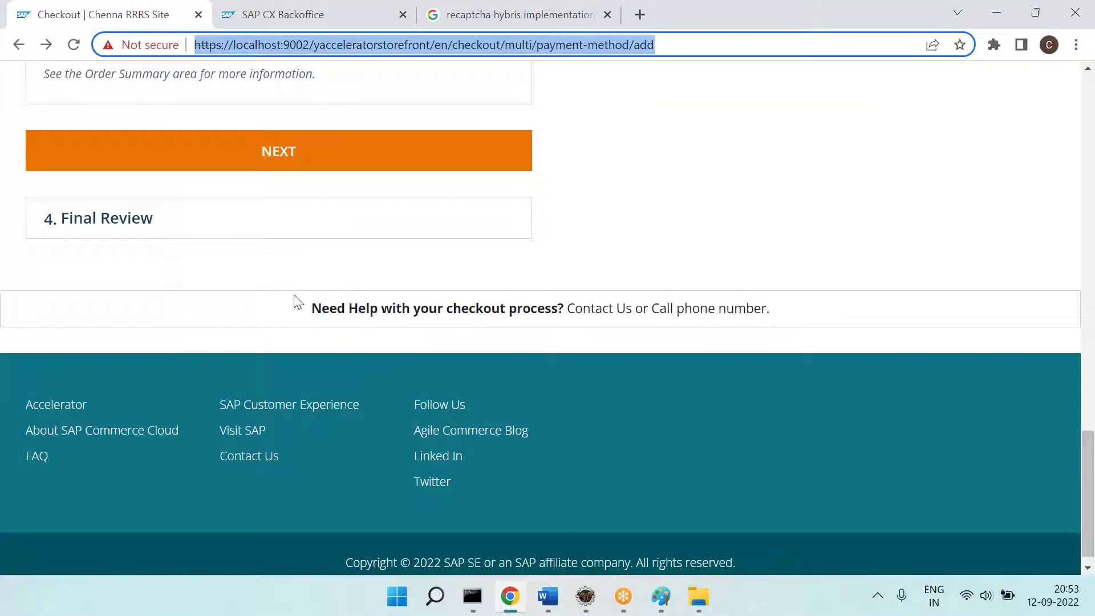
left_click(256, 12)
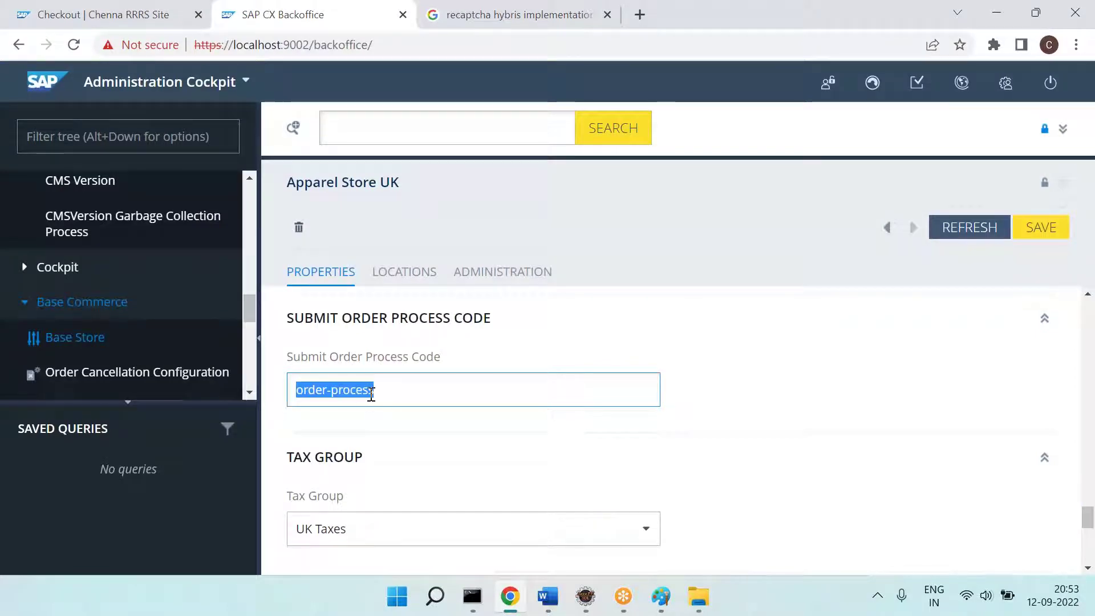
key("alt+Tab")
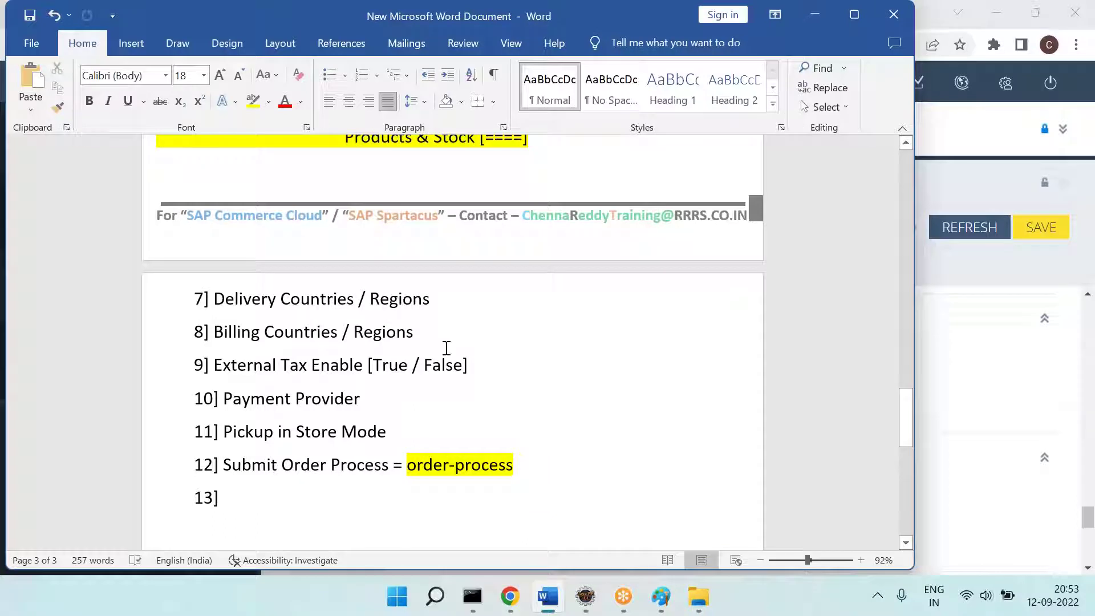
left_click(698, 596)
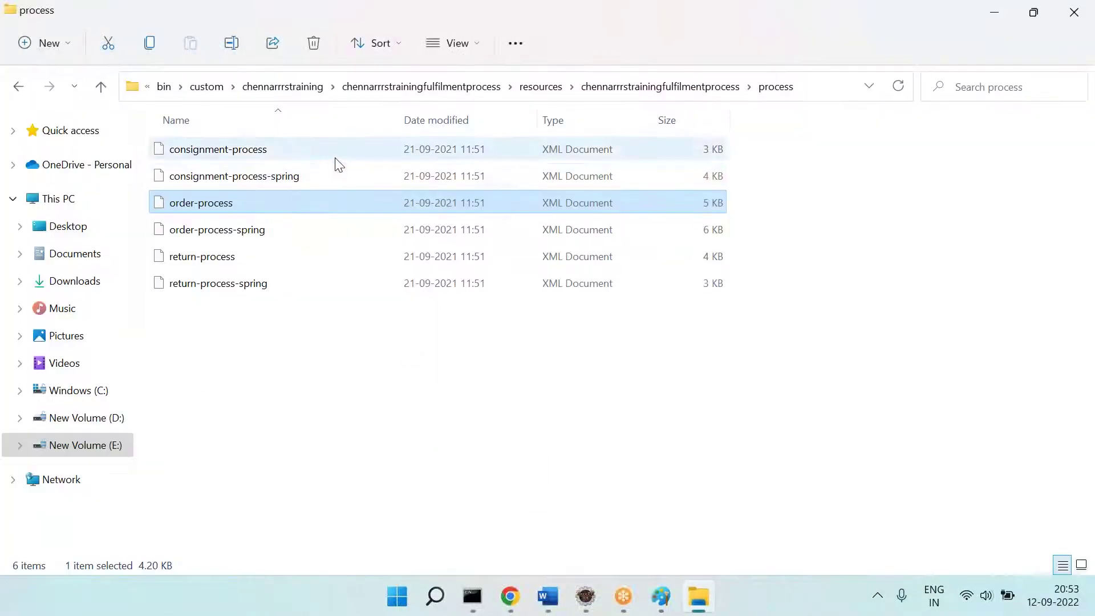
Step: Open order-process.xml in Notepad++ from its Show more options menu
right_click(221, 211)
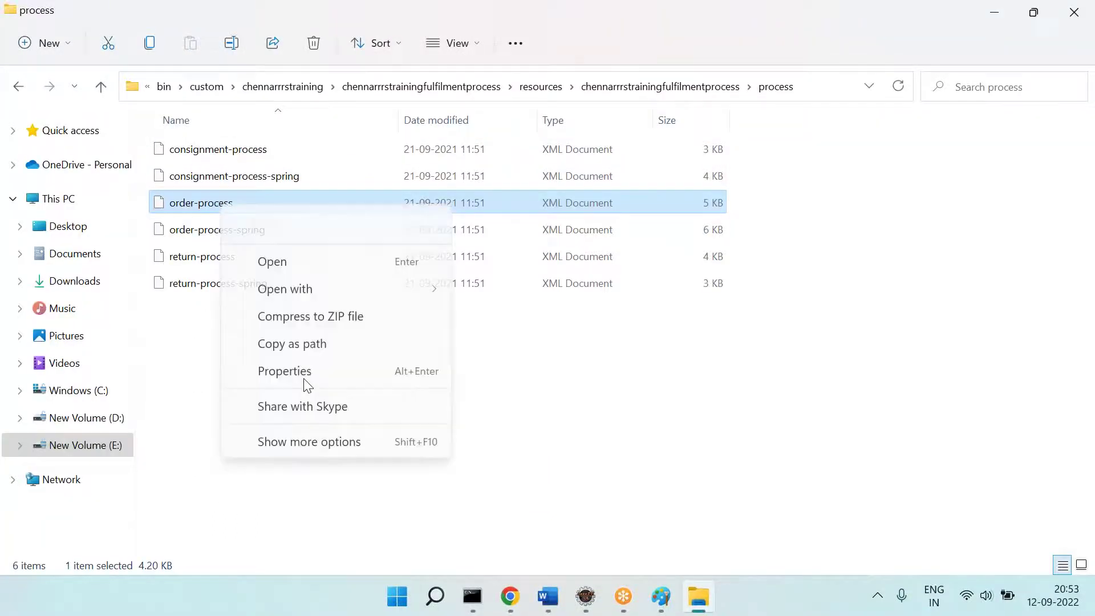
left_click(316, 471)
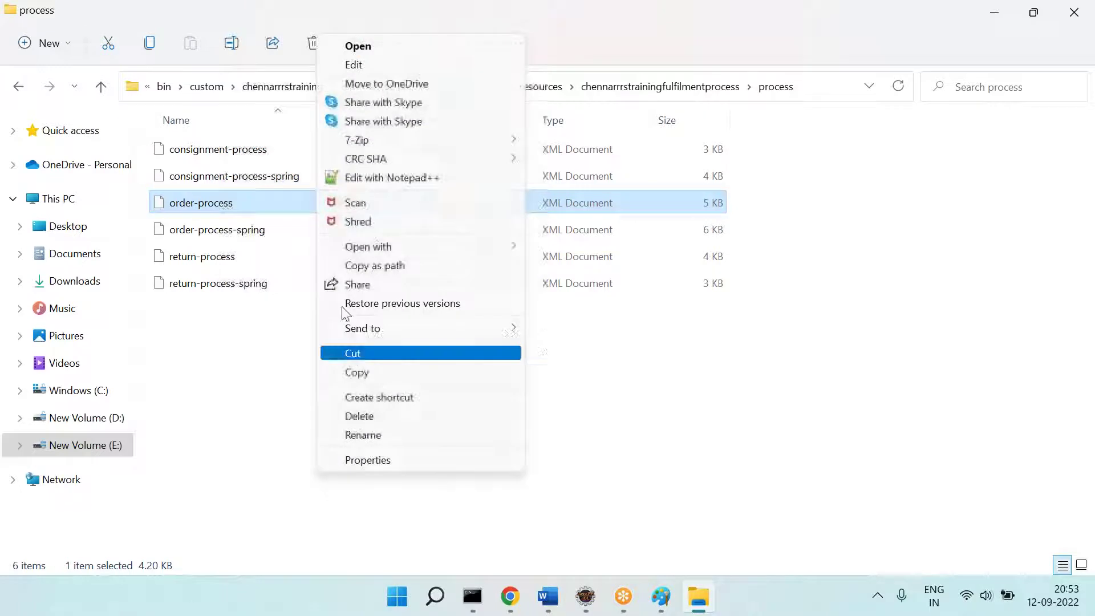
left_click(434, 174)
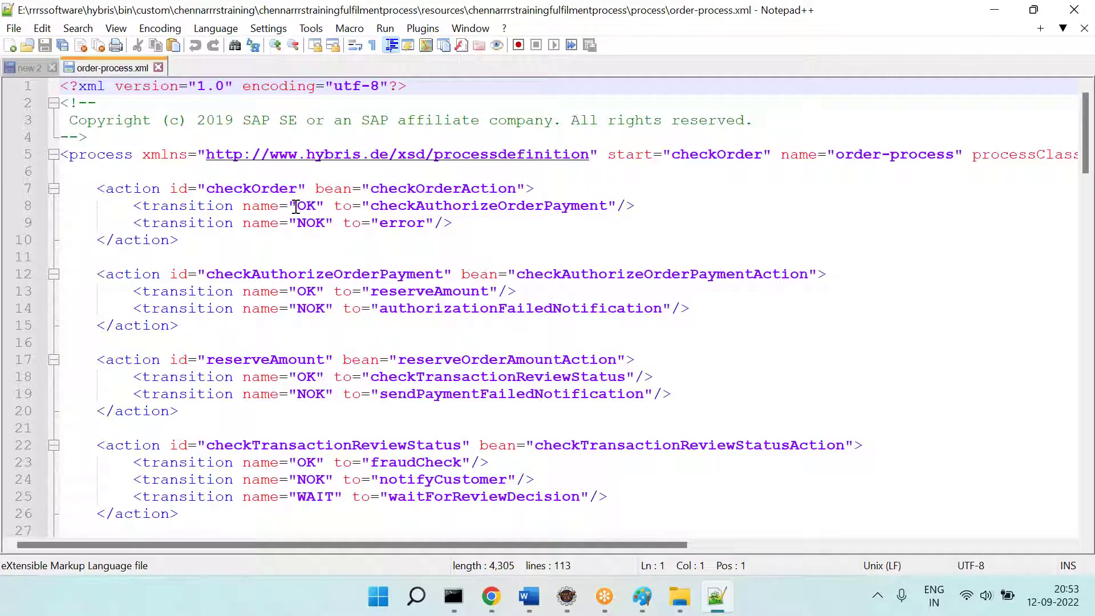
Step: Select the checkOrder action id and its checkOrderAction bean on line 7
left_click(268, 188)
double_click(268, 188)
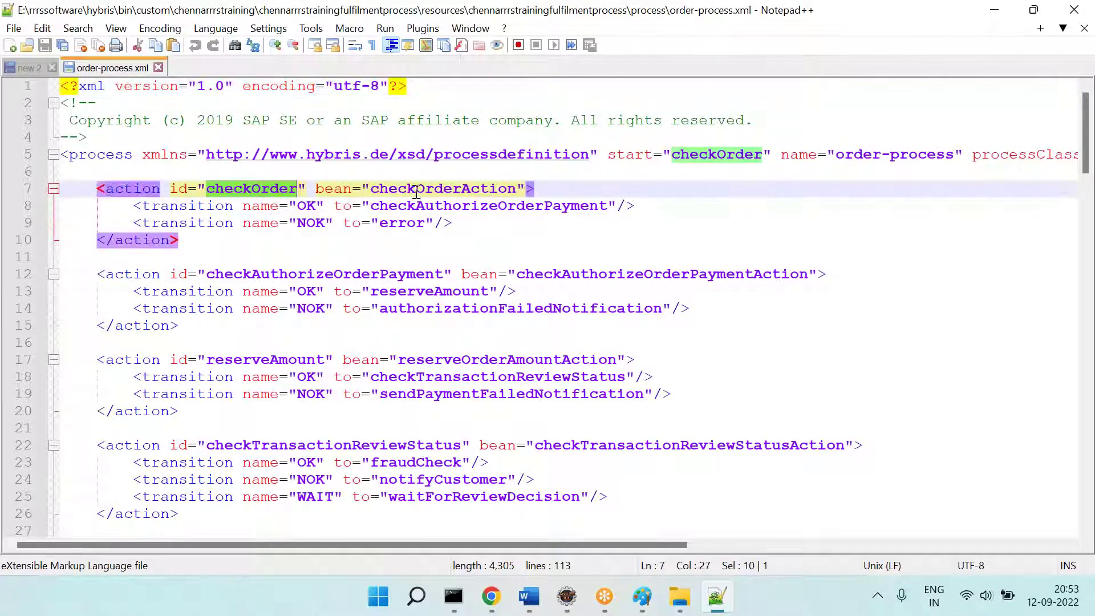
double_click(443, 188)
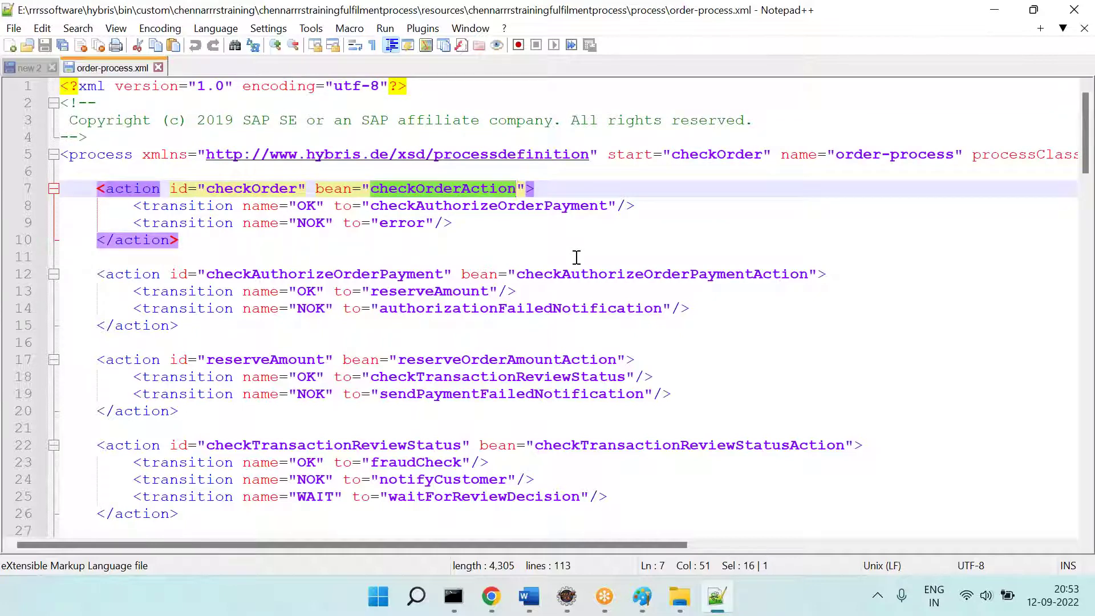
double_click(243, 188)
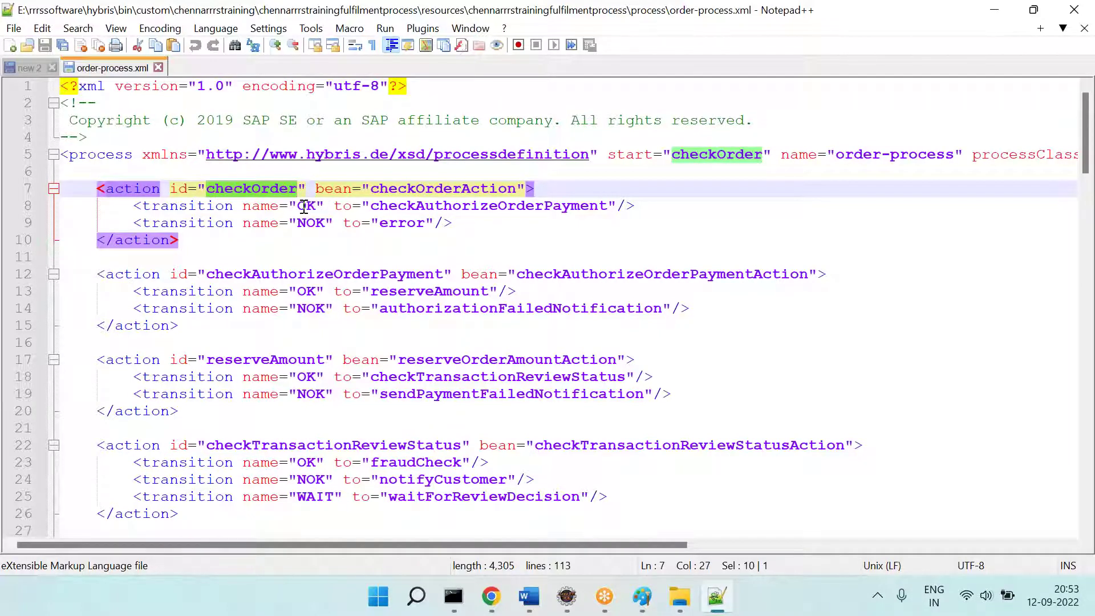
double_click(441, 188)
key("ctrl+c")
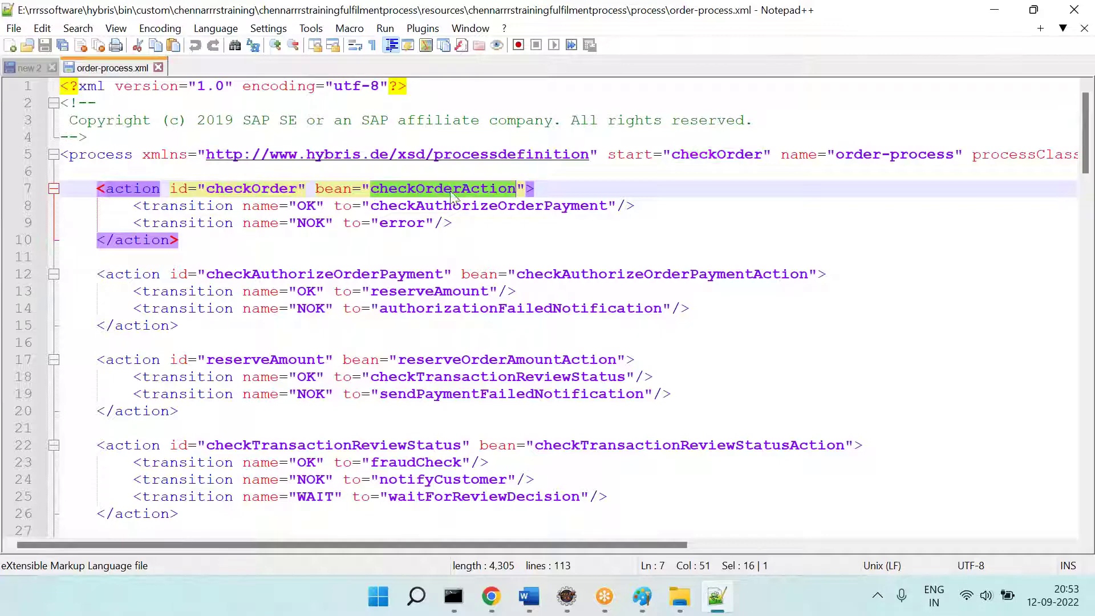
Step: In Eclipse, open CheckOrderAction.java by pasting checkOrderAction into Open Resource
left_click(566, 596)
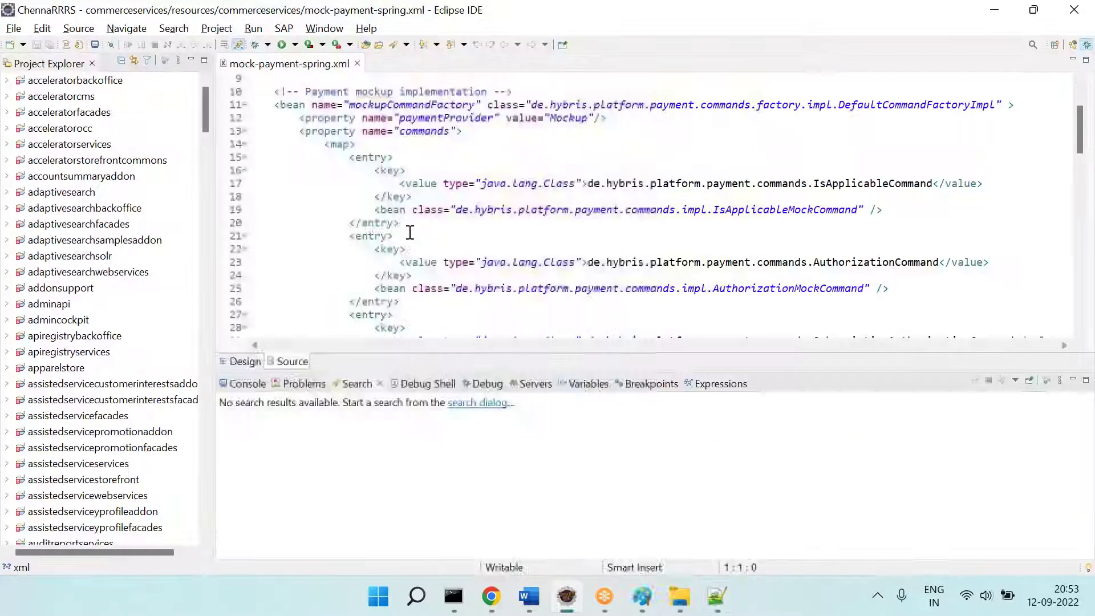
key("ctrl+shift+r")
key("ctrl+v")
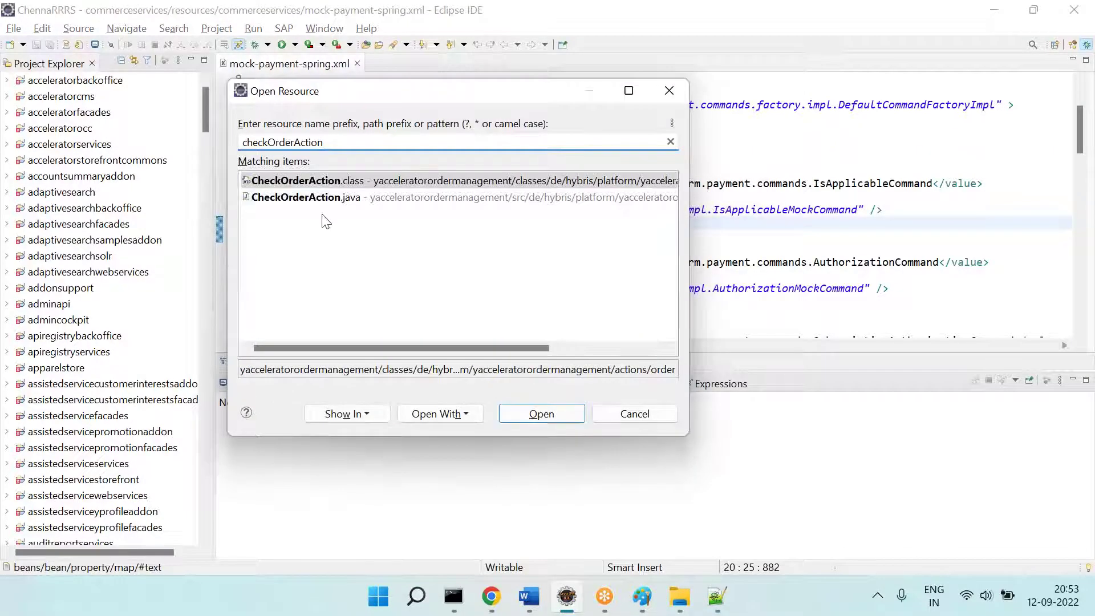
key("Return")
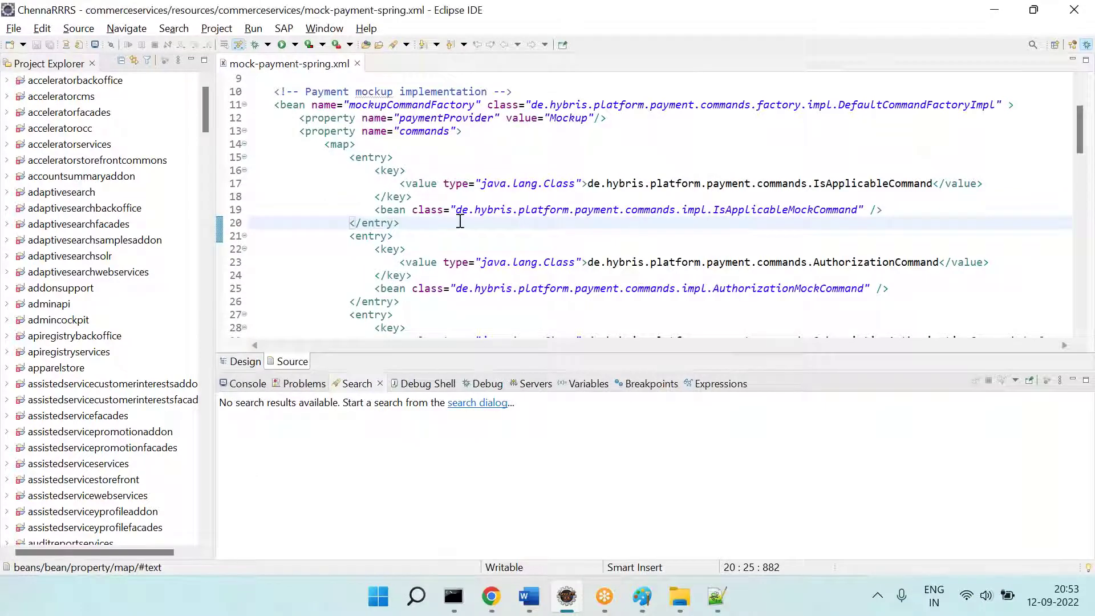
scroll(518, 211, "down", 4)
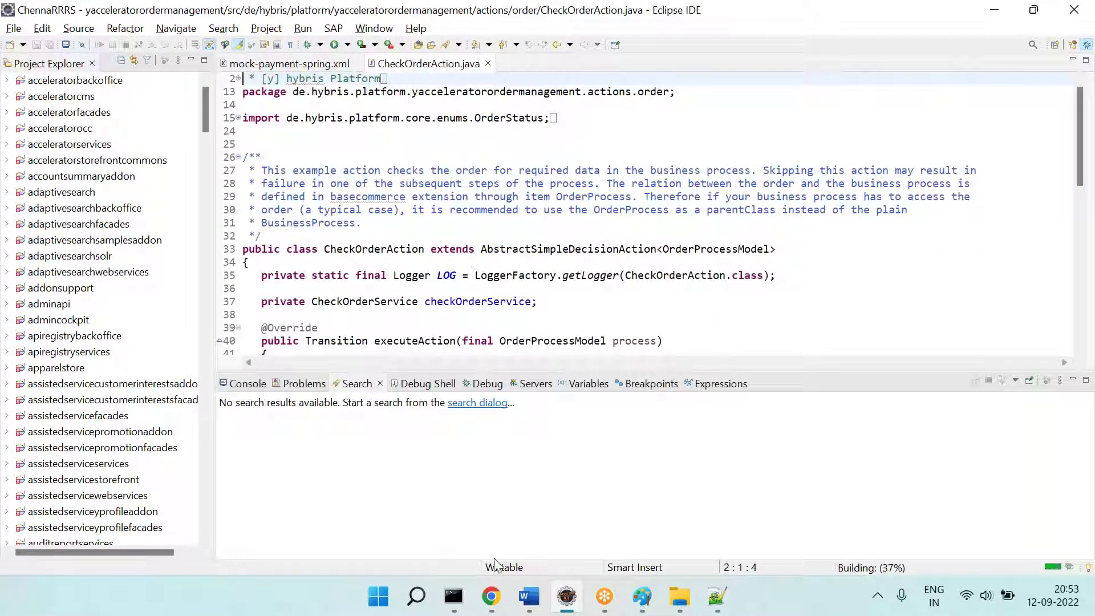
Step: Check the Checkout tab and Backoffice's Submit Order Process Code of order-process
left_click(491, 596)
left_click(60, 13)
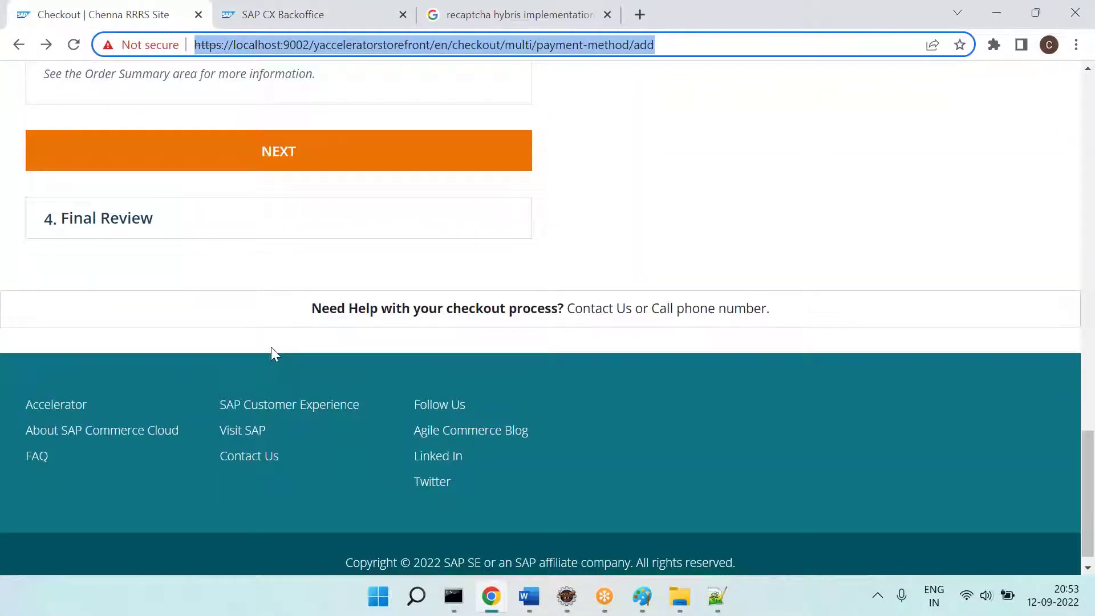
left_click(273, 14)
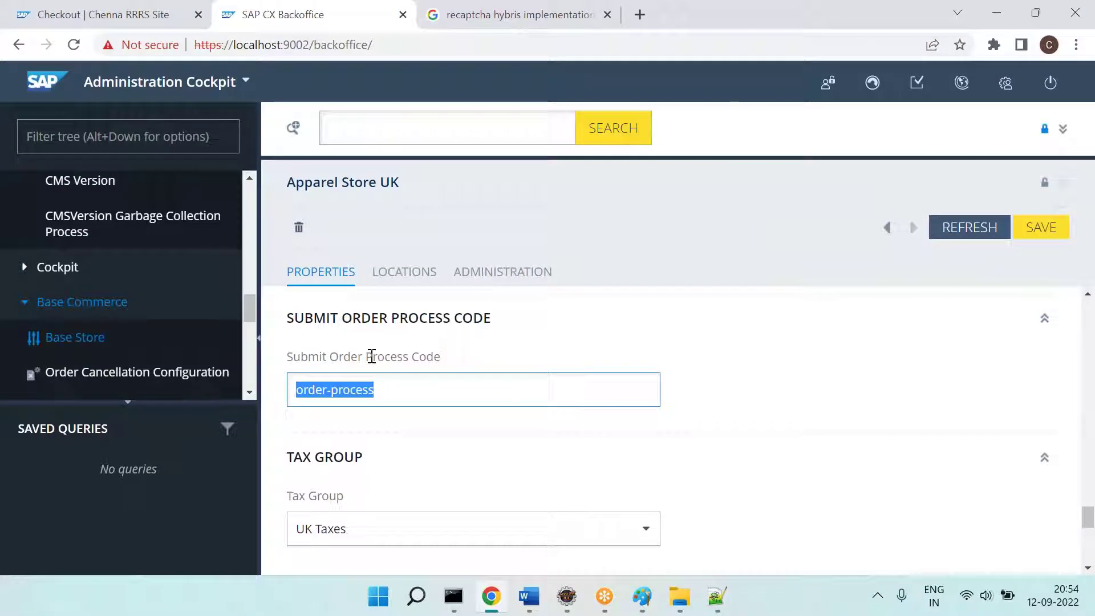
Step: Revisit checkOrder in order-process.xml, then return to CheckOrderAction.java in Eclipse
left_click(717, 595)
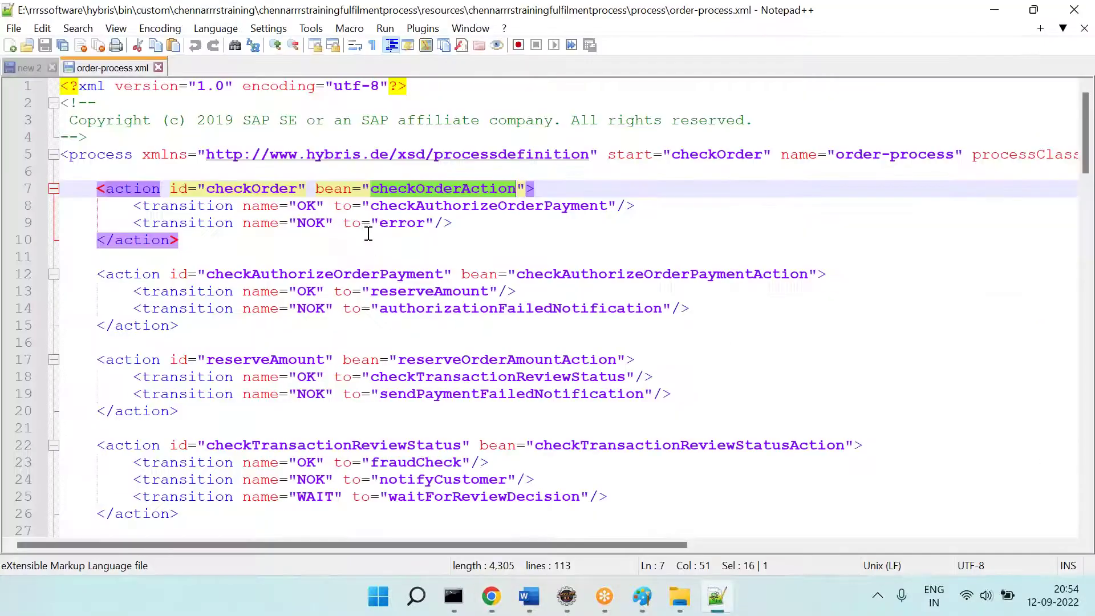
scroll(368, 233, "down", 20)
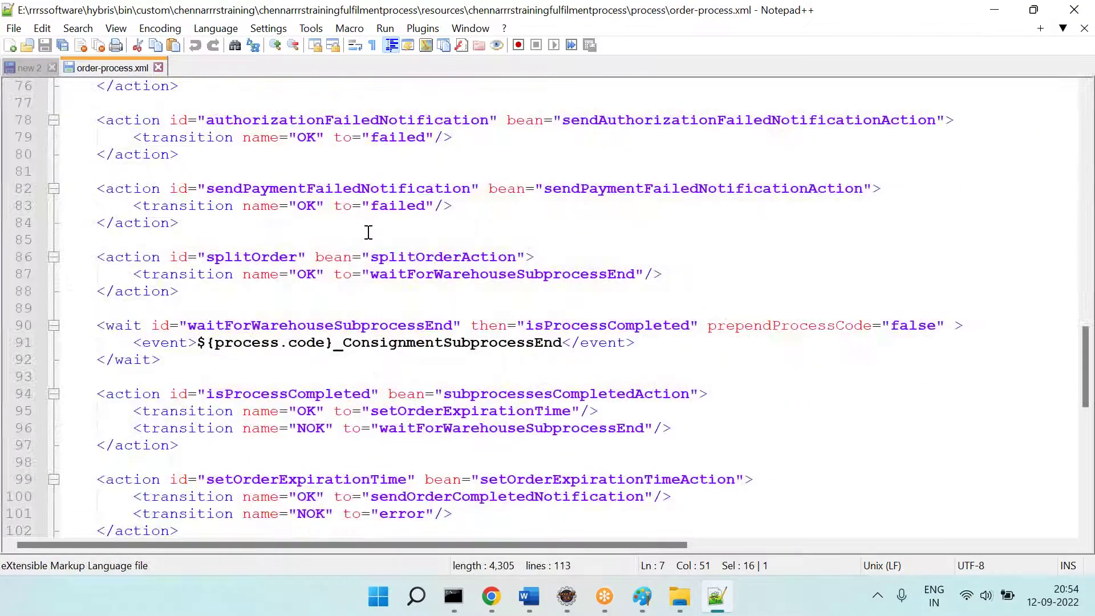
scroll(369, 233, "up", 20)
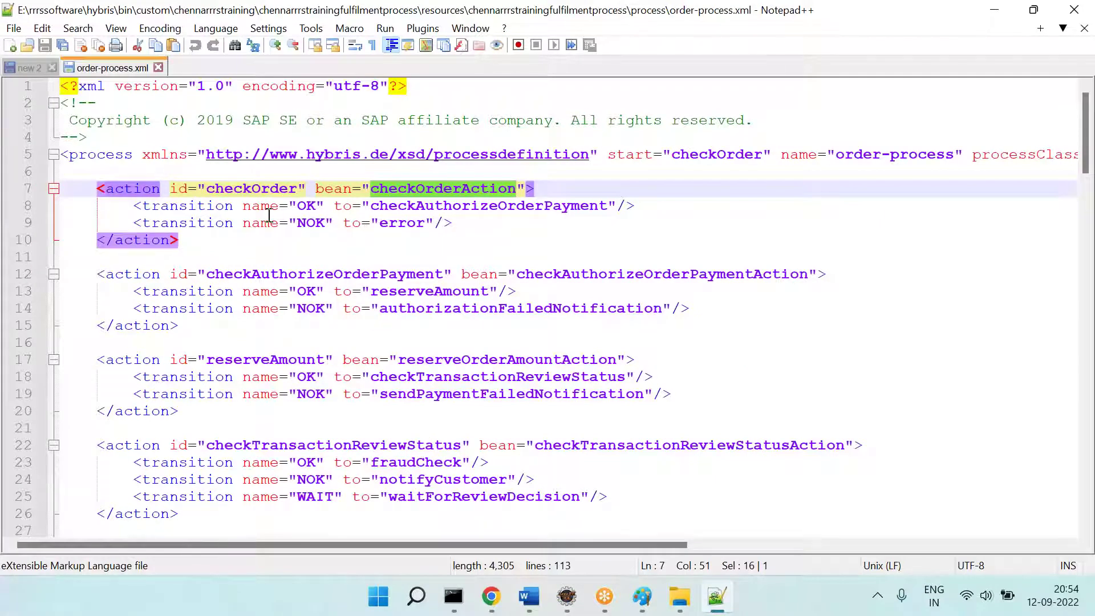
double_click(244, 191)
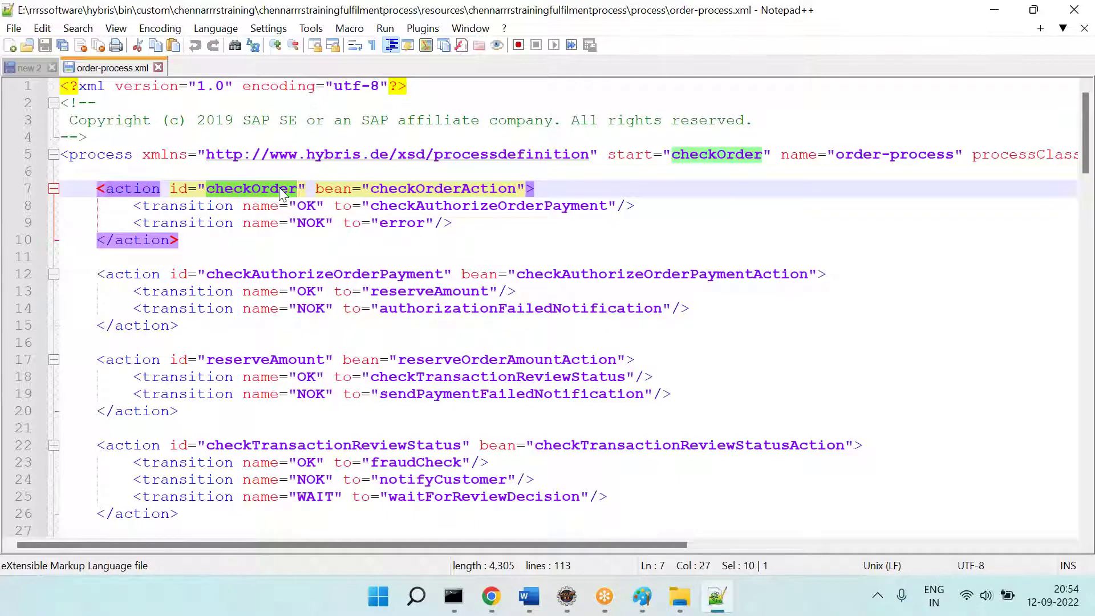
key("alt+Tab")
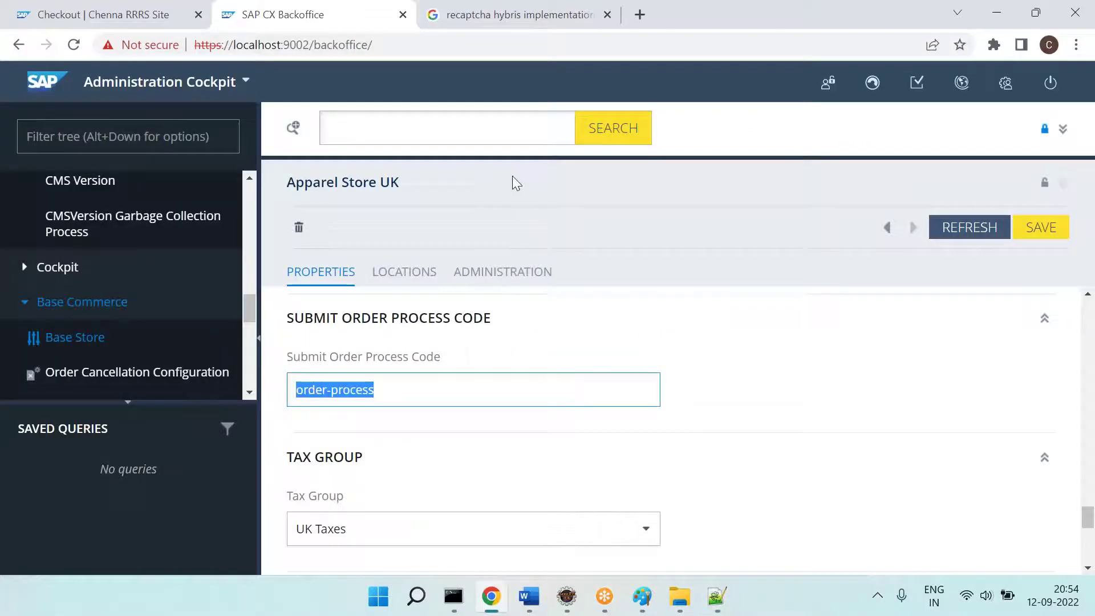
left_click(579, 607)
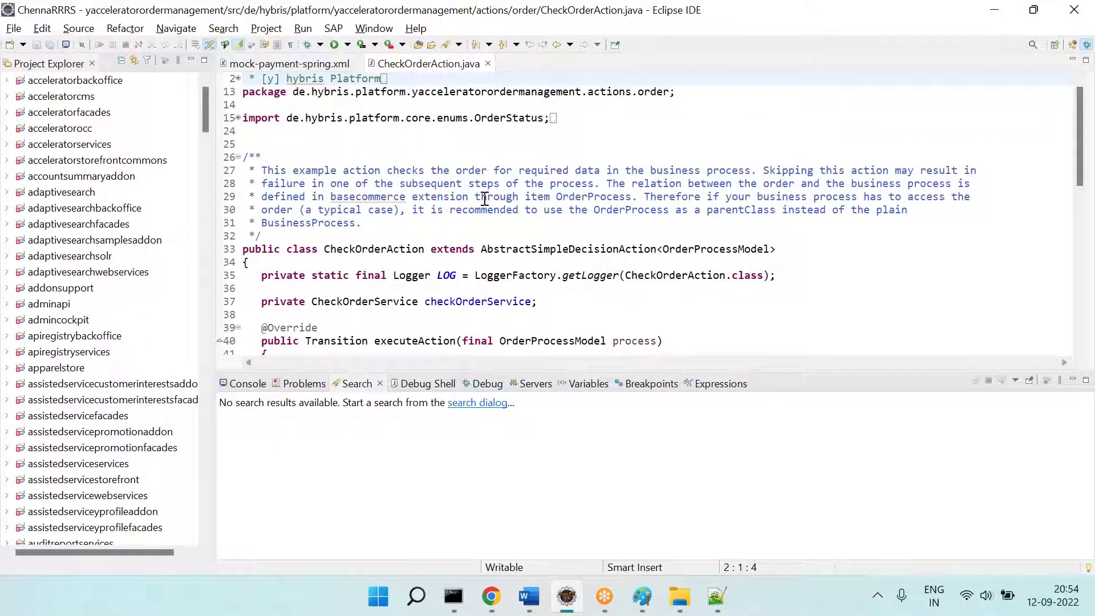
Step: Review executeAction, selecting its Transition.OK and Transition.NOK return paths
scroll(484, 199, "down", 5)
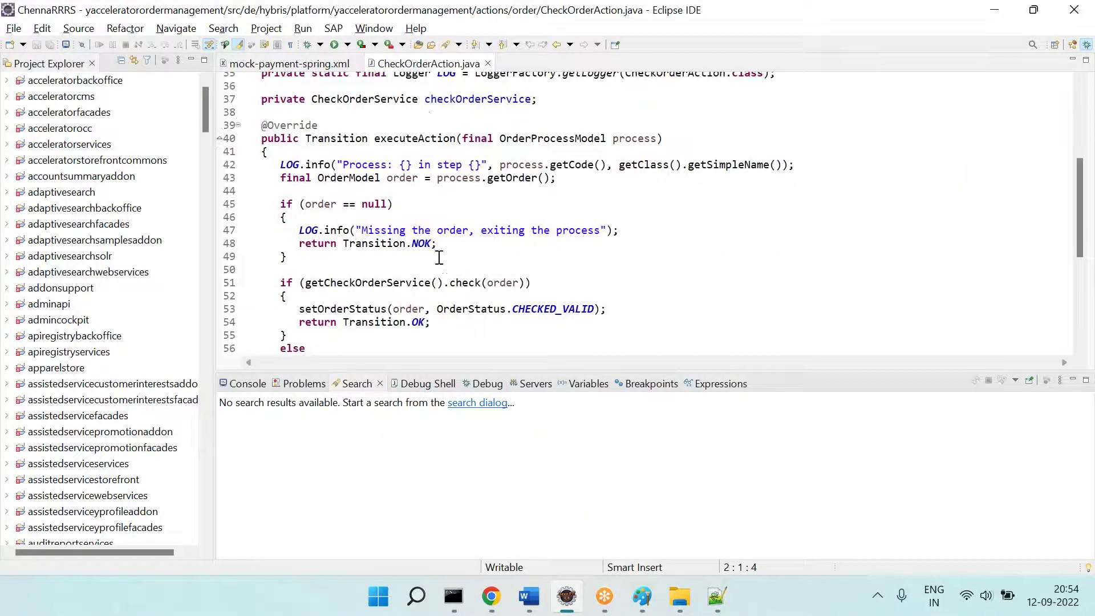
scroll(516, 273, "down", 6)
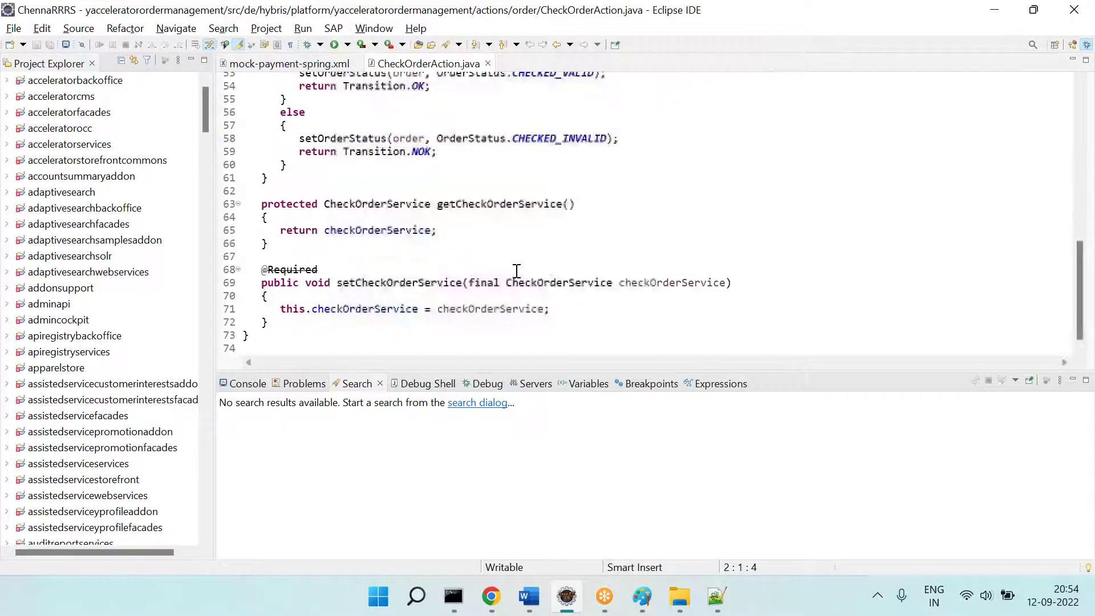
scroll(502, 228, "up", 3)
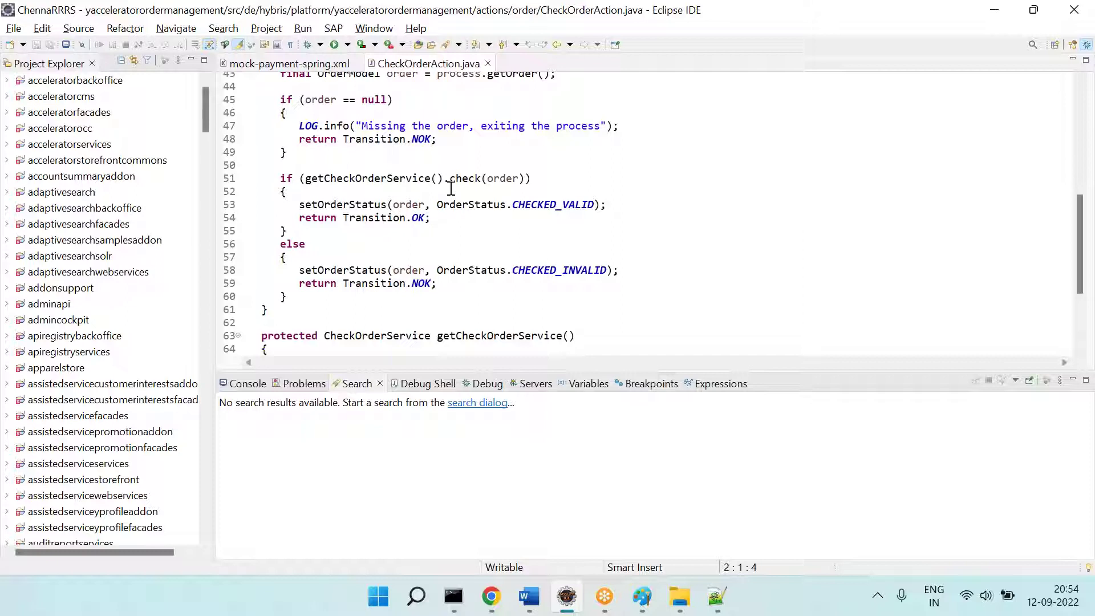
key("alt+Tab")
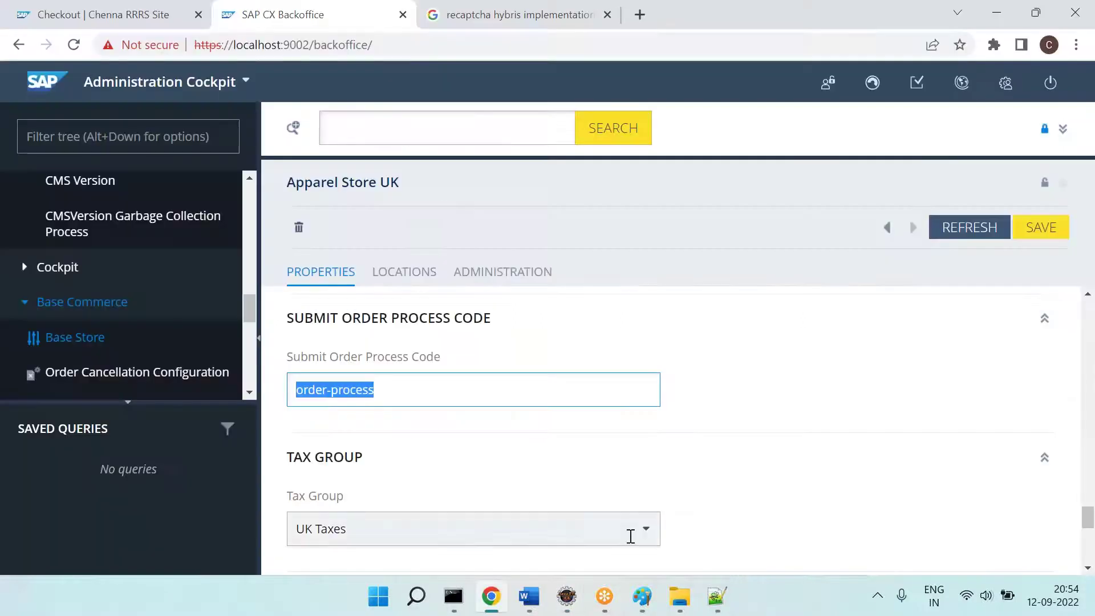
mouse_move(731, 595)
key("alt+Tab")
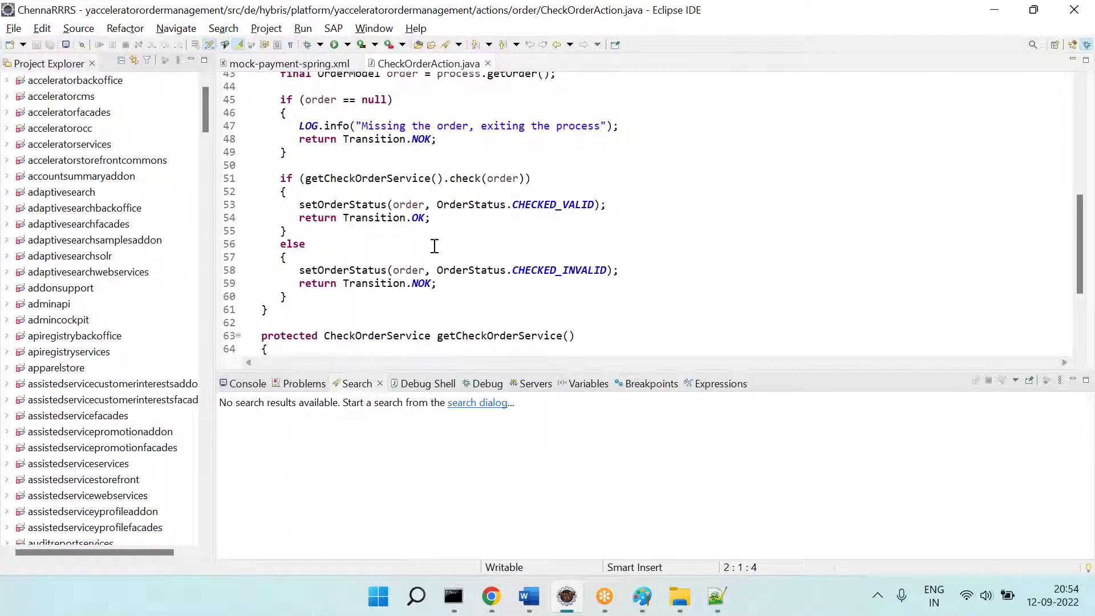
double_click(419, 218)
double_click(422, 284)
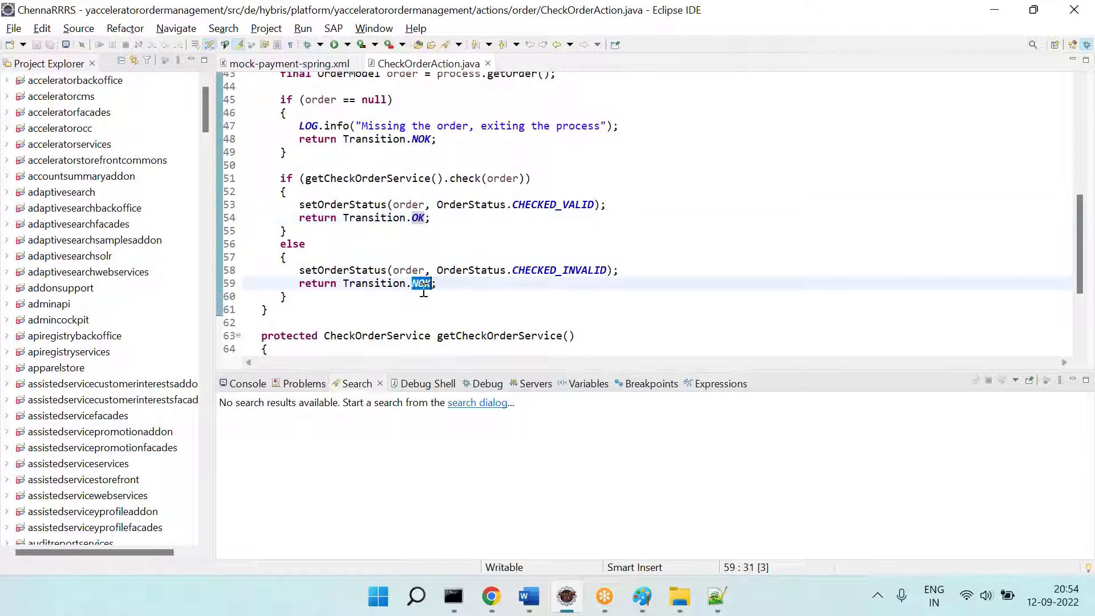
left_click(716, 596)
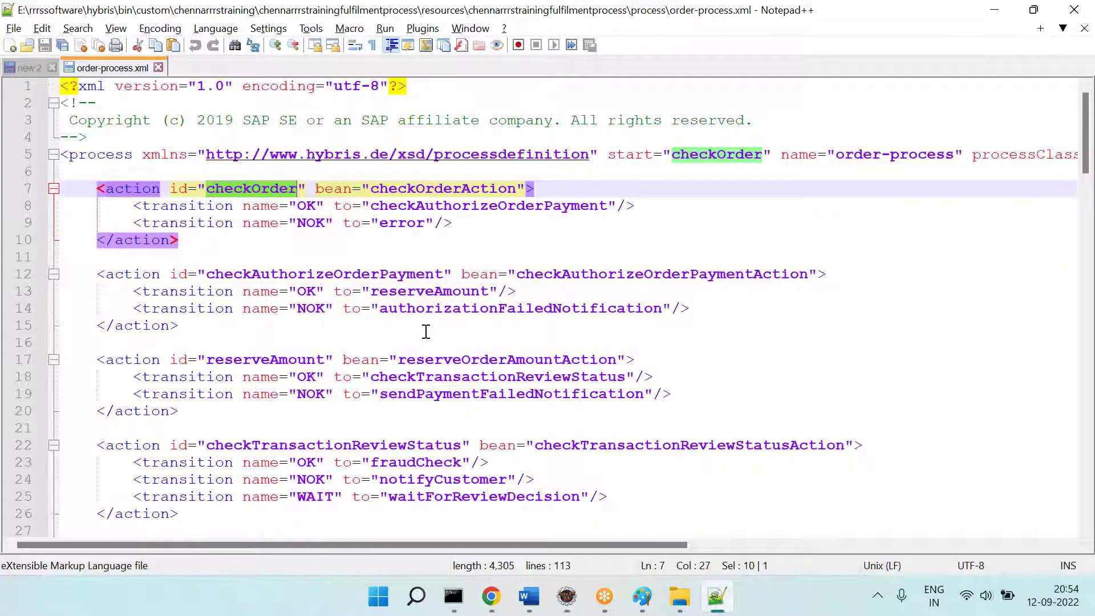
double_click(308, 206)
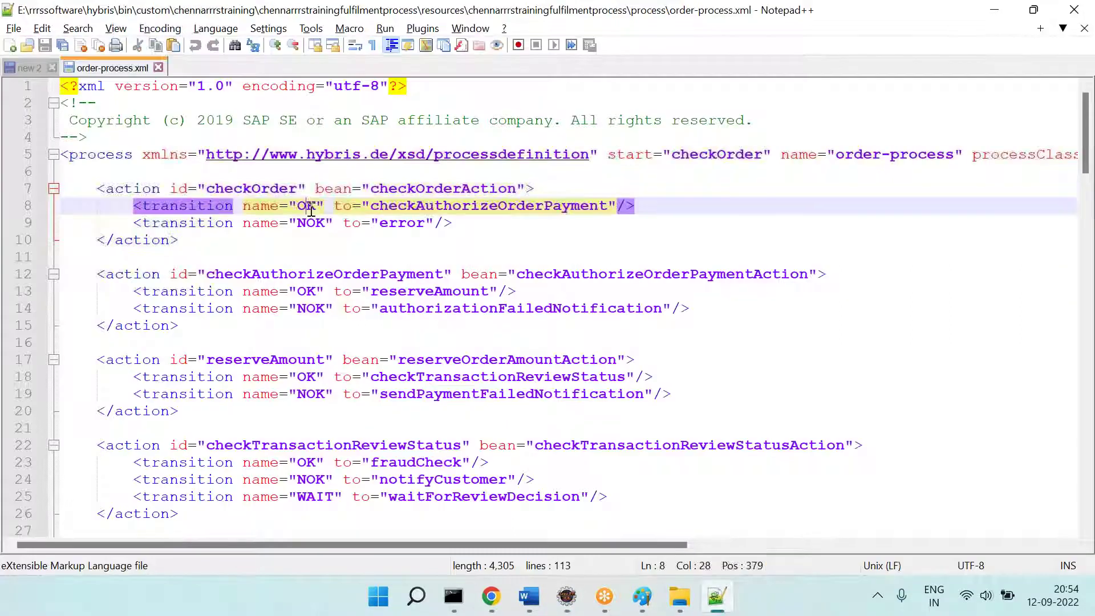
double_click(489, 206)
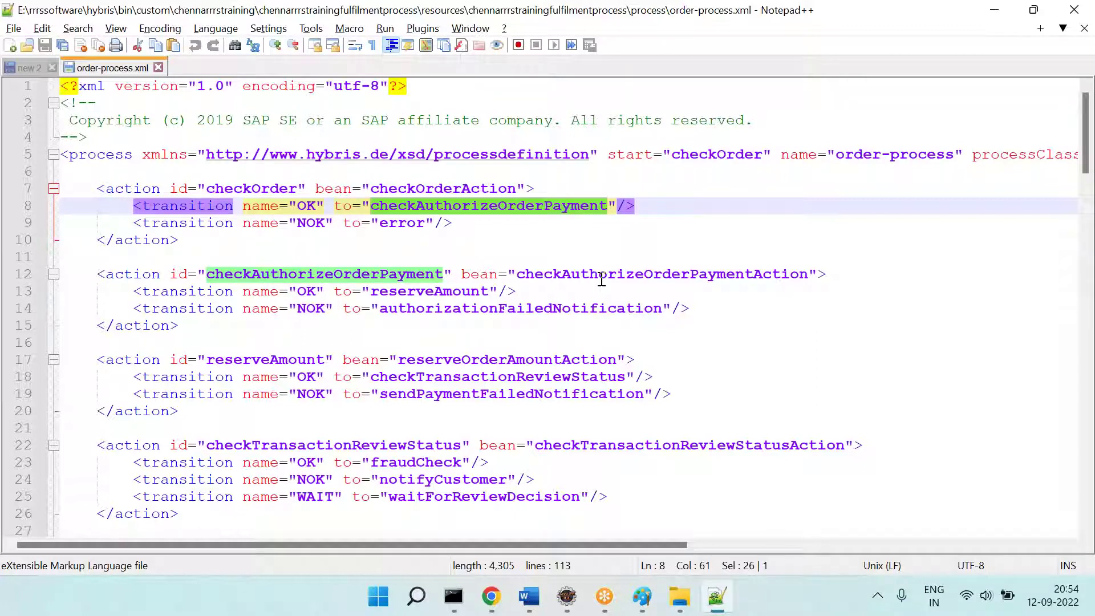
double_click(311, 222)
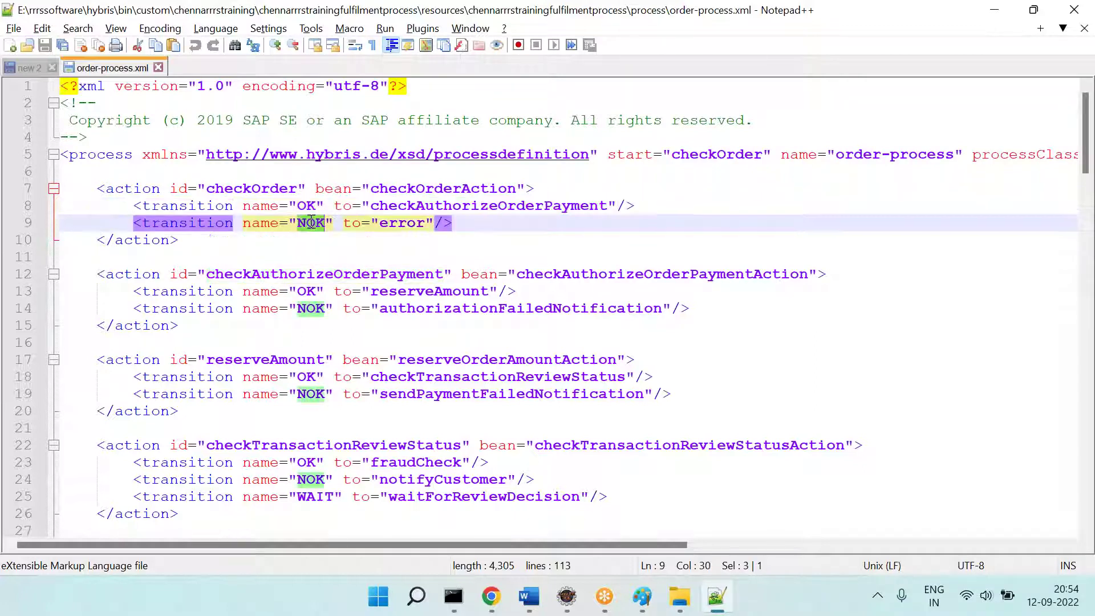
double_click(435, 193)
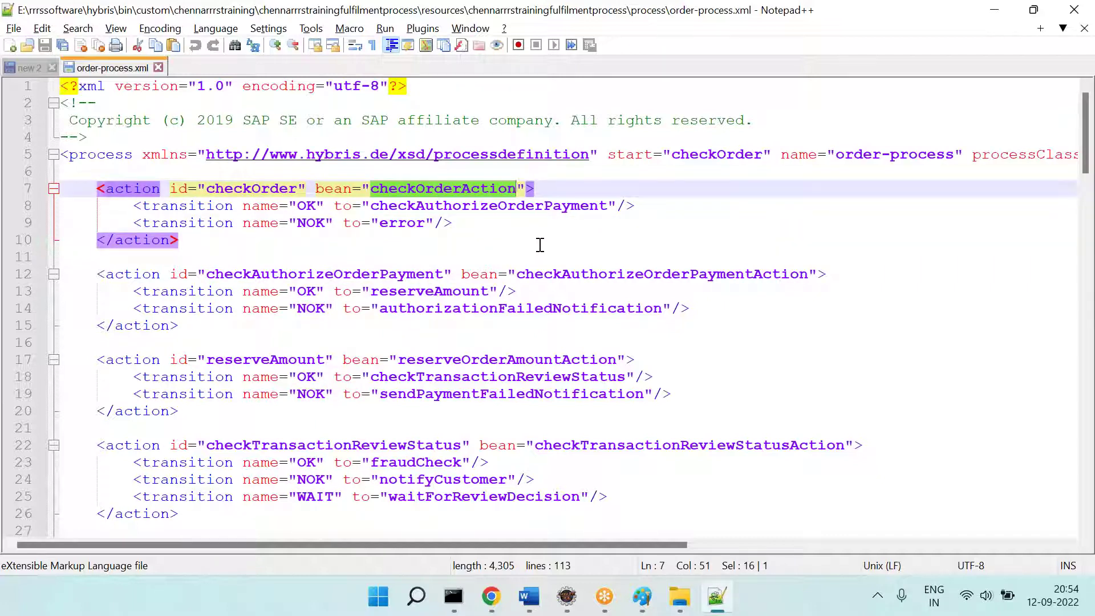
double_click(417, 222)
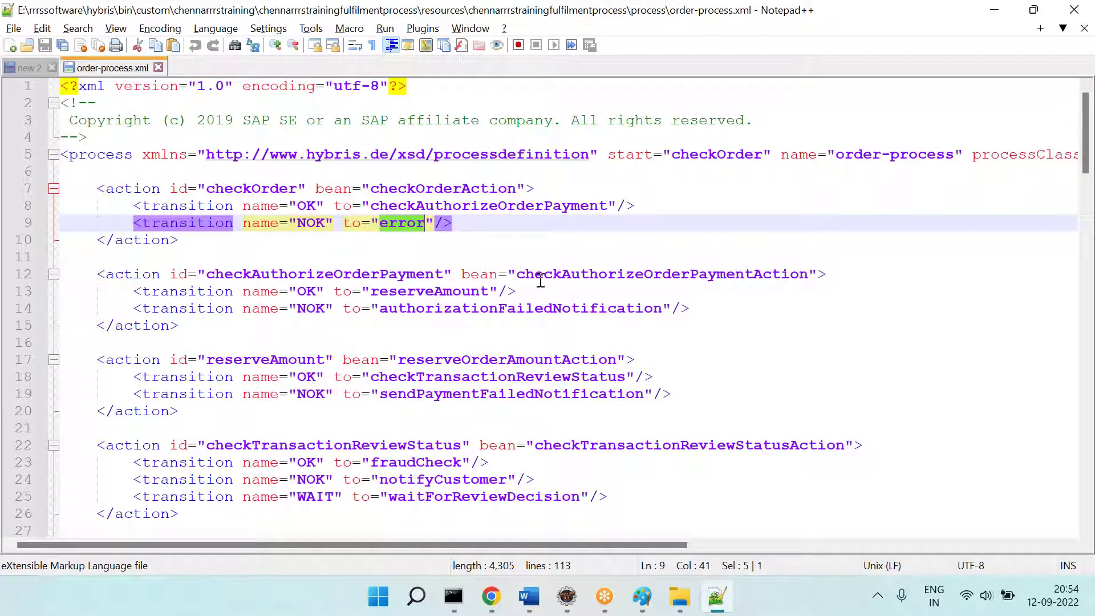
double_click(276, 188)
left_click(314, 208)
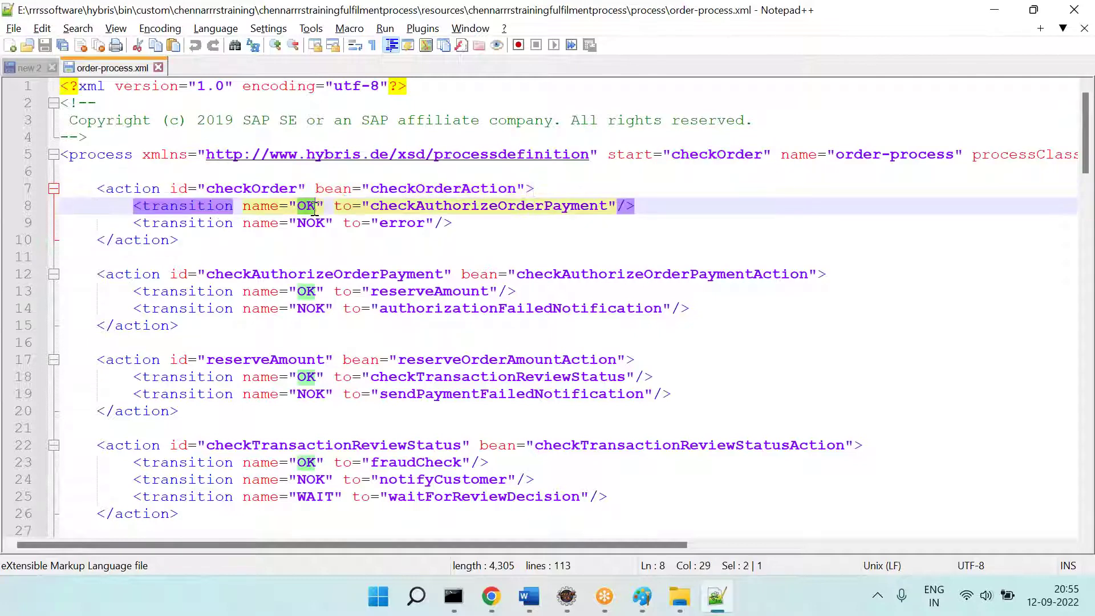
double_click(461, 205)
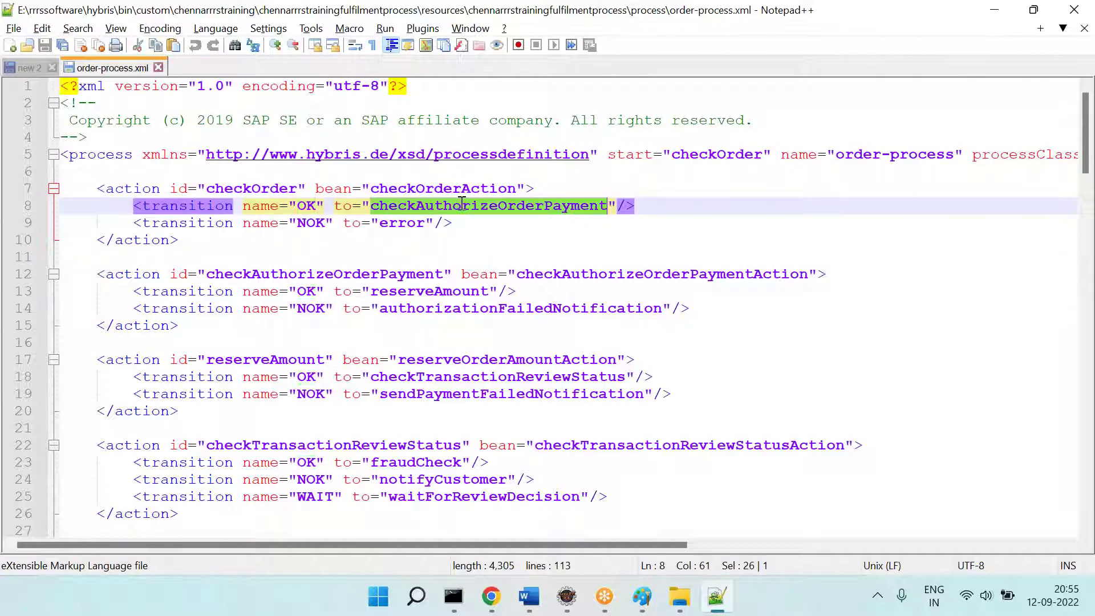
double_click(293, 275)
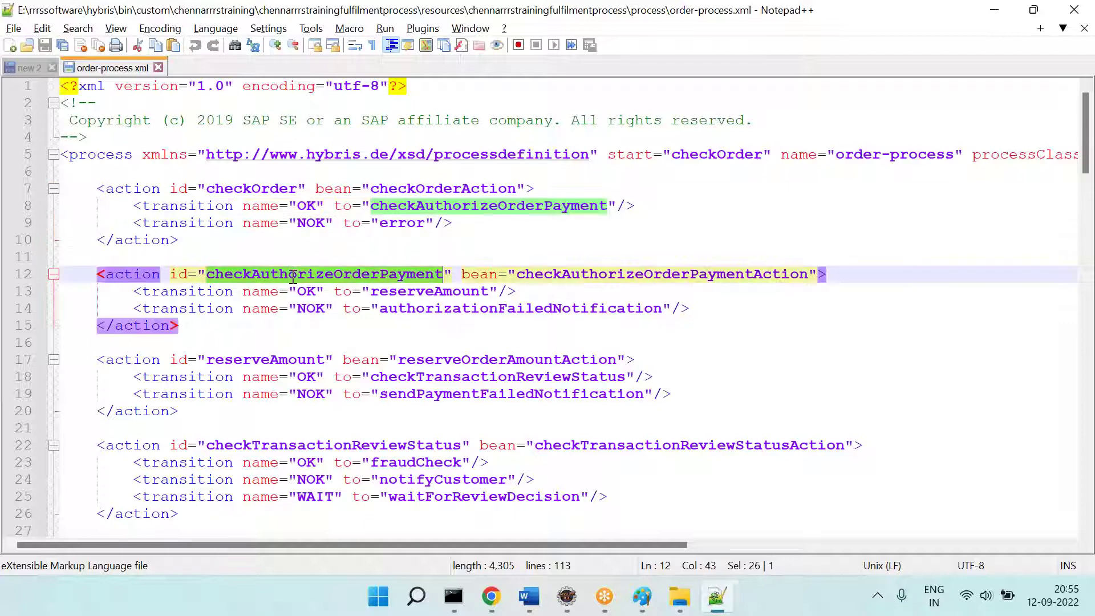
double_click(648, 272)
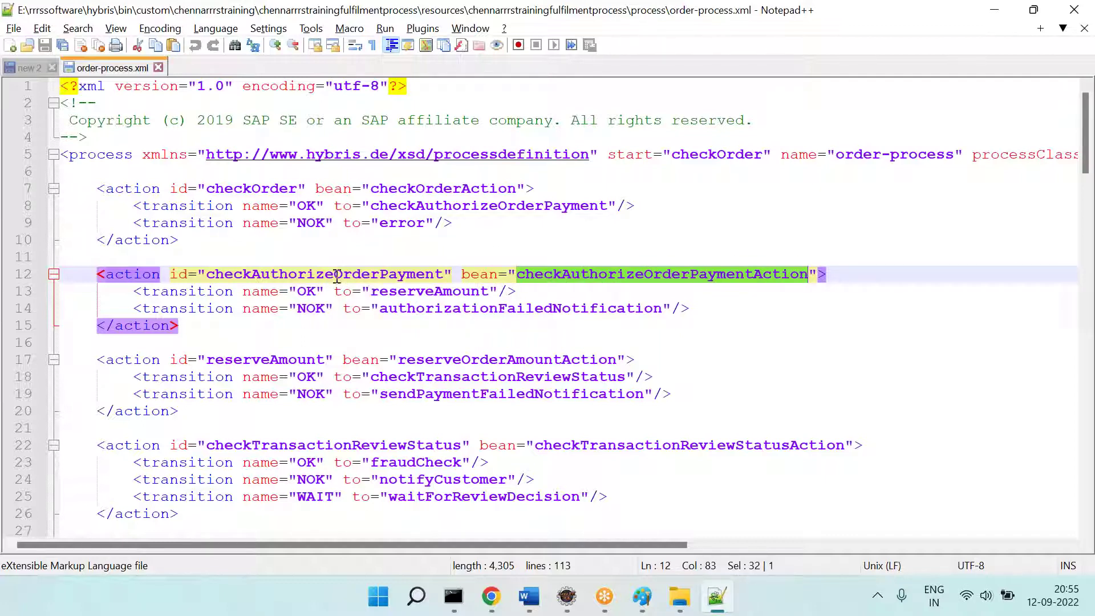
double_click(306, 290)
double_click(439, 290)
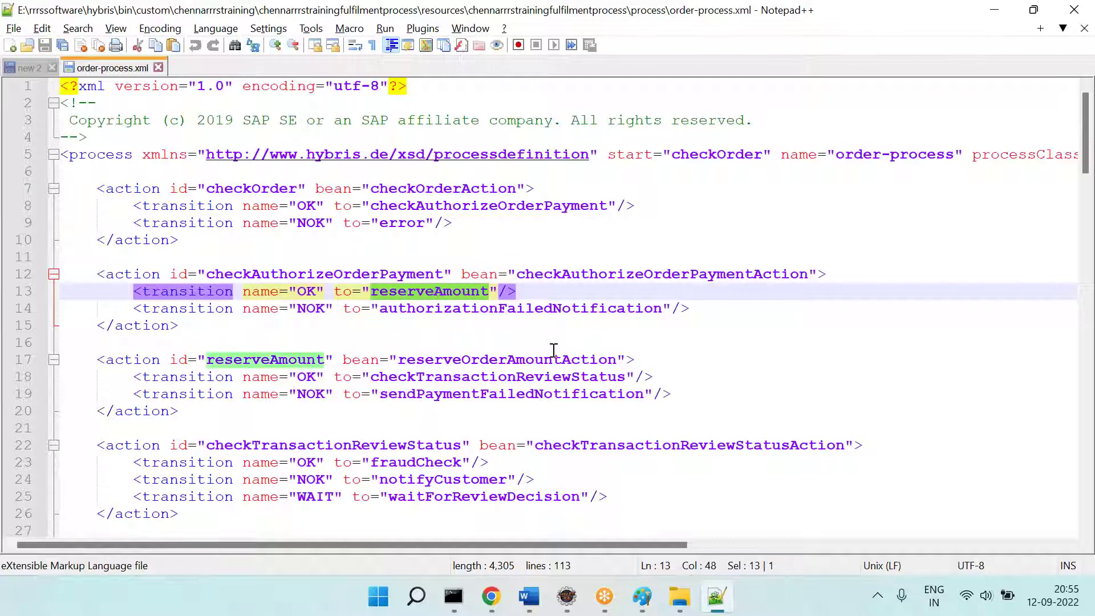
double_click(643, 274)
double_click(500, 304)
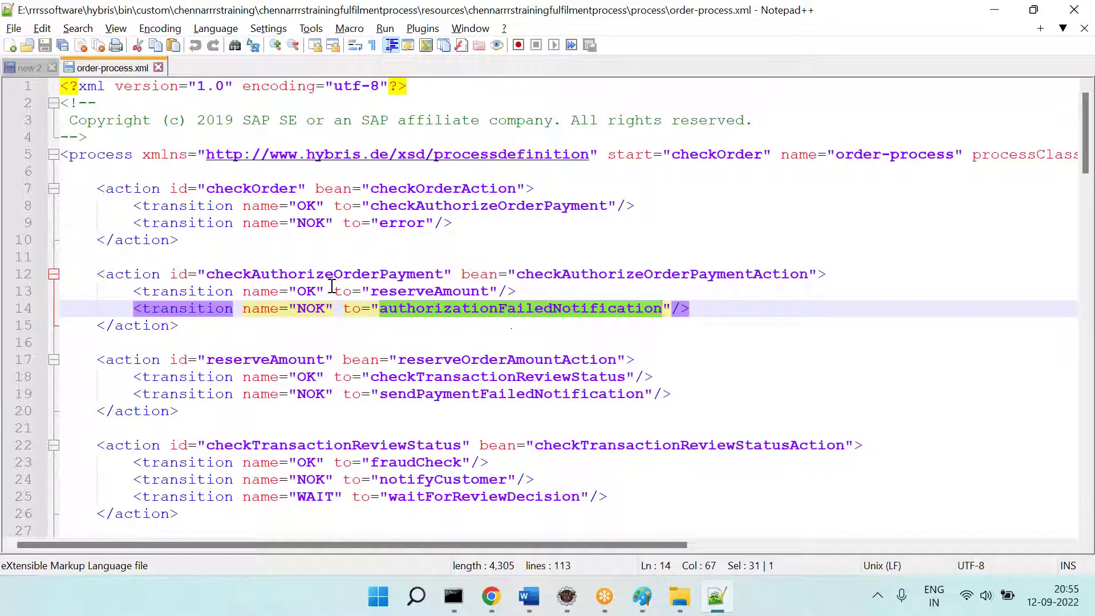
double_click(313, 290)
double_click(439, 291)
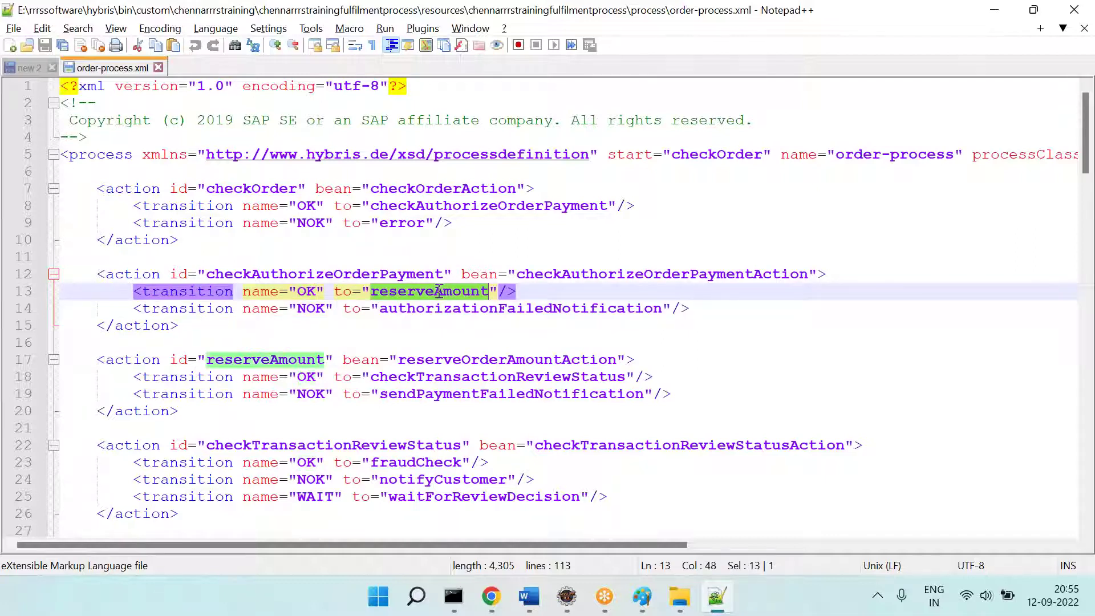
double_click(263, 355)
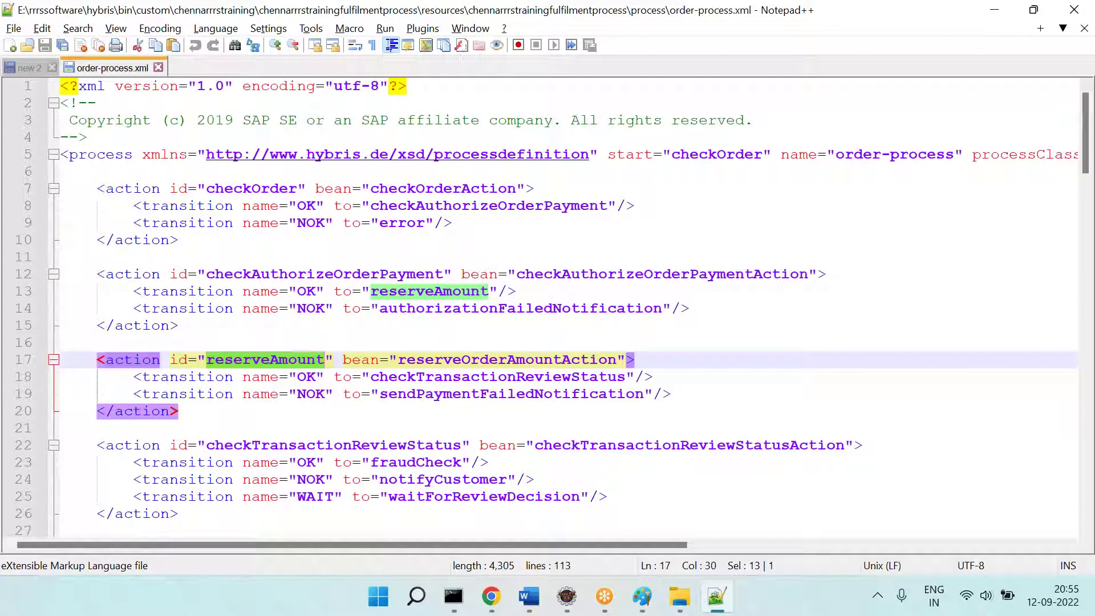
left_click(540, 346)
double_click(554, 358)
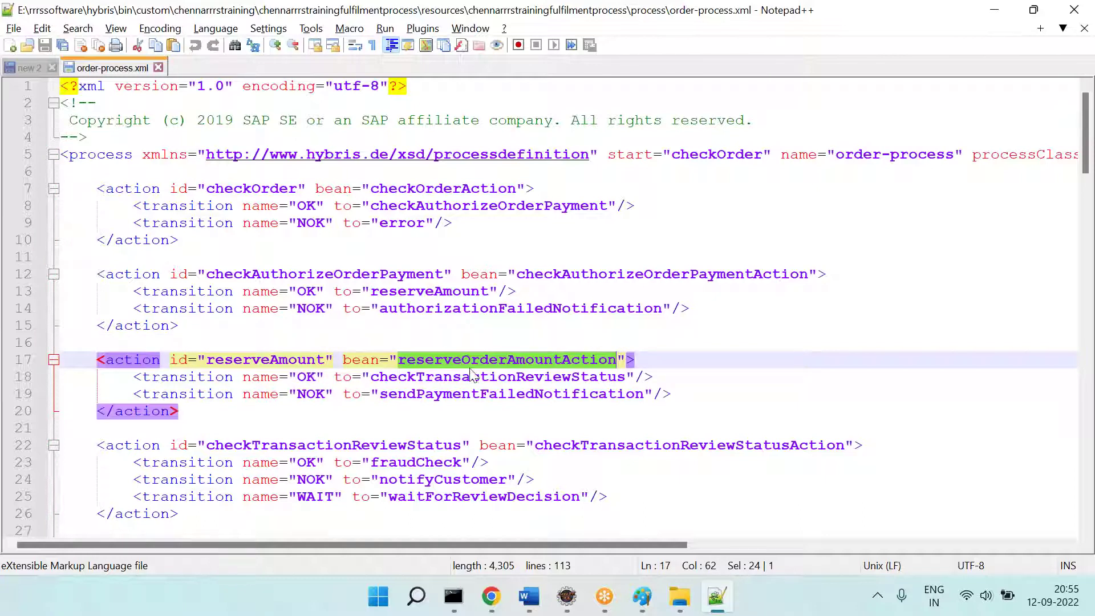
left_click(446, 378)
double_click(446, 378)
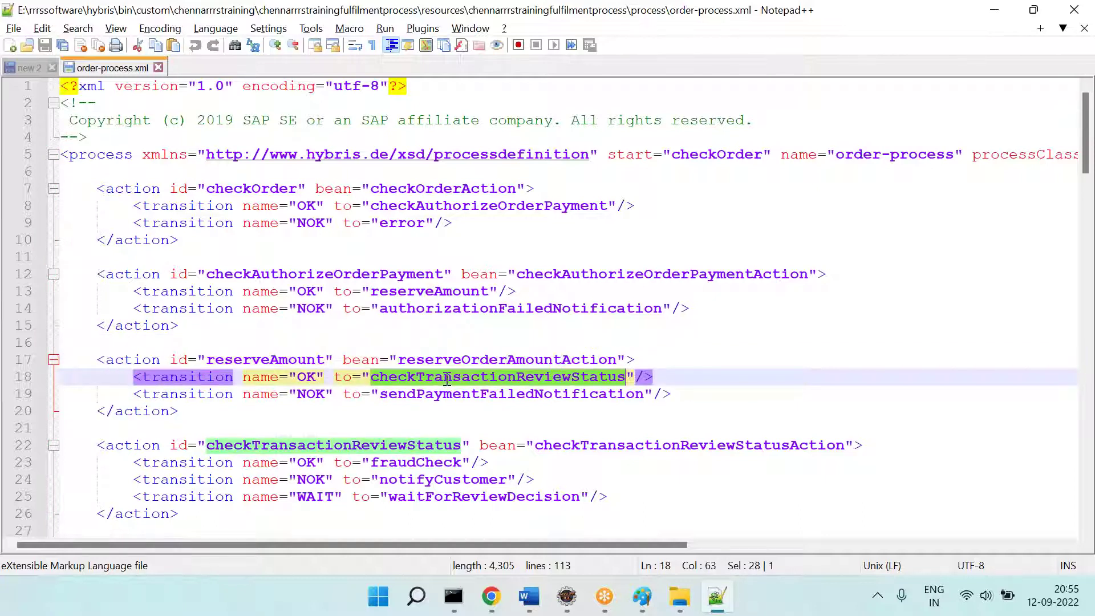
scroll(456, 424, "down", 4)
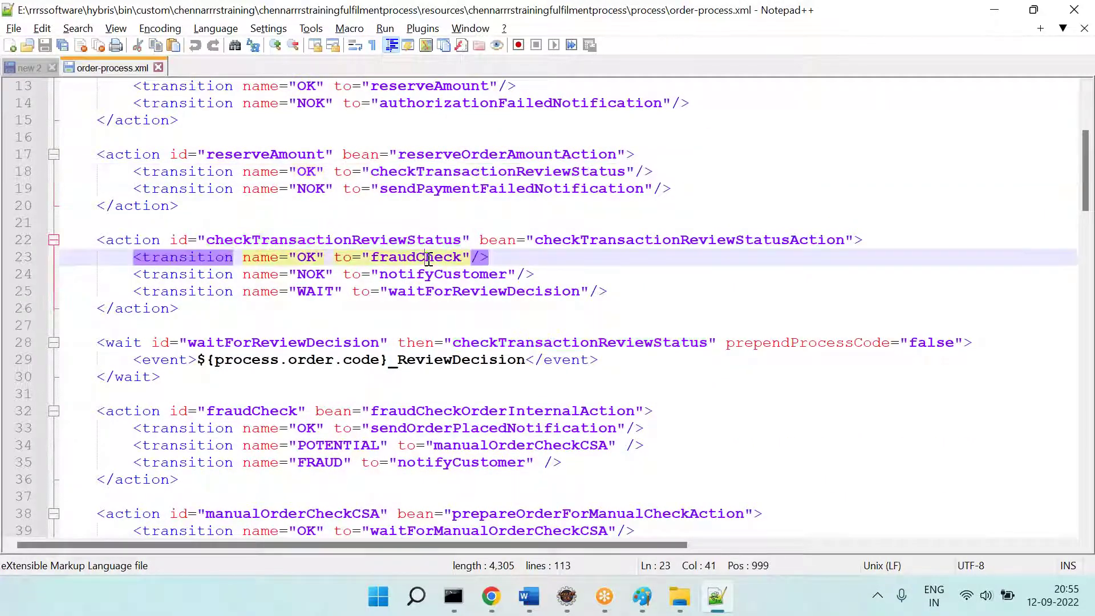
double_click(429, 258)
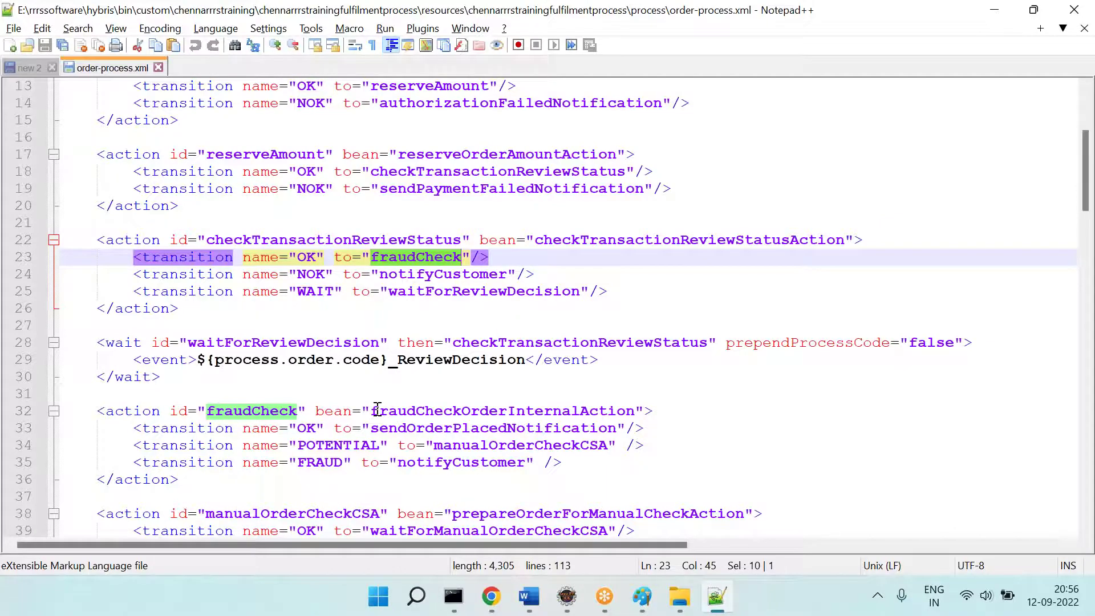
scroll(376, 409, "down", 20)
scroll(377, 409, "down", 8)
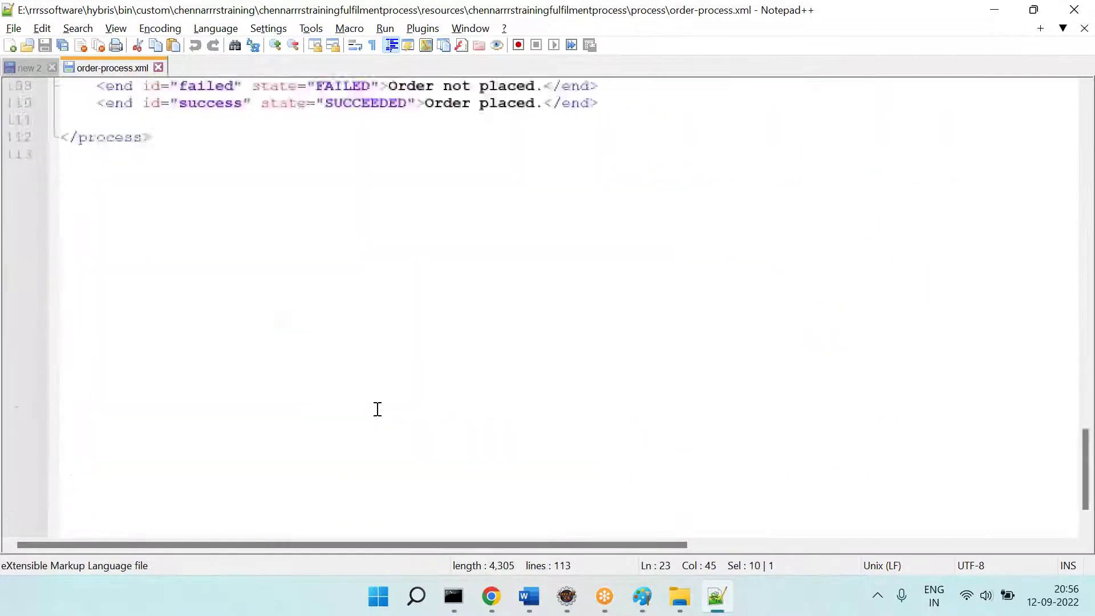
scroll(377, 410, "up", 20)
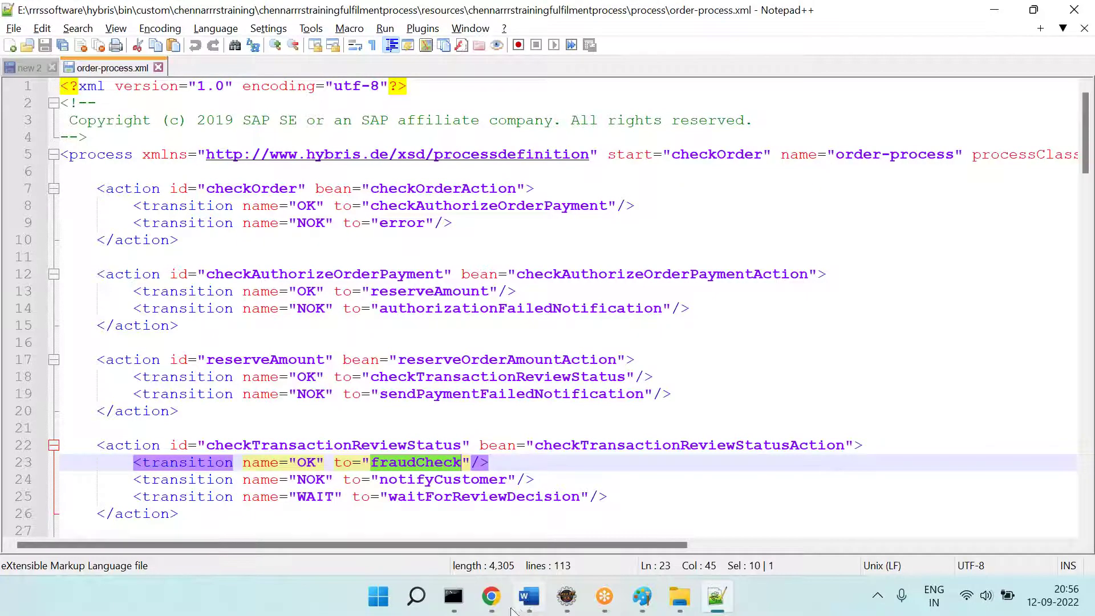
left_click(529, 599)
left_click(491, 597)
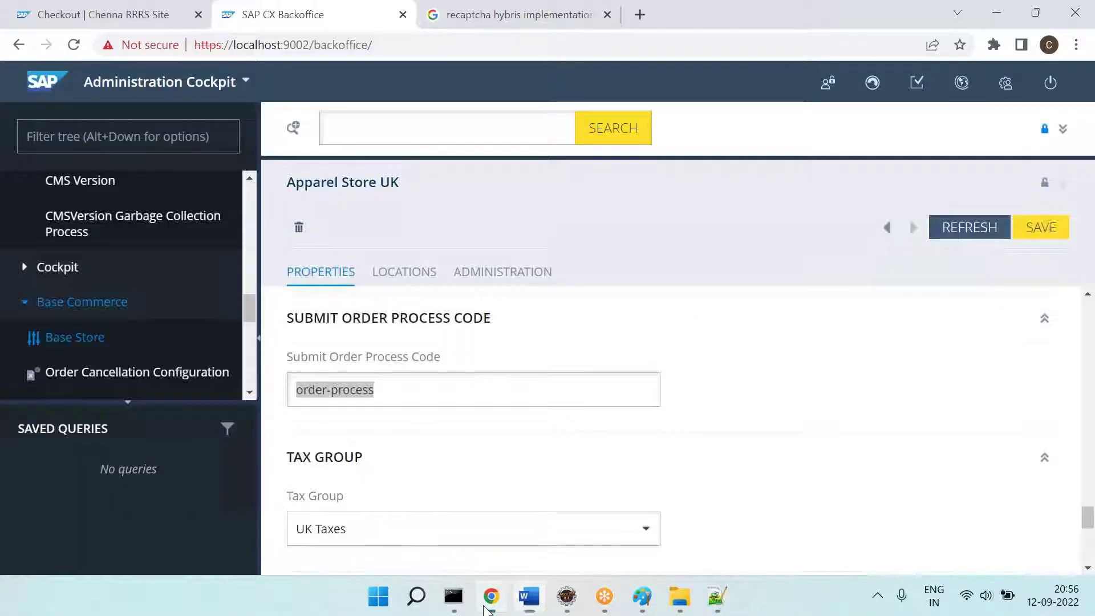
left_click(716, 597)
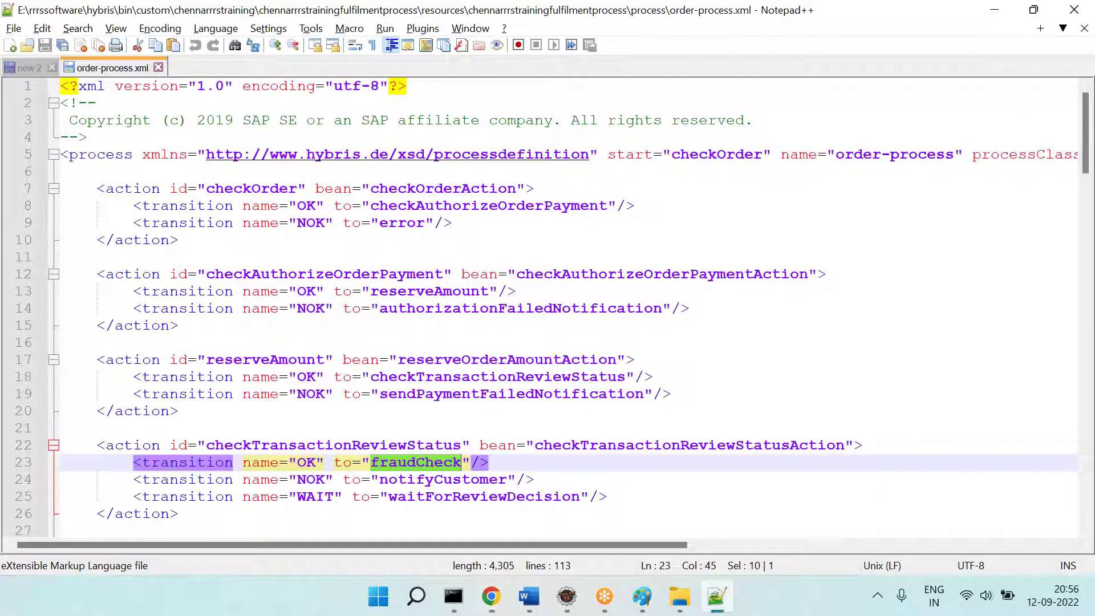
Step: Duplicate the checkOrder action block directly below itself
left_click_drag(79, 179, 204, 242)
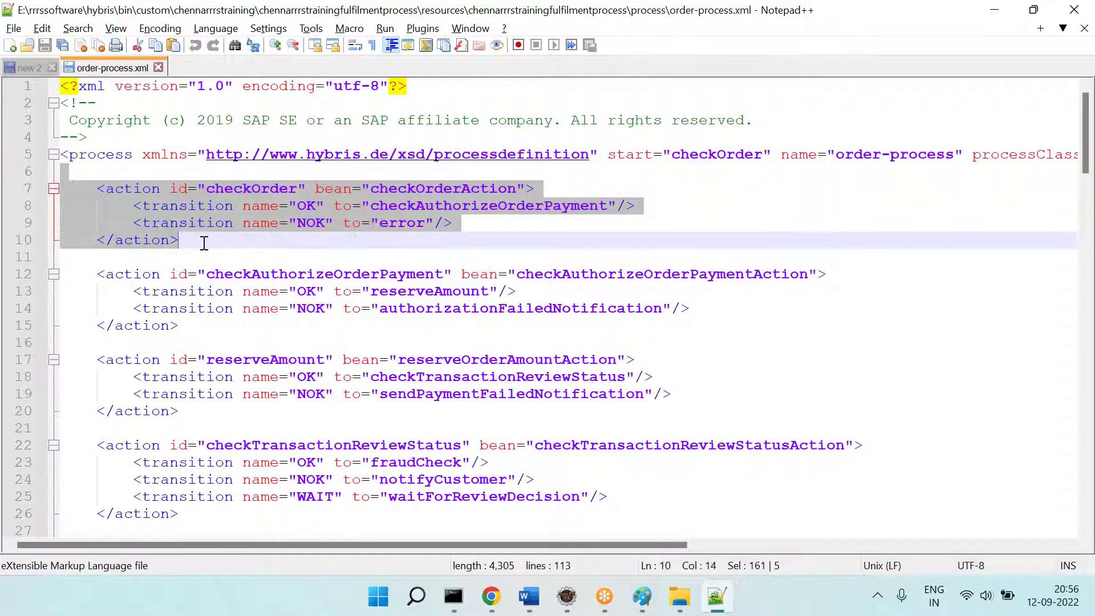
left_click(204, 242)
key("Return")
key("Return")
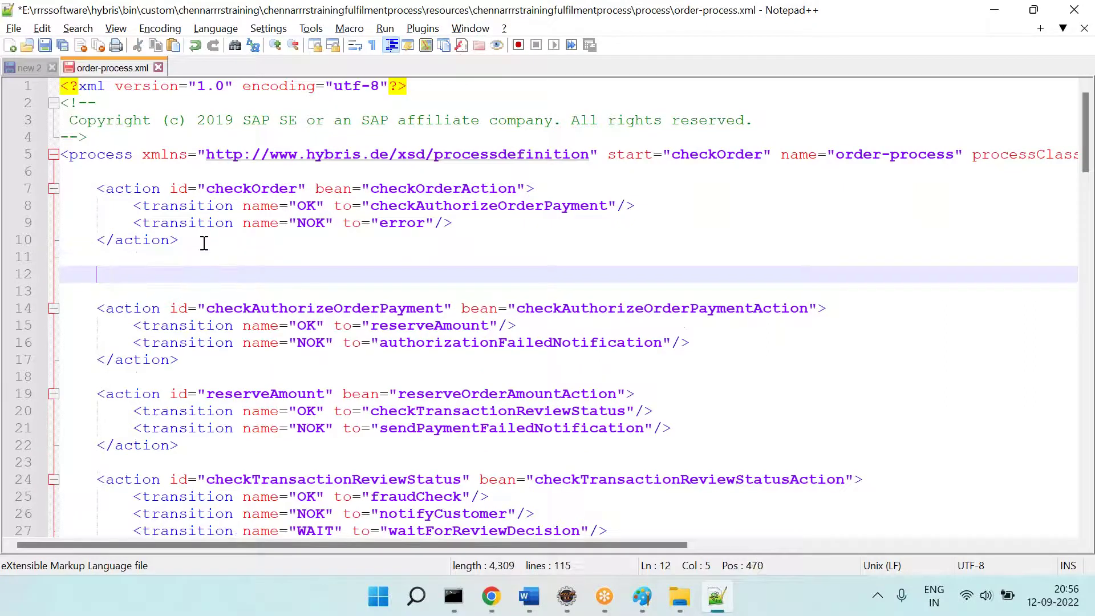
left_click(89, 189)
left_click_drag(88, 190, 200, 238)
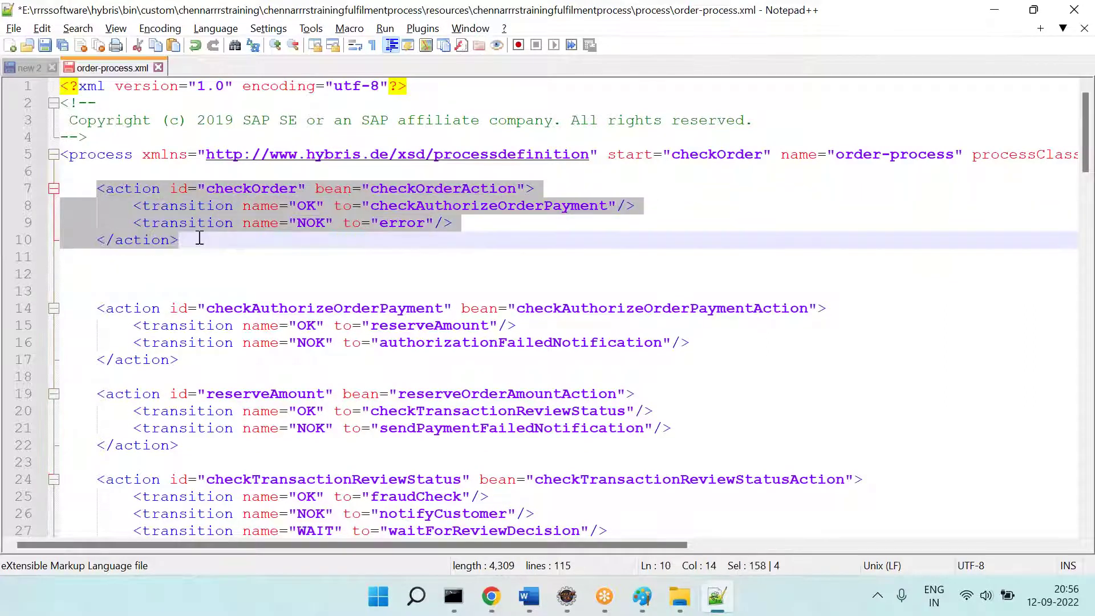
key("ctrl+c")
left_click(207, 257)
key("Return")
key("ctrl+v")
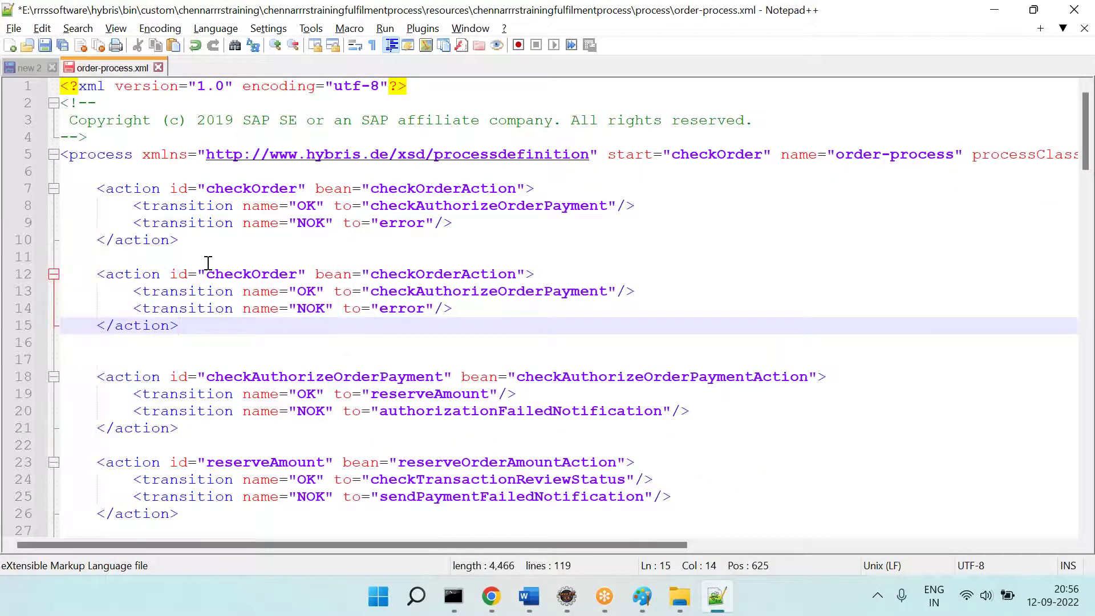
Step: Change checkOrder's OK transition from checkAuthorizeOrderPayment to CromaAction
double_click(306, 205)
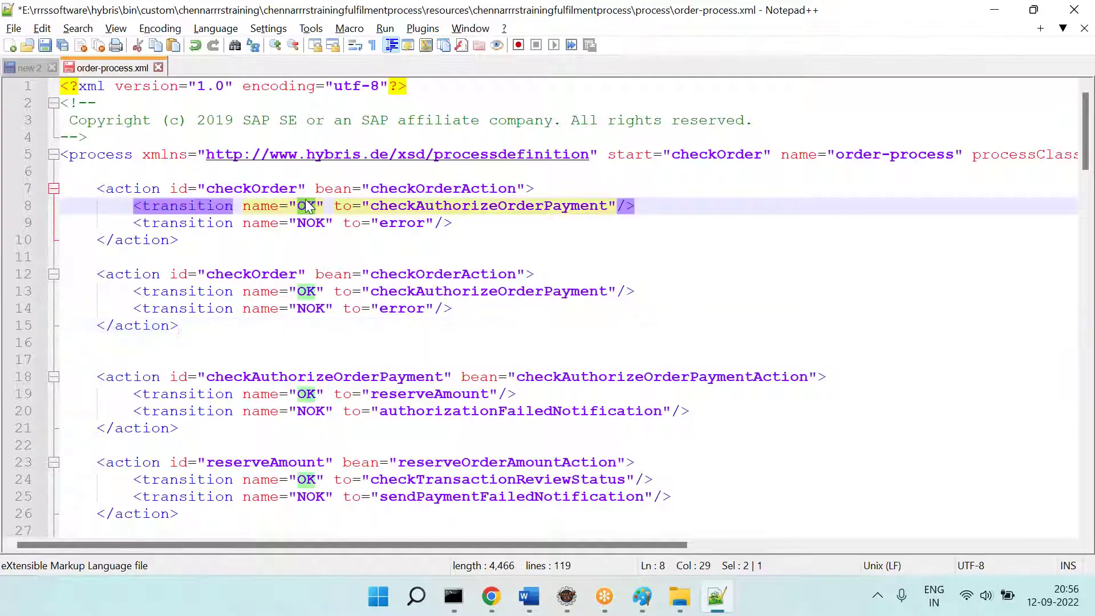
double_click(446, 205)
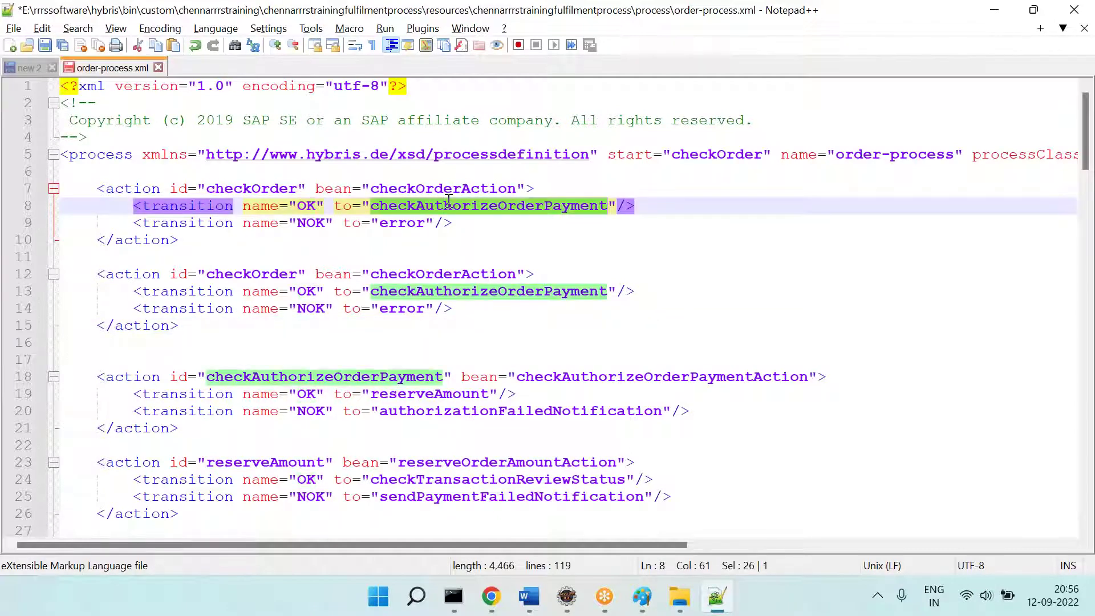
double_click(305, 206)
double_click(446, 205)
type("CromaA")
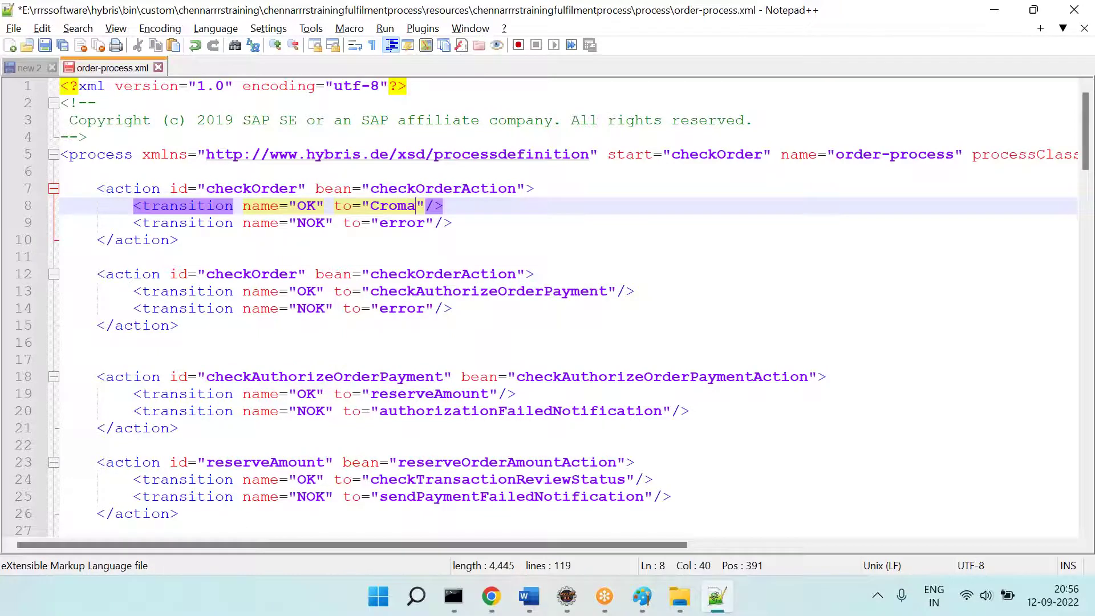
type("ction")
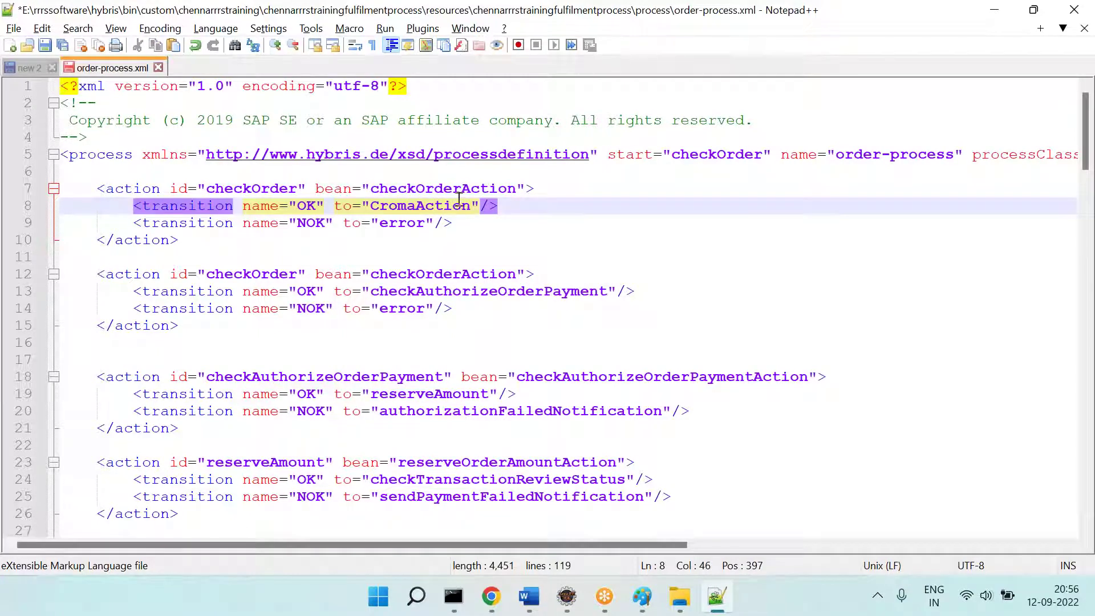
double_click(445, 204)
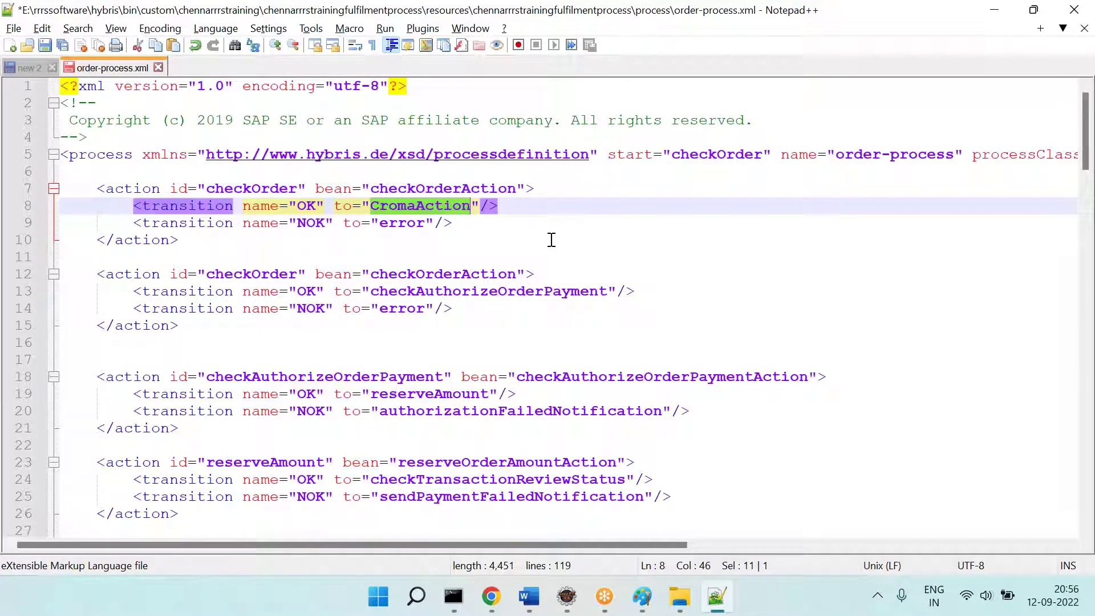
Step: Rename the copied action to CromaAction with bean CromaActionBean
double_click(274, 274)
key("ctrl+v")
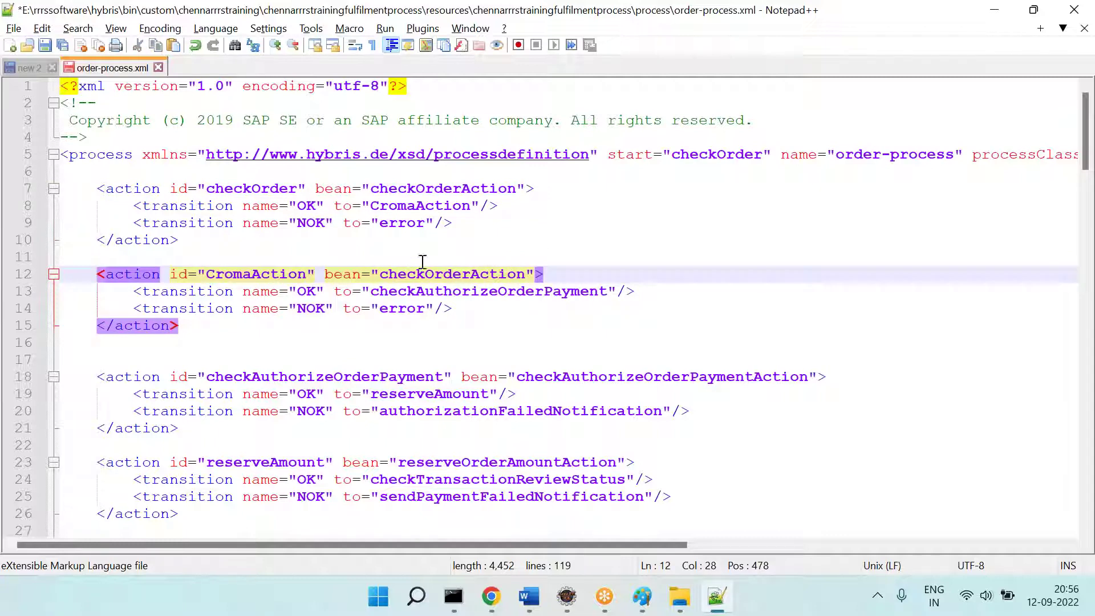
double_click(441, 263)
left_click(531, 274)
double_click(514, 274)
key("ctrl+v")
type("Bean")
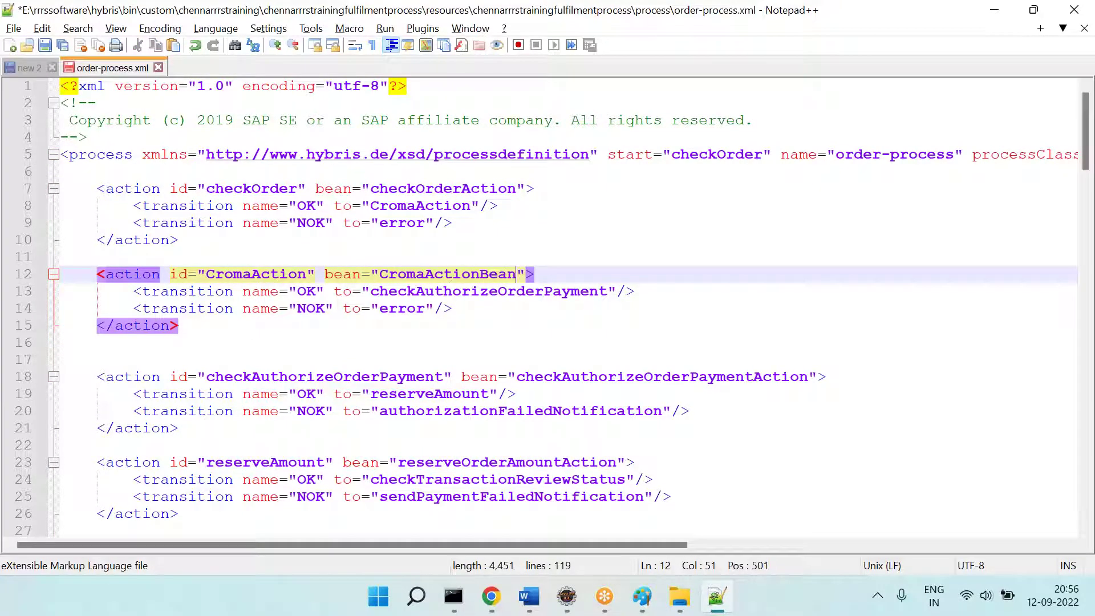
double_click(514, 275)
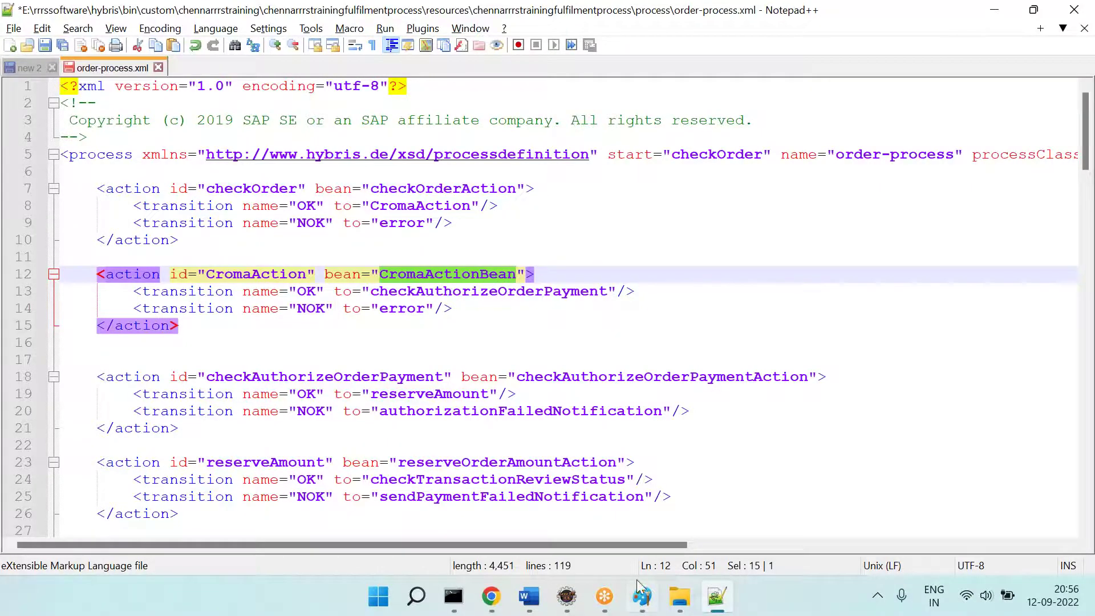
left_click(566, 596)
Step: Close CheckOrderAction.java and undo all CromaAction edits in order-process.xml
scroll(469, 240, "up", 8)
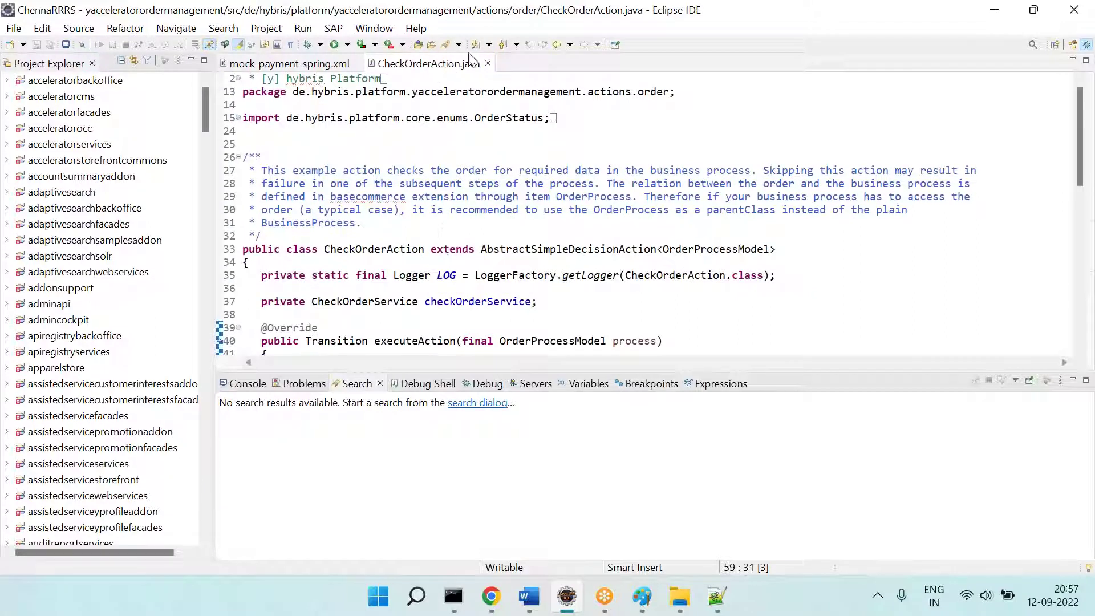
left_click(487, 63)
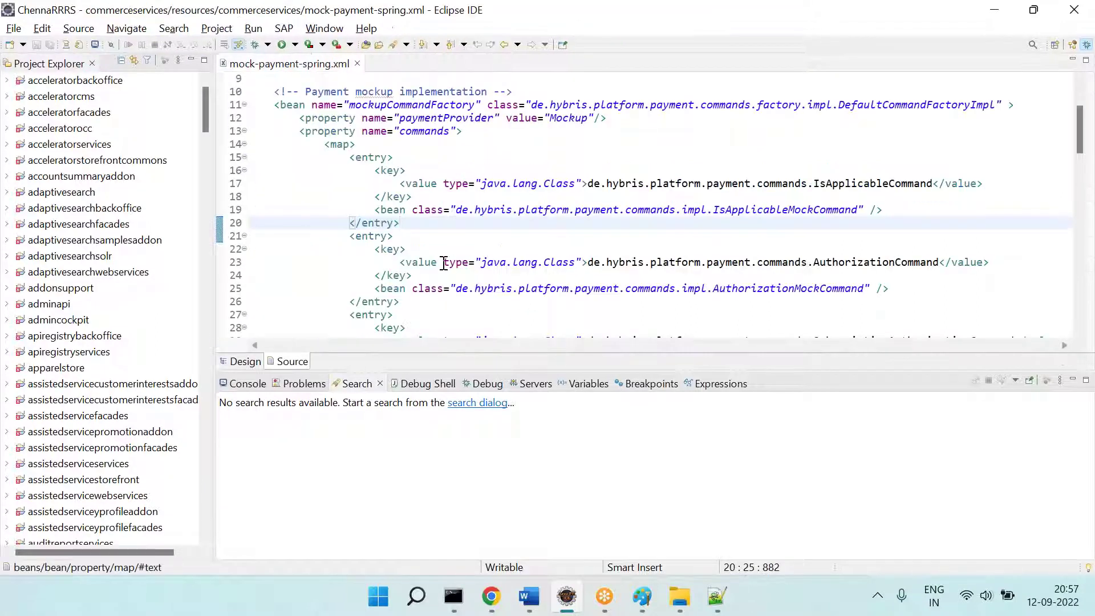
key("alt+Tab")
left_click(405, 324)
key("ctrl+z")
key("ctrl+z")
key("ctrl+z")
key("ctrl+z")
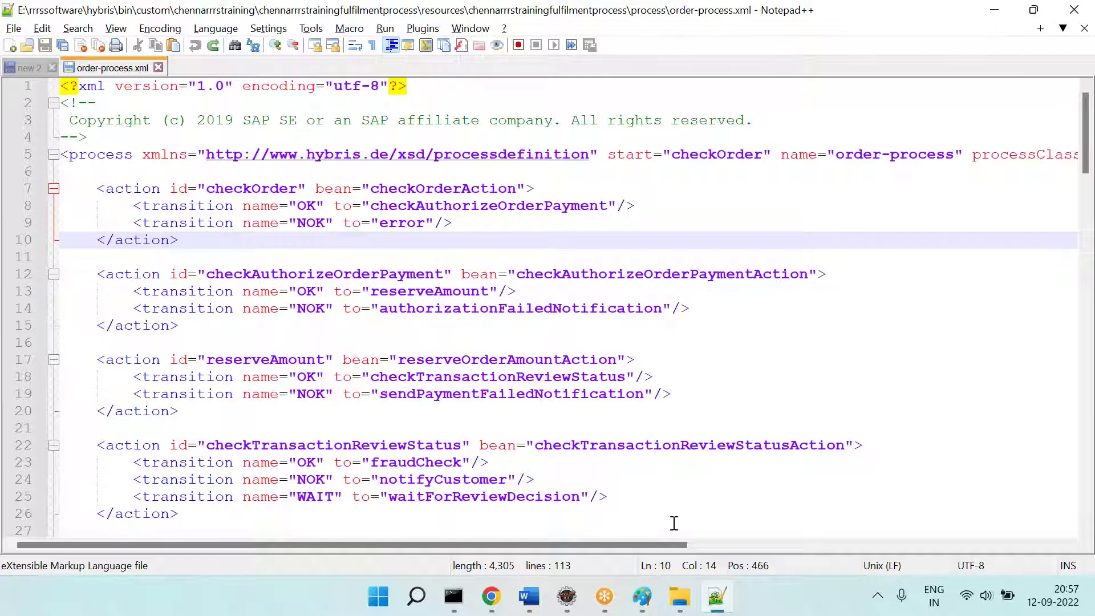
left_click(679, 596)
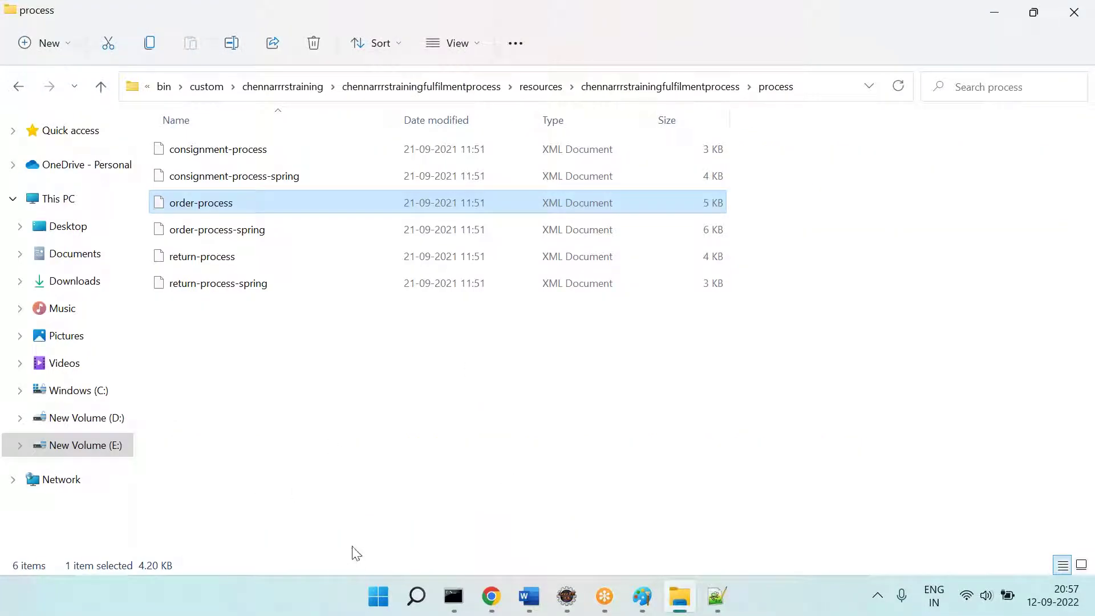
Step: Browse E: > SAP Comm Docs > Class > 123 > Clients > MindTree and select 4-SCC 2021-ContentCatalog PDF
left_click(107, 445)
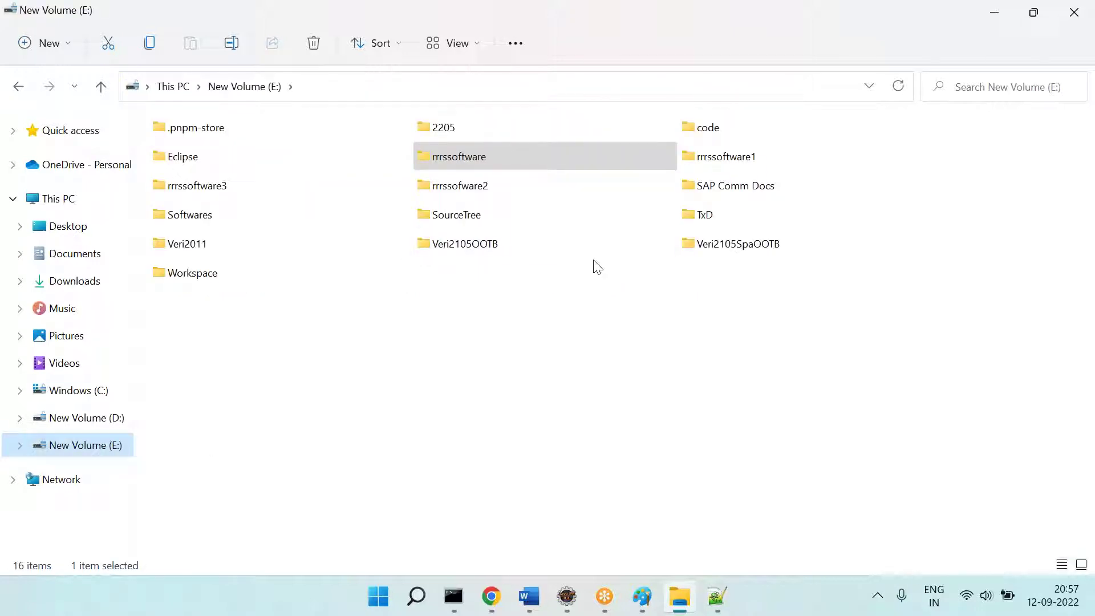
left_click(717, 190)
double_click(717, 190)
left_click(183, 134)
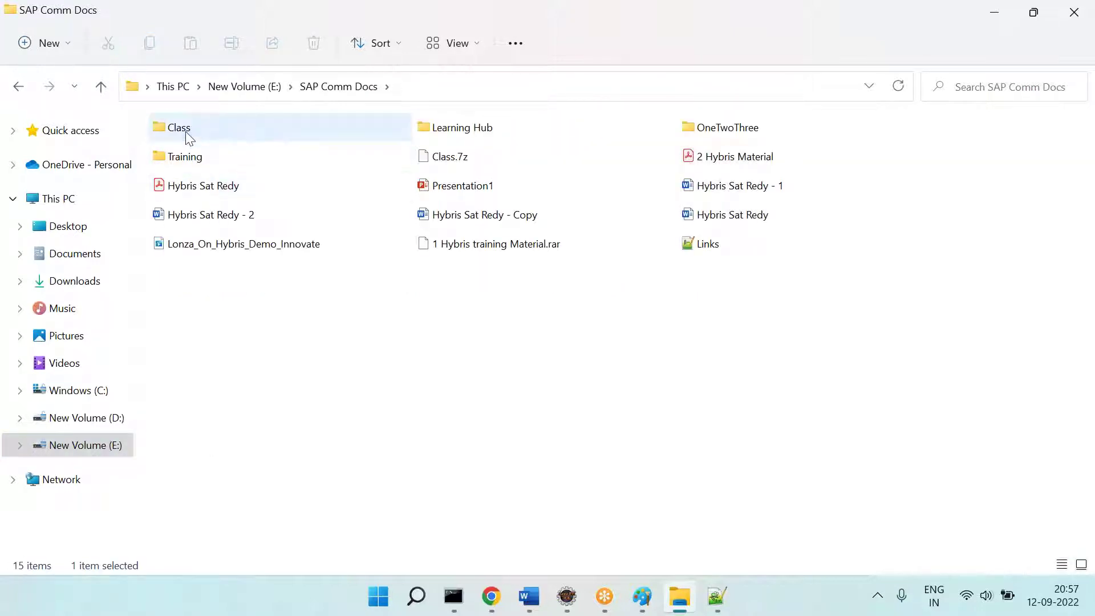
double_click(183, 135)
double_click(188, 137)
double_click(450, 156)
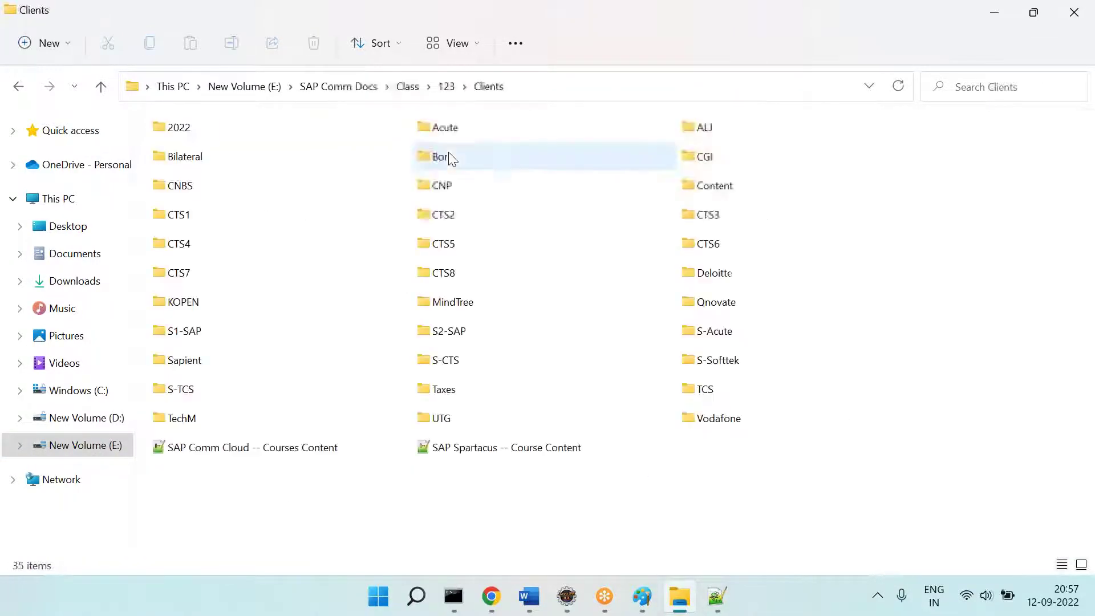
double_click(464, 313)
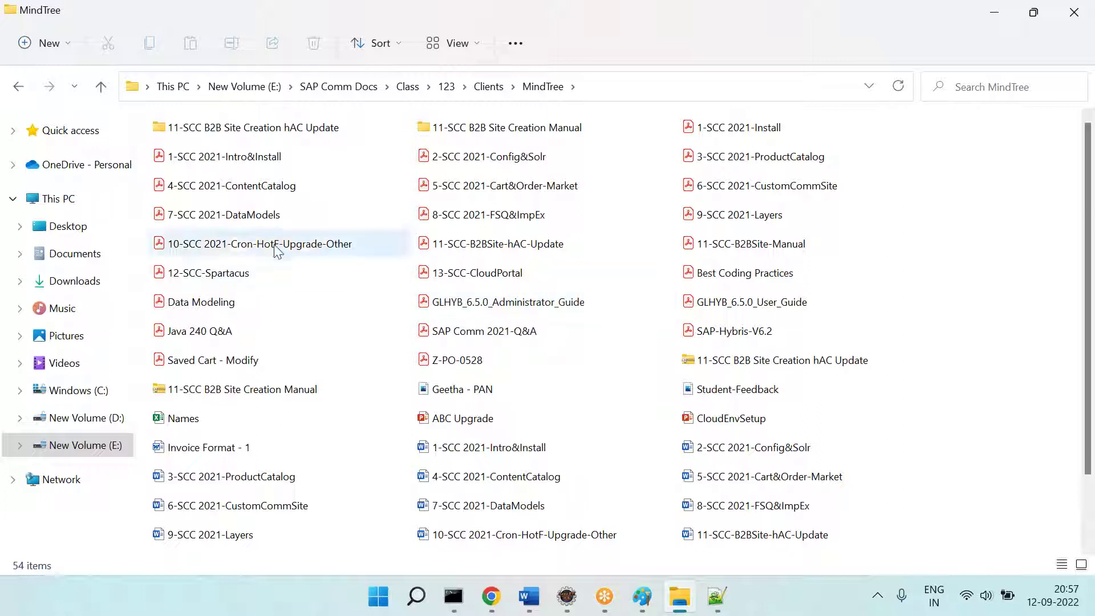
left_click(274, 188)
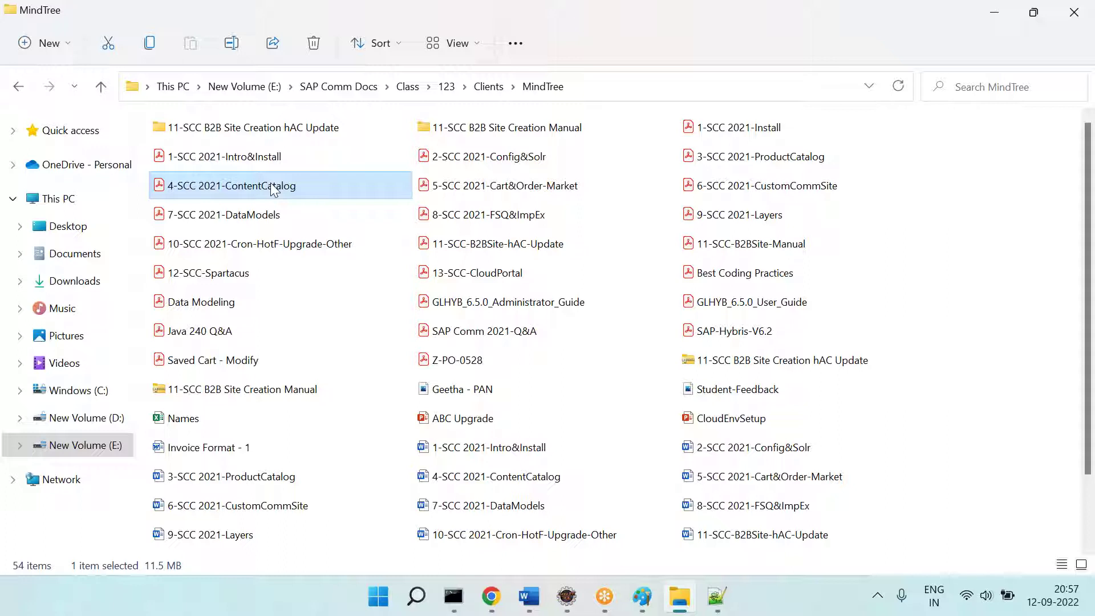
Step: Open 4-SCC 2021-ContentCatalog.pdf and search it for 'Process'
double_click(274, 188)
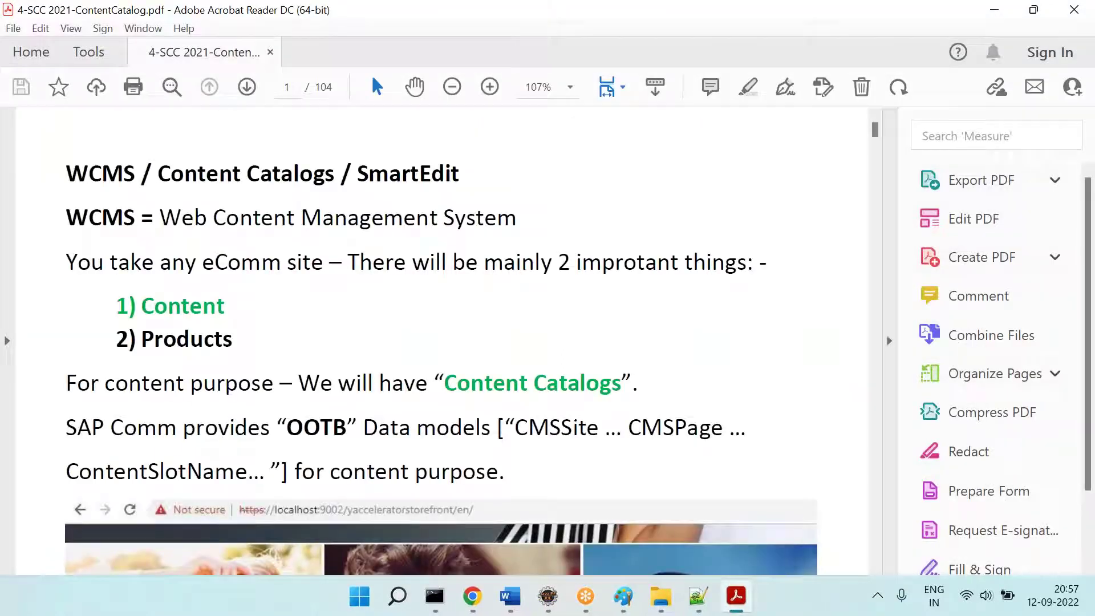
key("ctrl+f")
type("Proces")
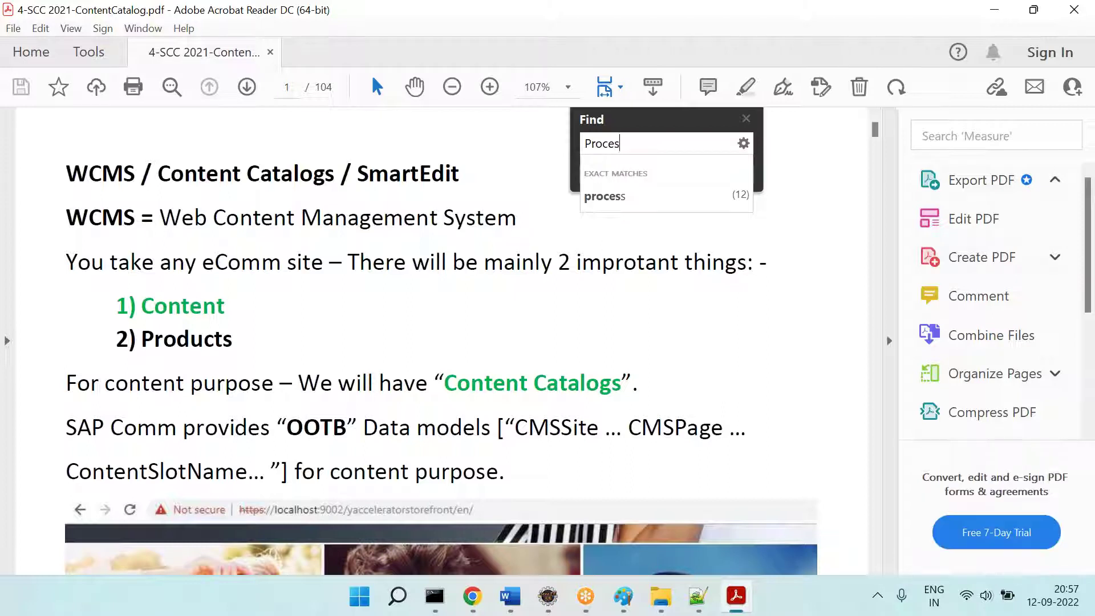
type("s")
key("Return")
key("Return")
key("Escape")
Step: Scroll to the 'Scenario = Submit Order Process' section around page 20
scroll(286, 294, "down", 3)
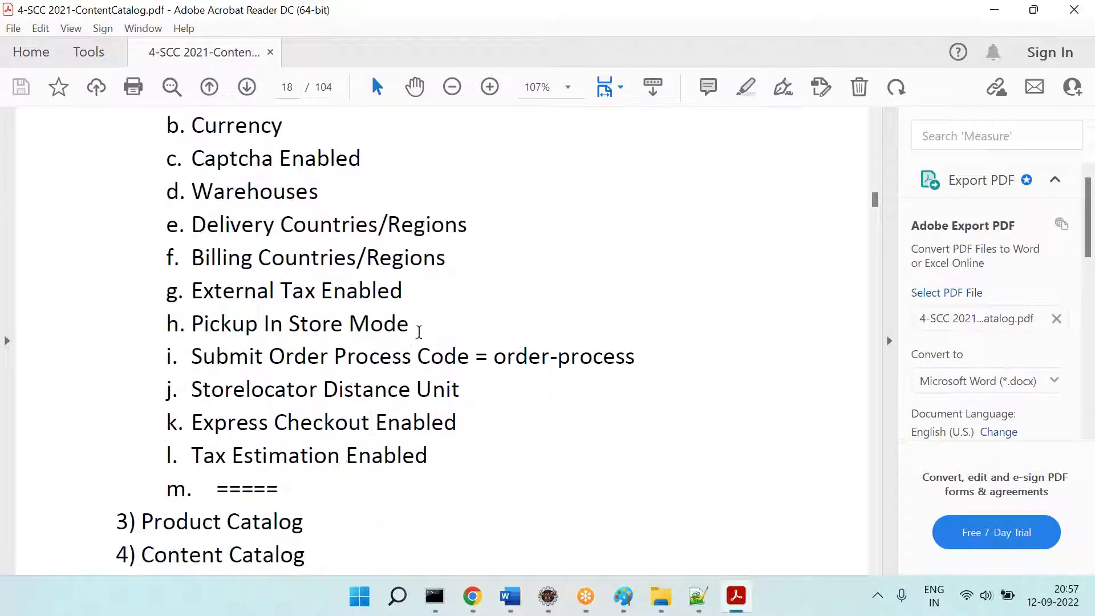
left_click_drag(193, 357, 610, 331)
scroll(517, 389, "down", 20)
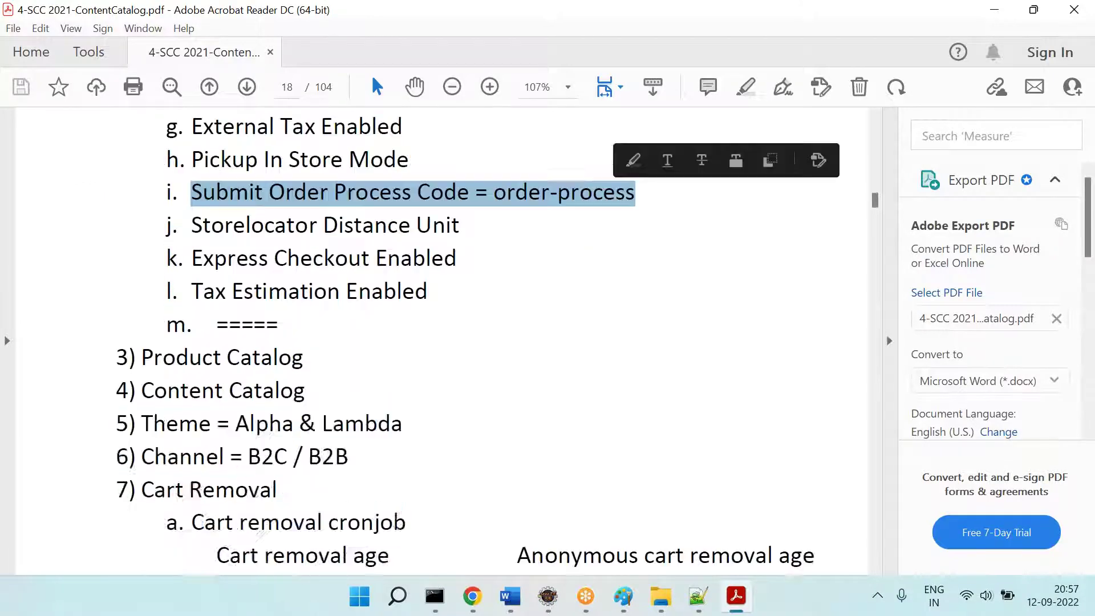
scroll(441, 341, "down", 15)
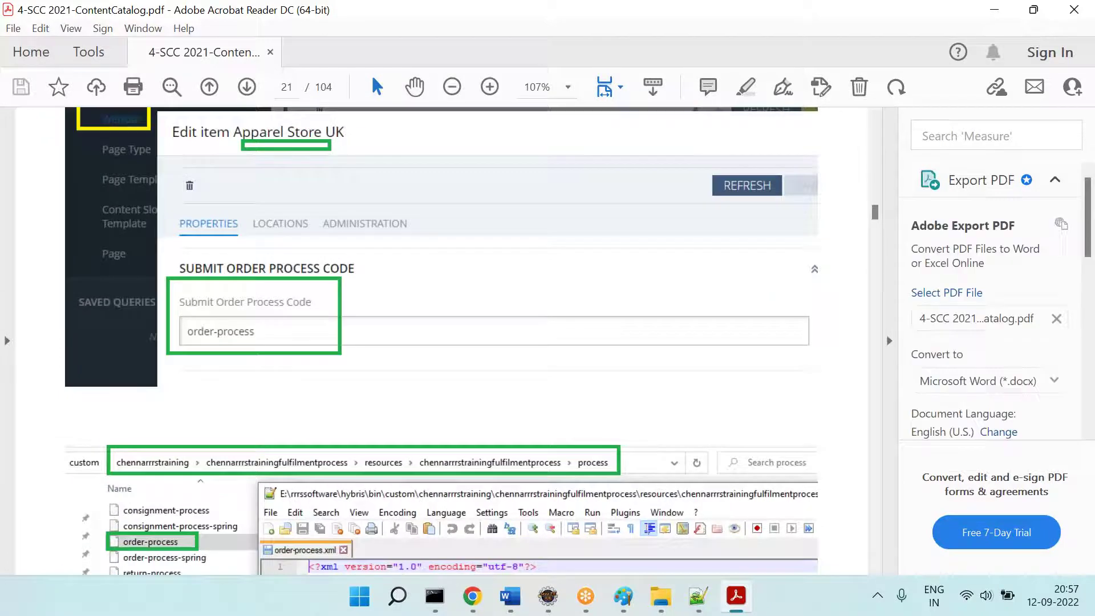
scroll(441, 341, "down", 5)
scroll(441, 341, "up", 4)
scroll(359, 411, "up", 6)
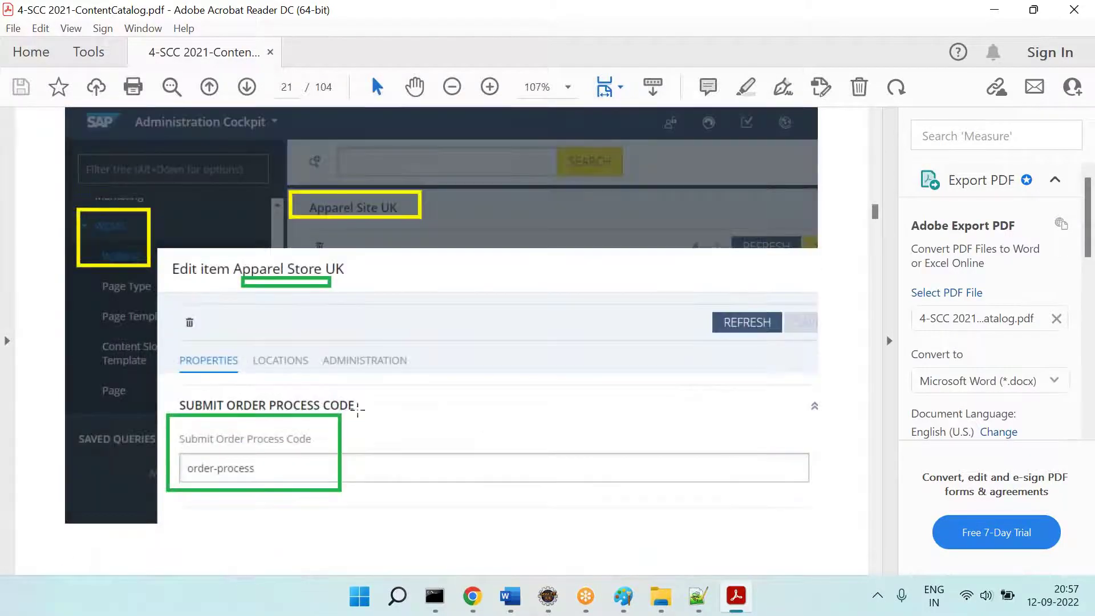
scroll(378, 415, "down", 3)
scroll(344, 398, "down", 8)
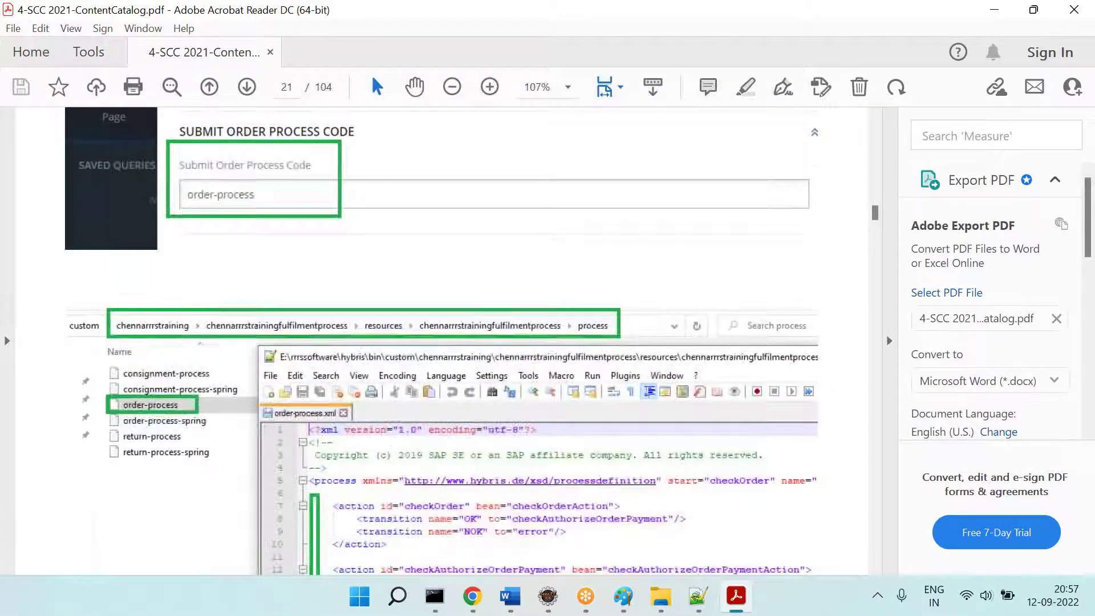
scroll(344, 397, "up", 20)
scroll(370, 254, "down", 20)
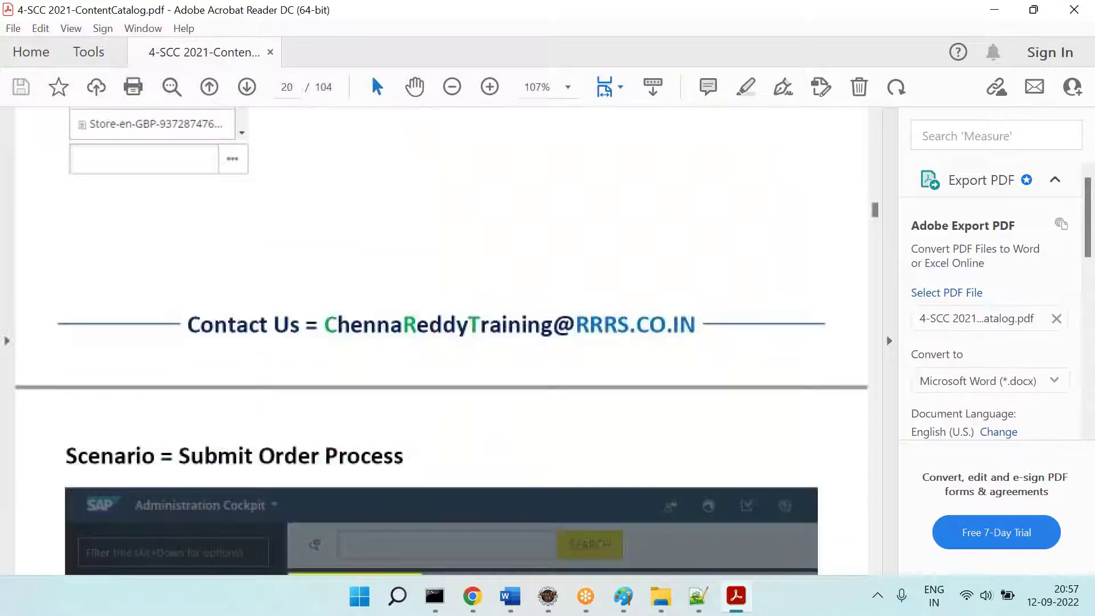